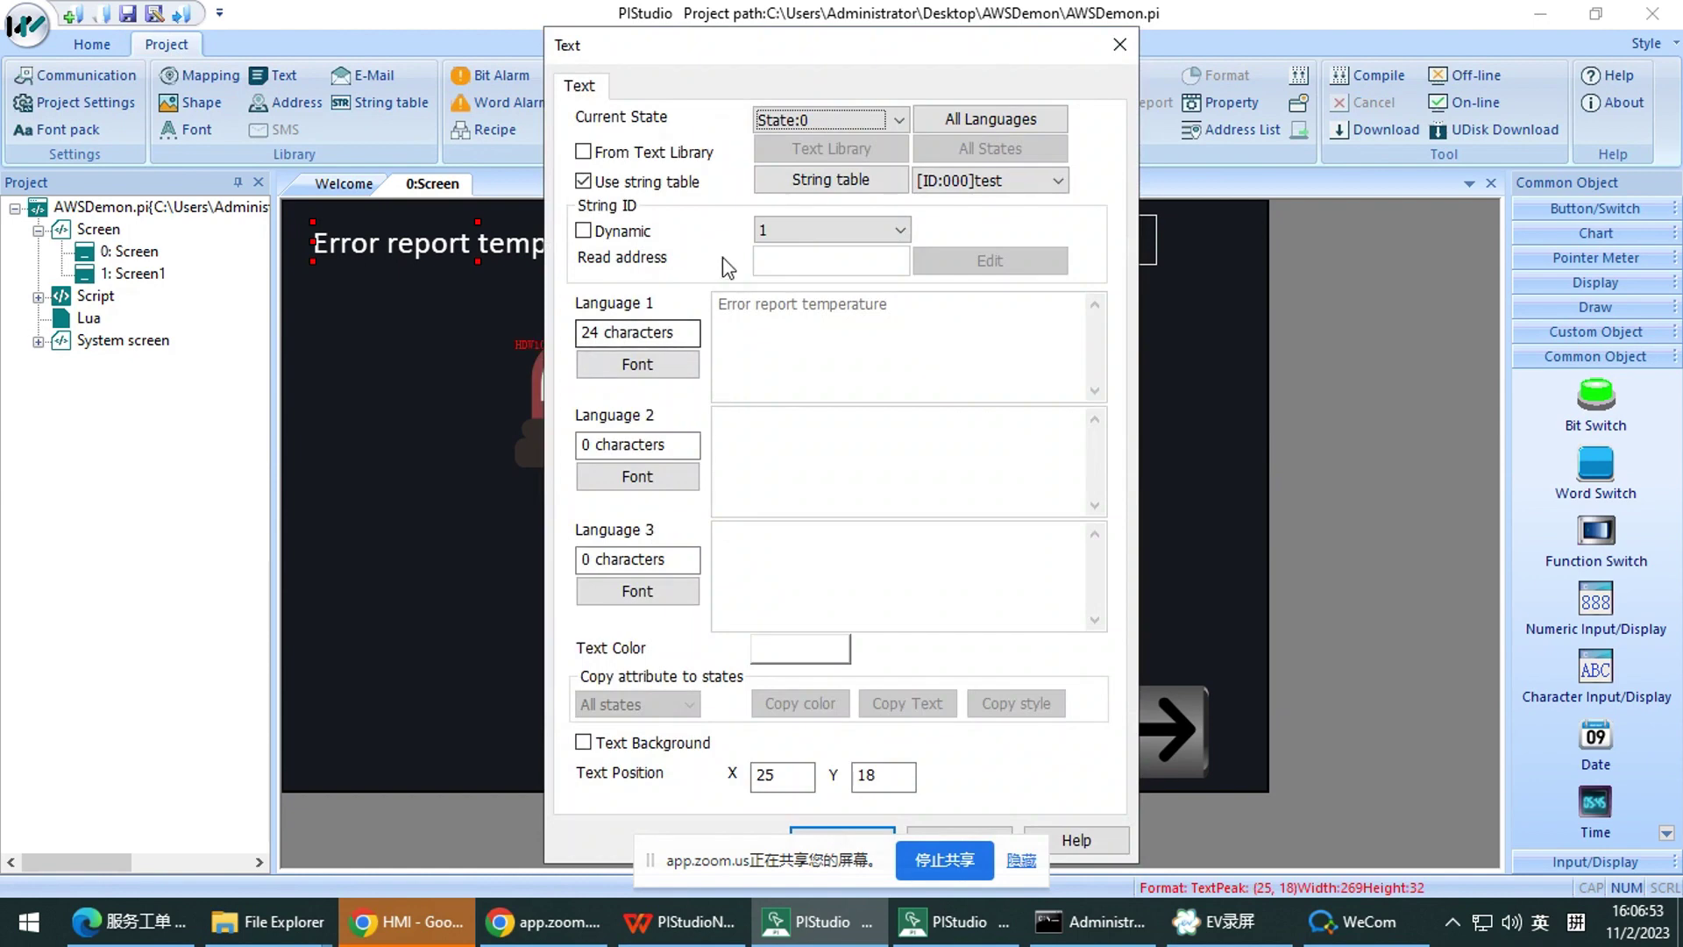
Close the text label's properties, glance at the WPS slides, and return to the PIStudio project
{"action": "left_click", "coordinate": [1121, 46]}
{"action": "left_click", "coordinate": [733, 921]}
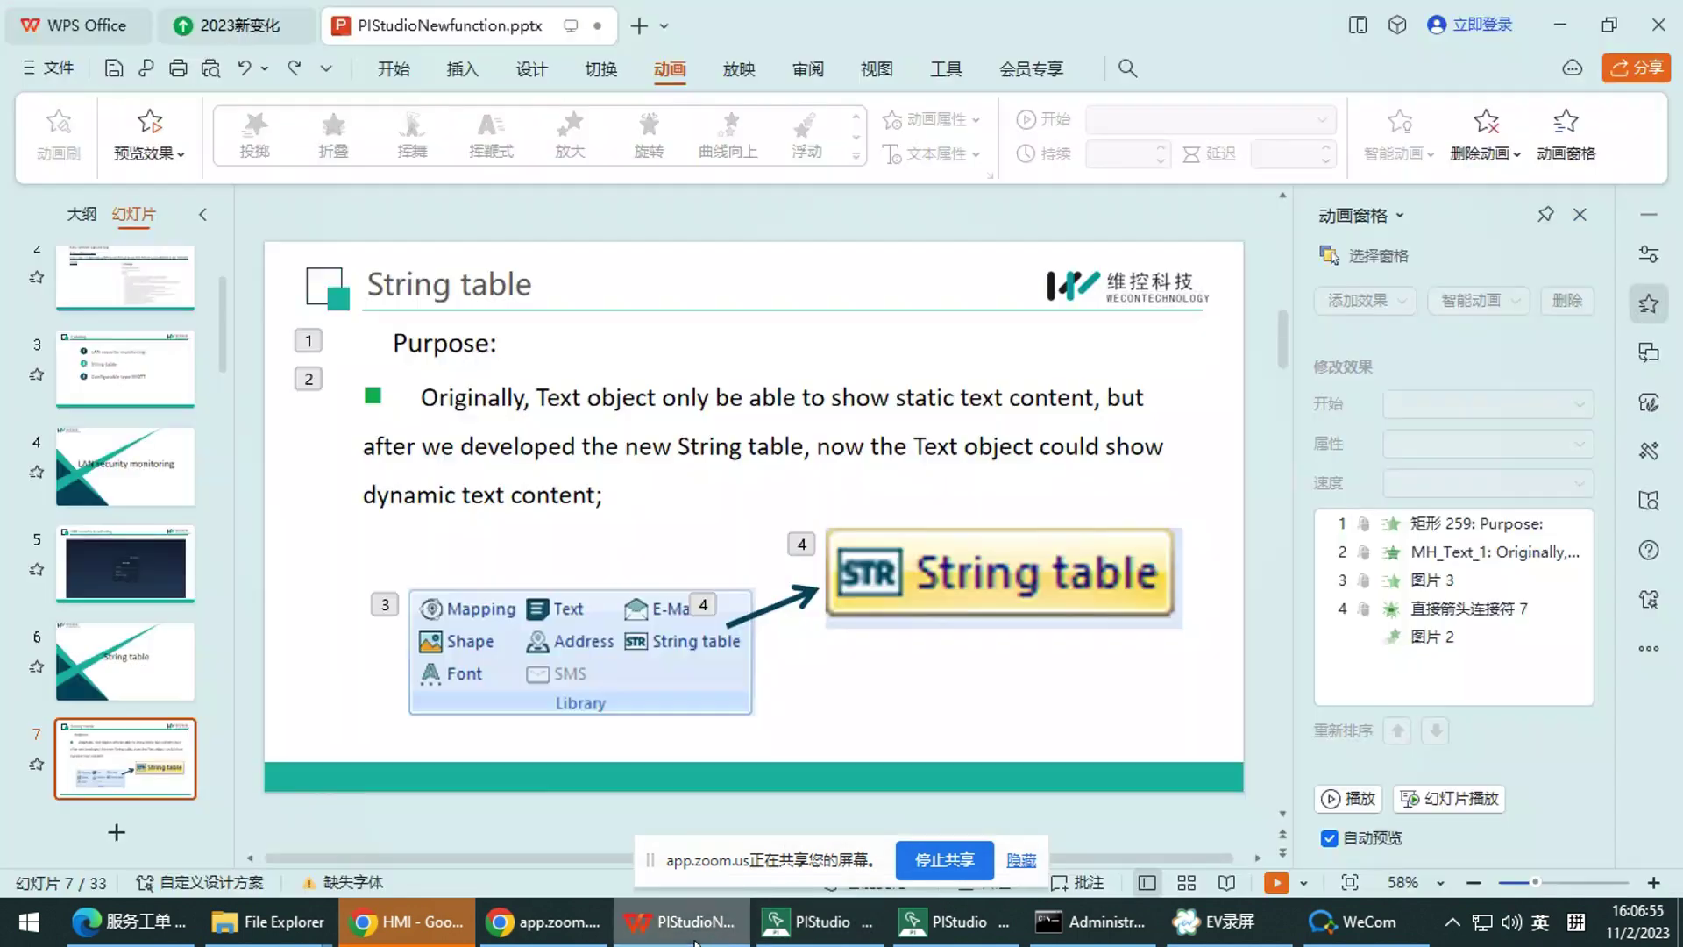
{"action": "scroll", "coordinate": [102, 734], "scroll_direction": "down", "scroll_amount": 2}
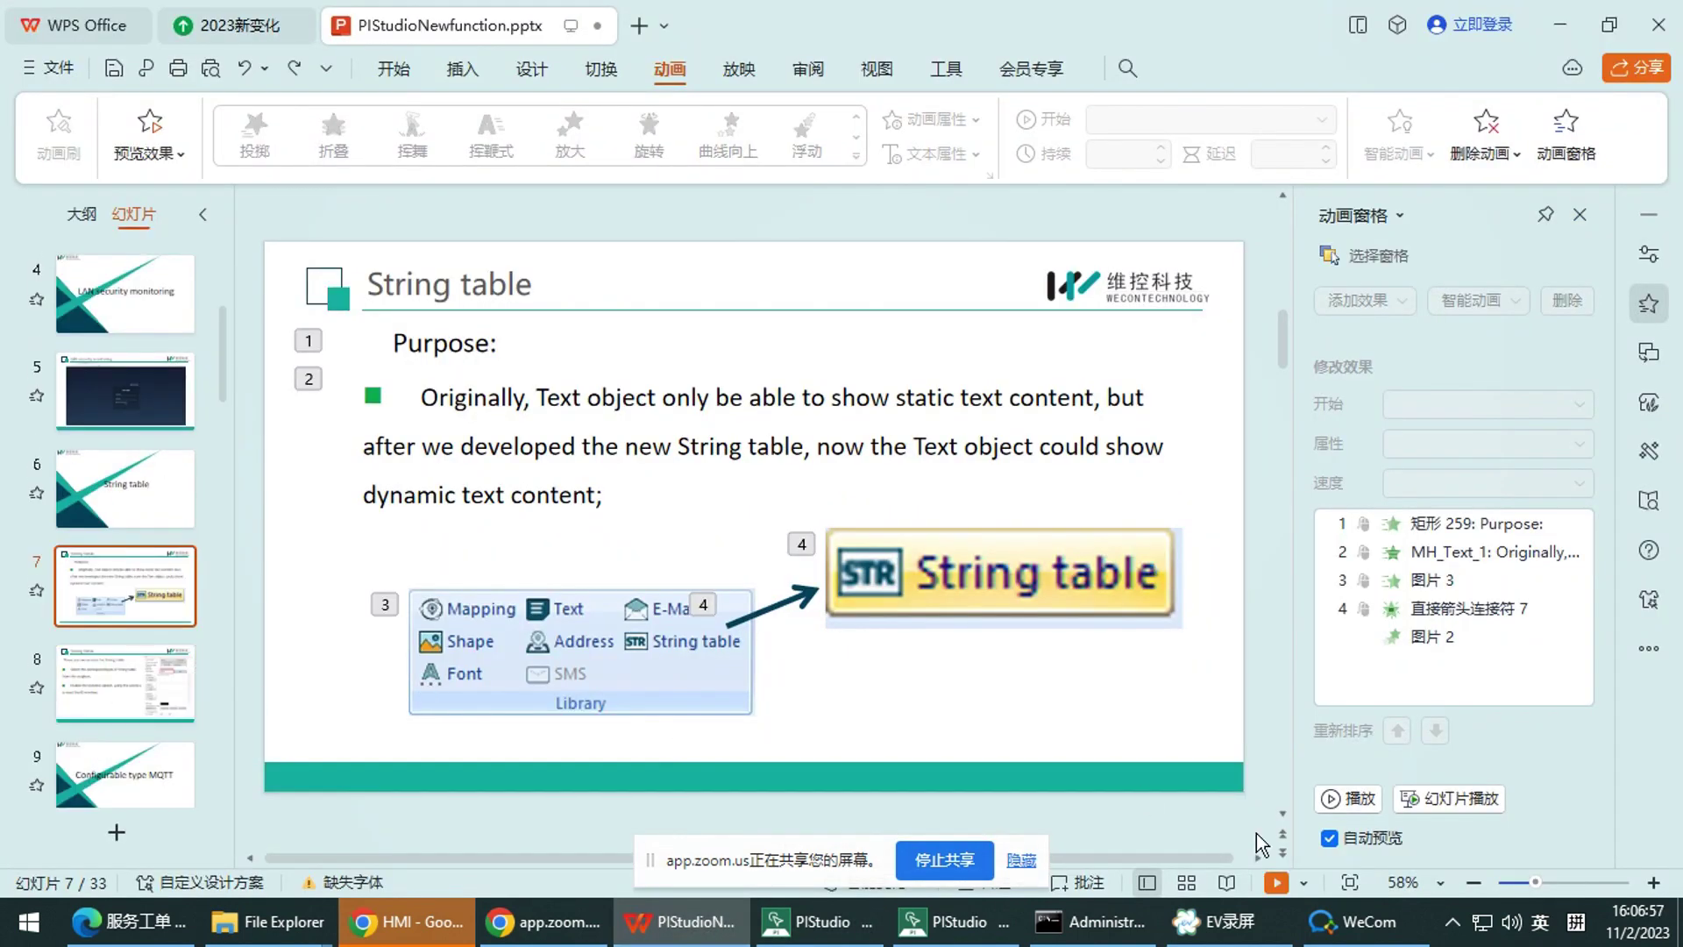
{"action": "mouse_move", "coordinate": [950, 931]}
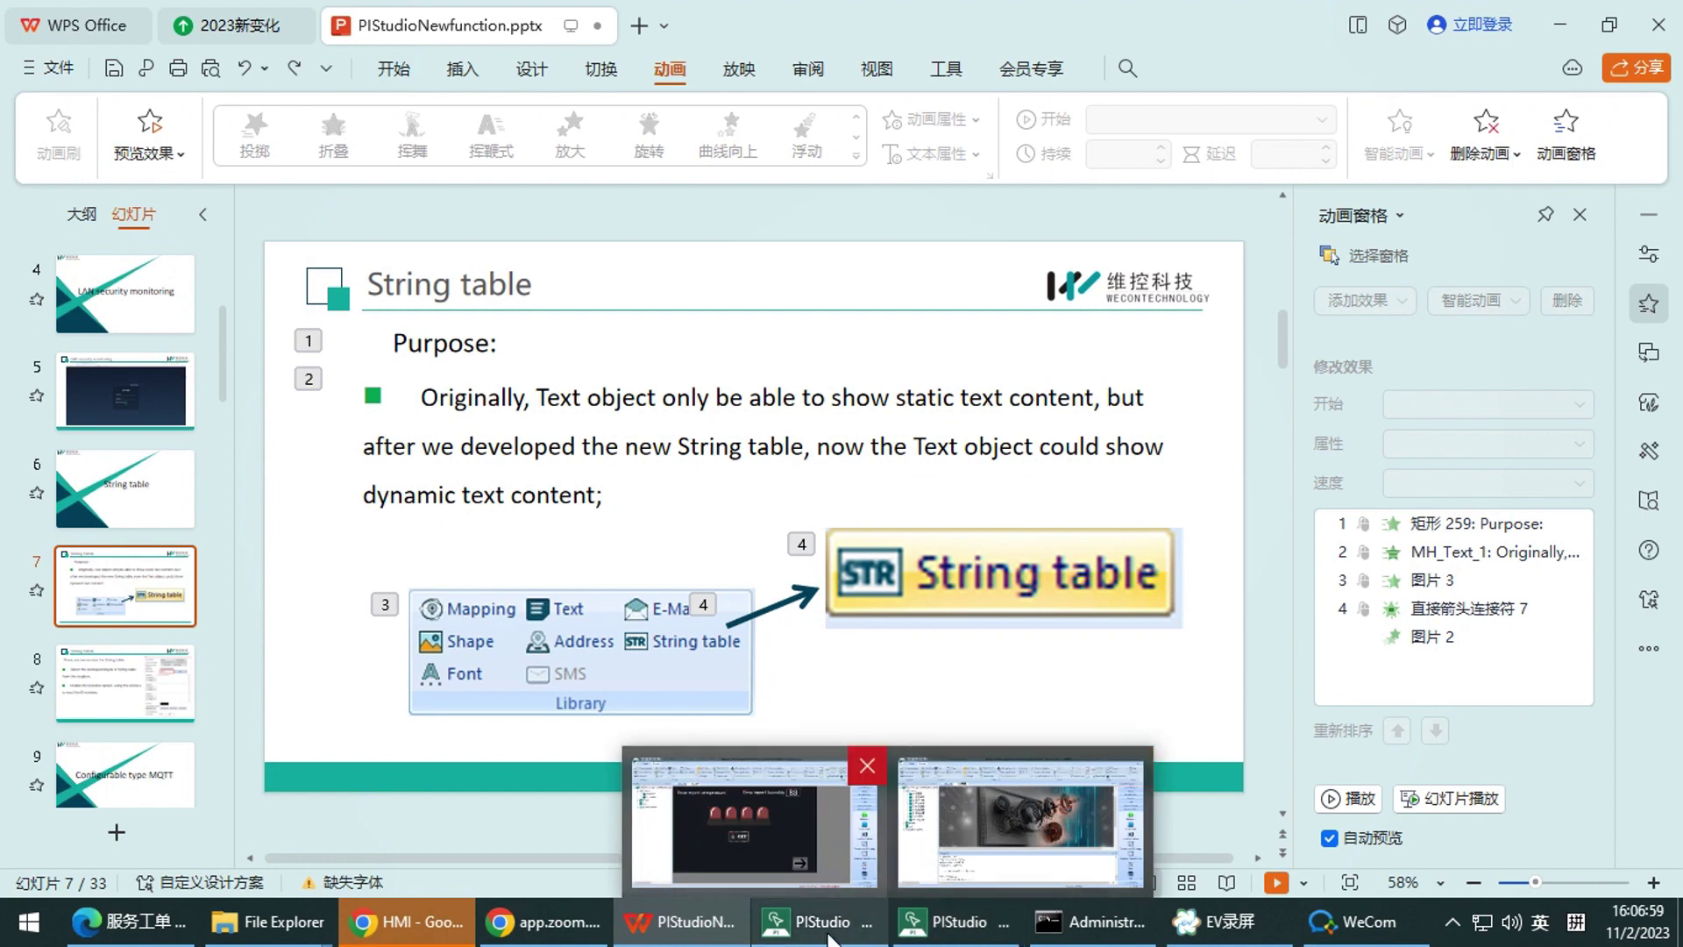
{"action": "left_click", "coordinate": [784, 823]}
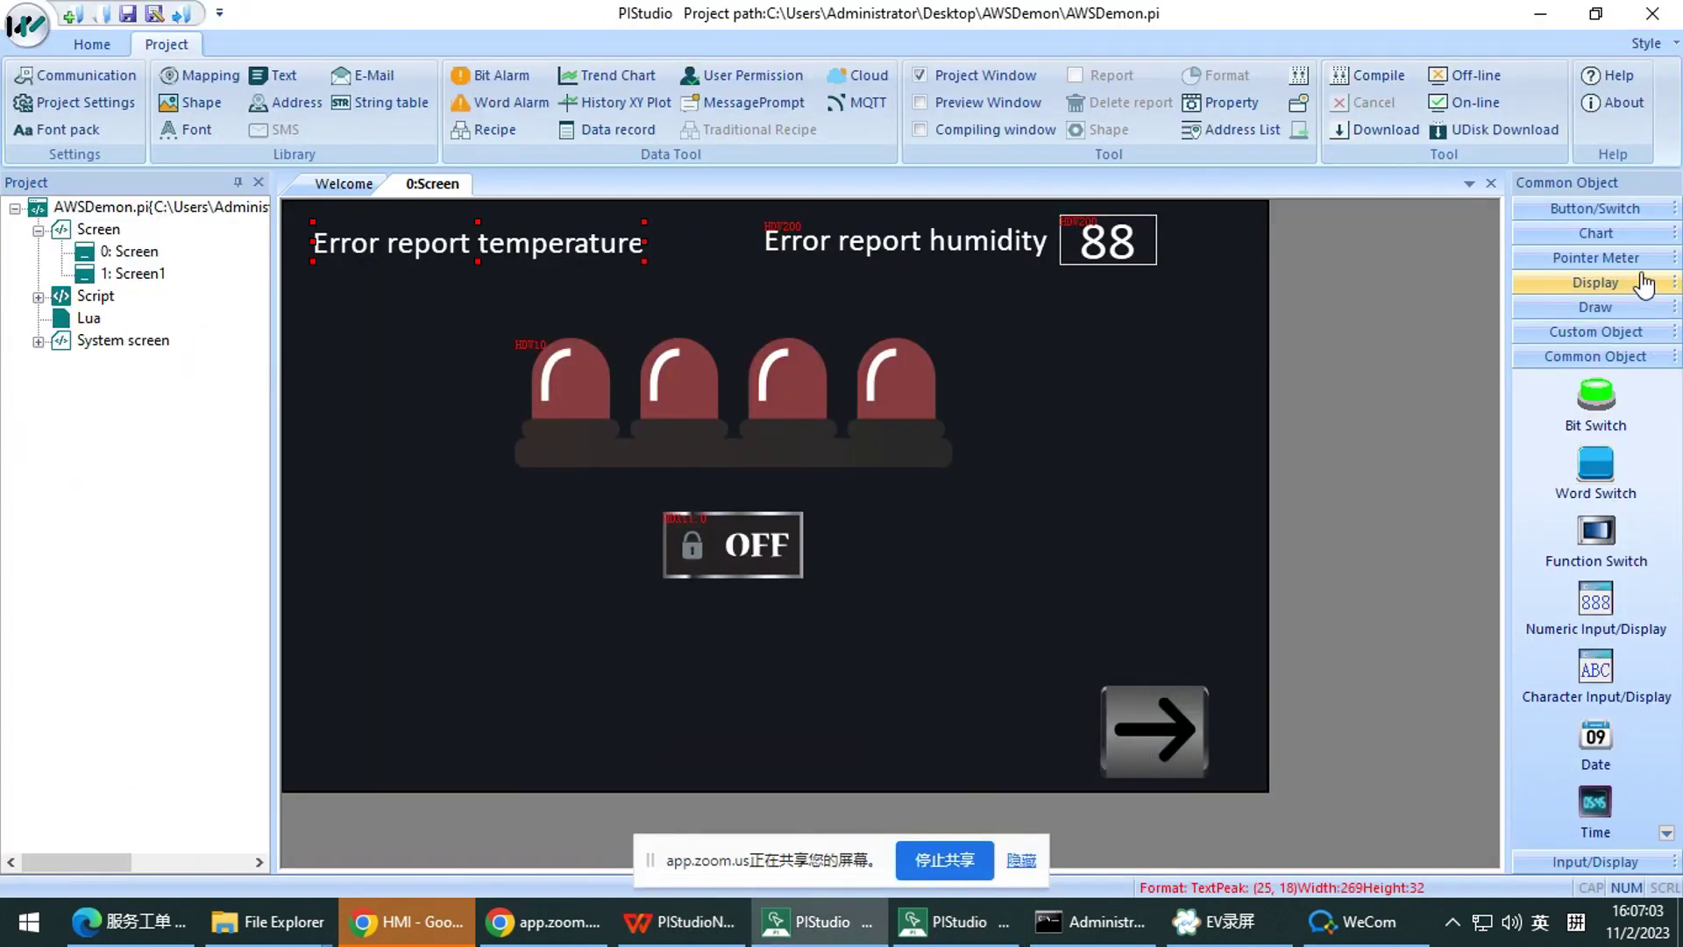
Draw a Word Lamp to the right of the alarm lamps and open its properties
{"action": "left_click", "coordinate": [1629, 209]}
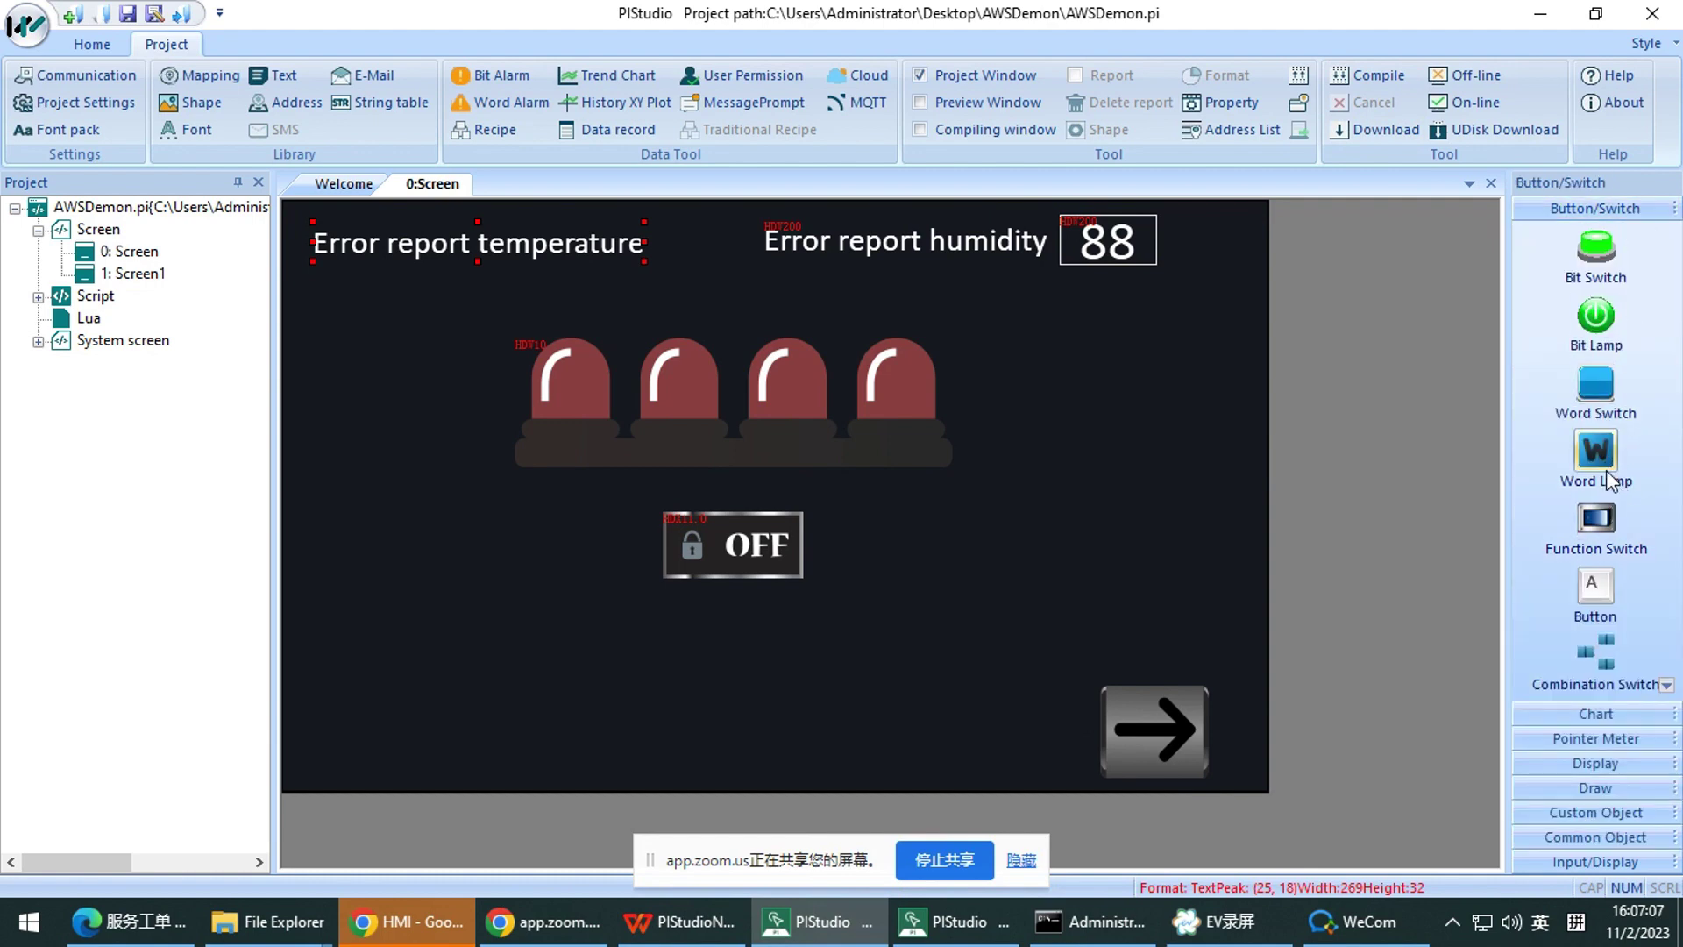
{"action": "left_click", "coordinate": [1607, 470]}
{"action": "left_click_drag", "start_coordinate": [1026, 396], "coordinate": [1140, 490]}
{"action": "double_click", "coordinate": [1080, 456]}
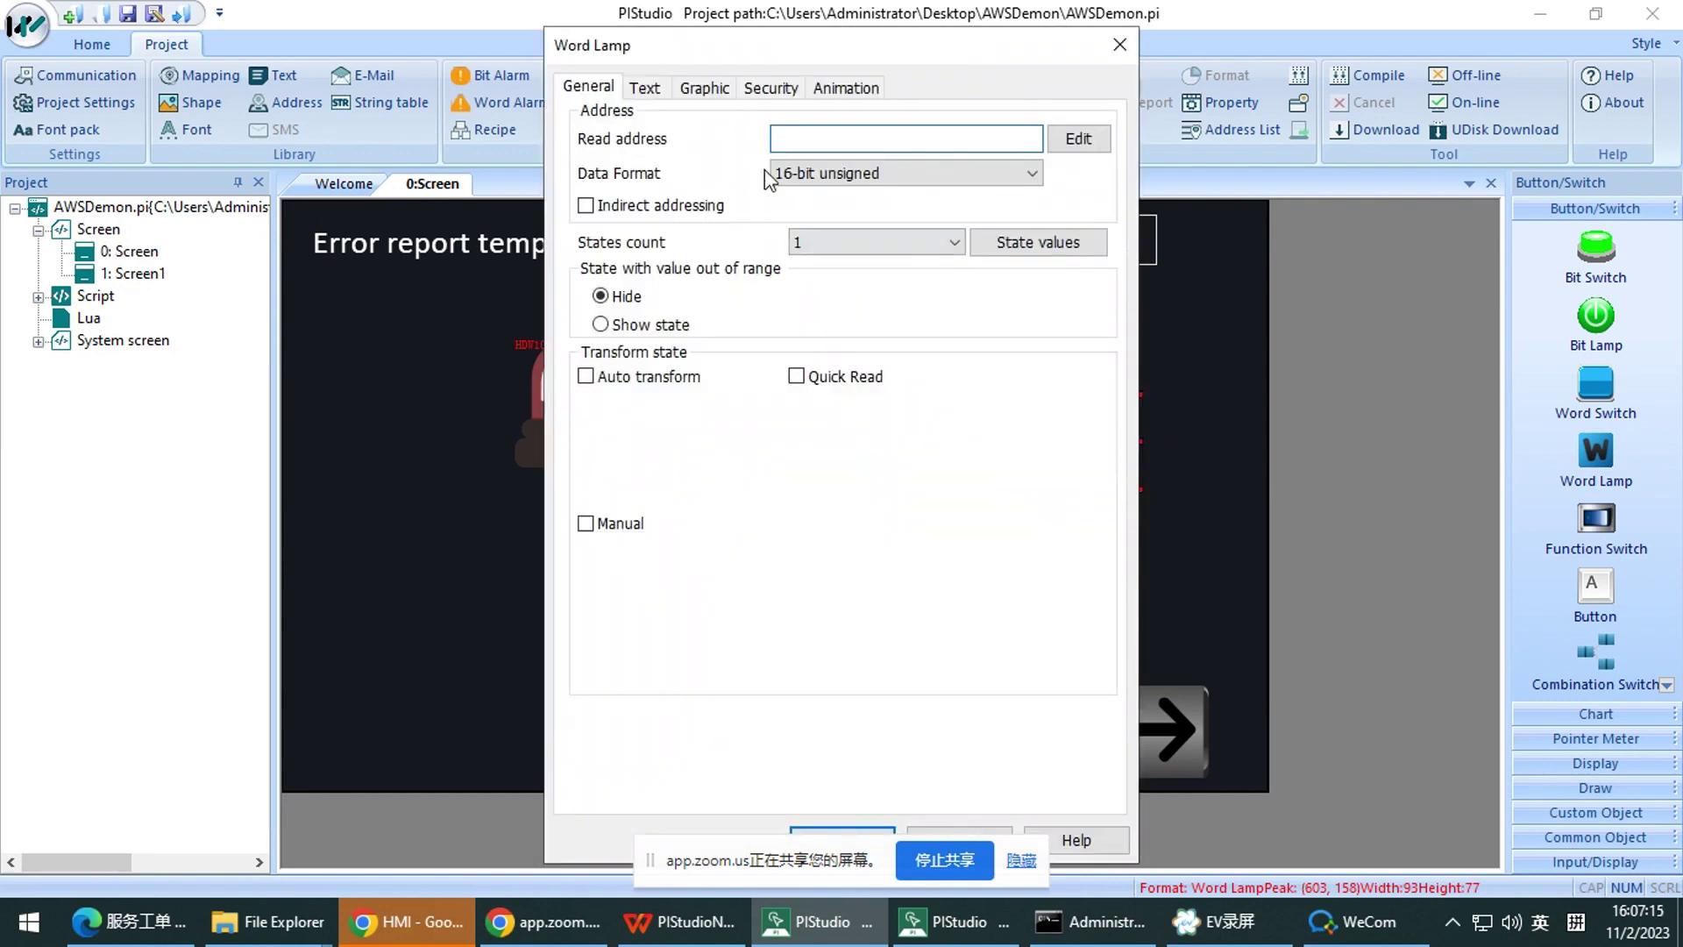
Set the word lamp's state count to 16 on the General tab
{"action": "left_click", "coordinate": [704, 87]}
{"action": "left_click", "coordinate": [647, 88]}
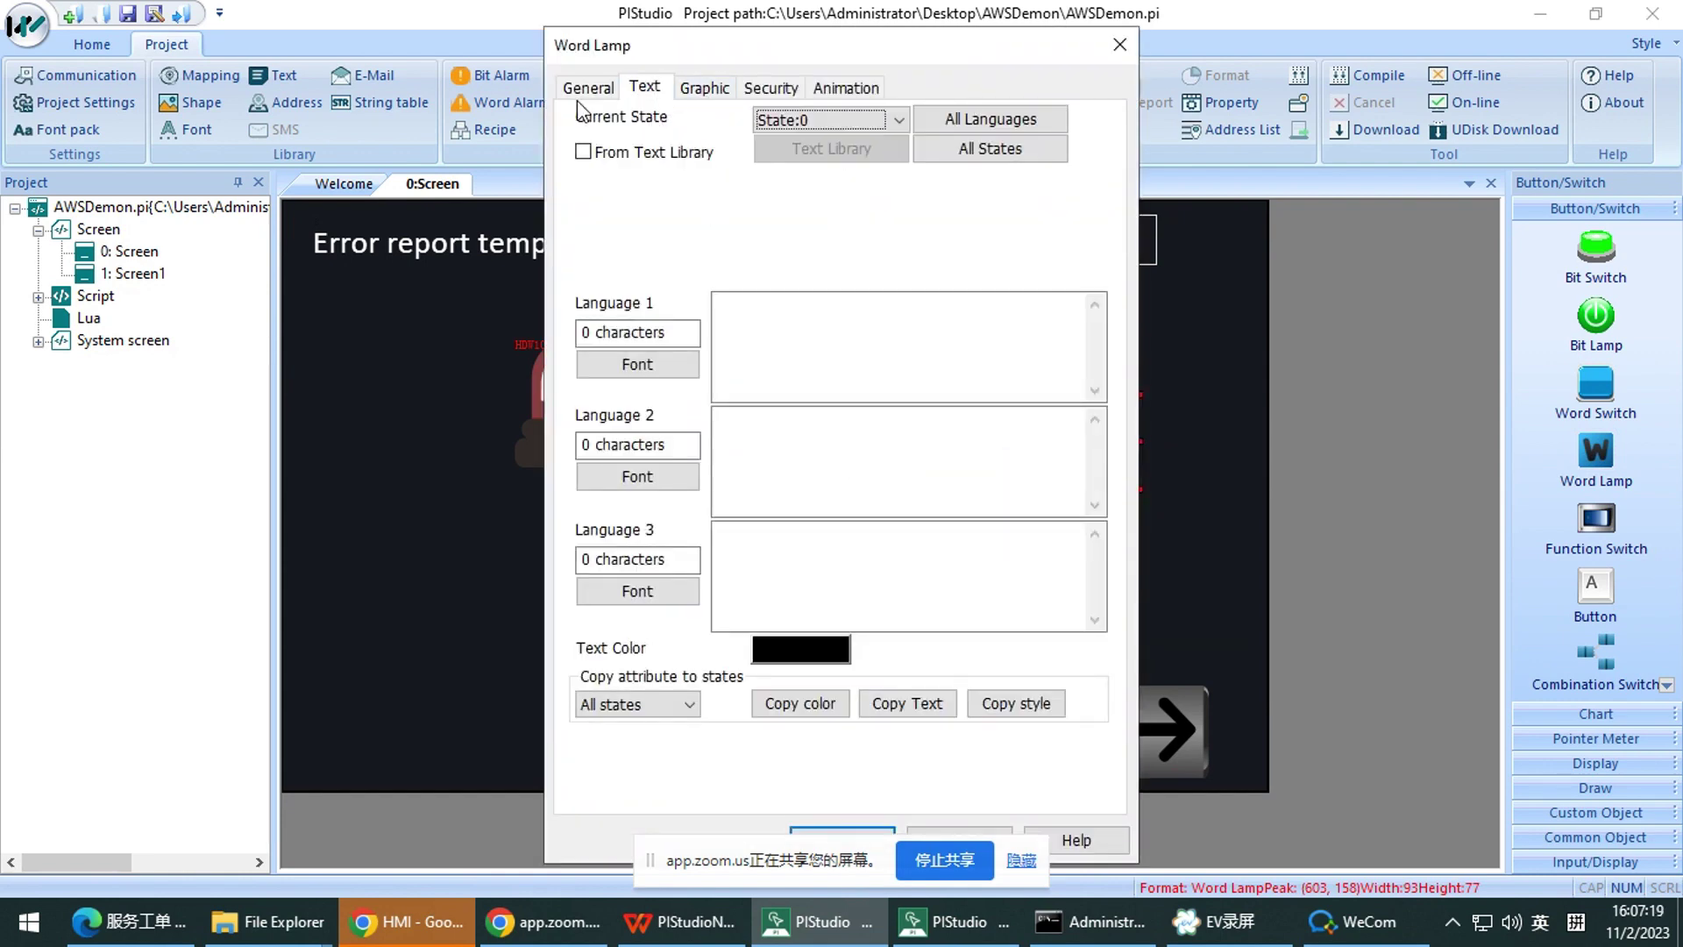
{"action": "left_click", "coordinate": [612, 89]}
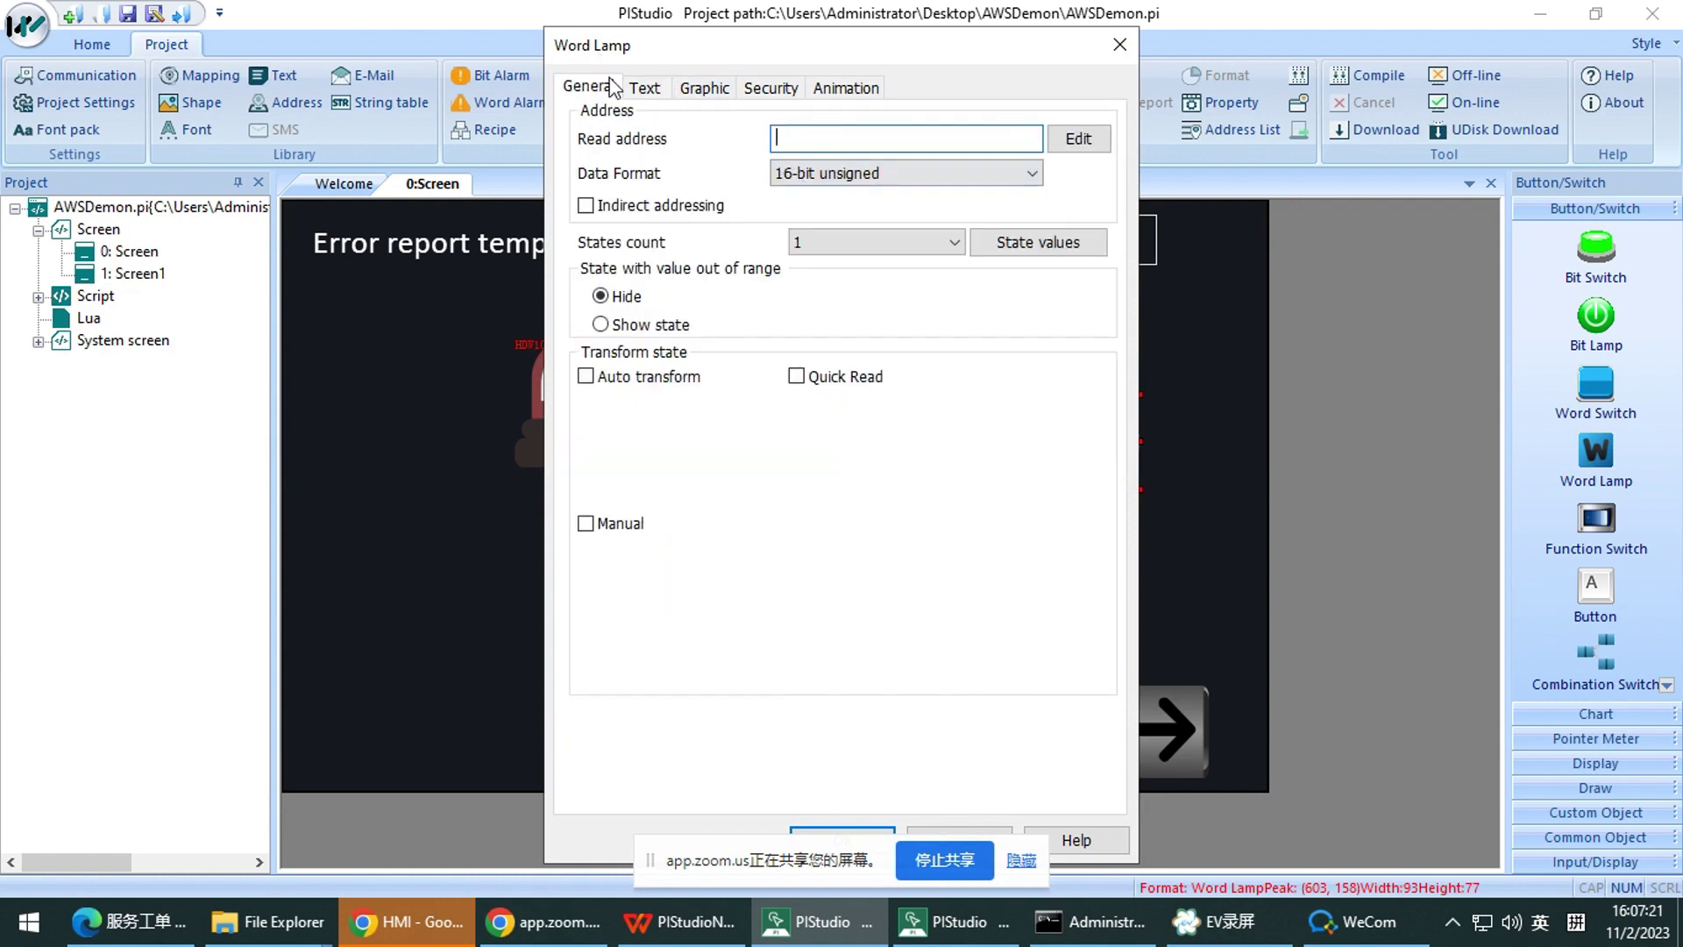
{"action": "left_click", "coordinate": [880, 242]}
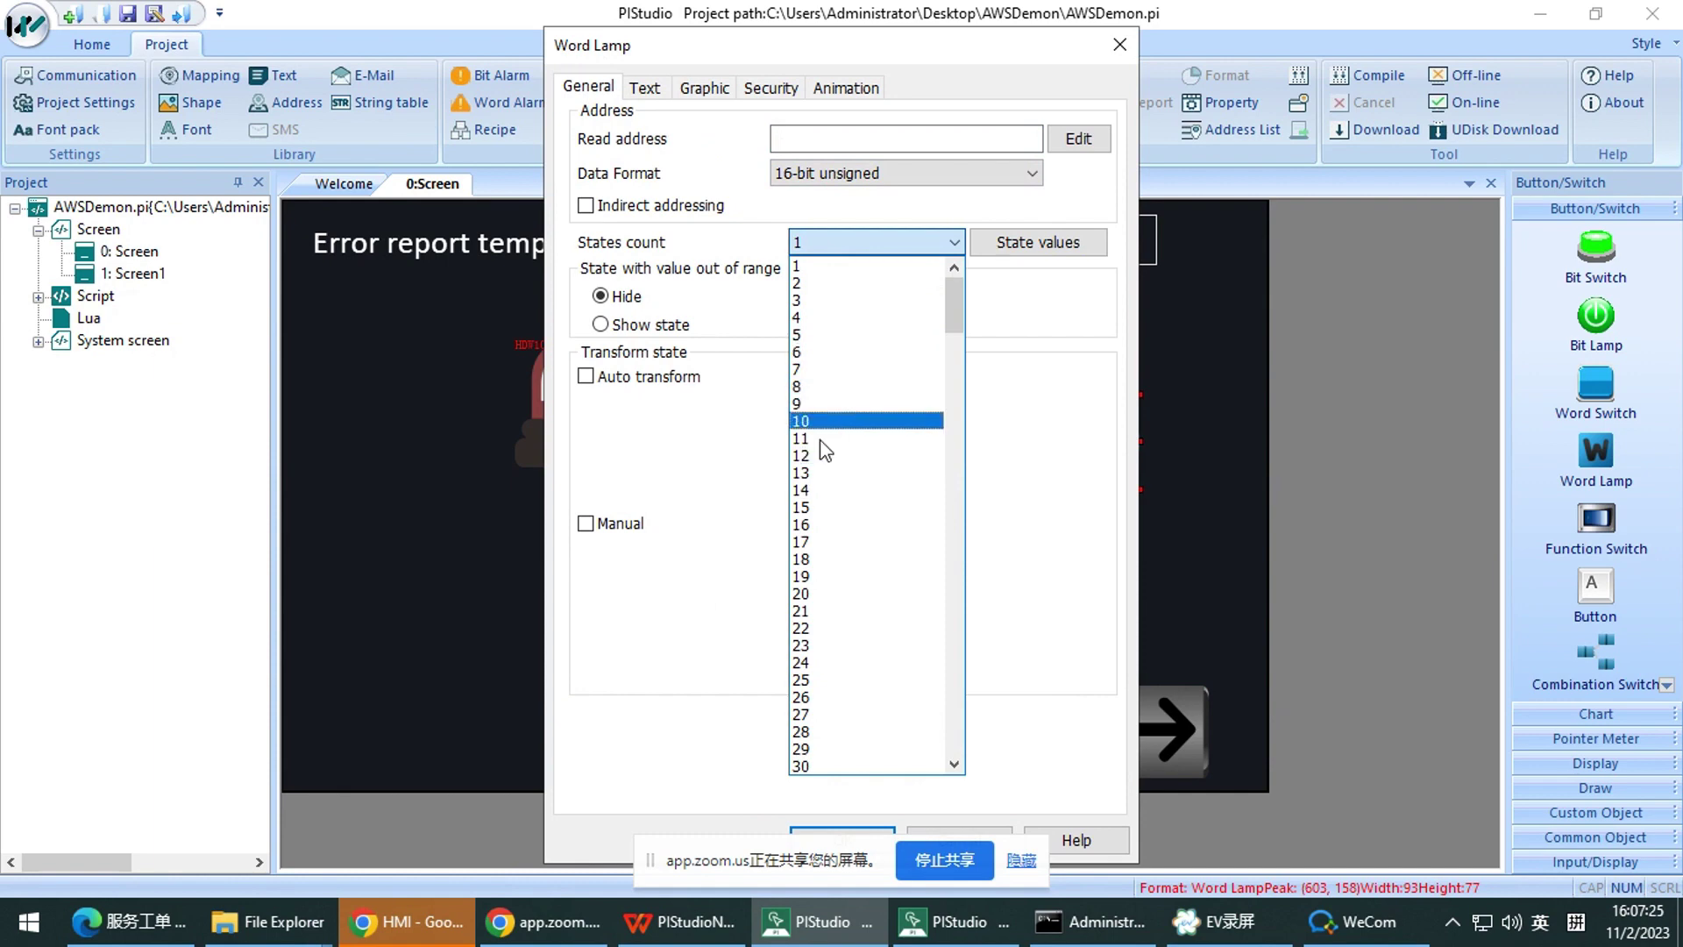
{"action": "scroll", "coordinate": [813, 447], "scroll_direction": "down", "scroll_amount": 3}
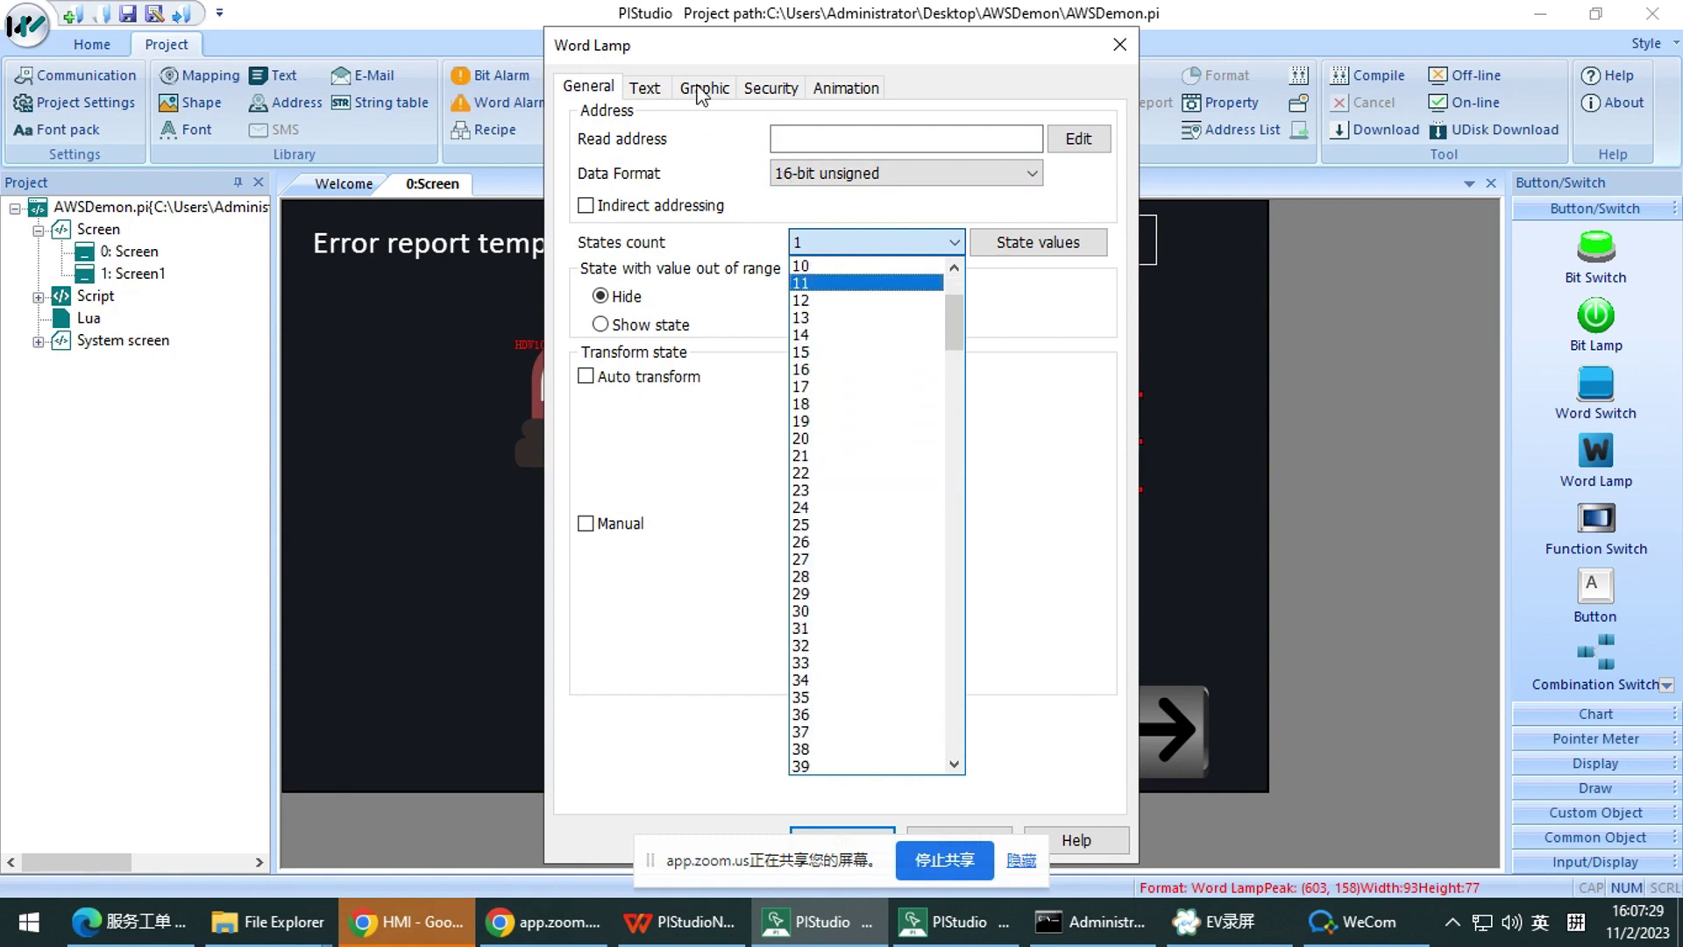
{"action": "left_click", "coordinate": [645, 88]}
{"action": "left_click", "coordinate": [863, 119]}
{"action": "left_click", "coordinate": [589, 88]}
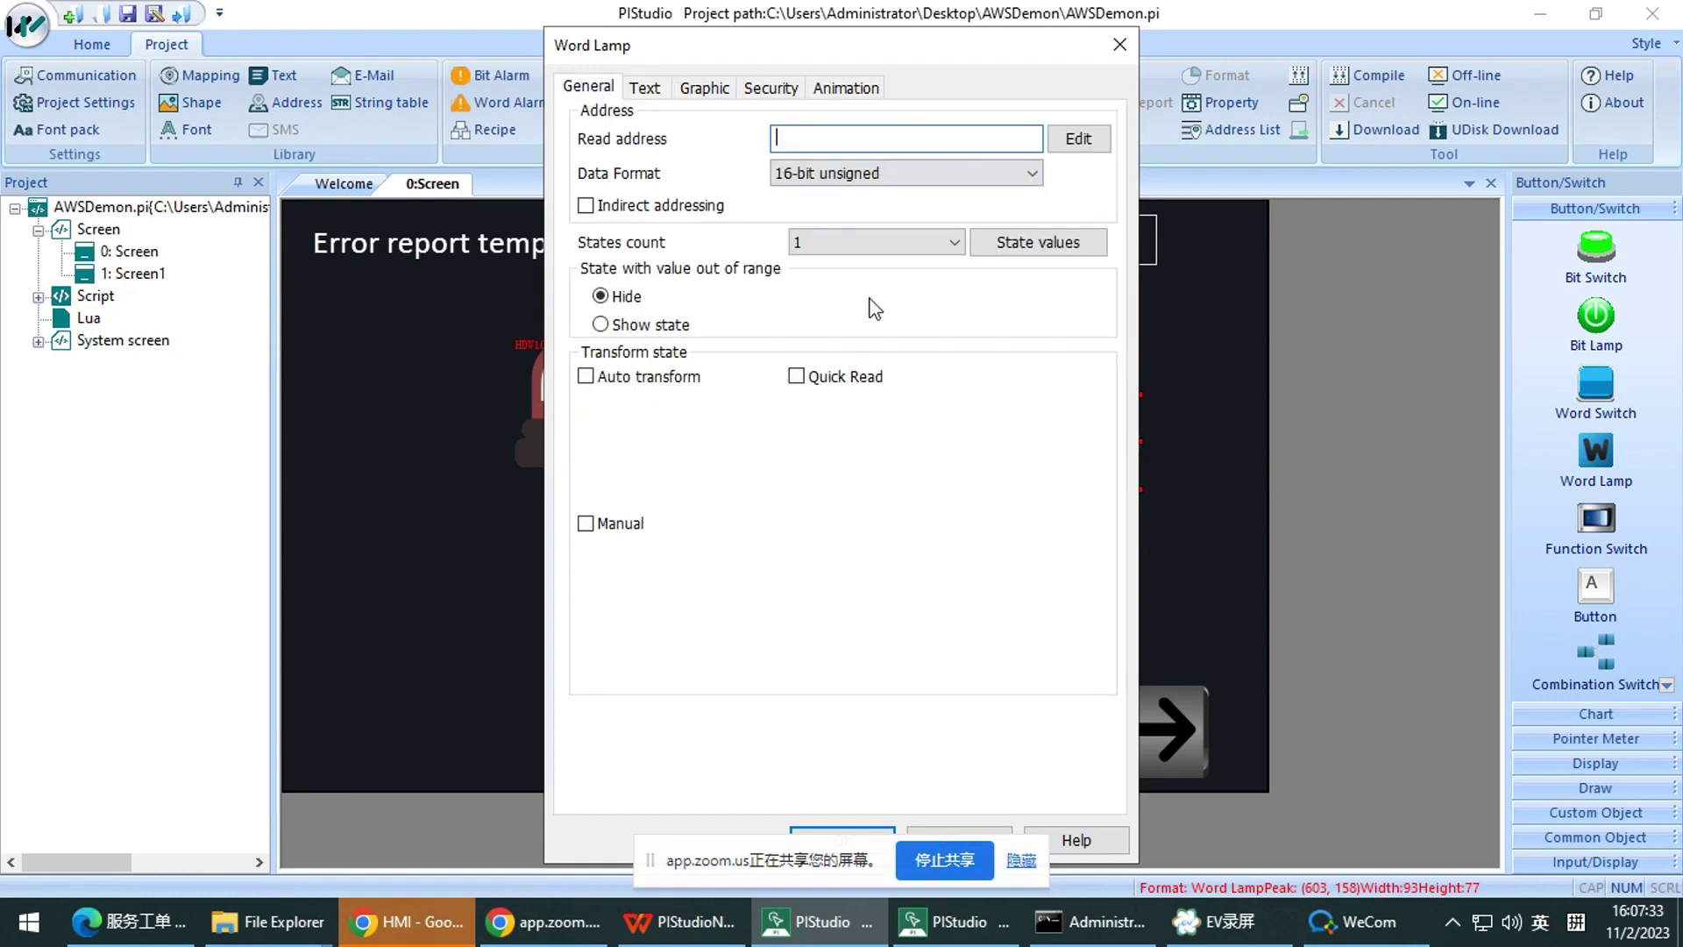
{"action": "left_click", "coordinate": [880, 244]}
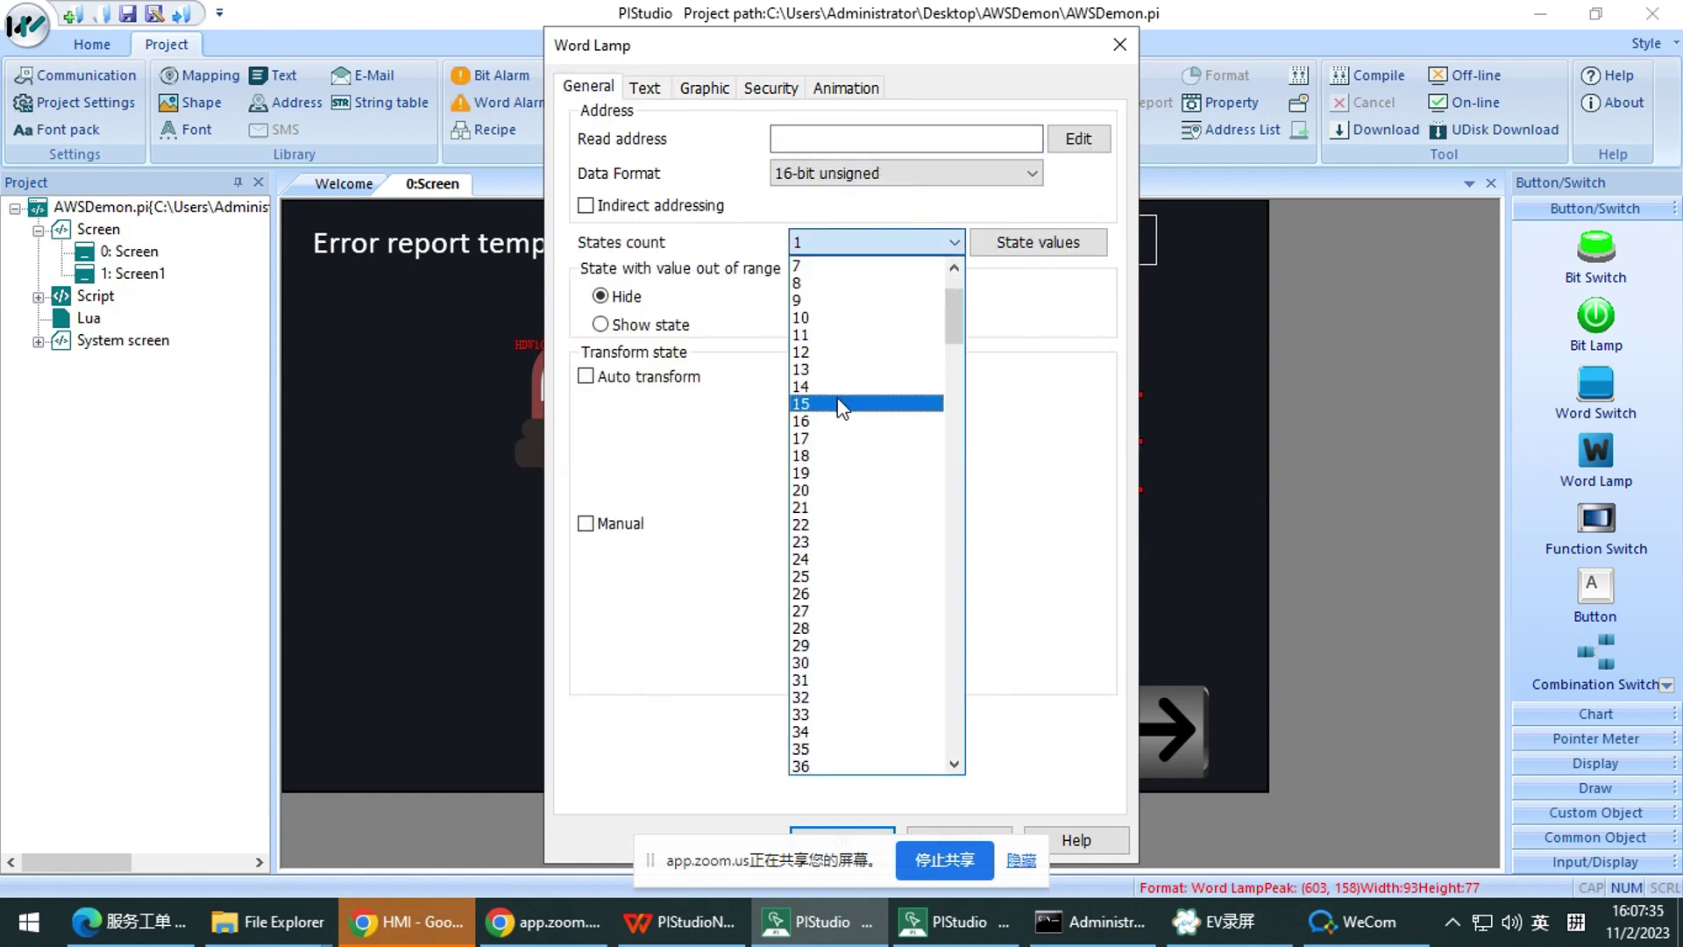
{"action": "left_click", "coordinate": [837, 421]}
Label the lamp's State 0 as 'Stat 0' on the Text tab and close the properties
{"action": "left_click", "coordinate": [644, 87]}
{"action": "left_click", "coordinate": [849, 120]}
{"action": "left_click", "coordinate": [824, 143]}
{"action": "left_click", "coordinate": [808, 307]}
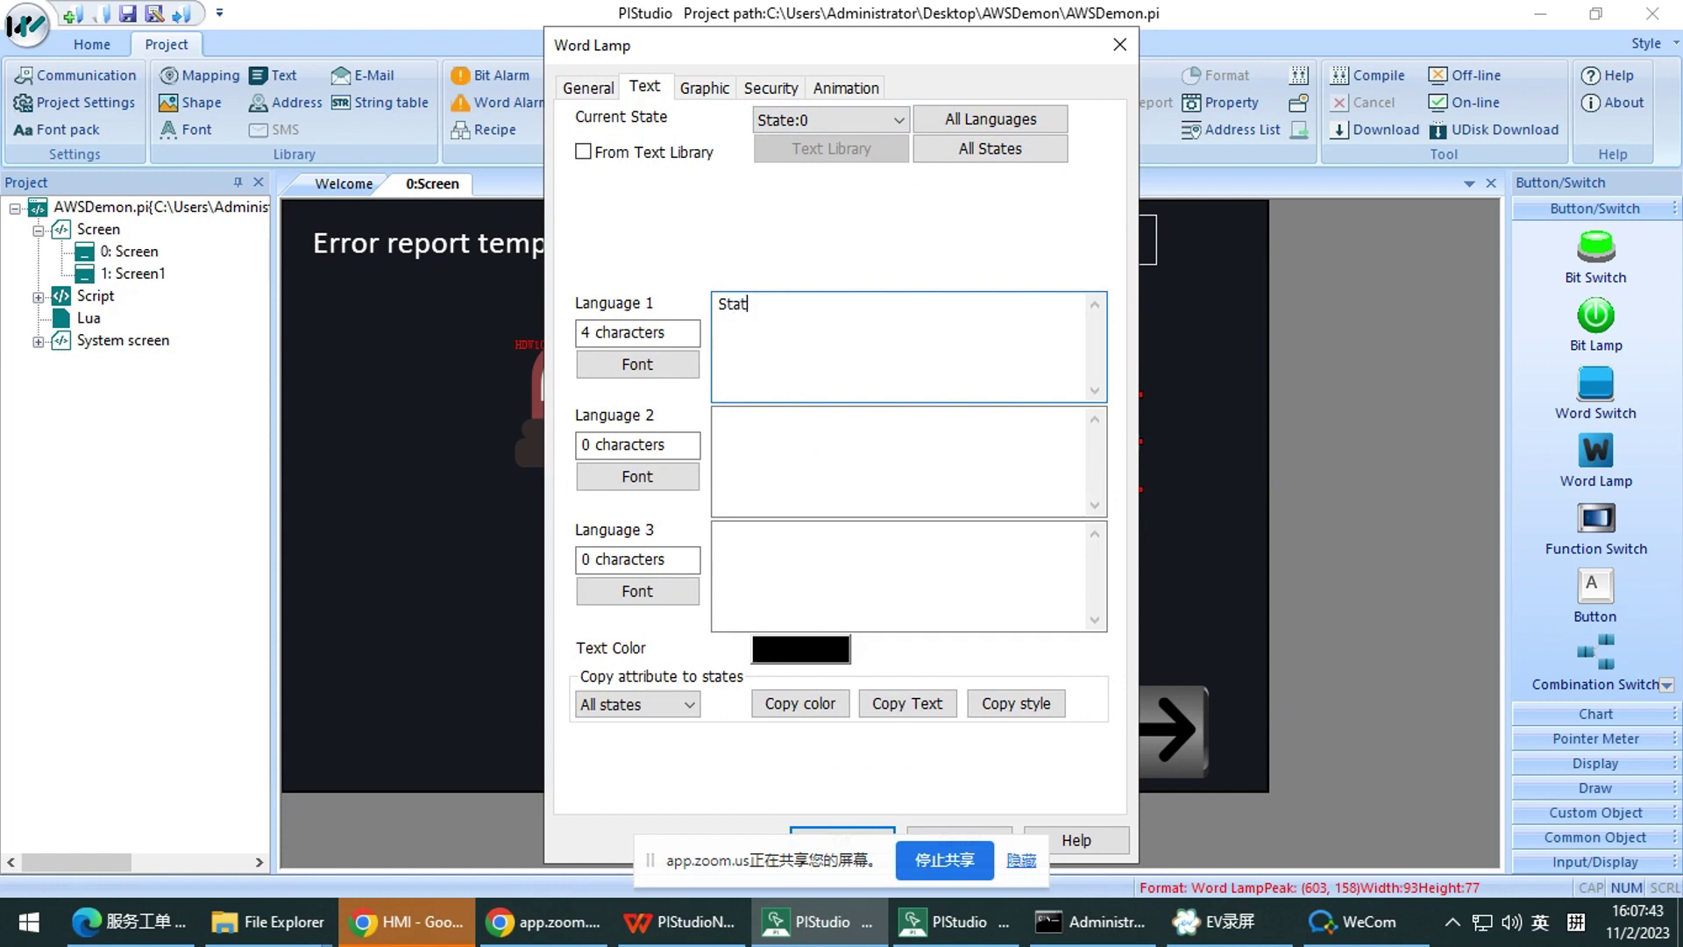
{"action": "left_click", "coordinate": [848, 121]}
{"action": "left_click", "coordinate": [824, 140]}
{"action": "left_click", "coordinate": [833, 120]}
{"action": "left_click", "coordinate": [815, 157]}
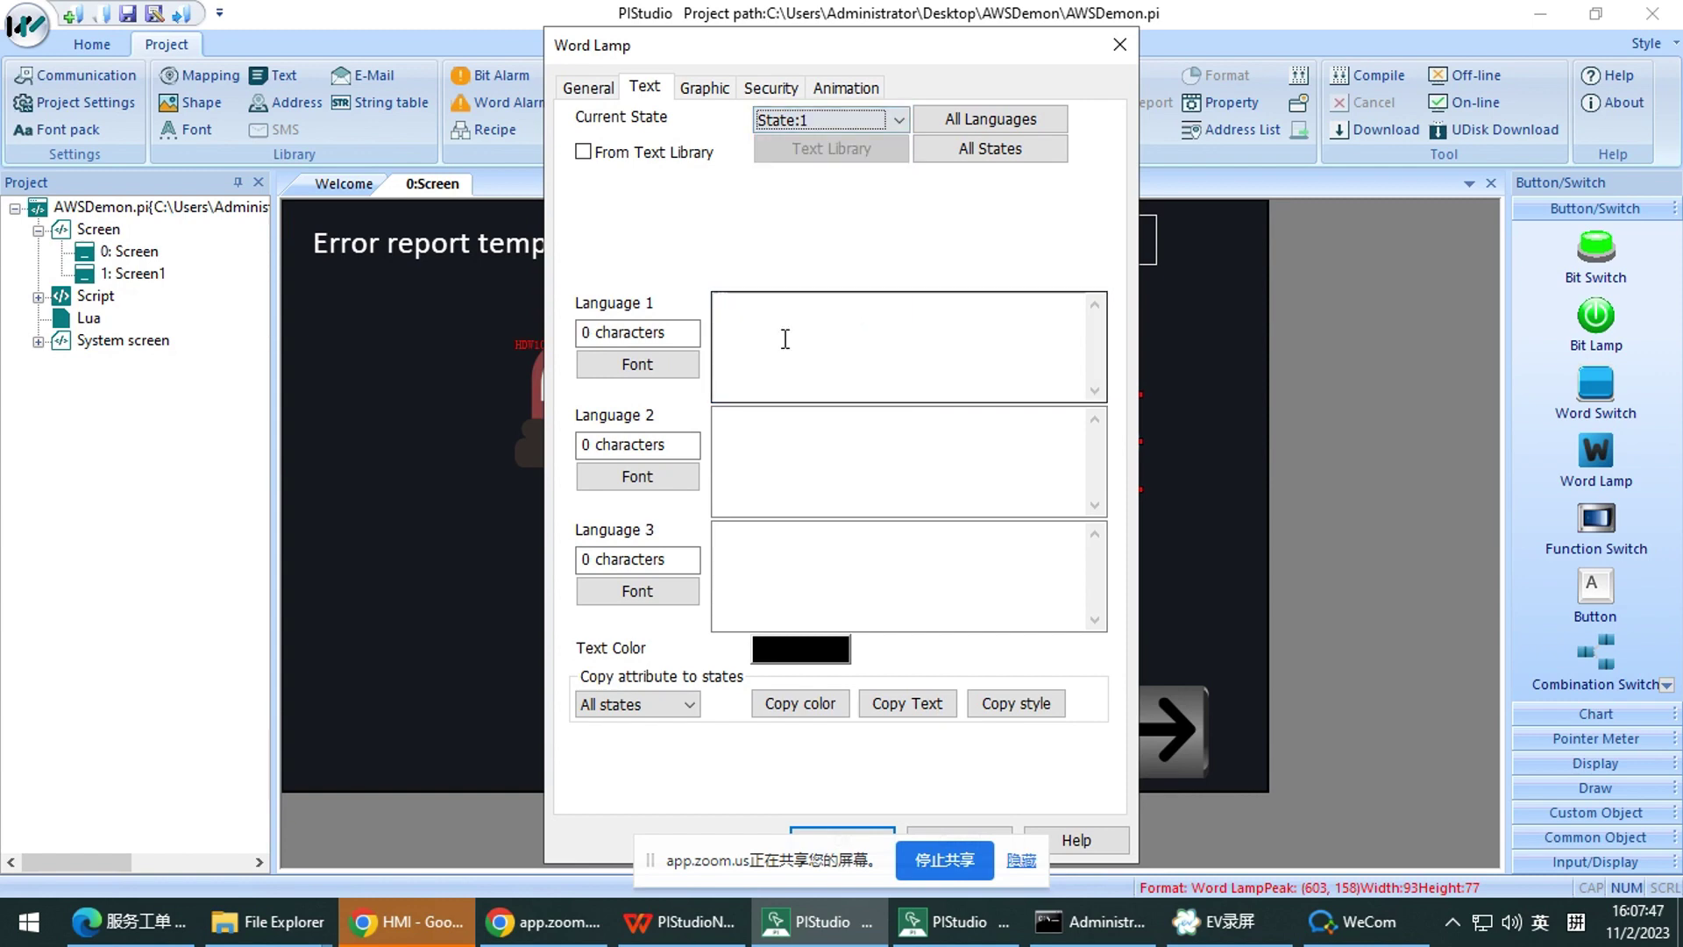
{"action": "left_click", "coordinate": [833, 120]}
{"action": "left_click", "coordinate": [815, 158]}
{"action": "left_click", "coordinate": [787, 337]}
{"action": "left_click", "coordinate": [868, 120]}
{"action": "left_click", "coordinate": [838, 145]}
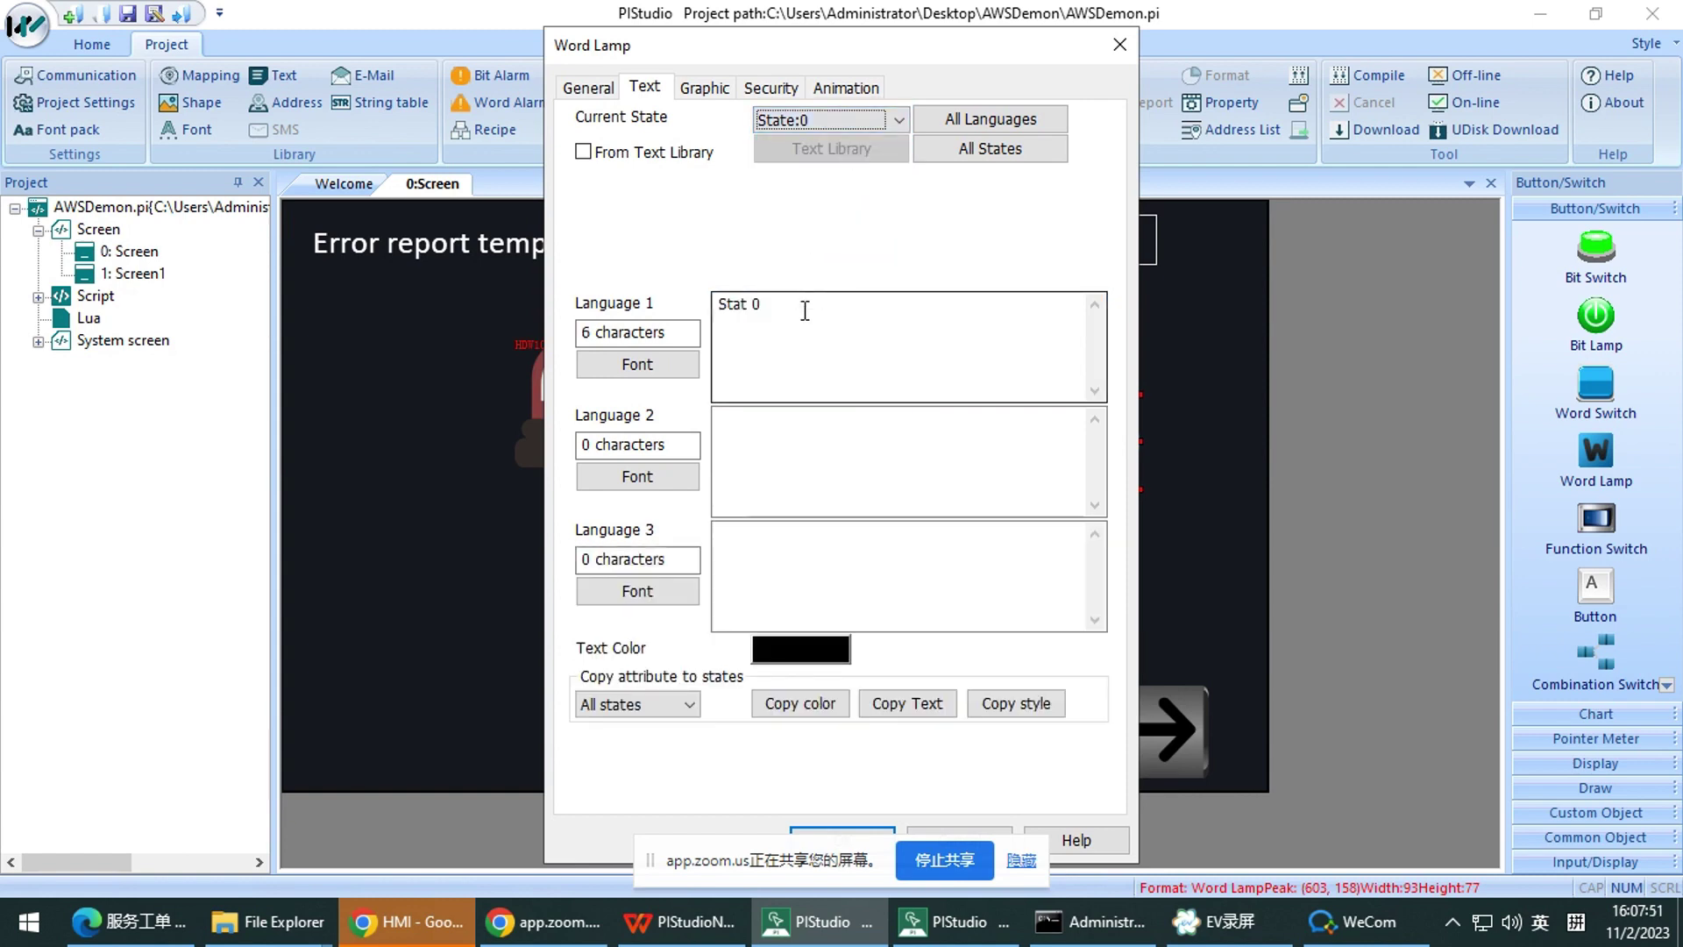
{"action": "left_click", "coordinate": [612, 87]}
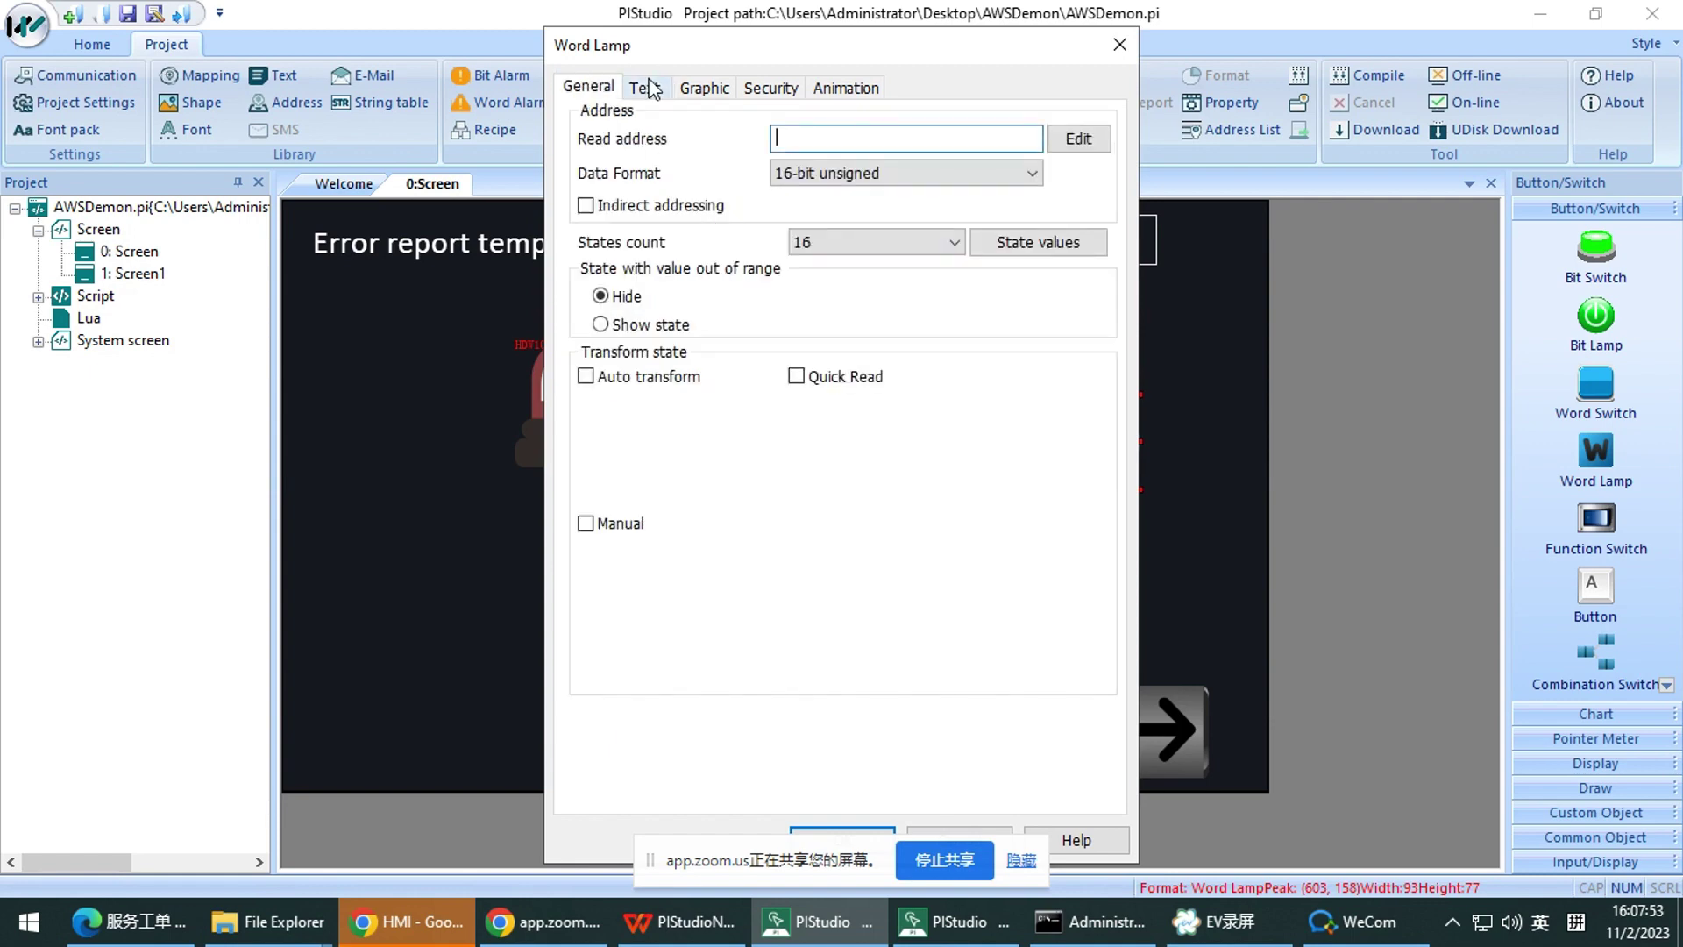
{"action": "left_click", "coordinate": [1120, 44]}
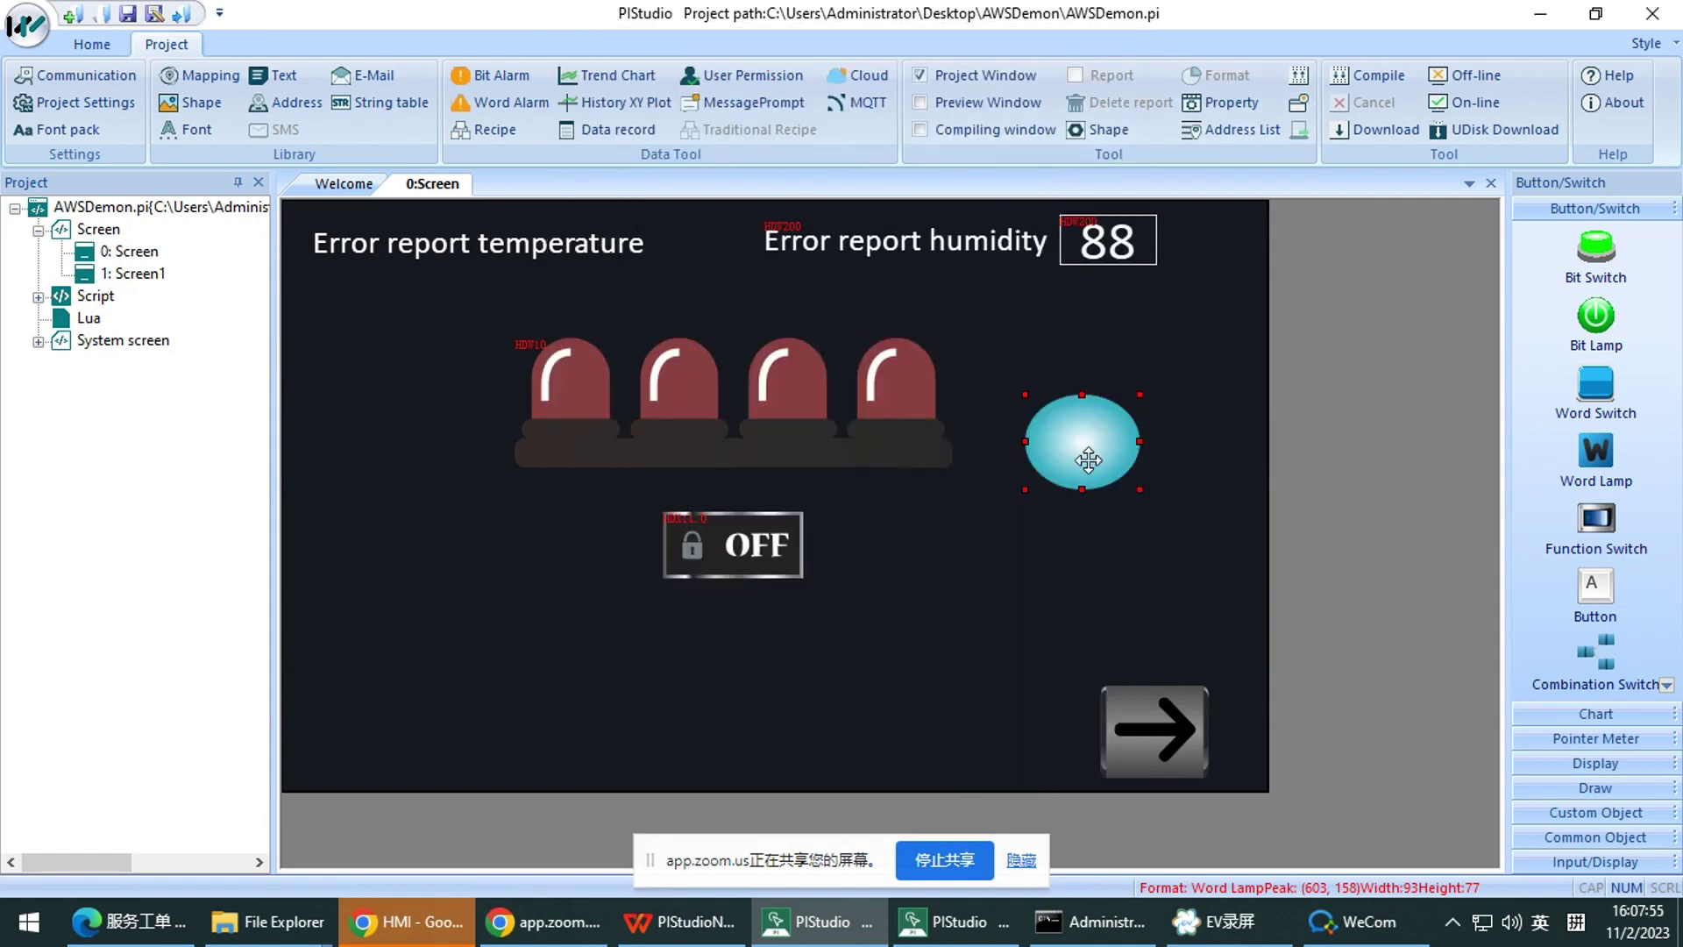
Delete the new word lamp and view the [ID:000]test string table
{"action": "key", "text": "Delete"}
{"action": "left_click", "coordinate": [386, 101]}
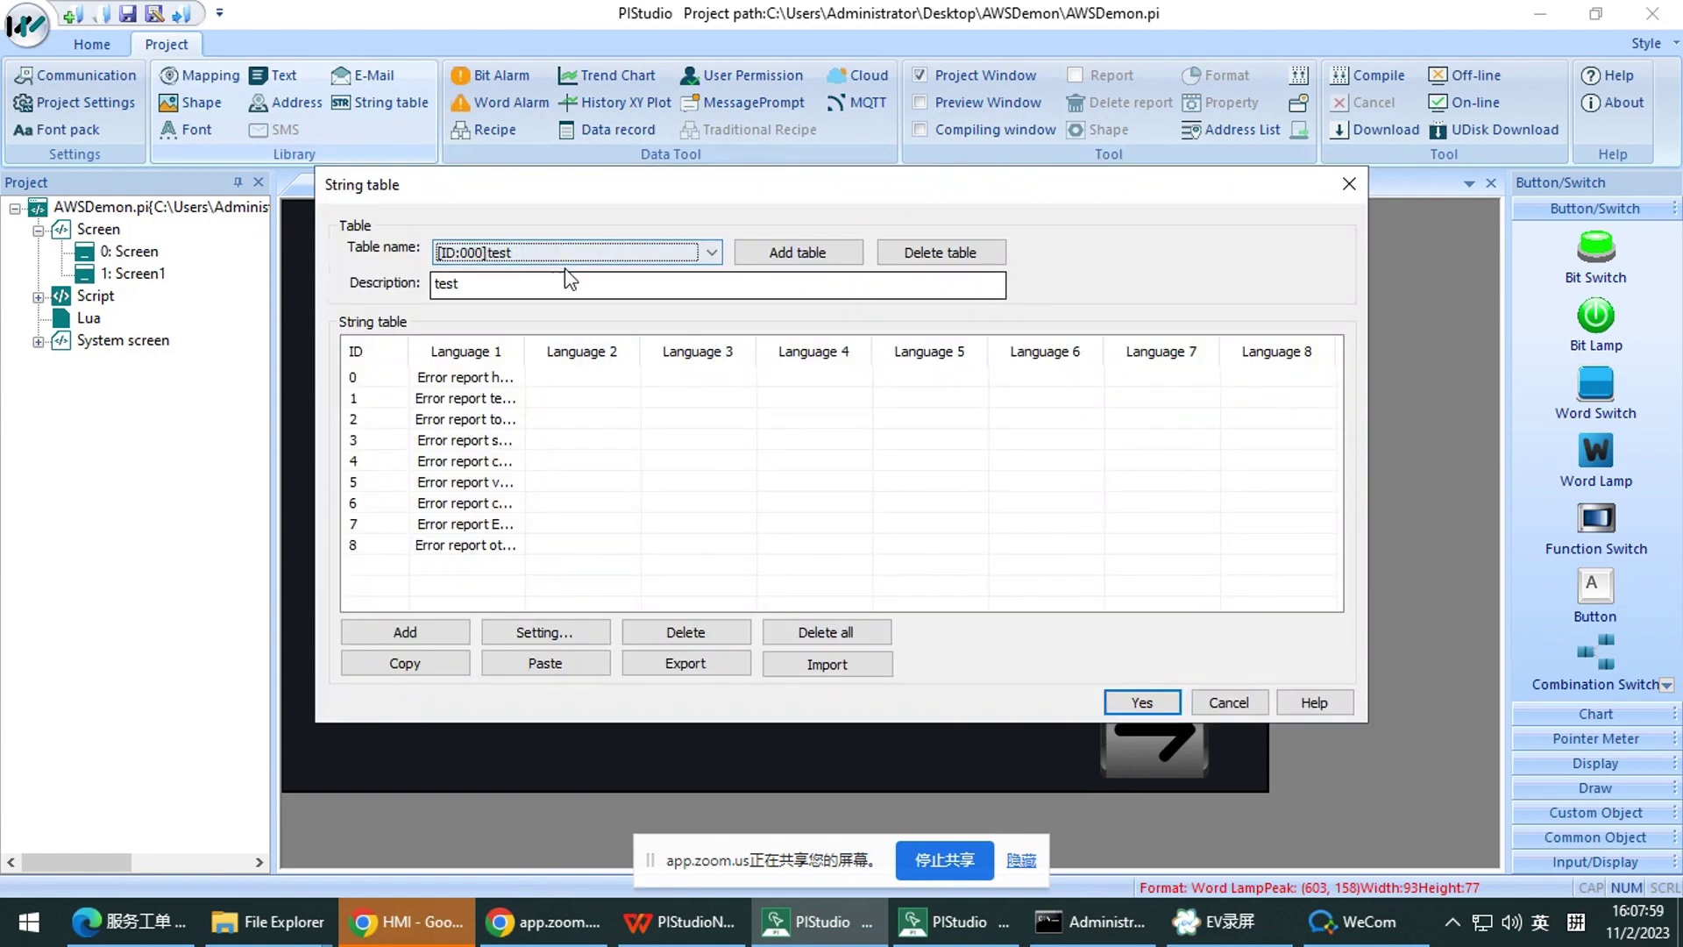
{"action": "left_click", "coordinate": [592, 253]}
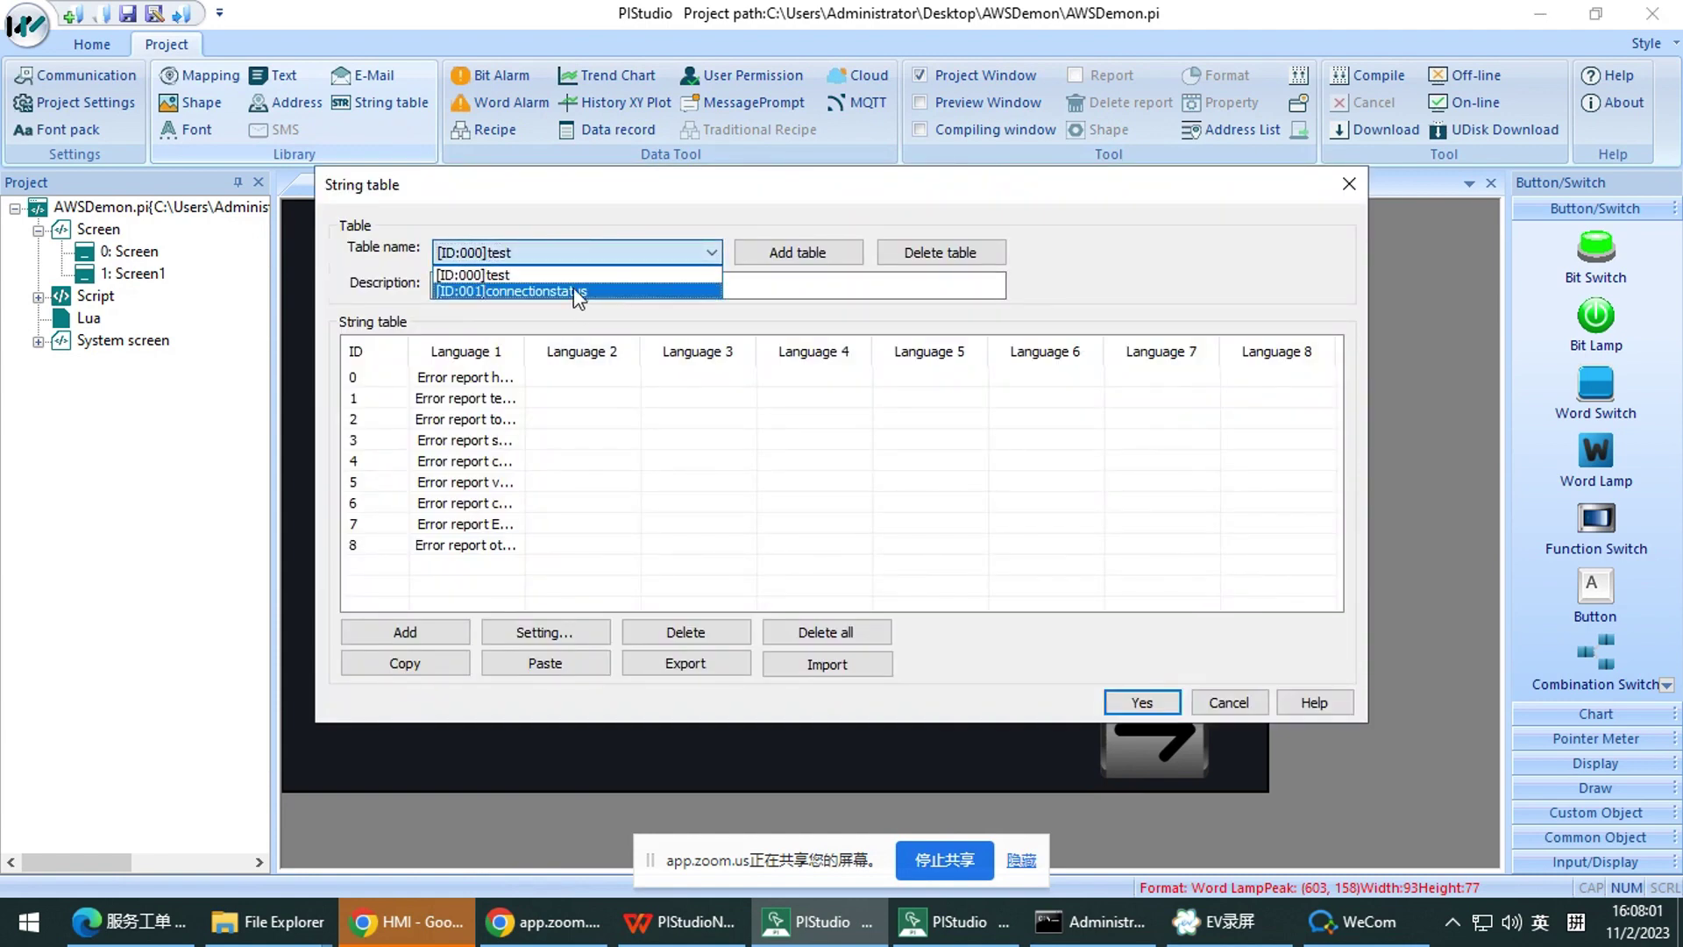
{"action": "left_click", "coordinate": [491, 274]}
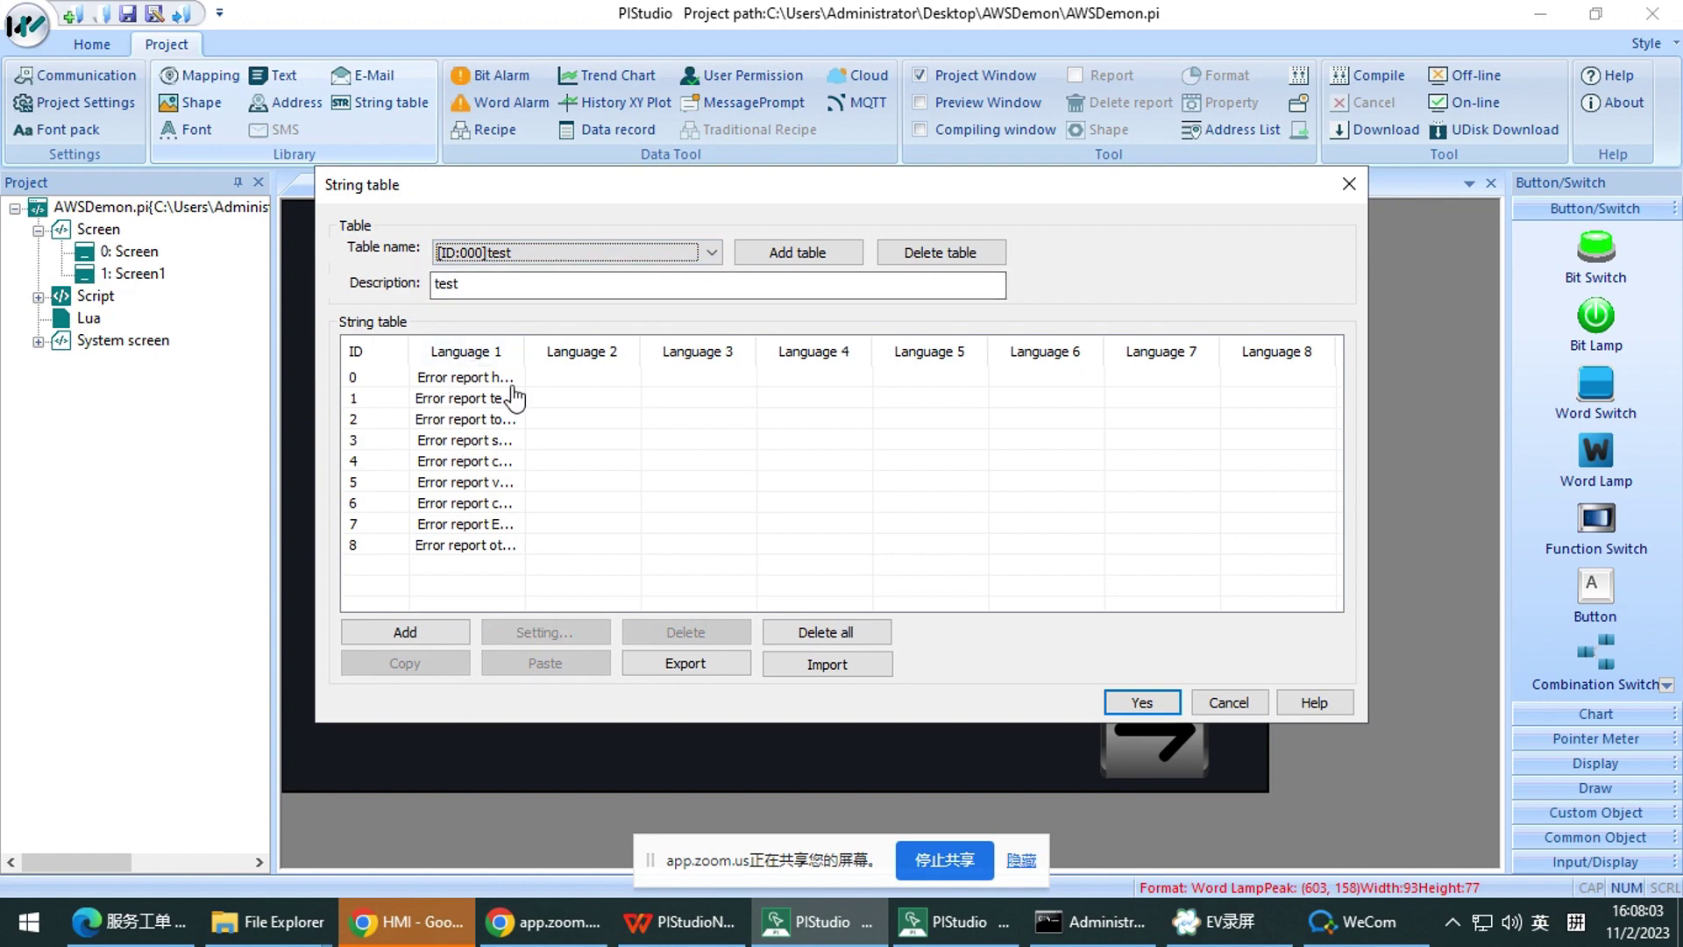
{"action": "left_click_drag", "start_coordinate": [525, 351], "coordinate": [610, 354]}
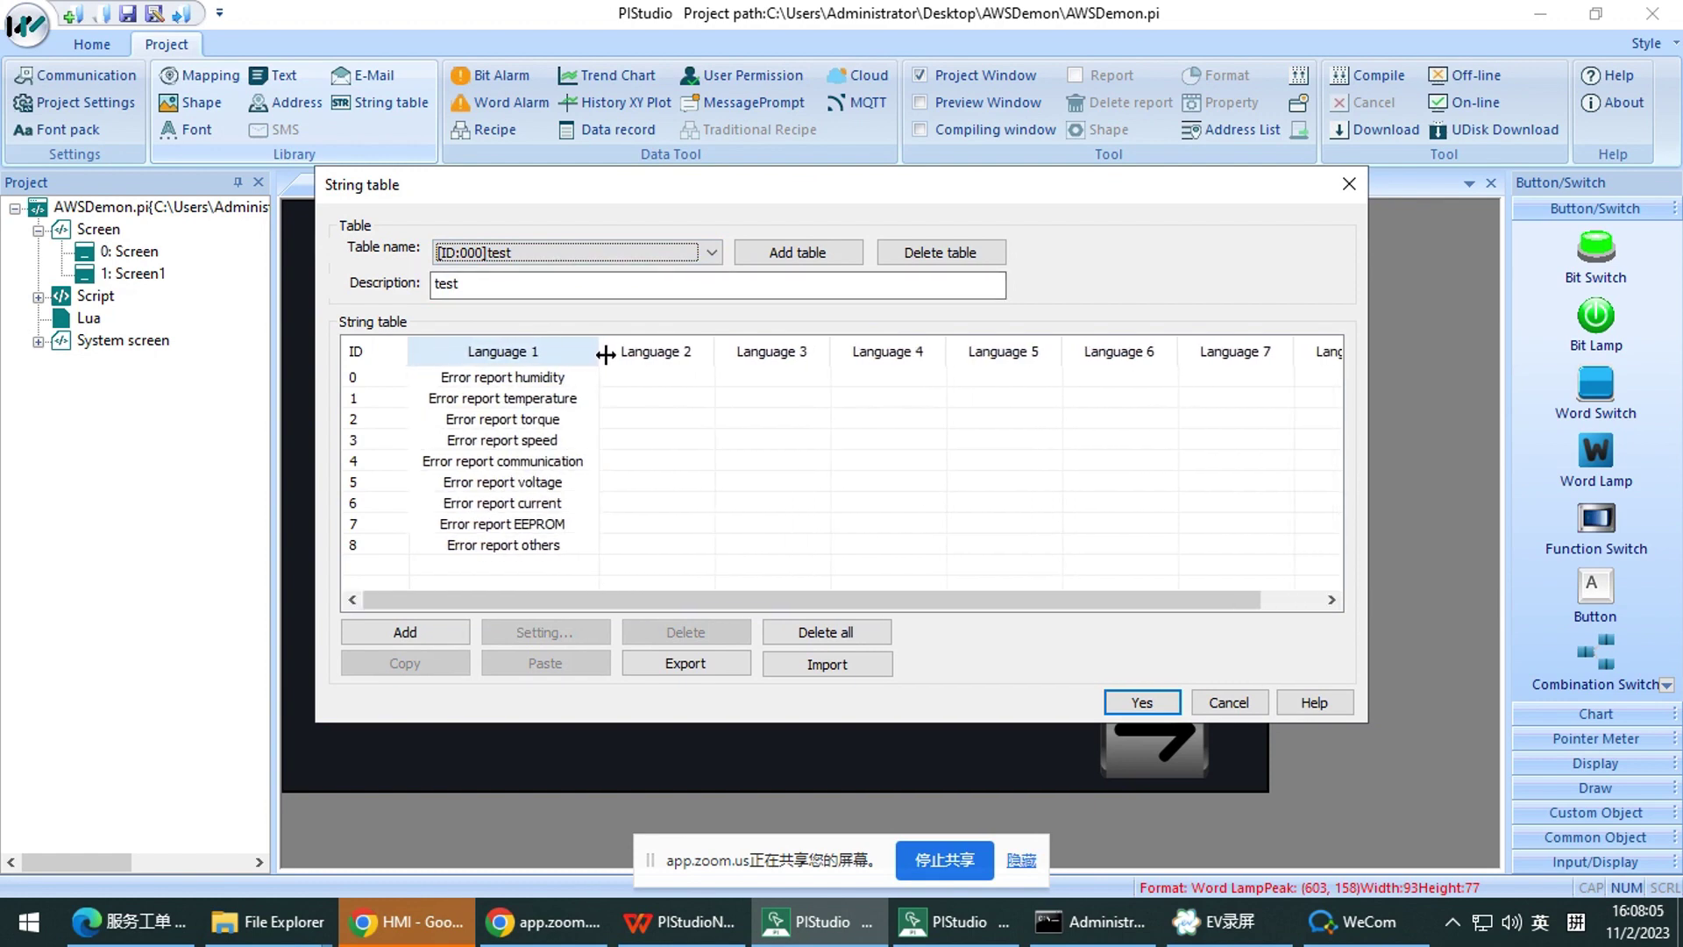
{"action": "left_click", "coordinate": [1349, 184]}
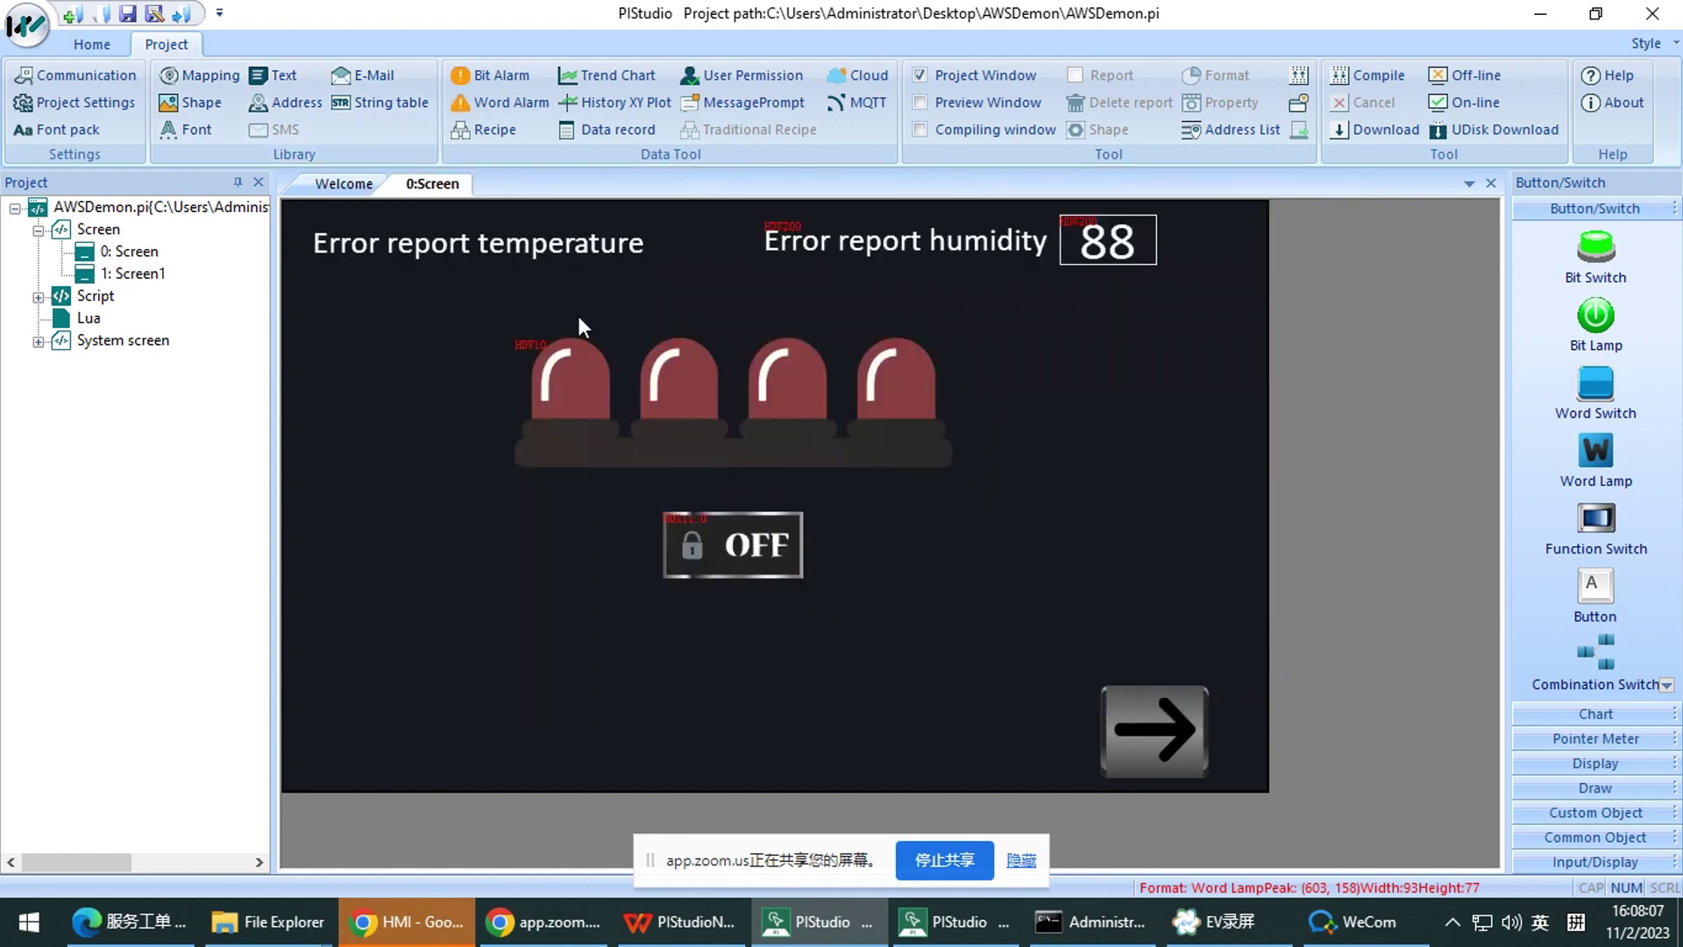
Reopen the [ID:000]test string table and widen Language 1 to read its nine error texts
{"action": "left_click", "coordinate": [420, 104]}
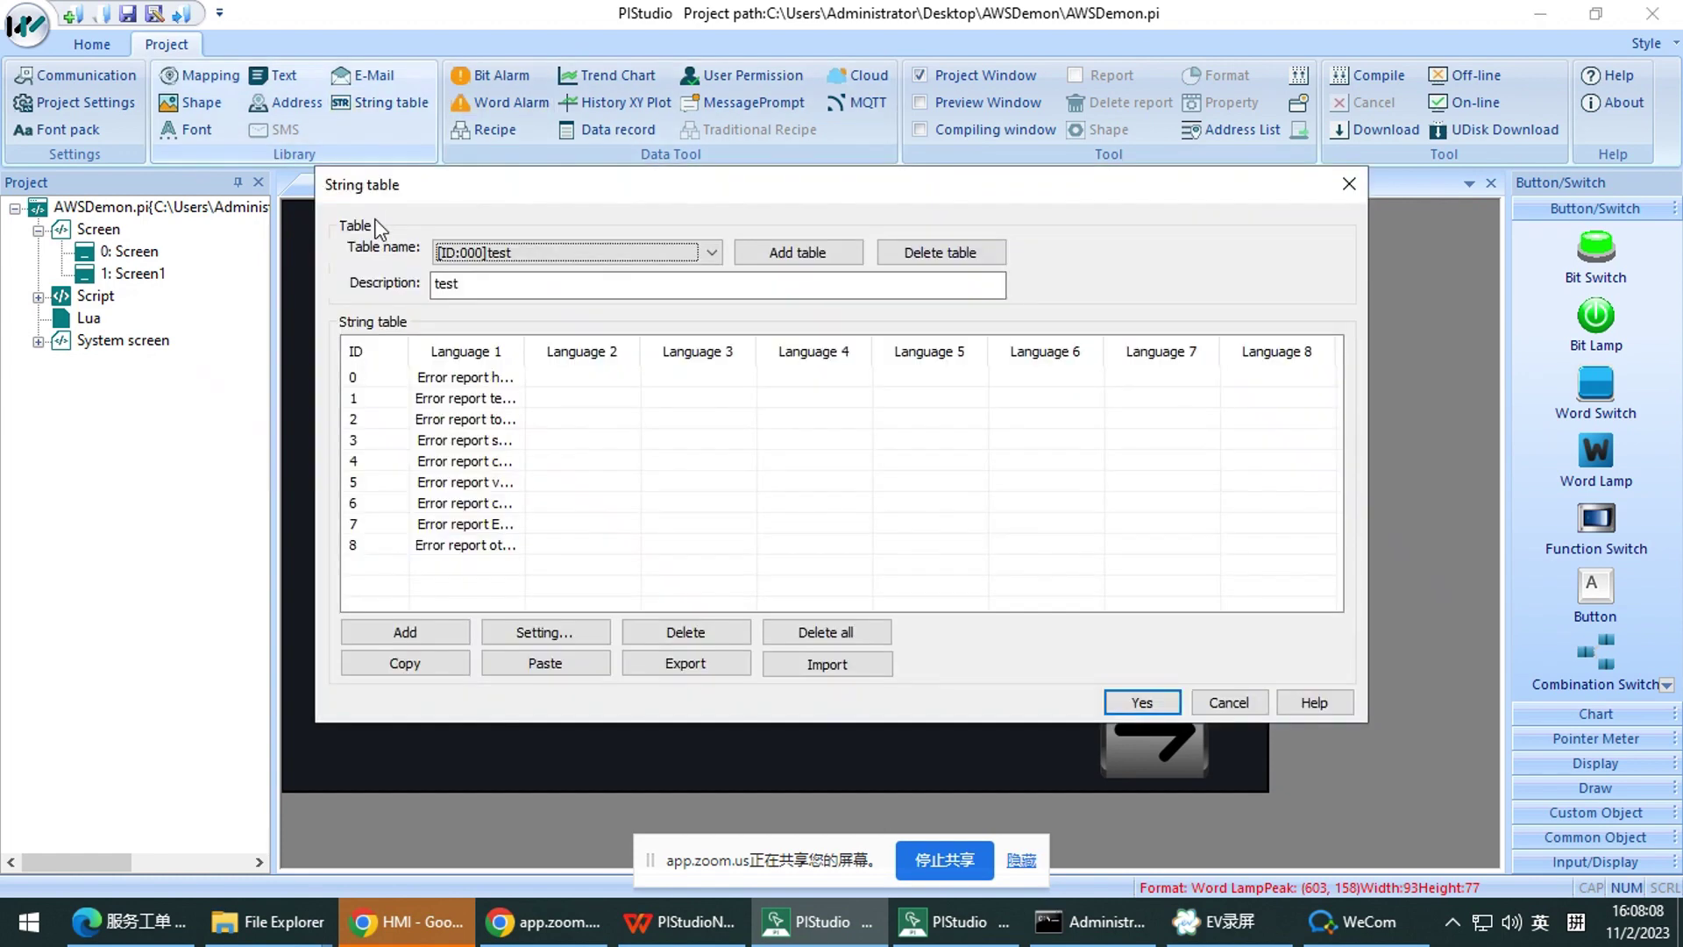
{"action": "left_click", "coordinate": [677, 255]}
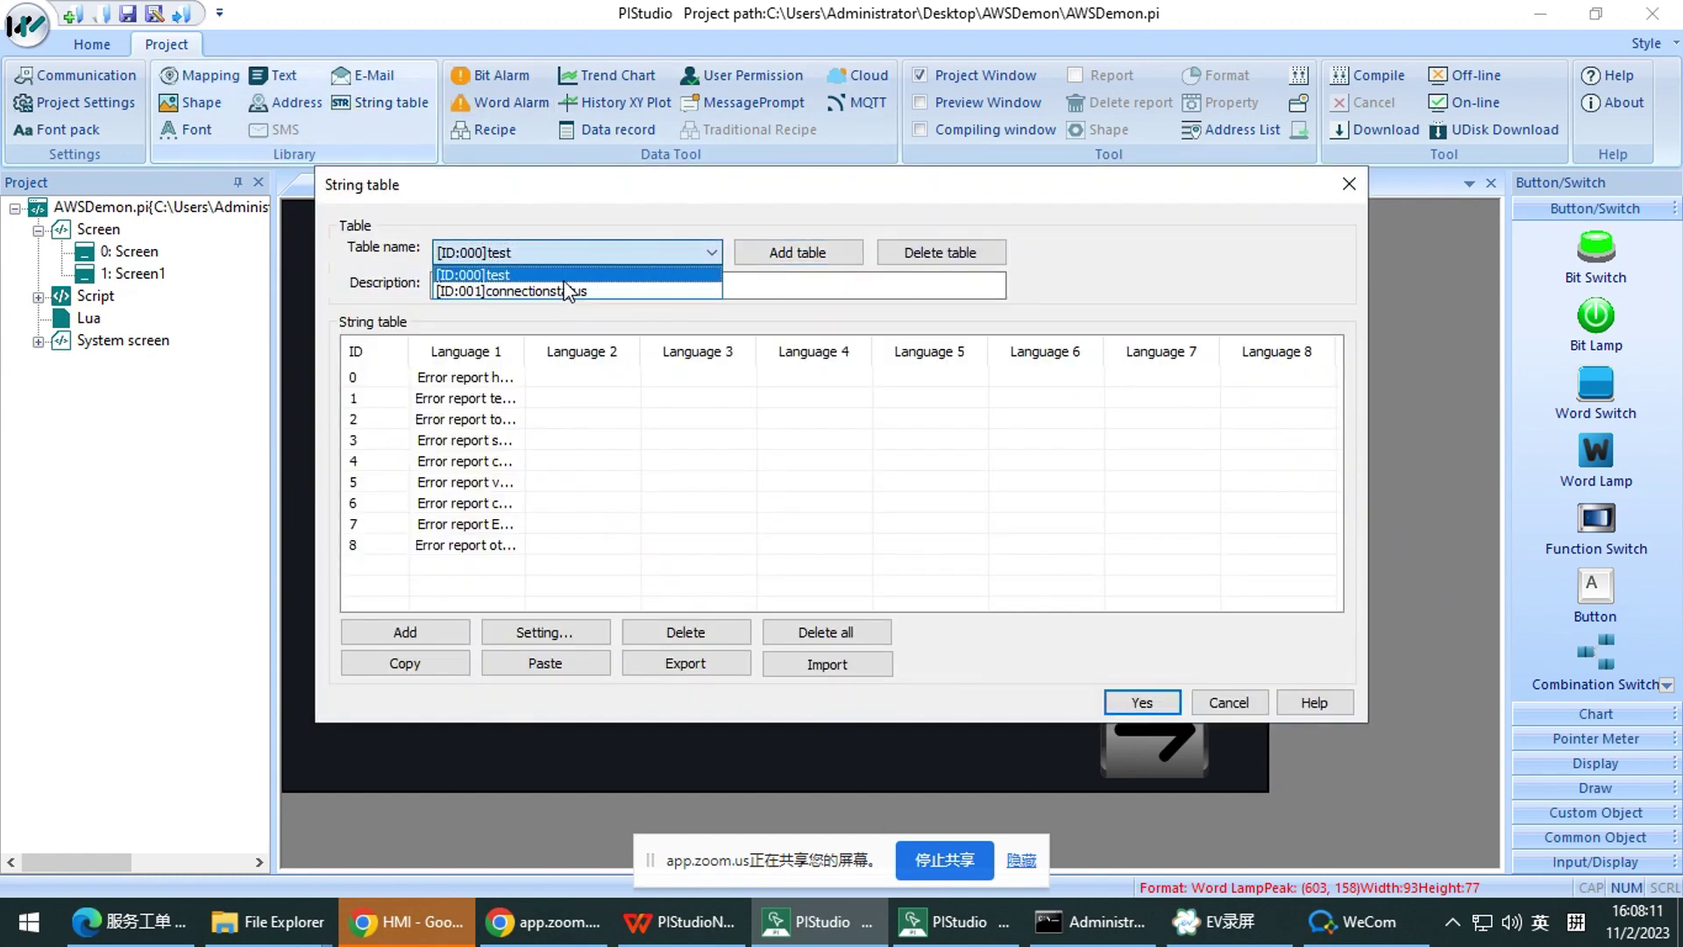
{"action": "left_click", "coordinate": [528, 377]}
{"action": "left_click_drag", "start_coordinate": [525, 353], "coordinate": [614, 377]}
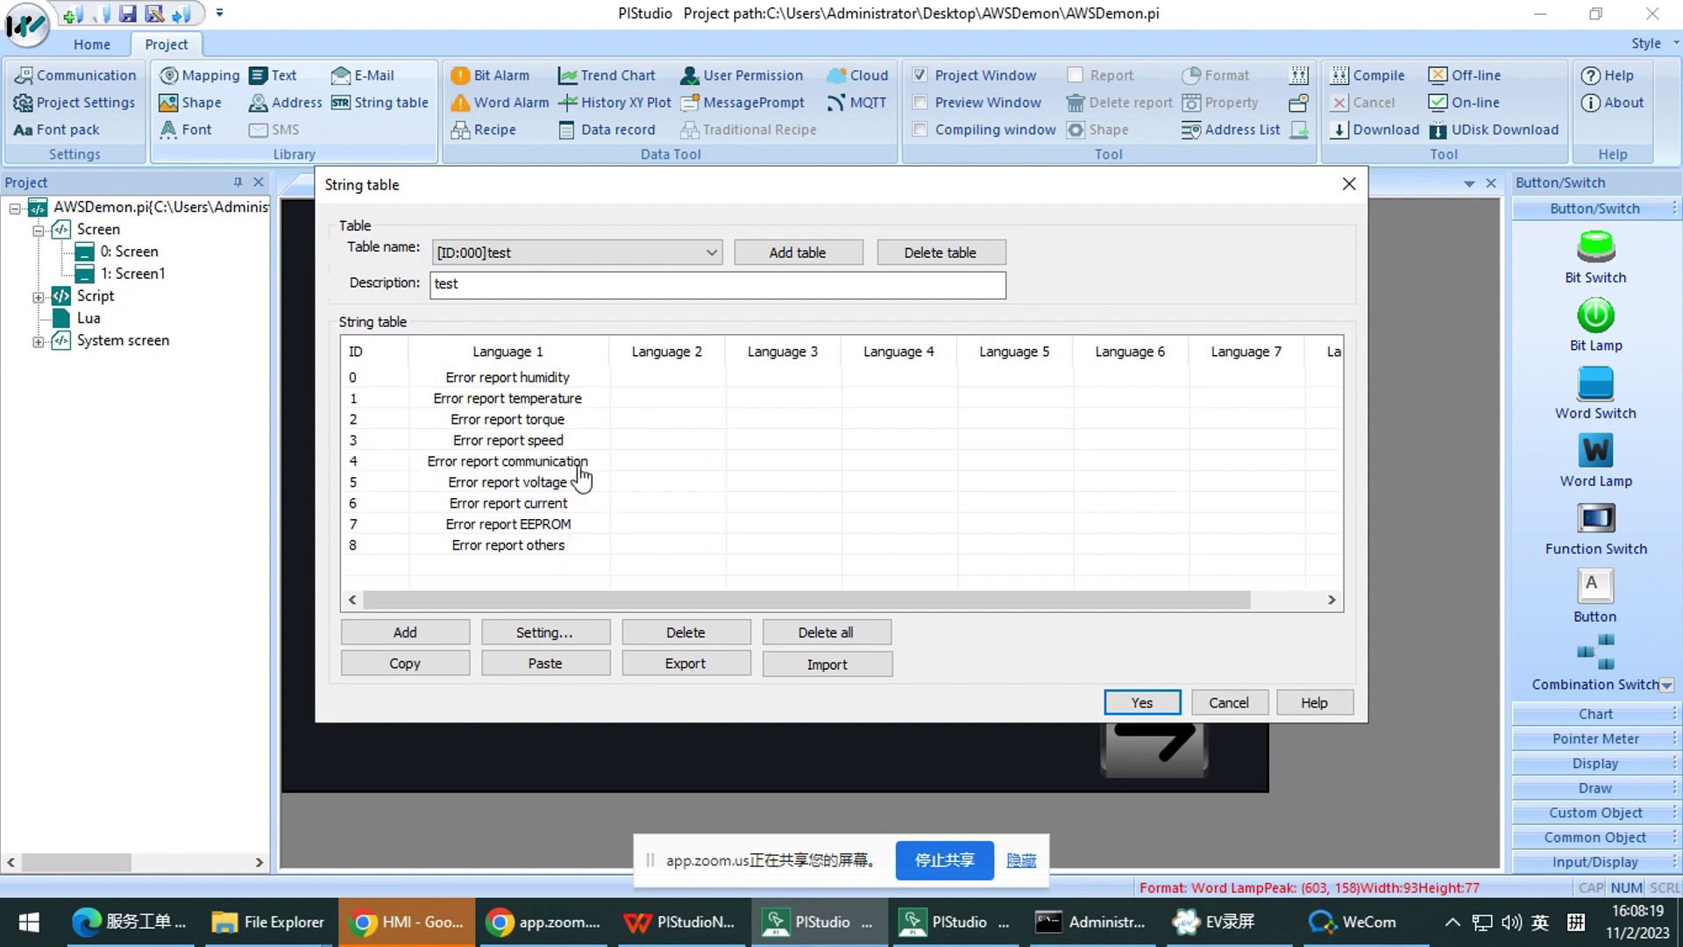
{"action": "left_click", "coordinate": [1351, 184]}
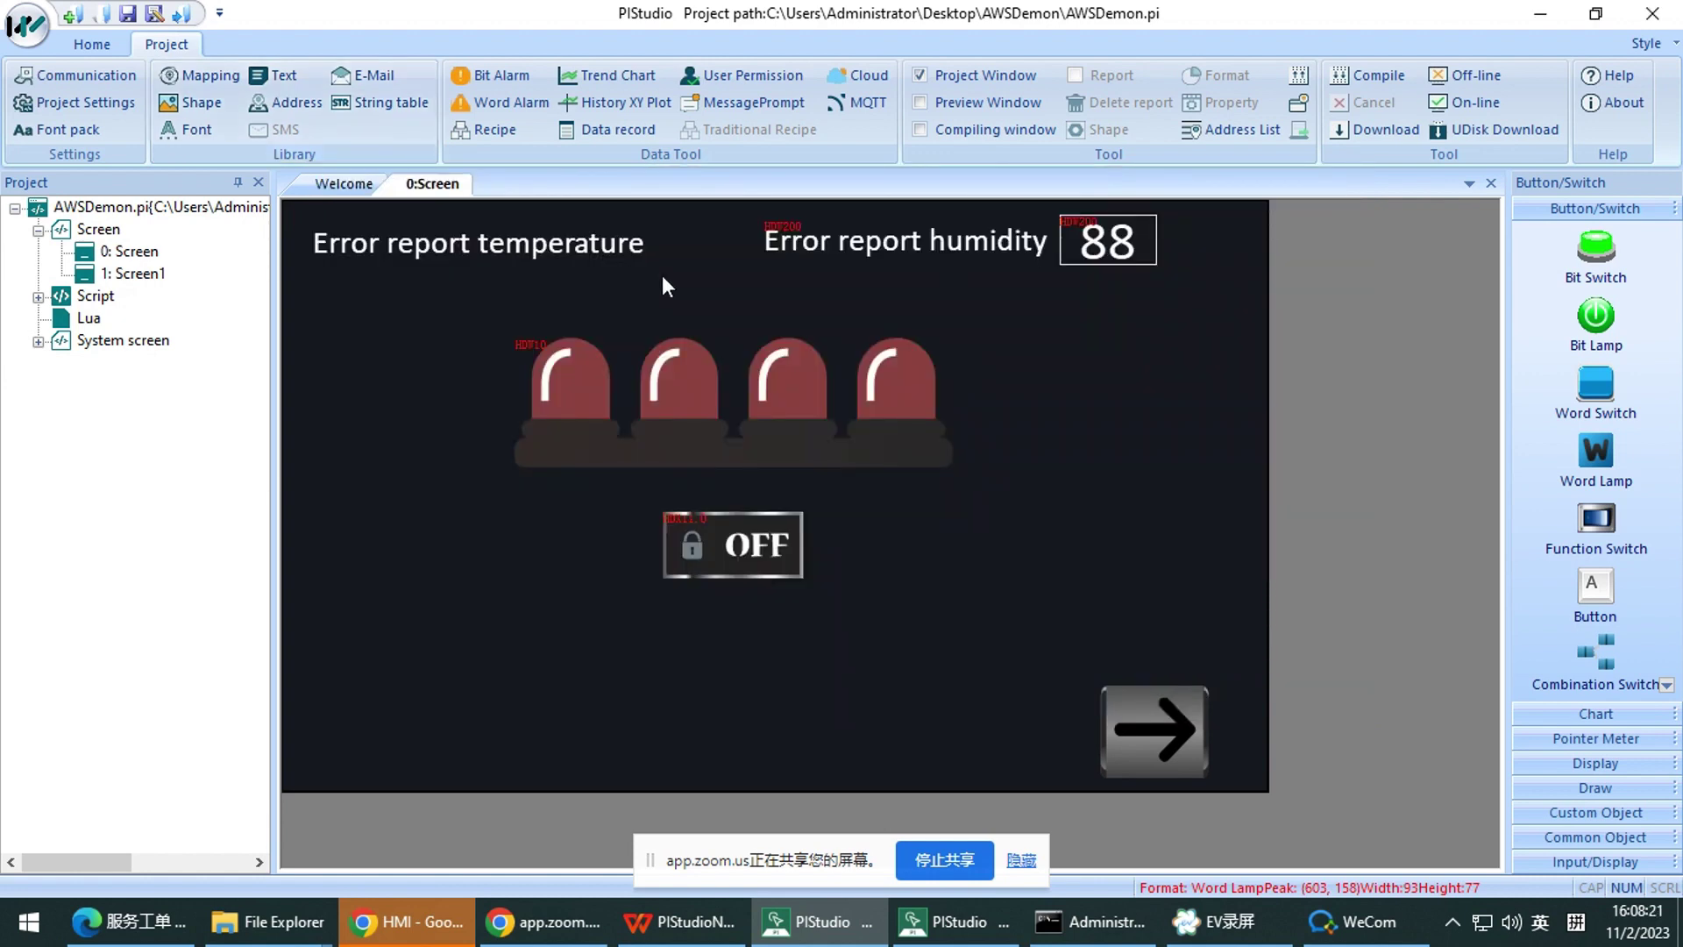
Expand the Input/Display, Common Object, Custom Object and Draw categories in the toolbox
{"action": "left_click", "coordinate": [1657, 863]}
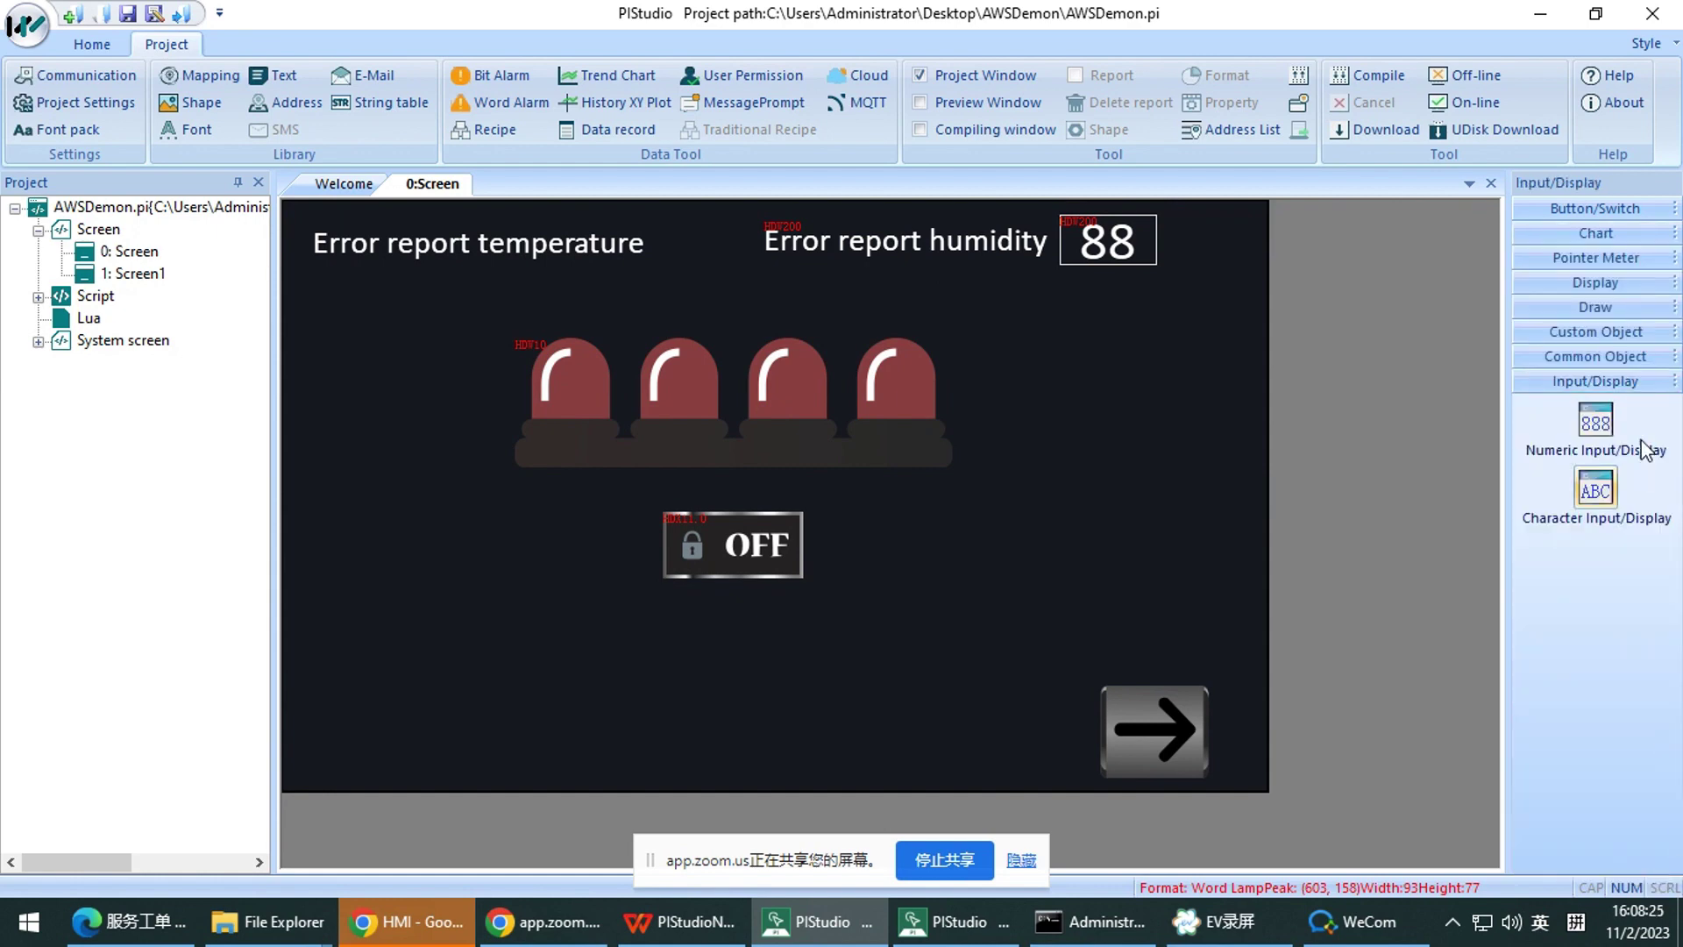
{"action": "left_click", "coordinate": [1632, 361]}
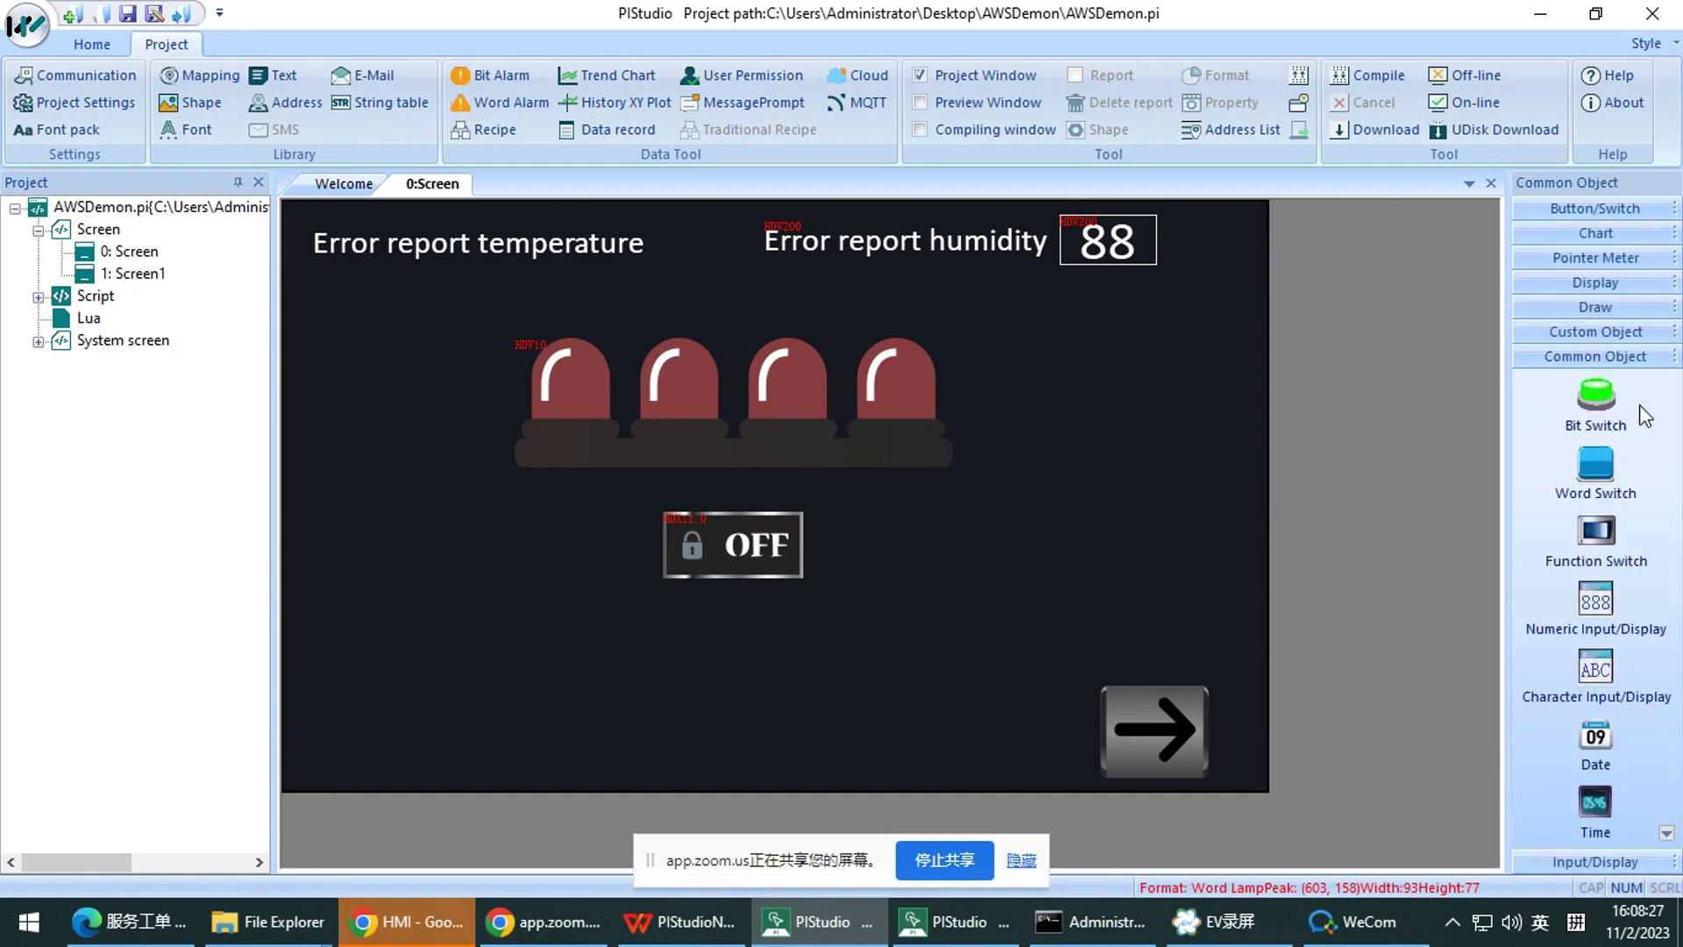
{"action": "left_click", "coordinate": [1651, 331]}
{"action": "left_click", "coordinate": [1625, 308]}
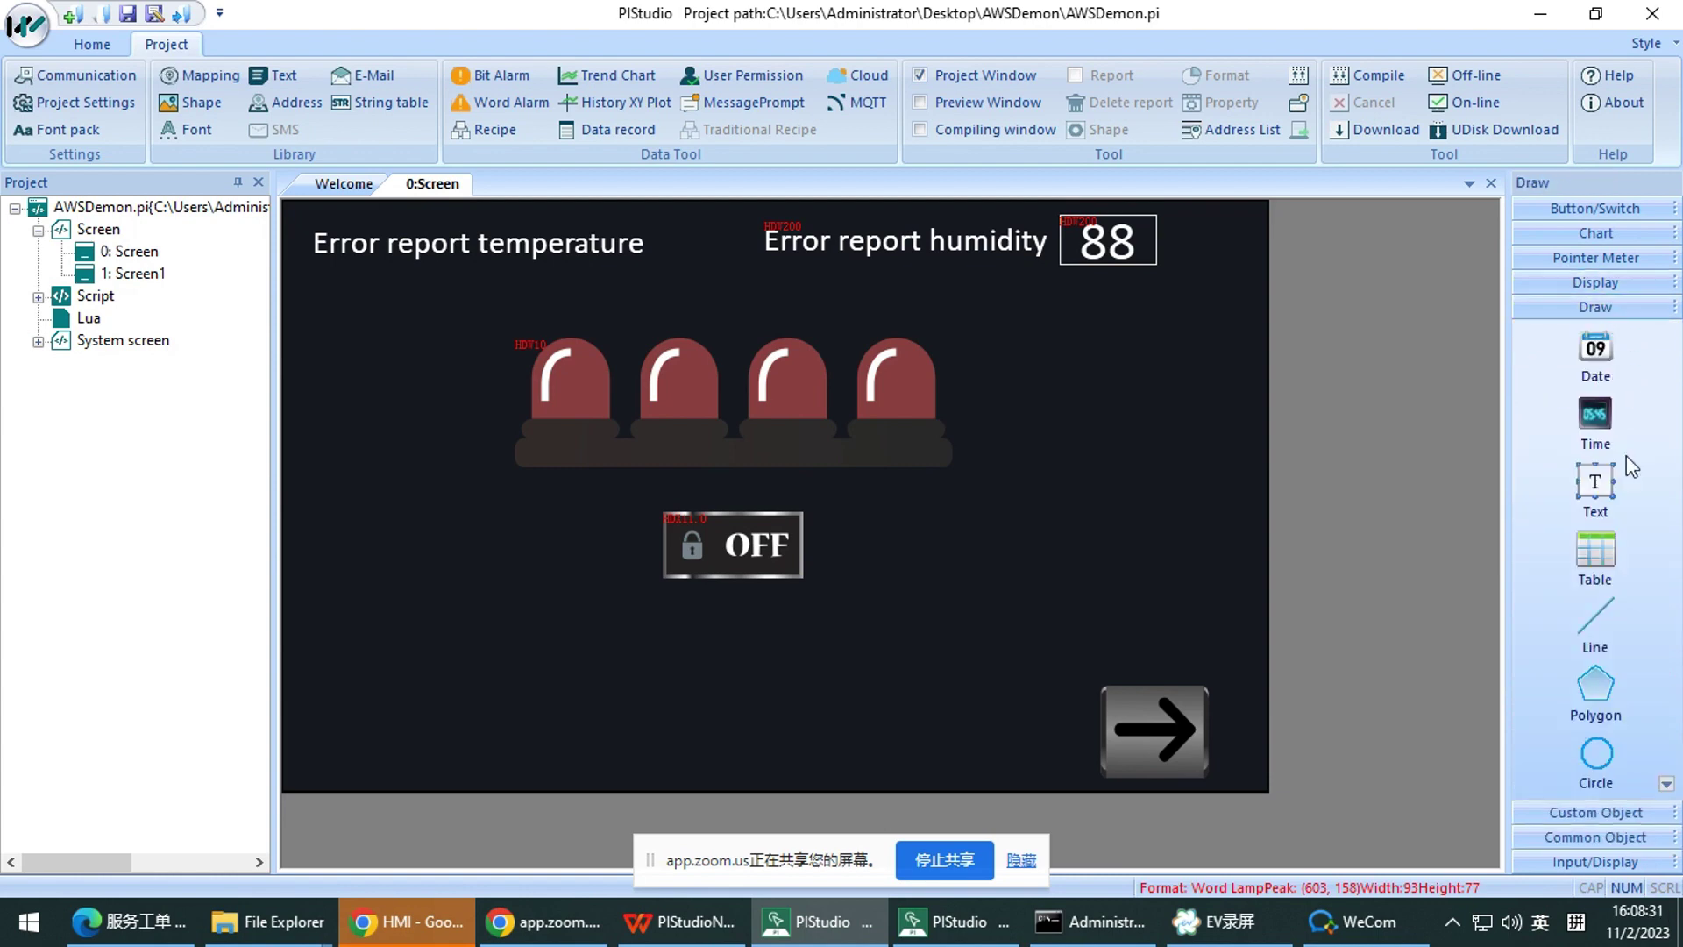
{"action": "left_click", "coordinate": [1667, 783]}
{"action": "left_click", "coordinate": [1648, 862]}
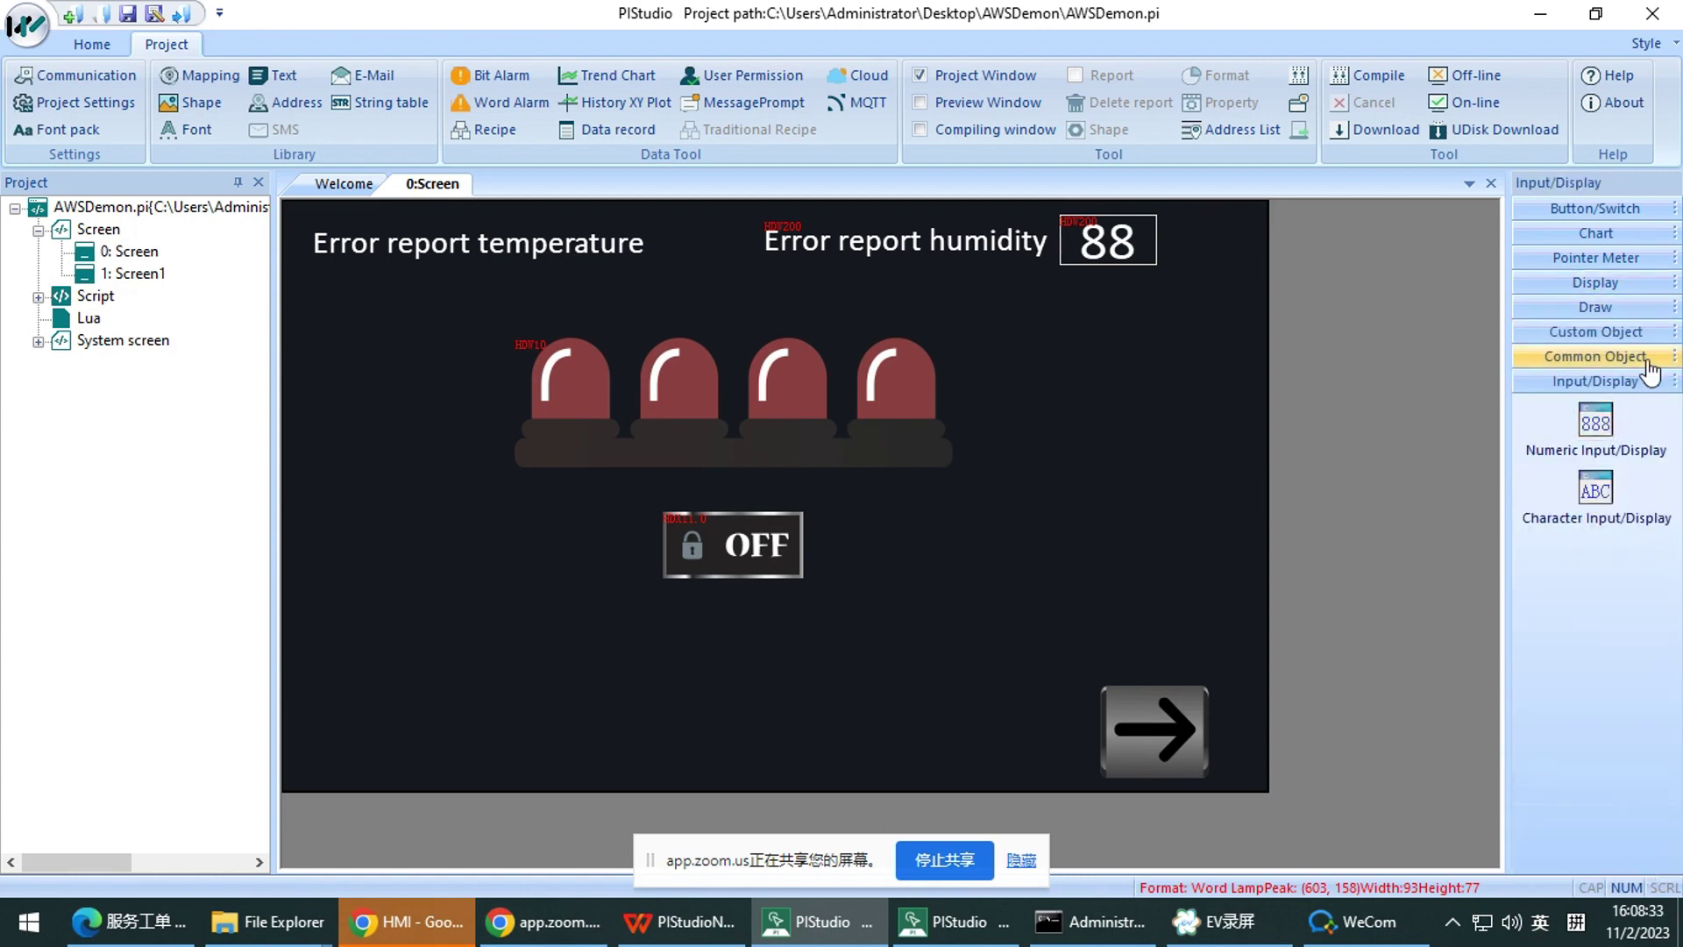
{"action": "left_click", "coordinate": [1633, 210]}
{"action": "left_click", "coordinate": [1597, 254]}
{"action": "left_click_drag", "start_coordinate": [982, 371], "coordinate": [1133, 430]}
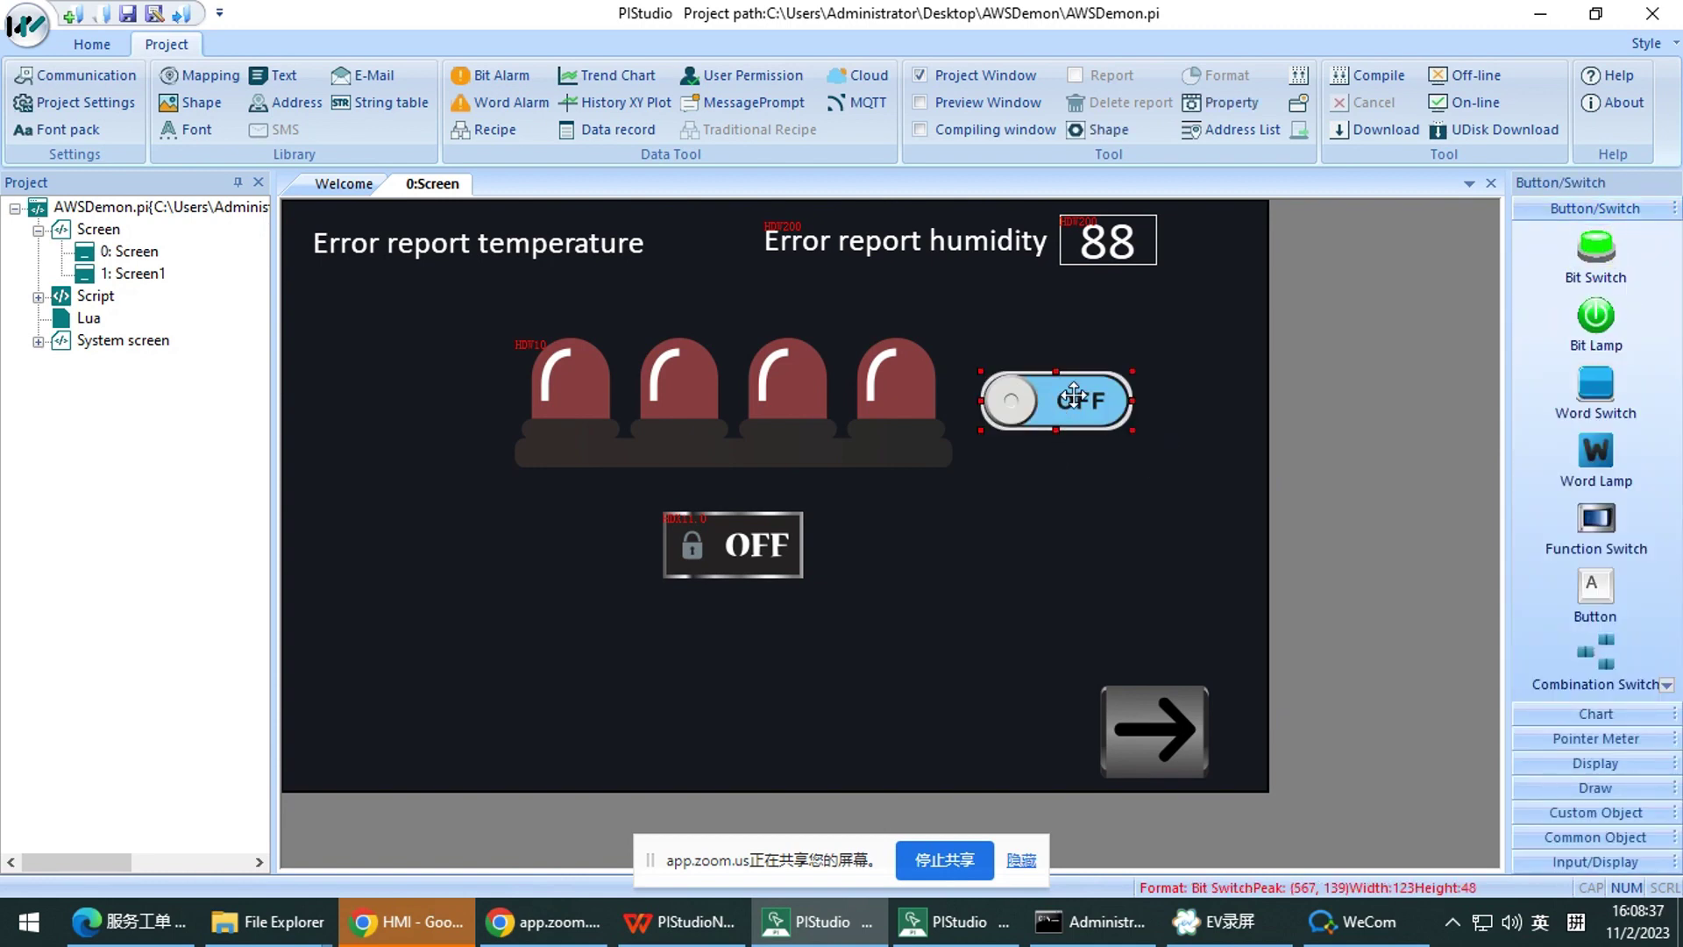
{"action": "double_click", "coordinate": [1074, 397]}
{"action": "left_click", "coordinate": [1120, 45]}
{"action": "key", "text": "Delete"}
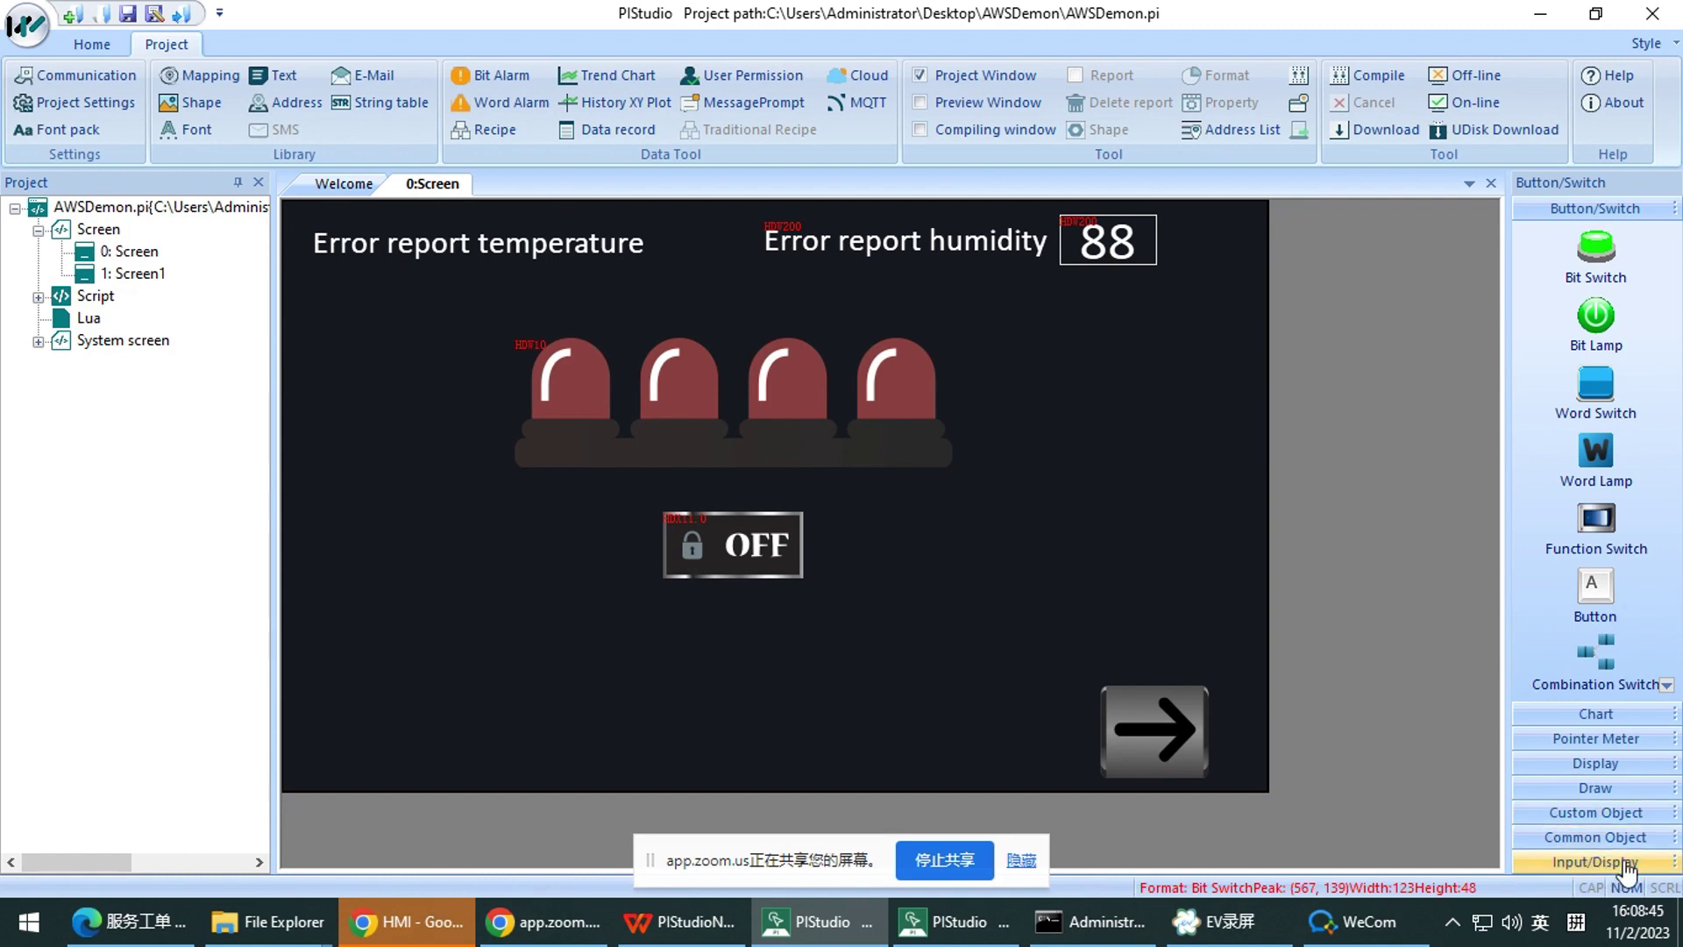
{"action": "double_click", "coordinate": [628, 247]}
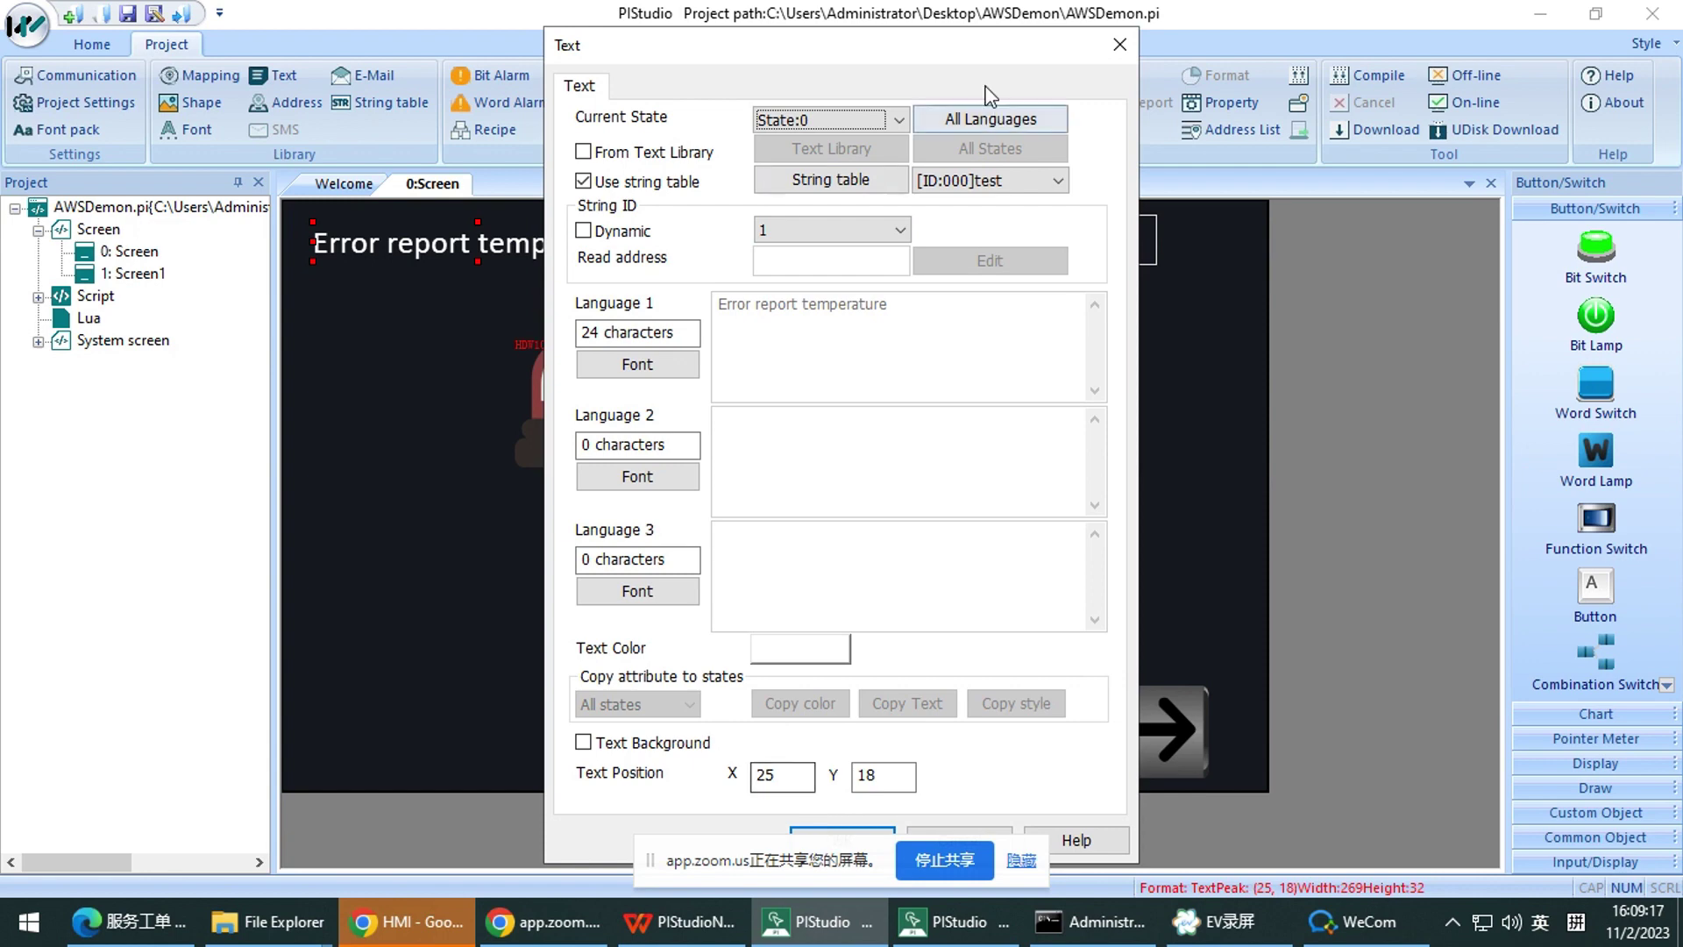
Change the temperature label's String ID from 1 to 6 and confirm with OK
{"action": "left_click", "coordinate": [789, 230]}
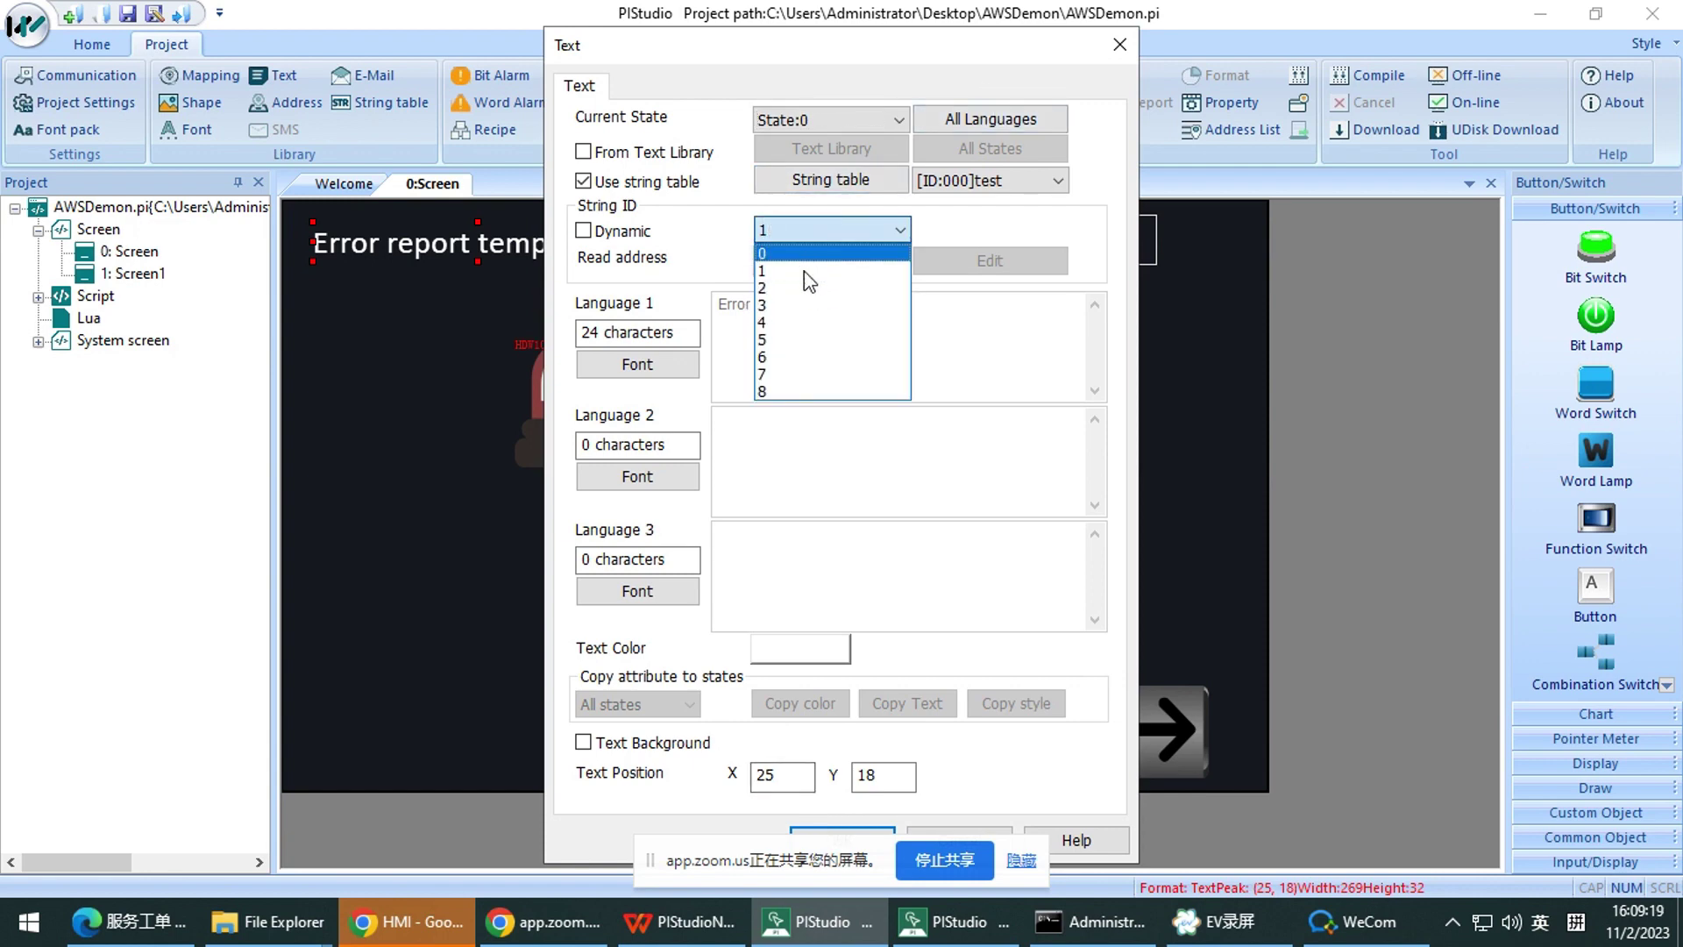
{"action": "left_click", "coordinate": [785, 357]}
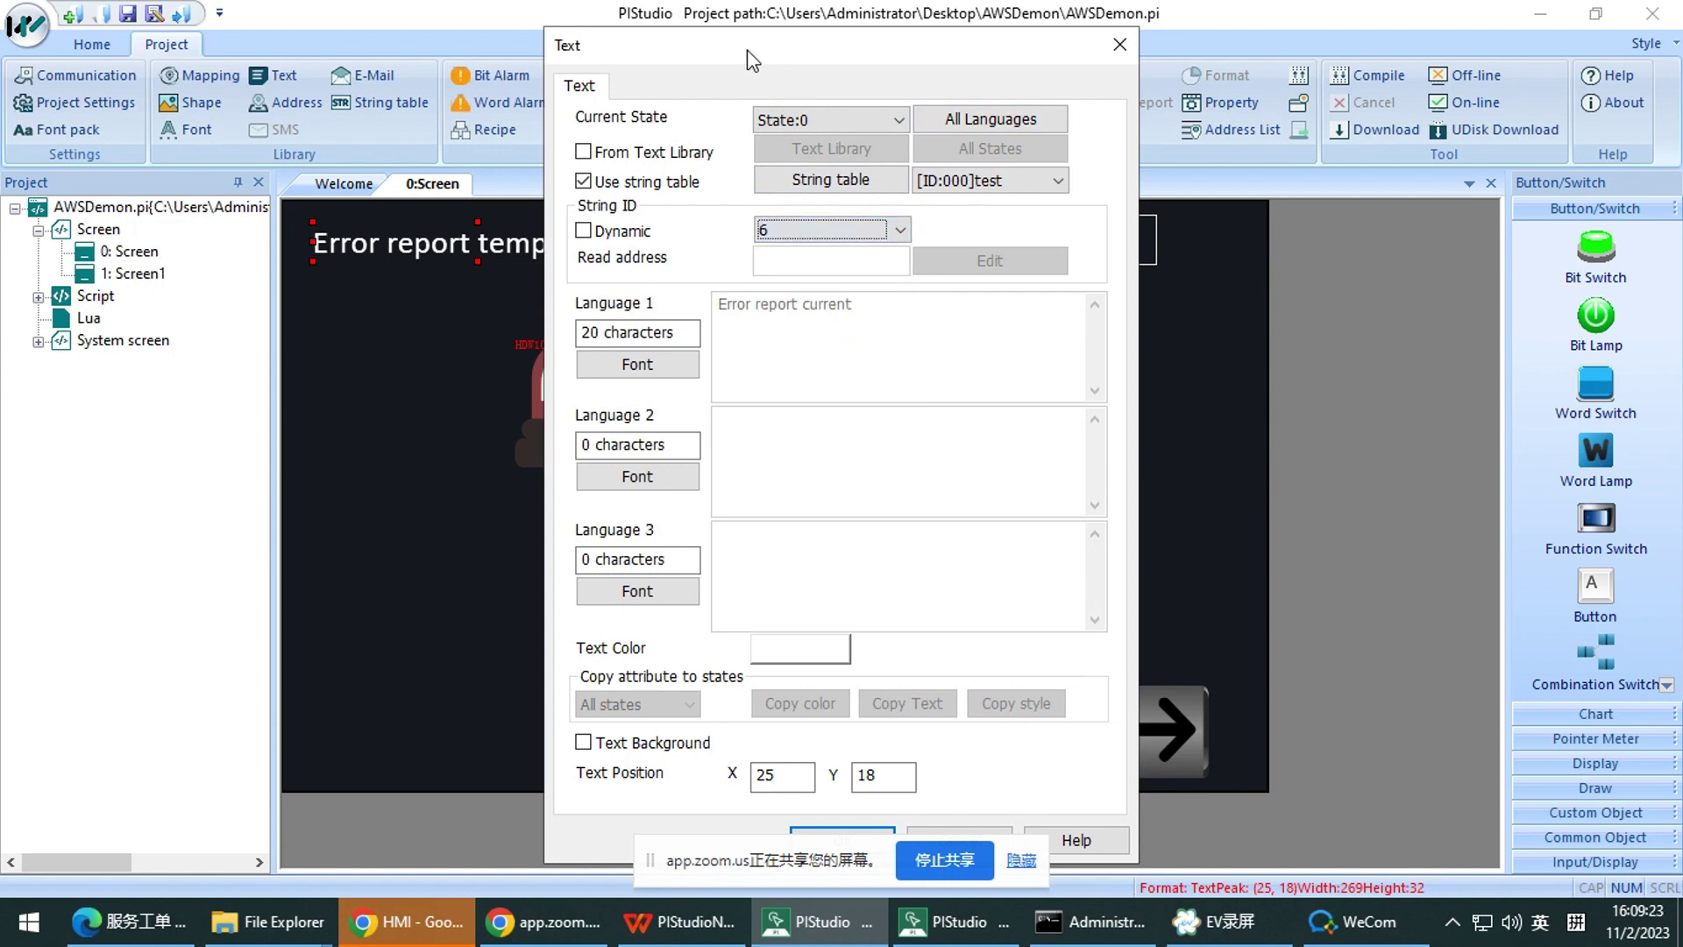
{"action": "left_click_drag", "start_coordinate": [752, 53], "coordinate": [665, 27]}
{"action": "left_click", "coordinate": [756, 815]}
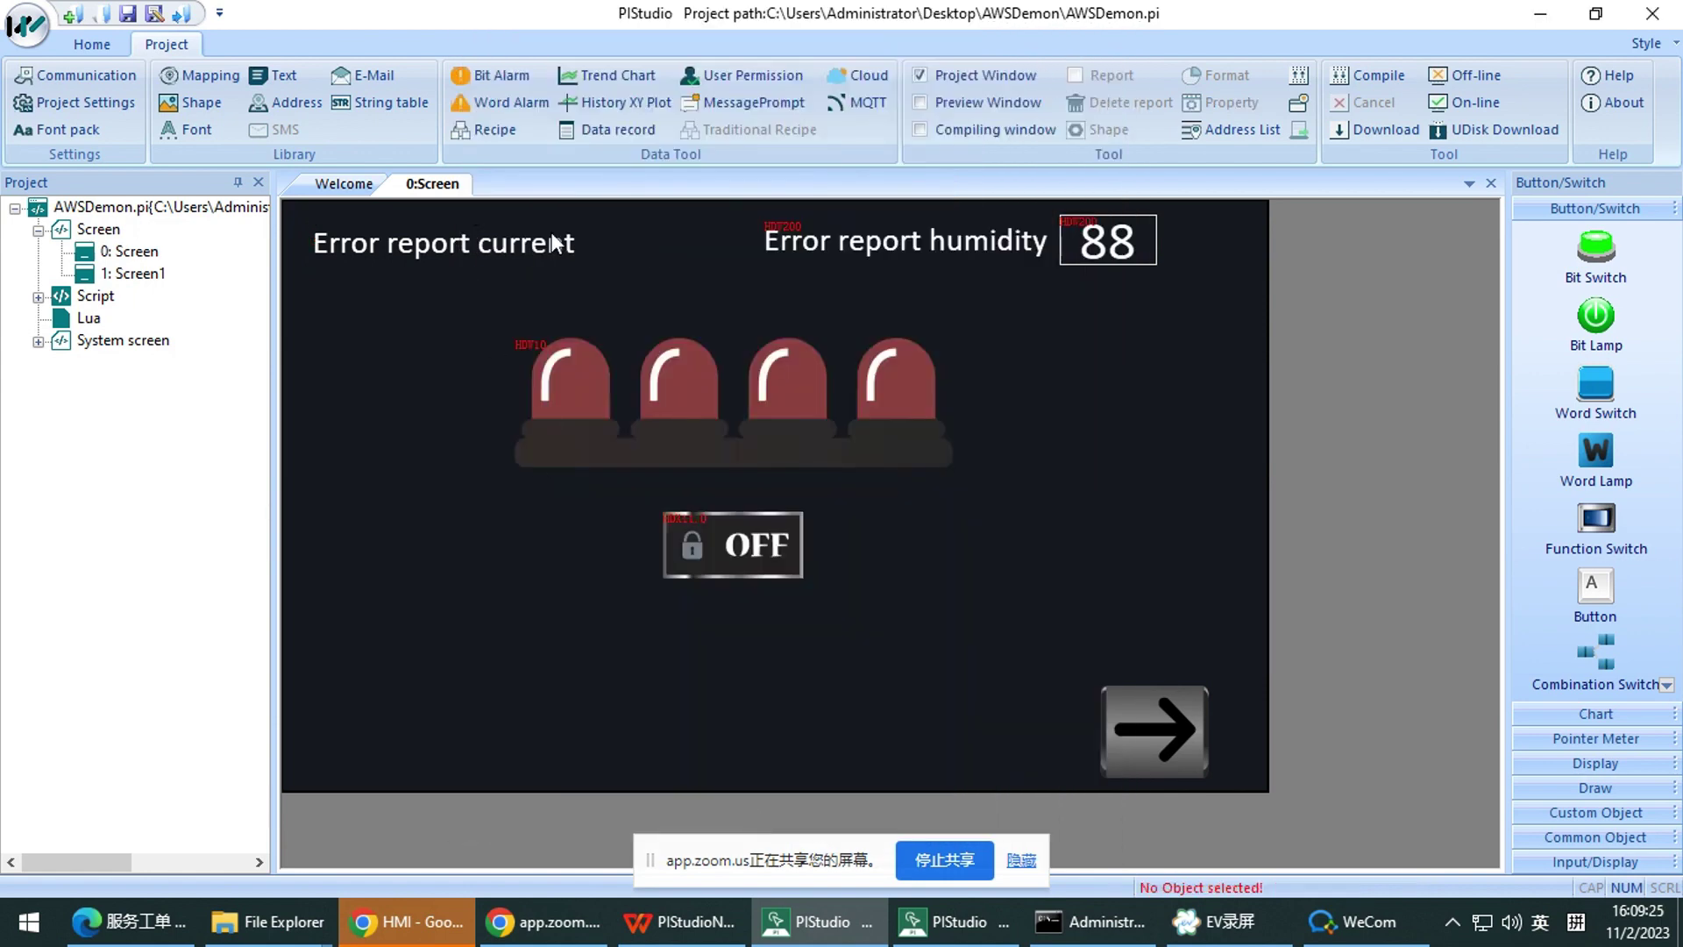
{"action": "left_click", "coordinate": [378, 102]}
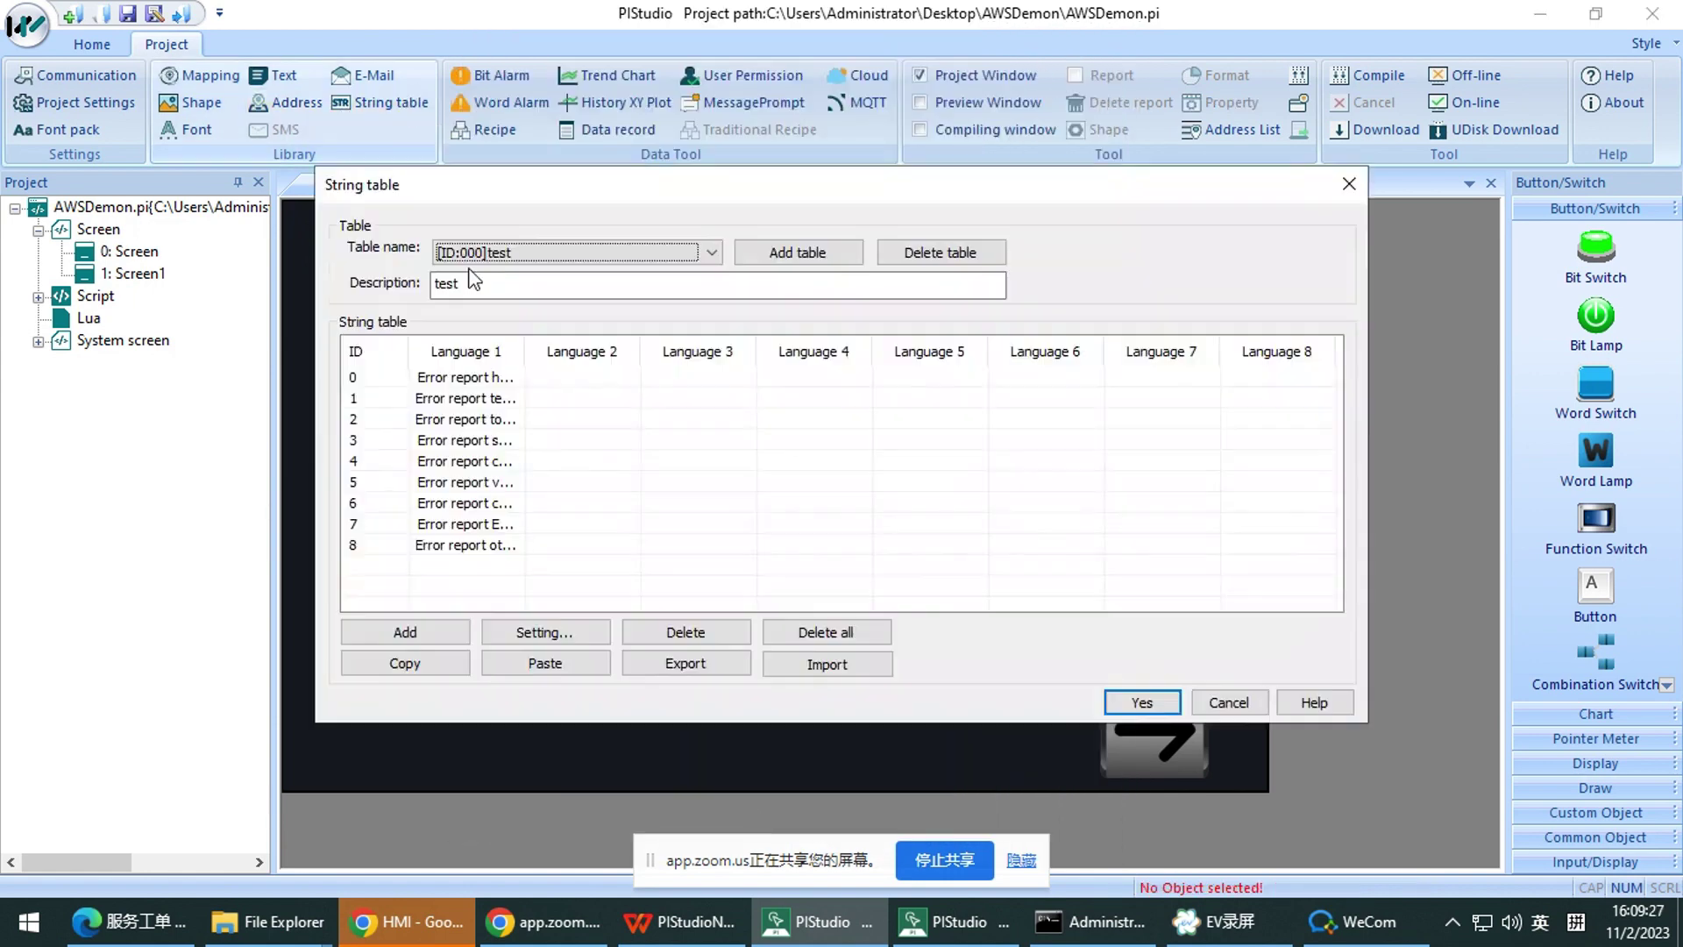
{"action": "double_click", "coordinate": [524, 351]}
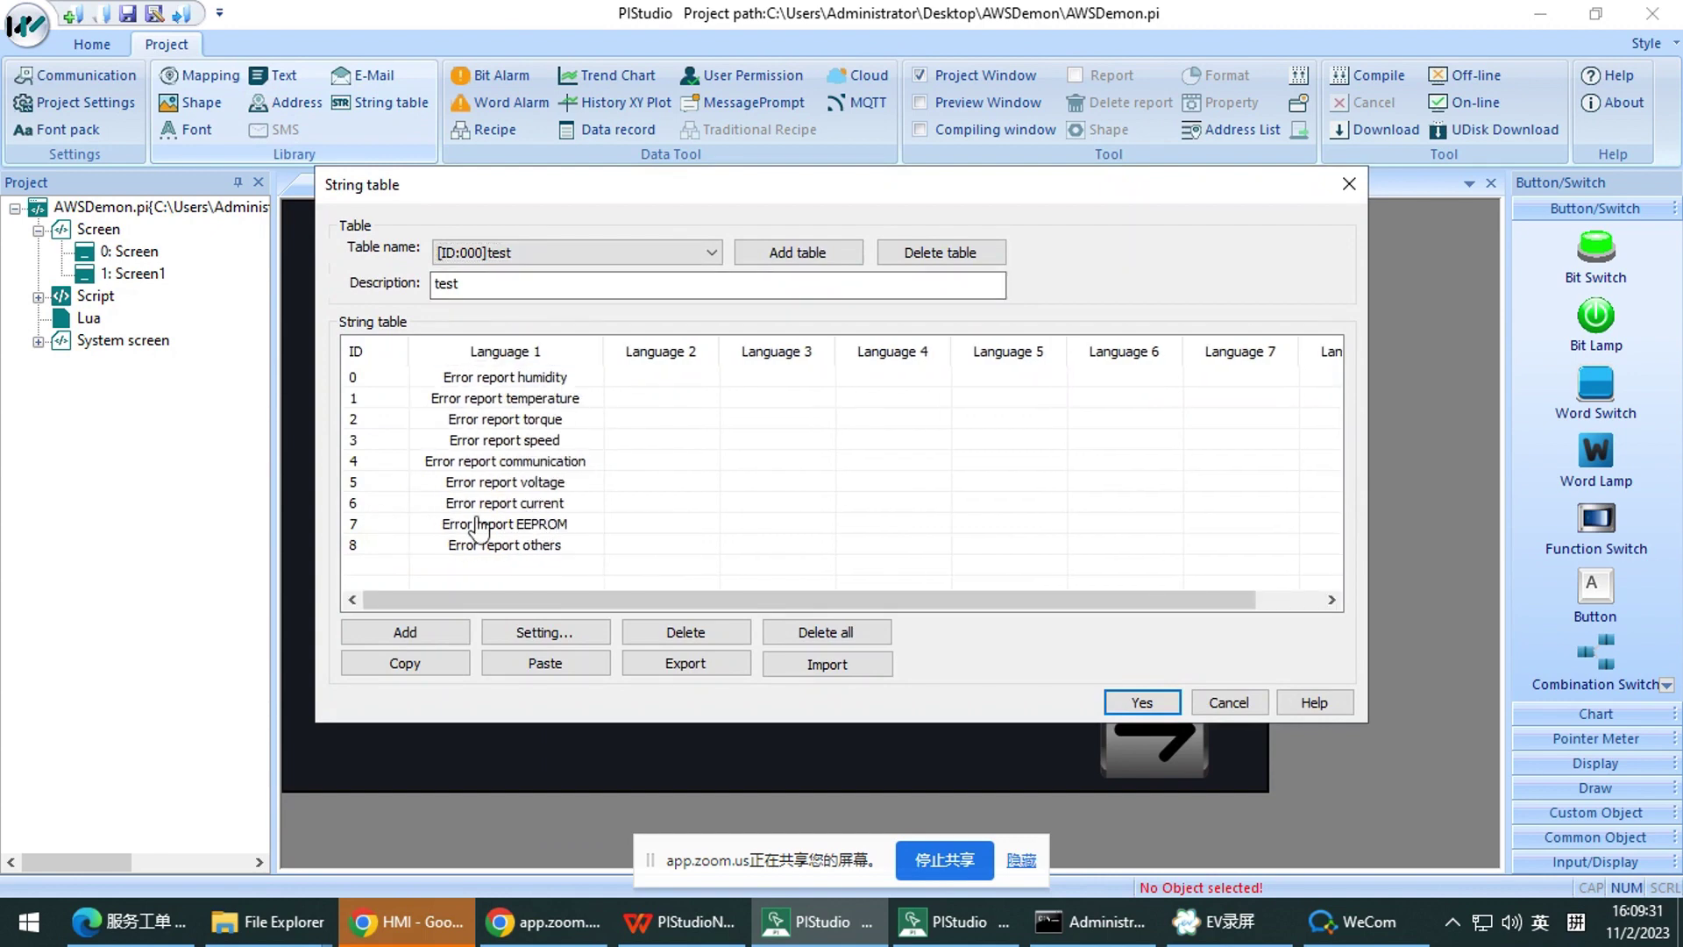
{"action": "left_click", "coordinate": [1346, 185]}
{"action": "left_click", "coordinate": [508, 243]}
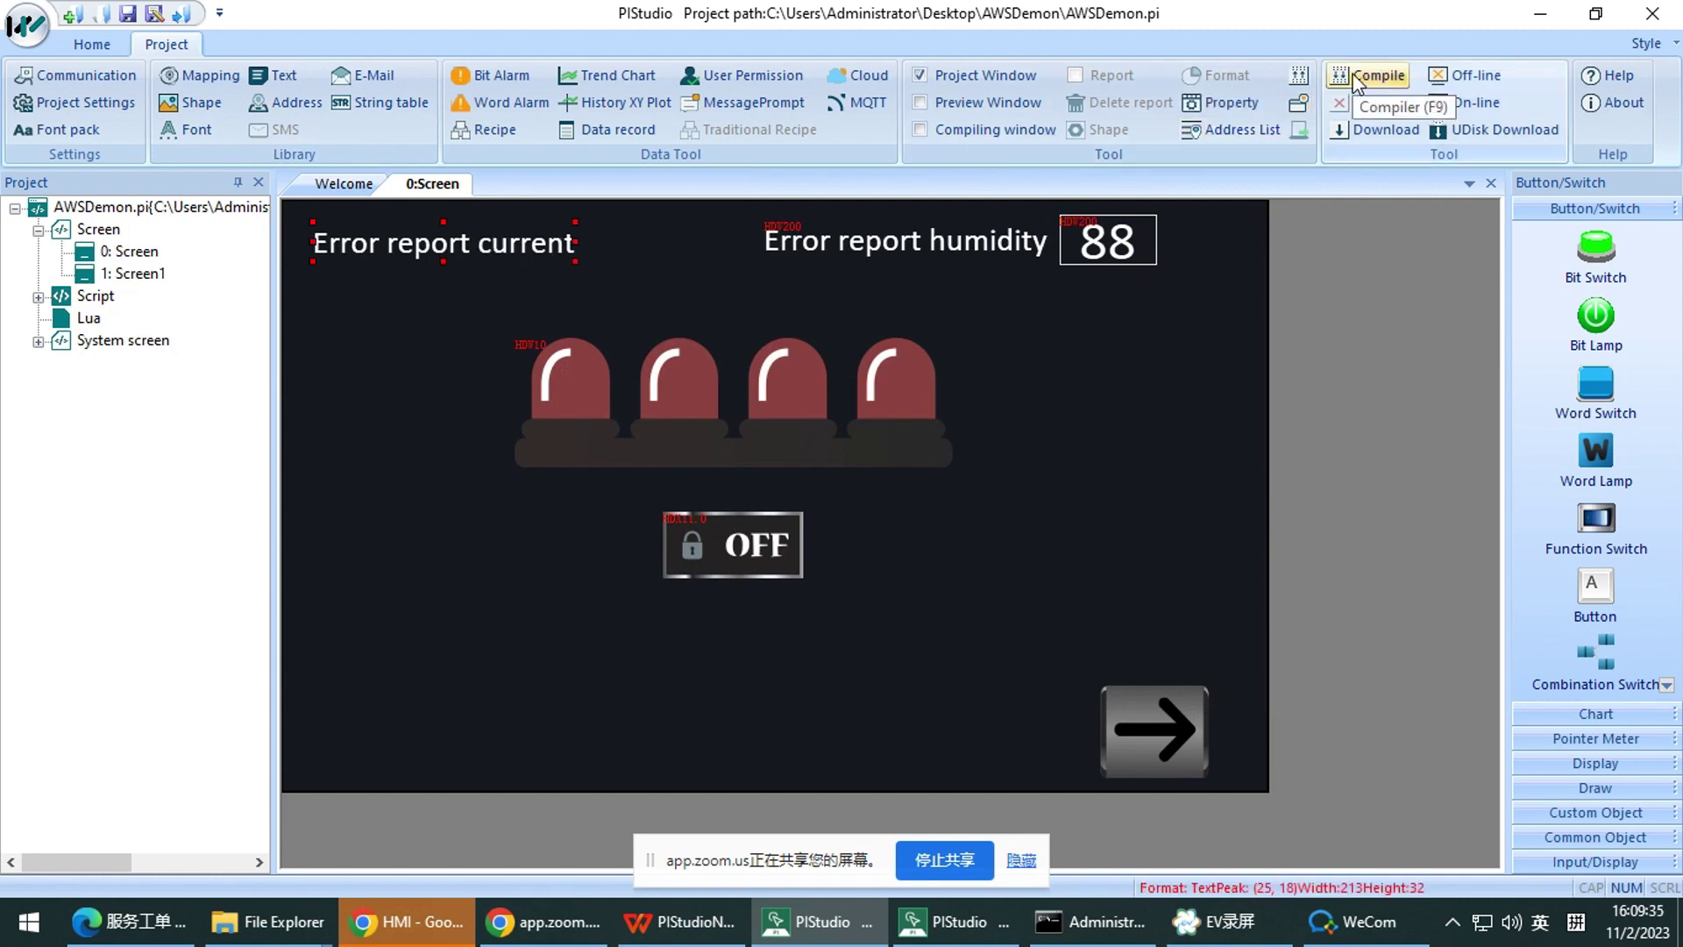
{"action": "double_click", "coordinate": [835, 244]}
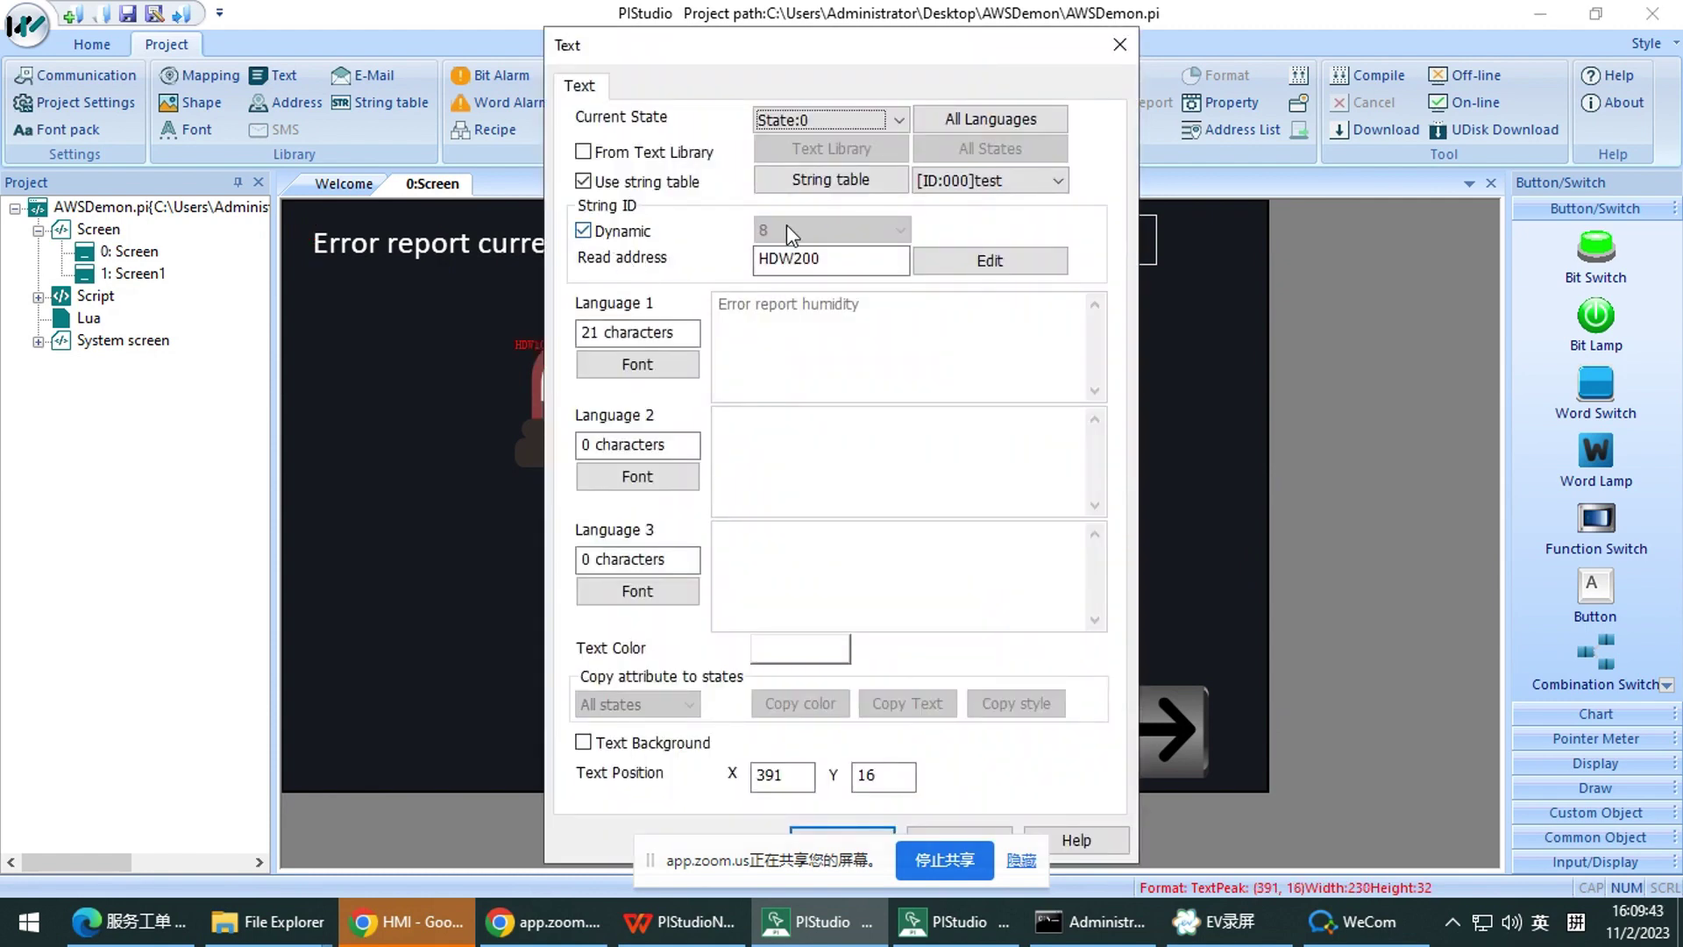
{"action": "left_click", "coordinate": [761, 263]}
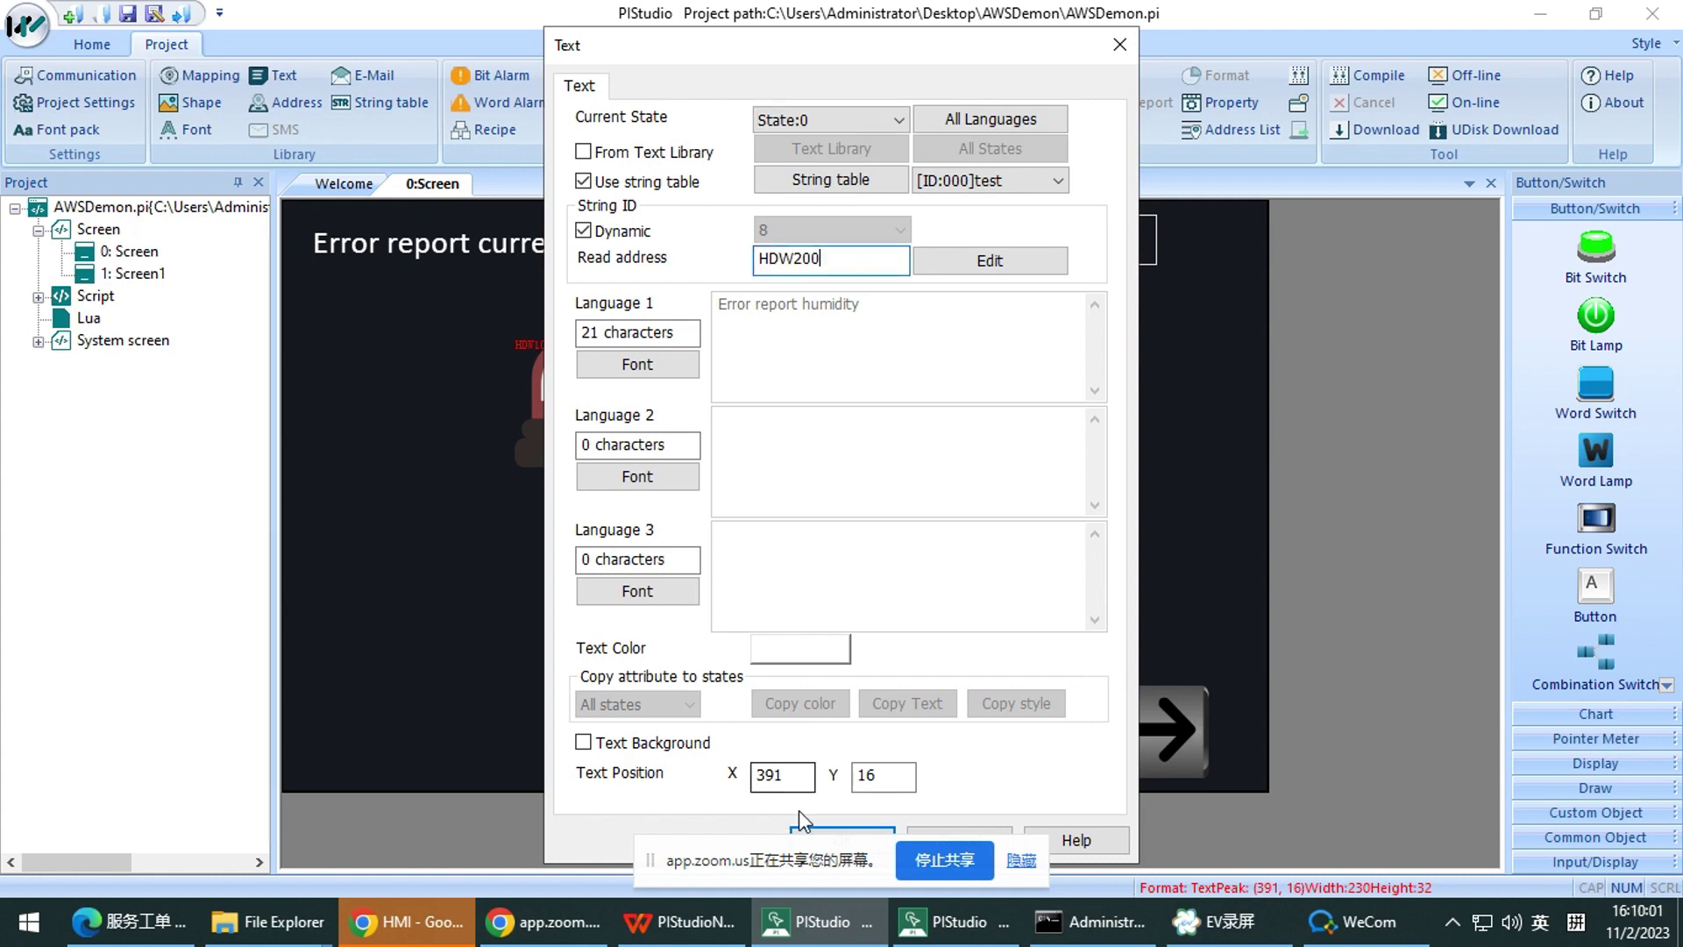
{"action": "left_click", "coordinate": [835, 831]}
Compile the project, finishing with 0 warnings, 0 errors and a 7.46 M project size
{"action": "left_click", "coordinate": [1379, 79]}
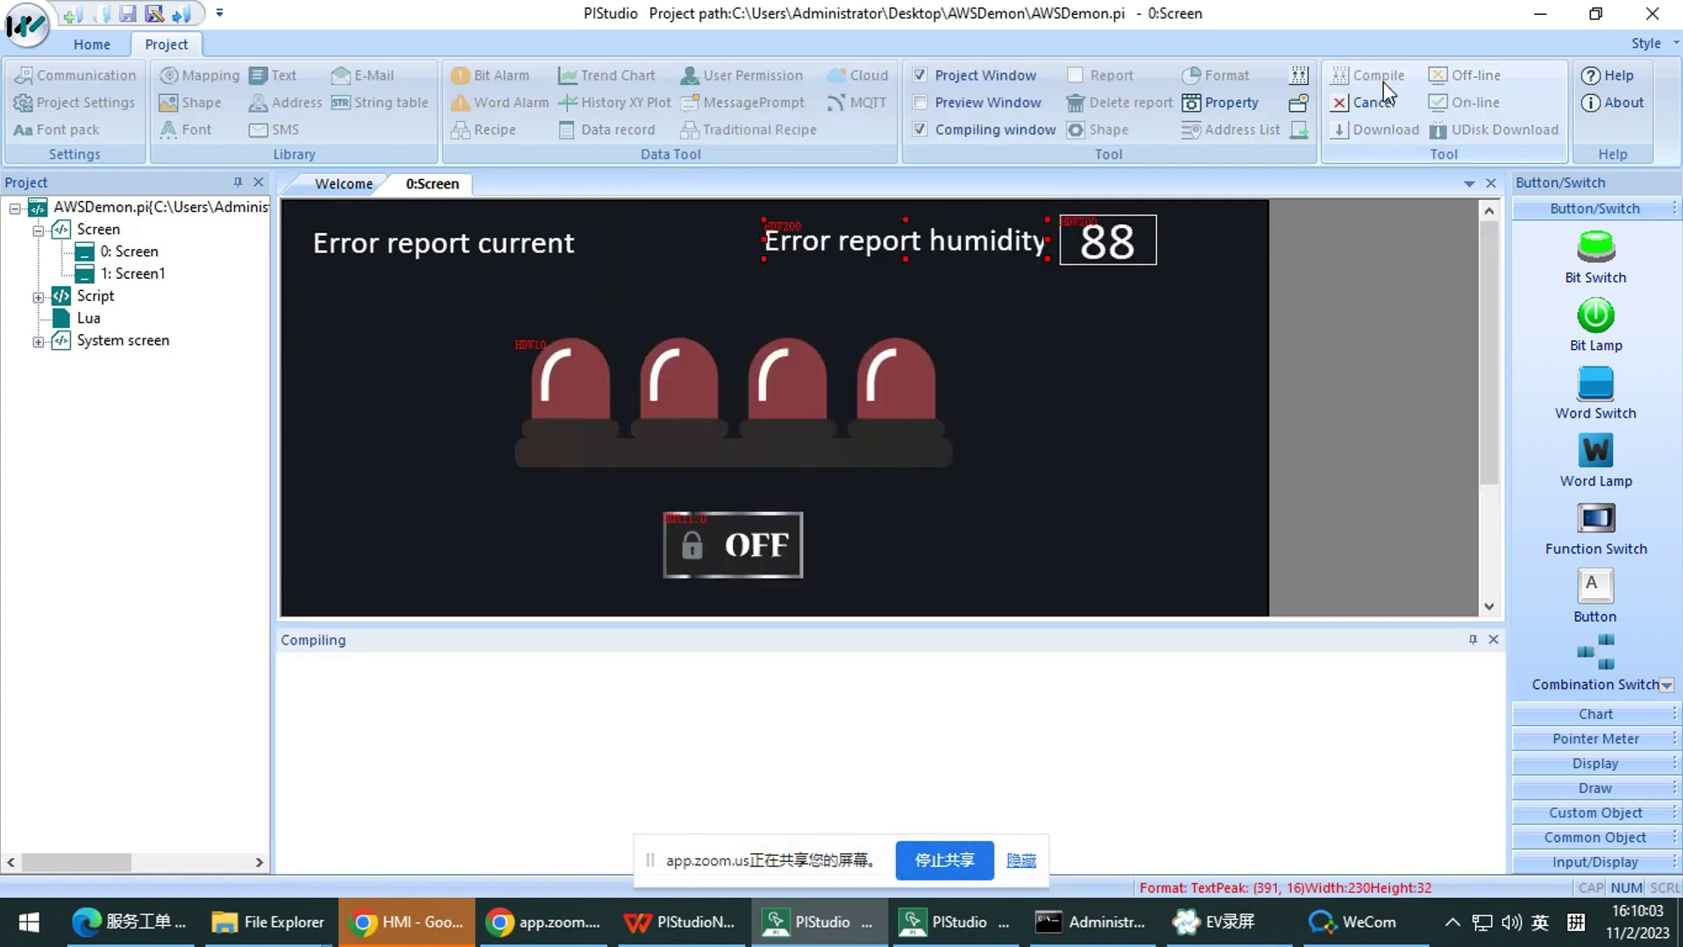
{"action": "scroll", "coordinate": [1019, 450], "scroll_direction": "up", "scroll_amount": 2}
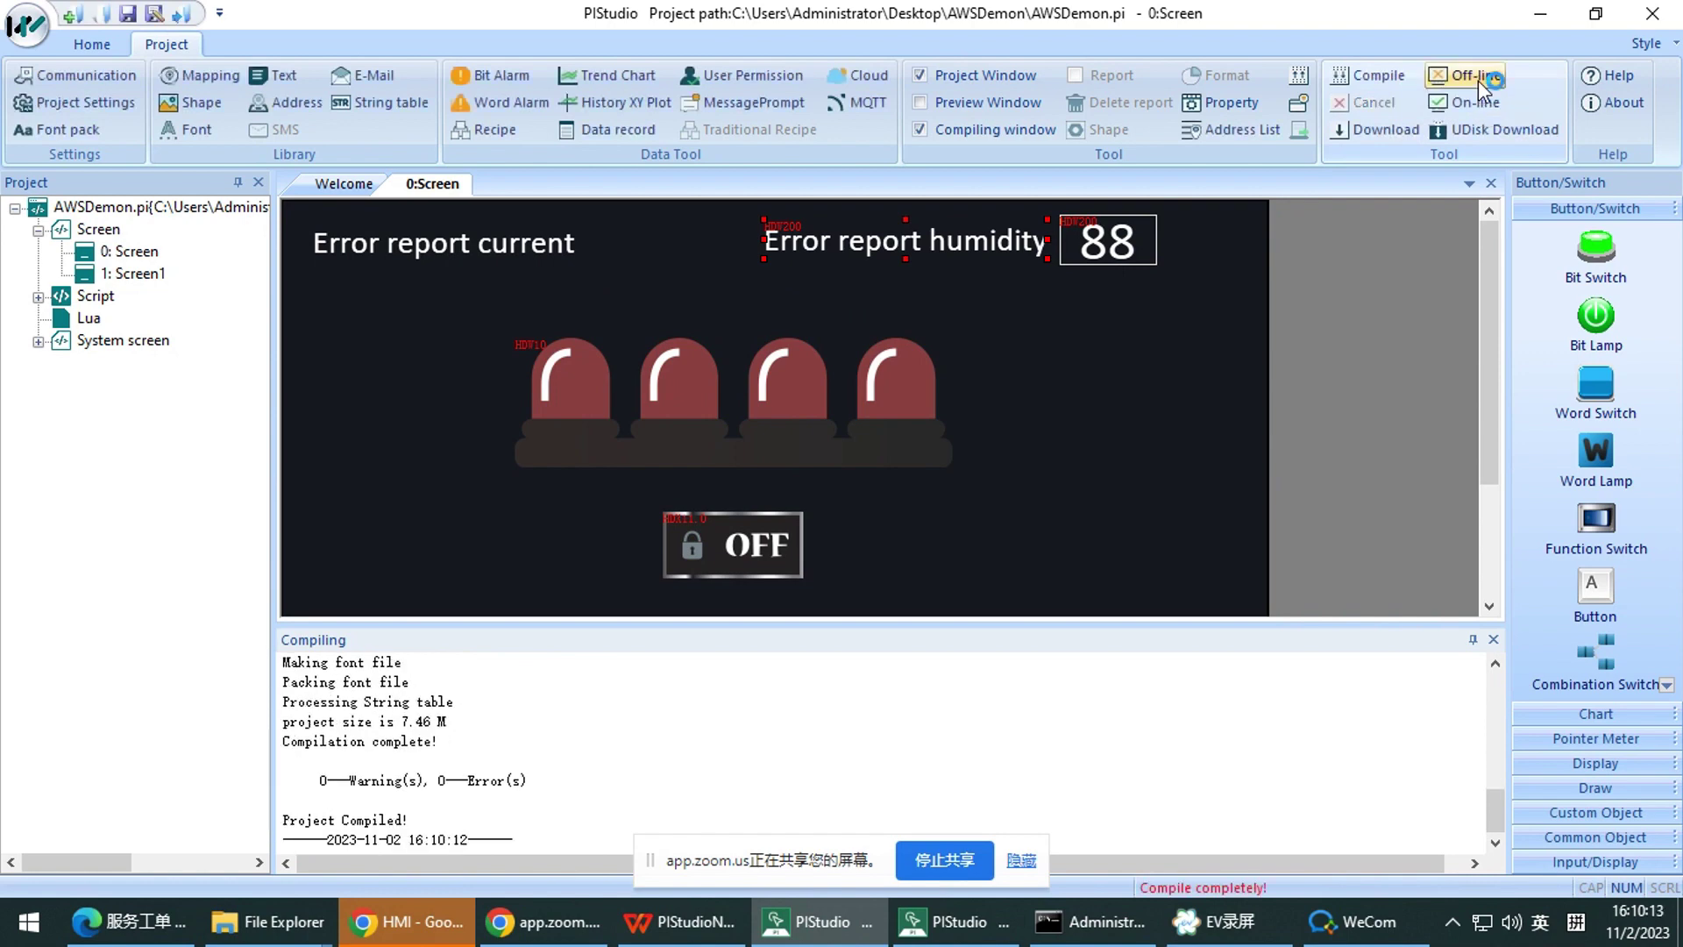
Launch the offline simulation and position the HMIUI window beside the editor
{"action": "left_click", "coordinate": [1477, 76]}
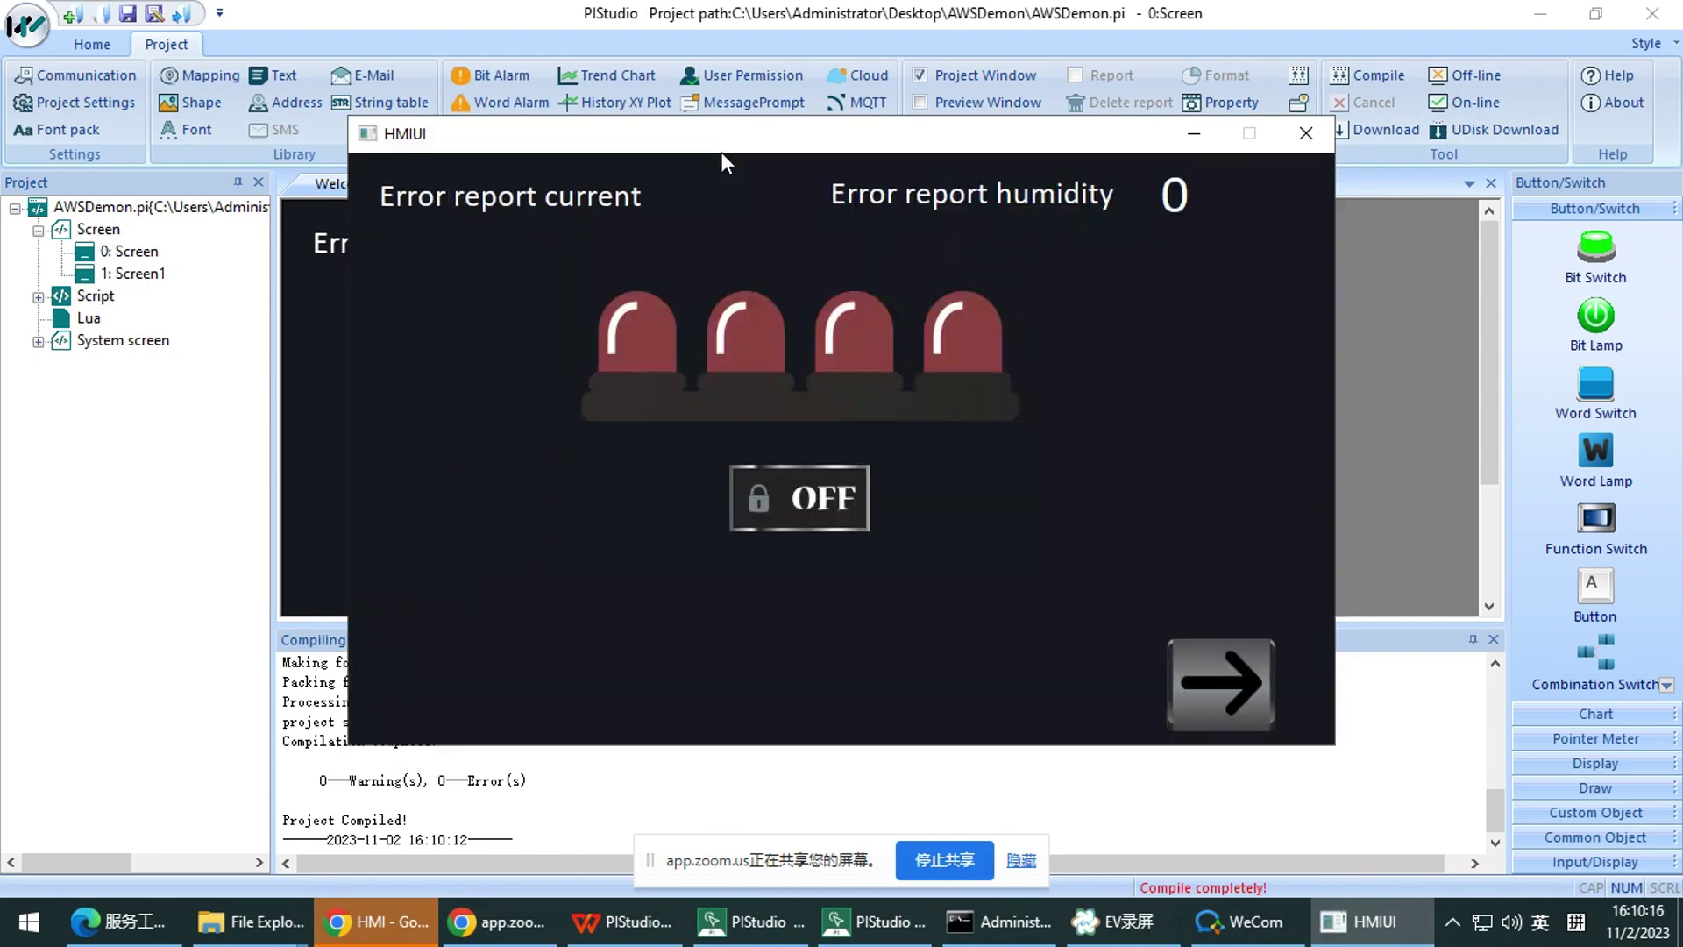
{"action": "left_click_drag", "start_coordinate": [723, 151], "coordinate": [757, 195]}
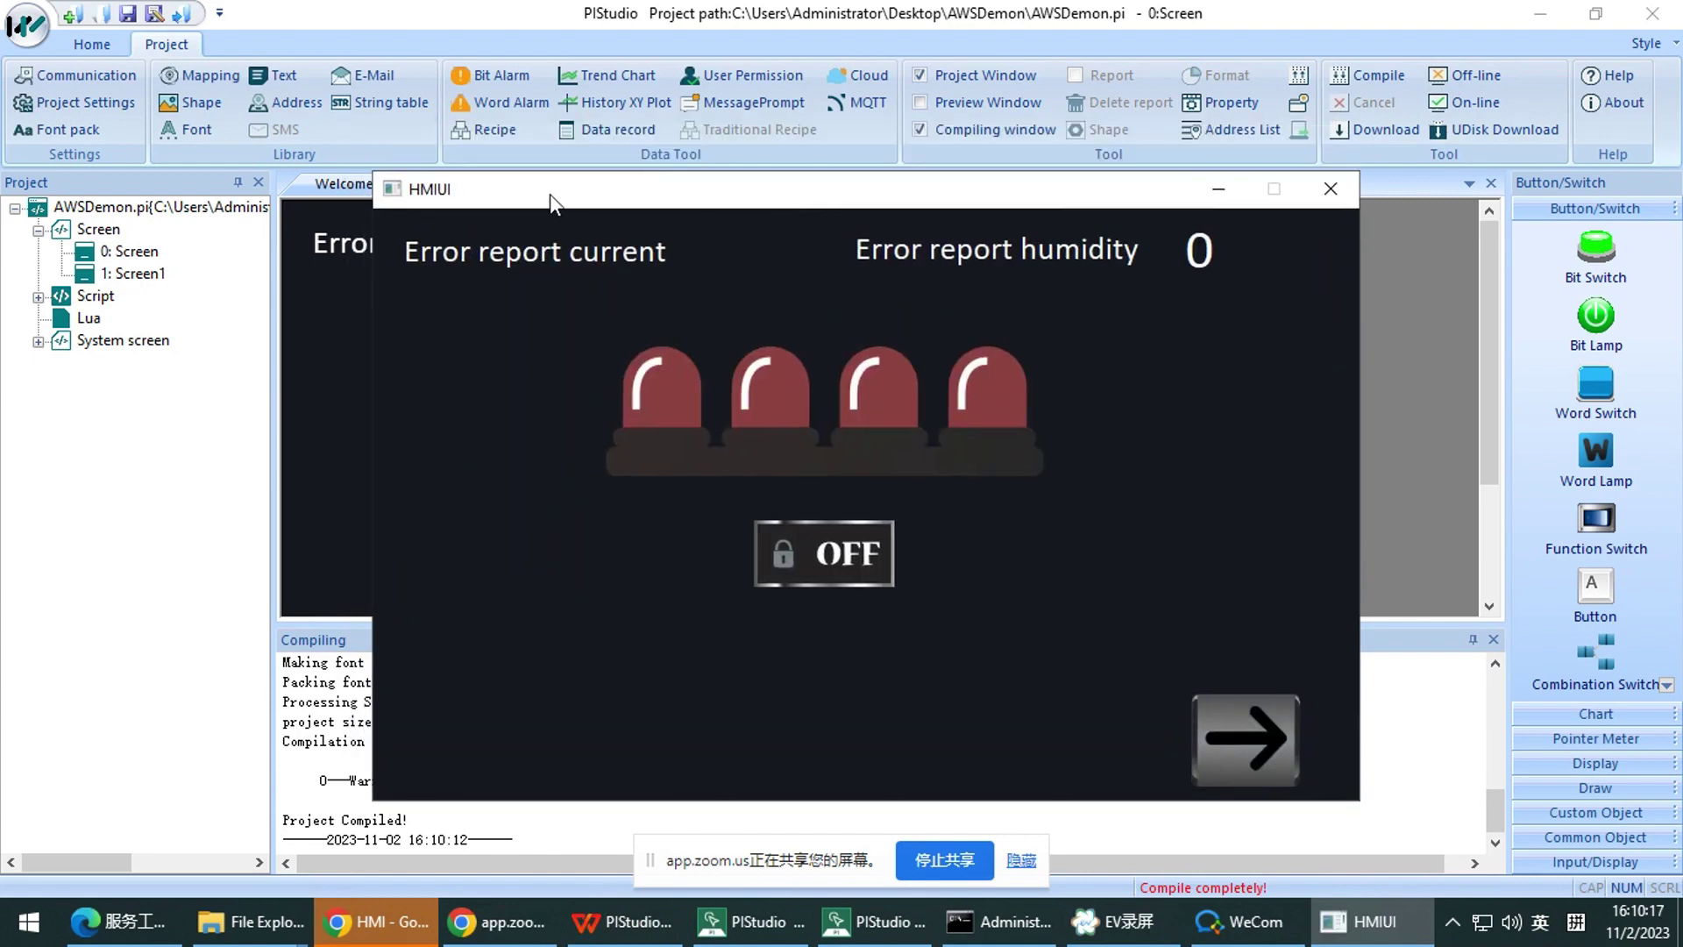
{"action": "left_click_drag", "start_coordinate": [529, 203], "coordinate": [564, 245]}
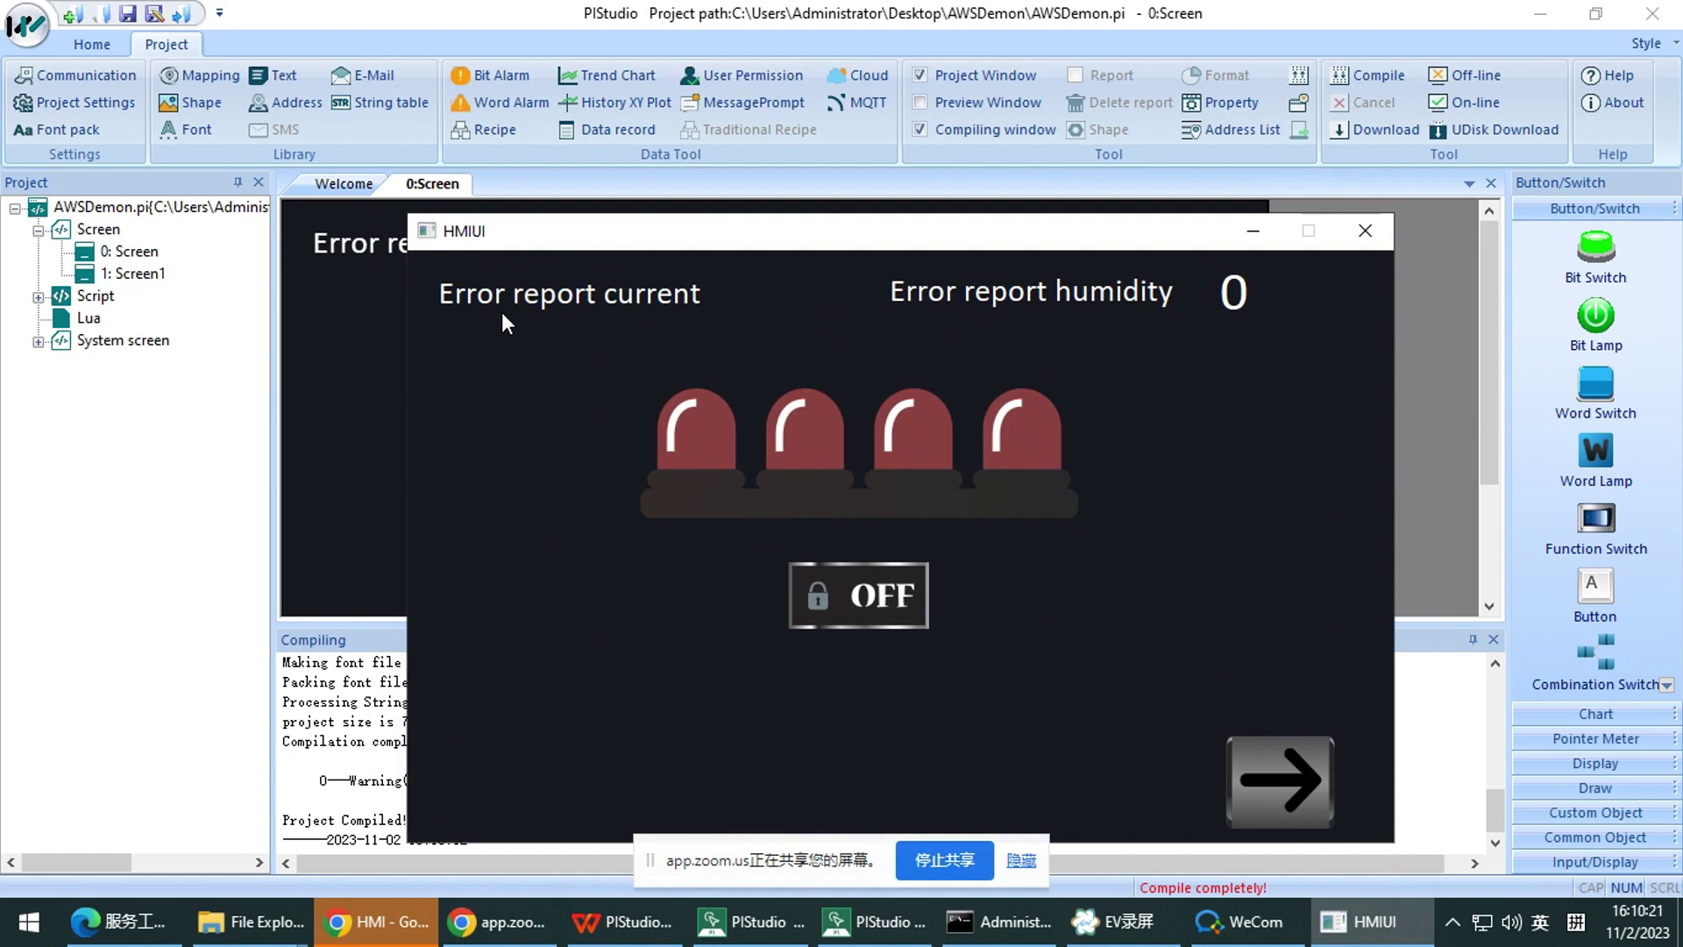
{"action": "left_click_drag", "start_coordinate": [623, 235], "coordinate": [560, 230]}
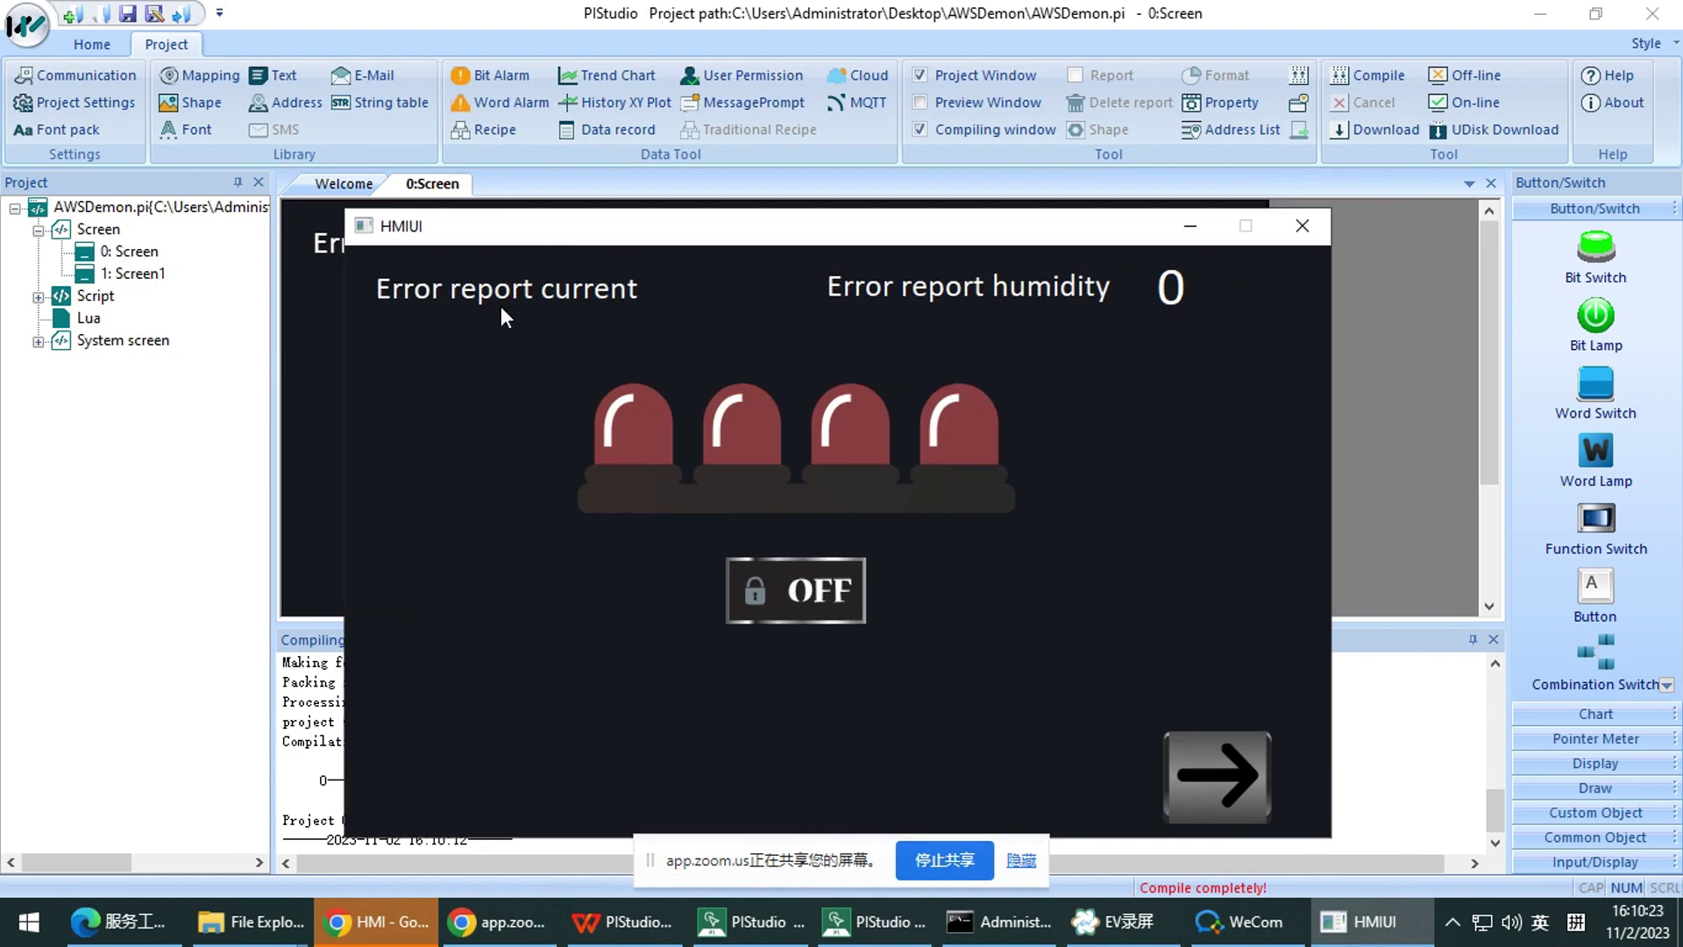
{"action": "left_click_drag", "start_coordinate": [1004, 238], "coordinate": [888, 279]}
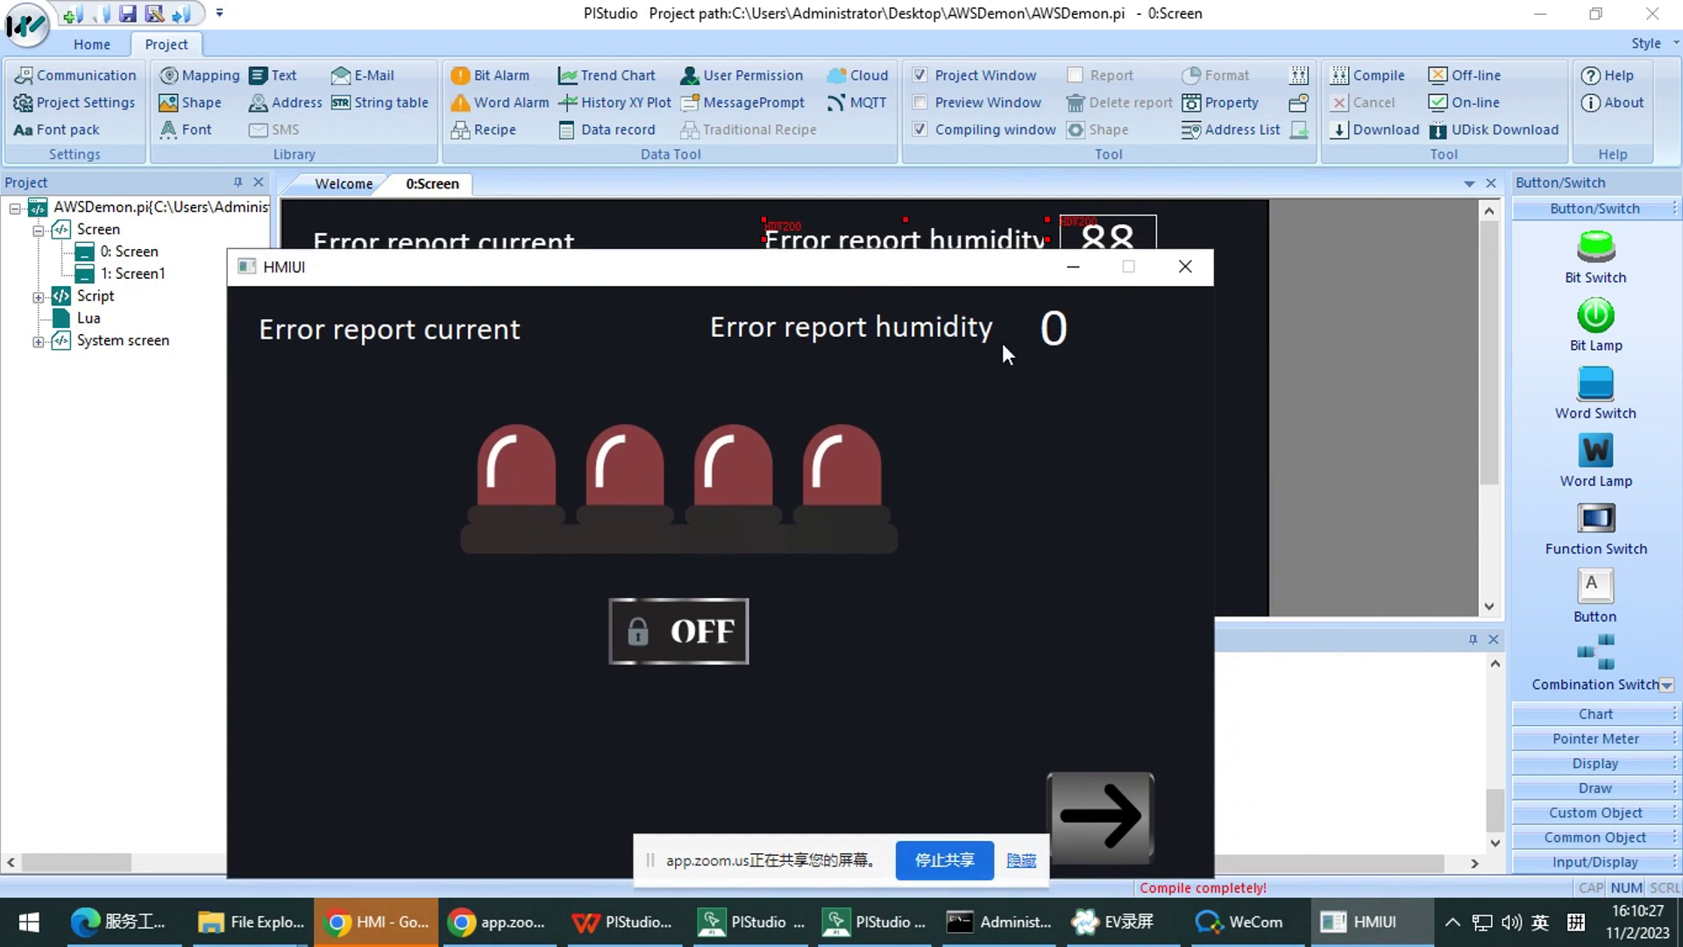
Enter 1, then 6, in the simulator so the label reads 'Error report current'
{"action": "left_click", "coordinate": [1065, 334]}
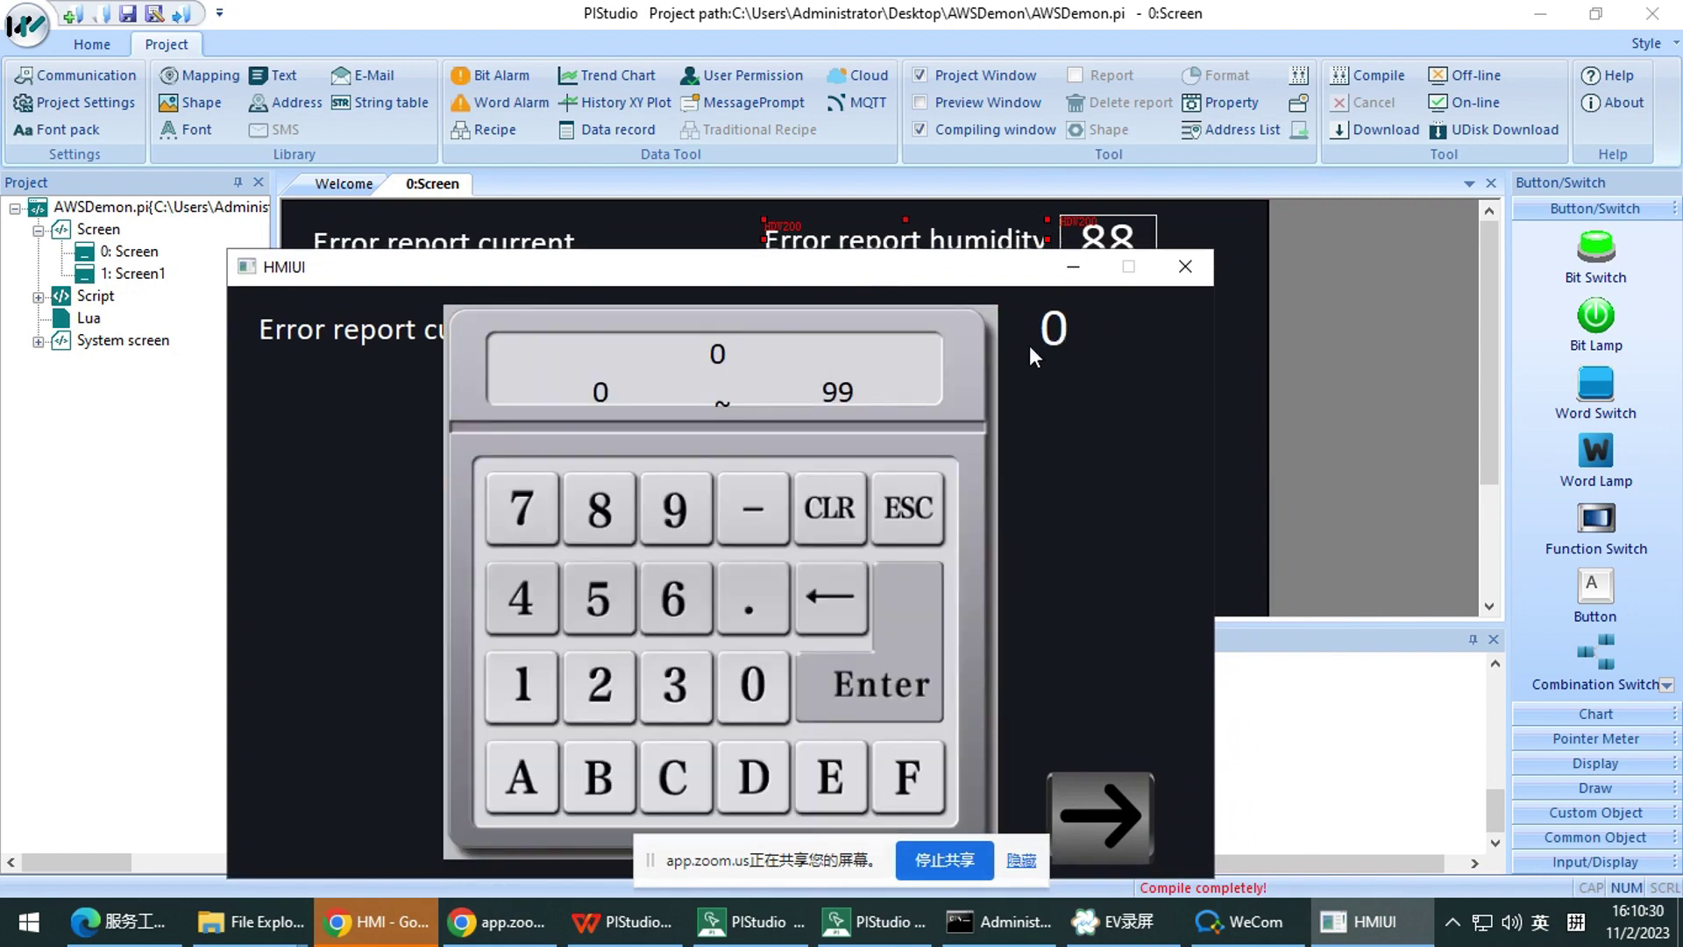
{"action": "left_click", "coordinate": [534, 687]}
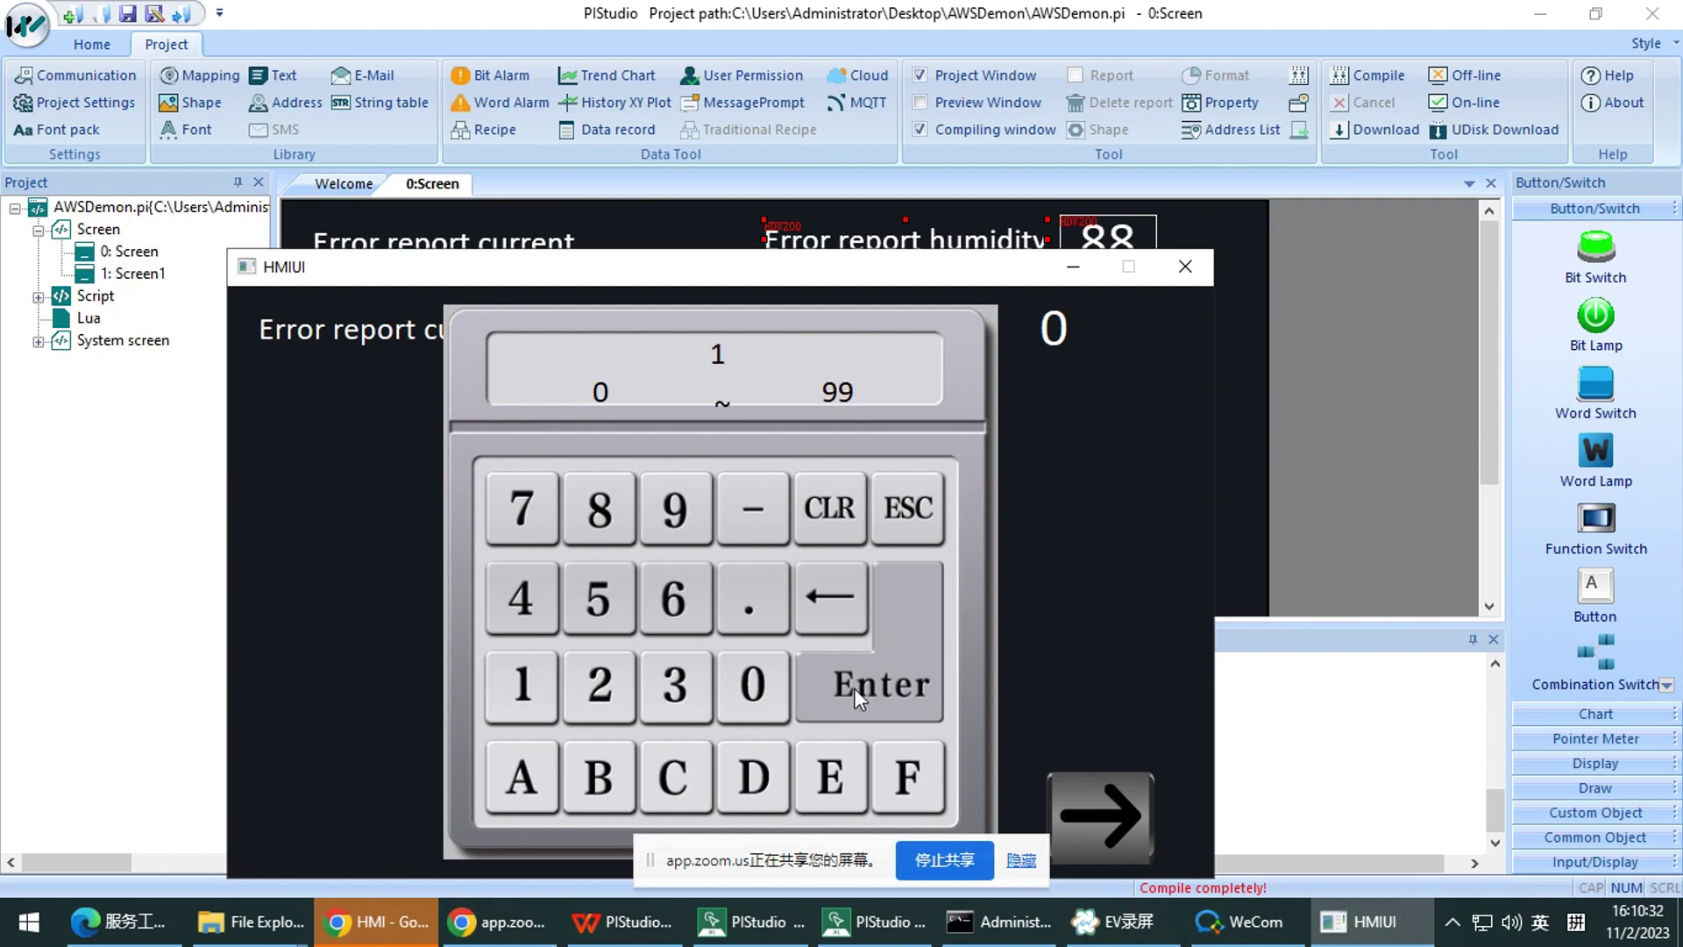
{"action": "left_click", "coordinate": [907, 686]}
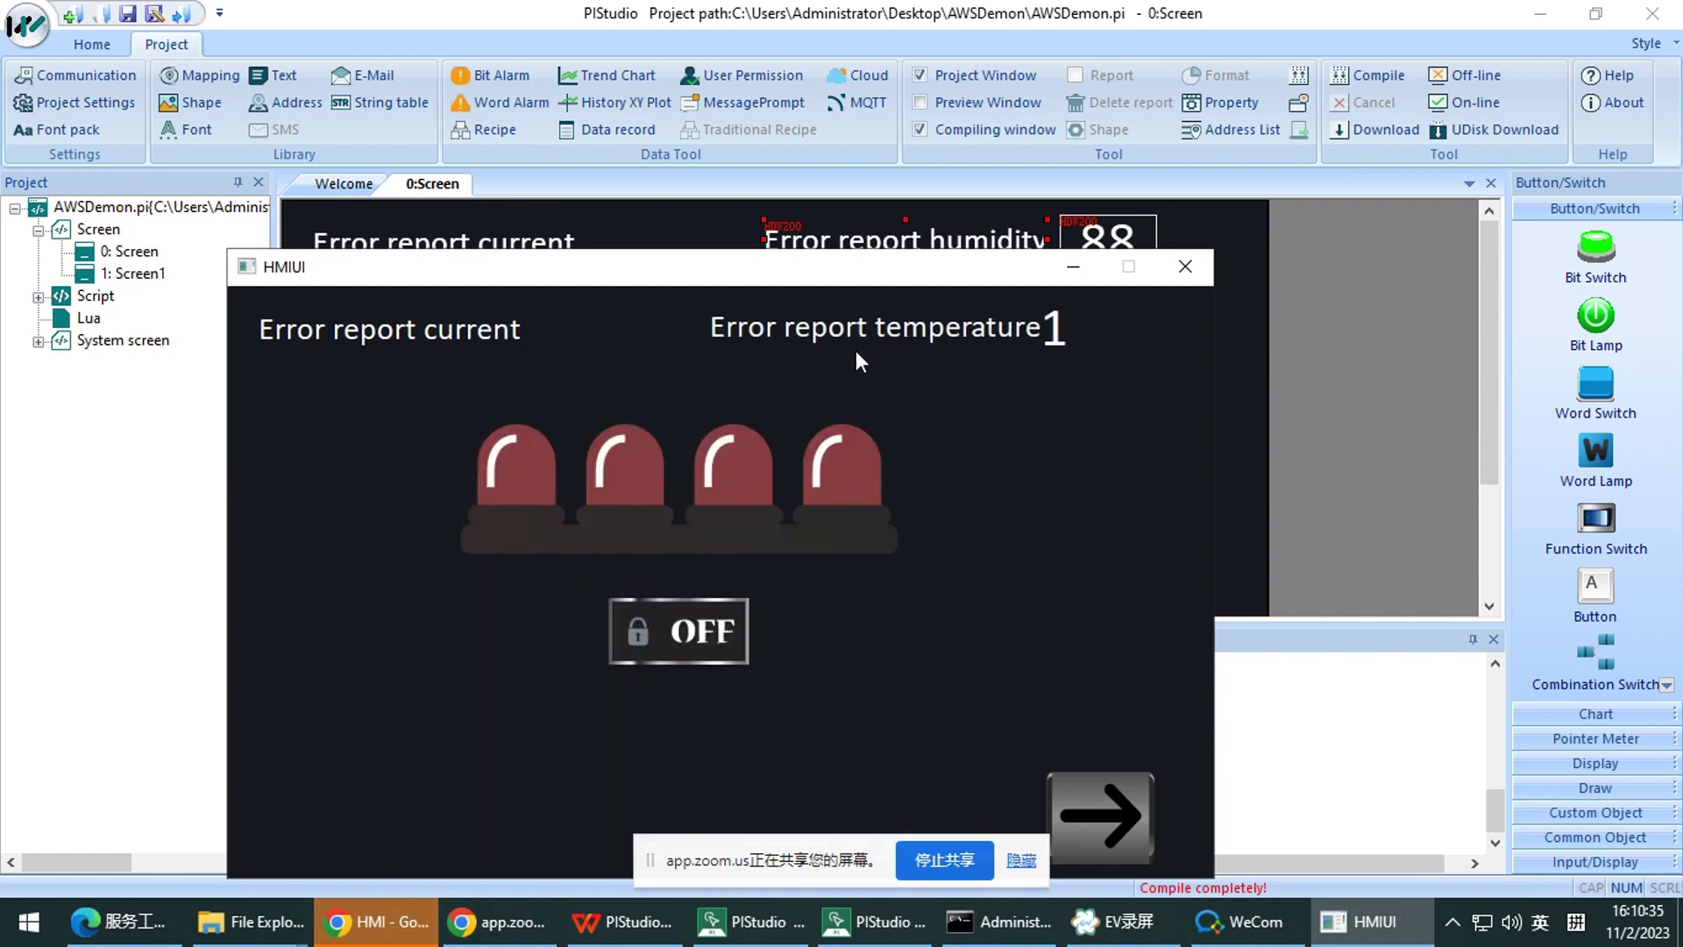
{"action": "left_click_drag", "start_coordinate": [916, 278], "coordinate": [1113, 254]}
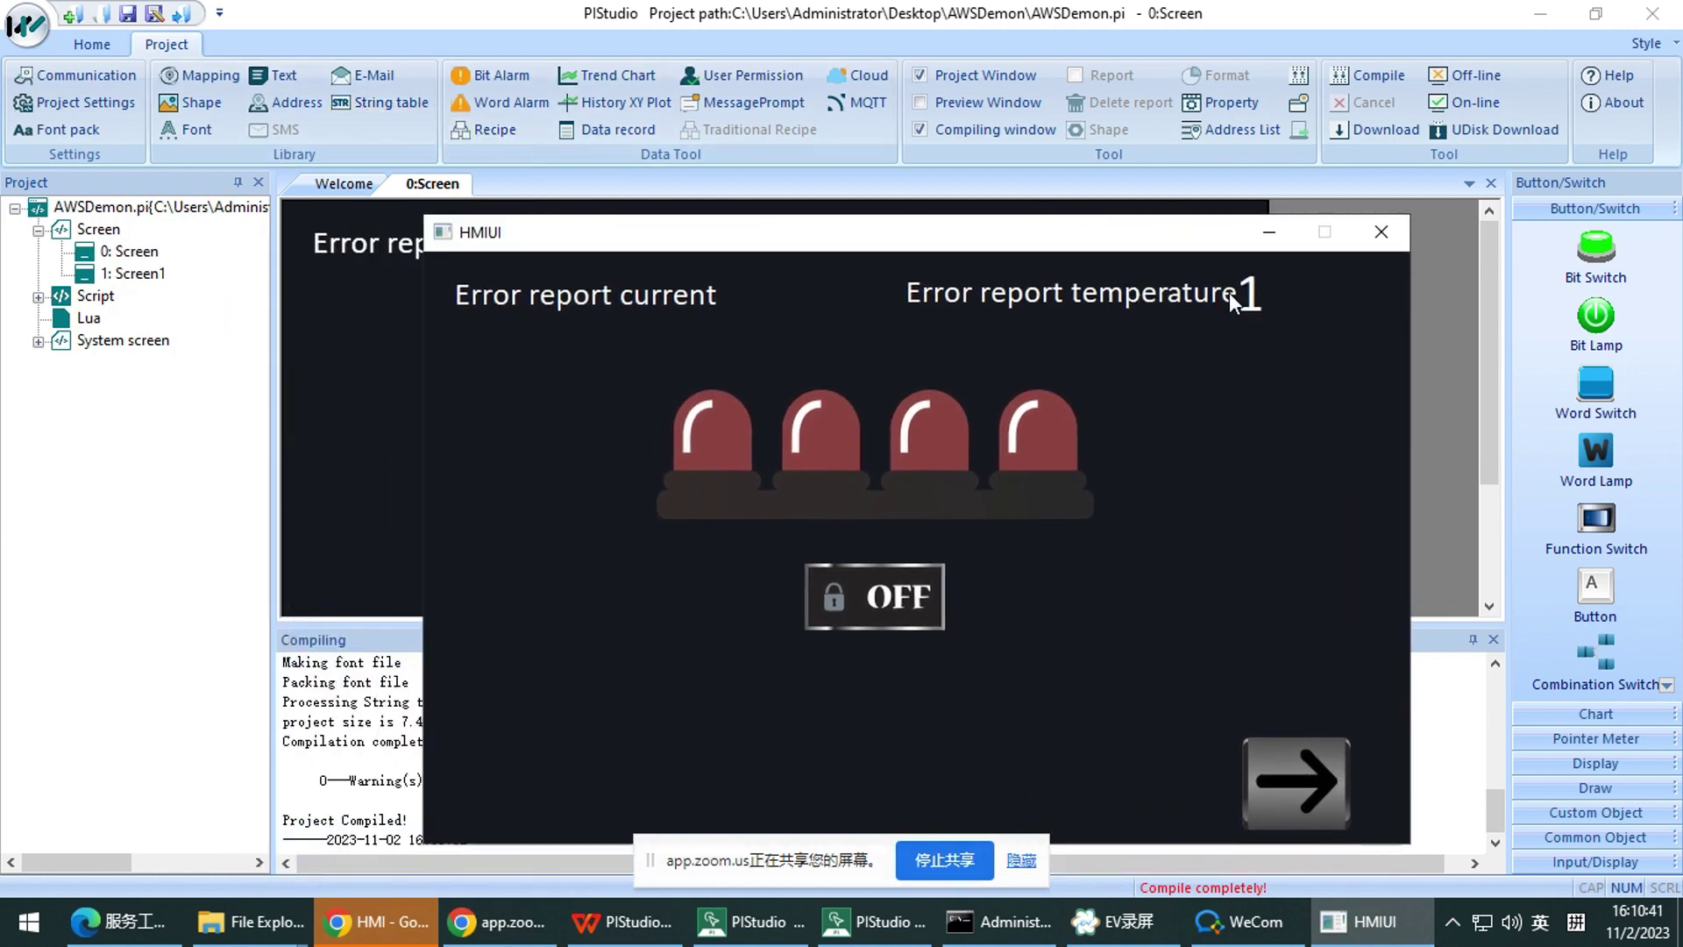
{"action": "left_click", "coordinate": [1259, 300]}
{"action": "left_click", "coordinate": [873, 572]}
{"action": "left_click", "coordinate": [1113, 587]}
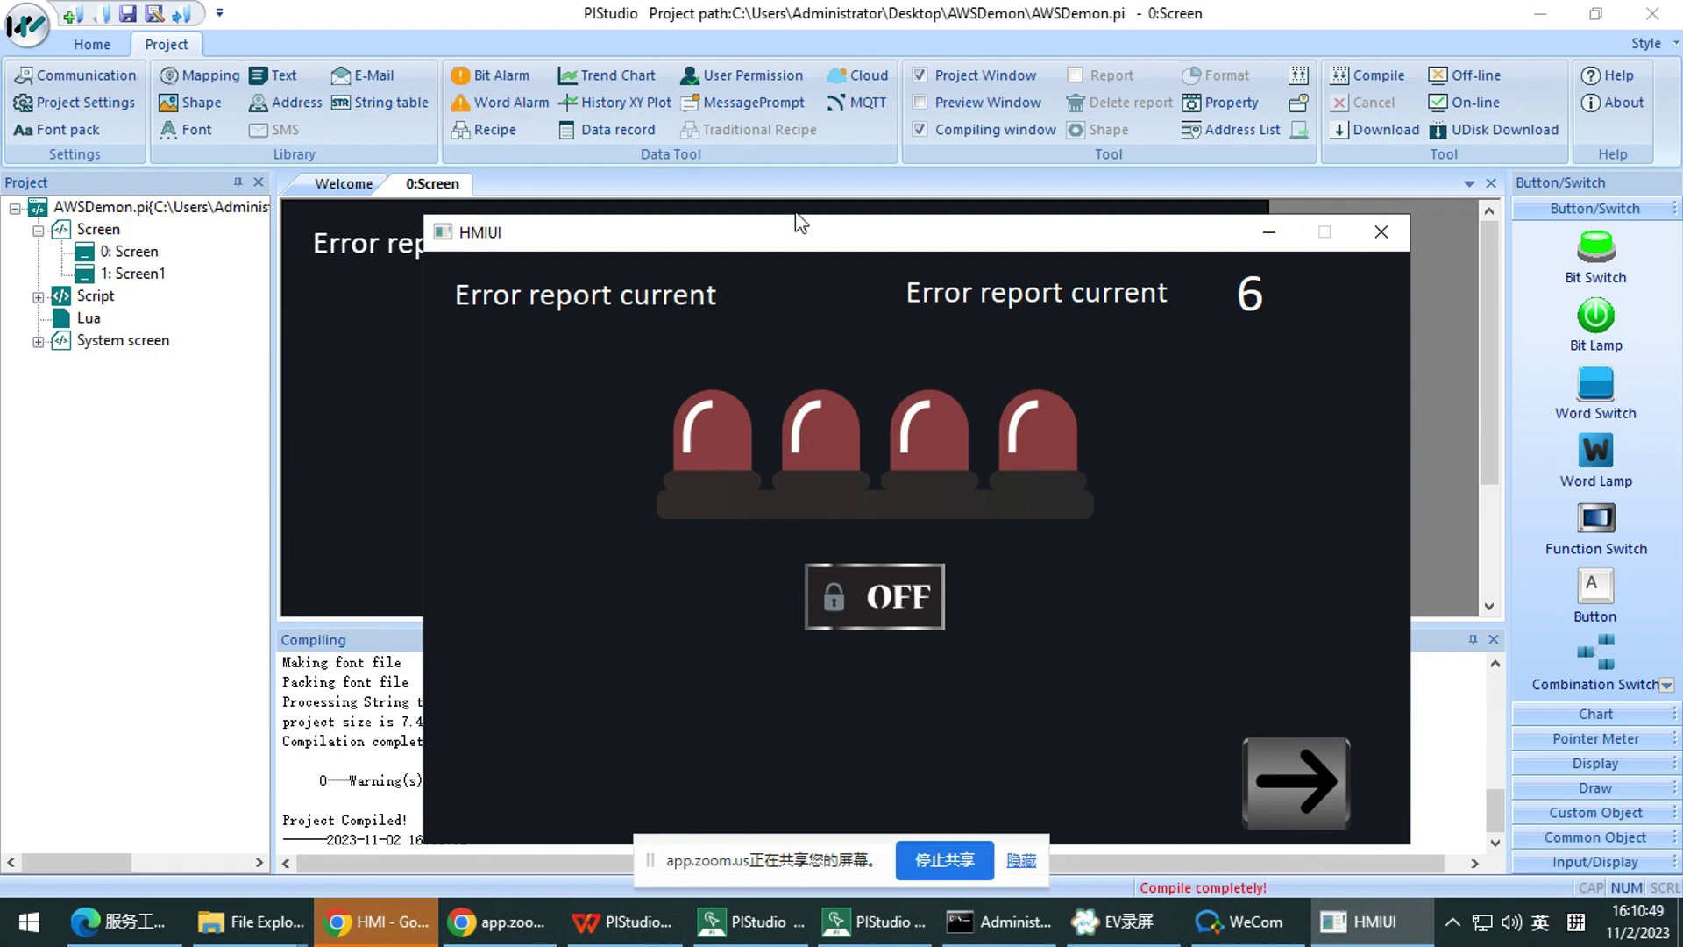
Show the string table with a widened Language 1 column beside the simulator
{"action": "left_click_drag", "start_coordinate": [654, 233], "coordinate": [622, 217]}
{"action": "left_click", "coordinate": [391, 102]}
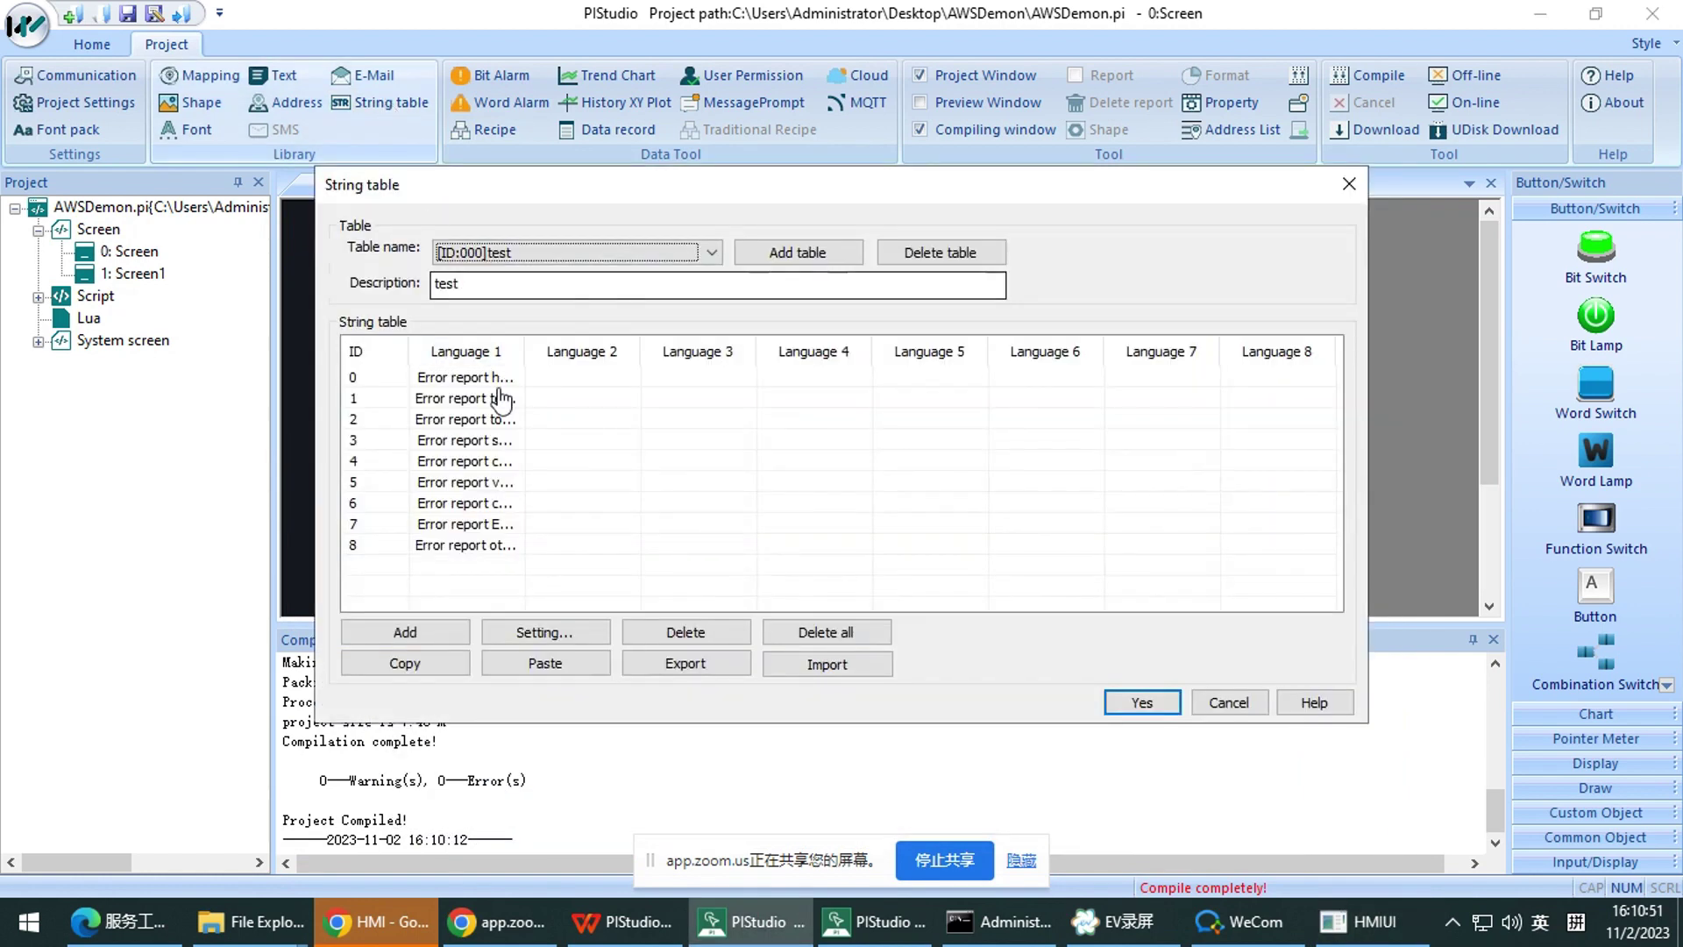
{"action": "left_click_drag", "start_coordinate": [524, 351], "coordinate": [675, 351]}
{"action": "left_click", "coordinate": [1381, 919]}
{"action": "left_click_drag", "start_coordinate": [924, 217], "coordinate": [1260, 213]}
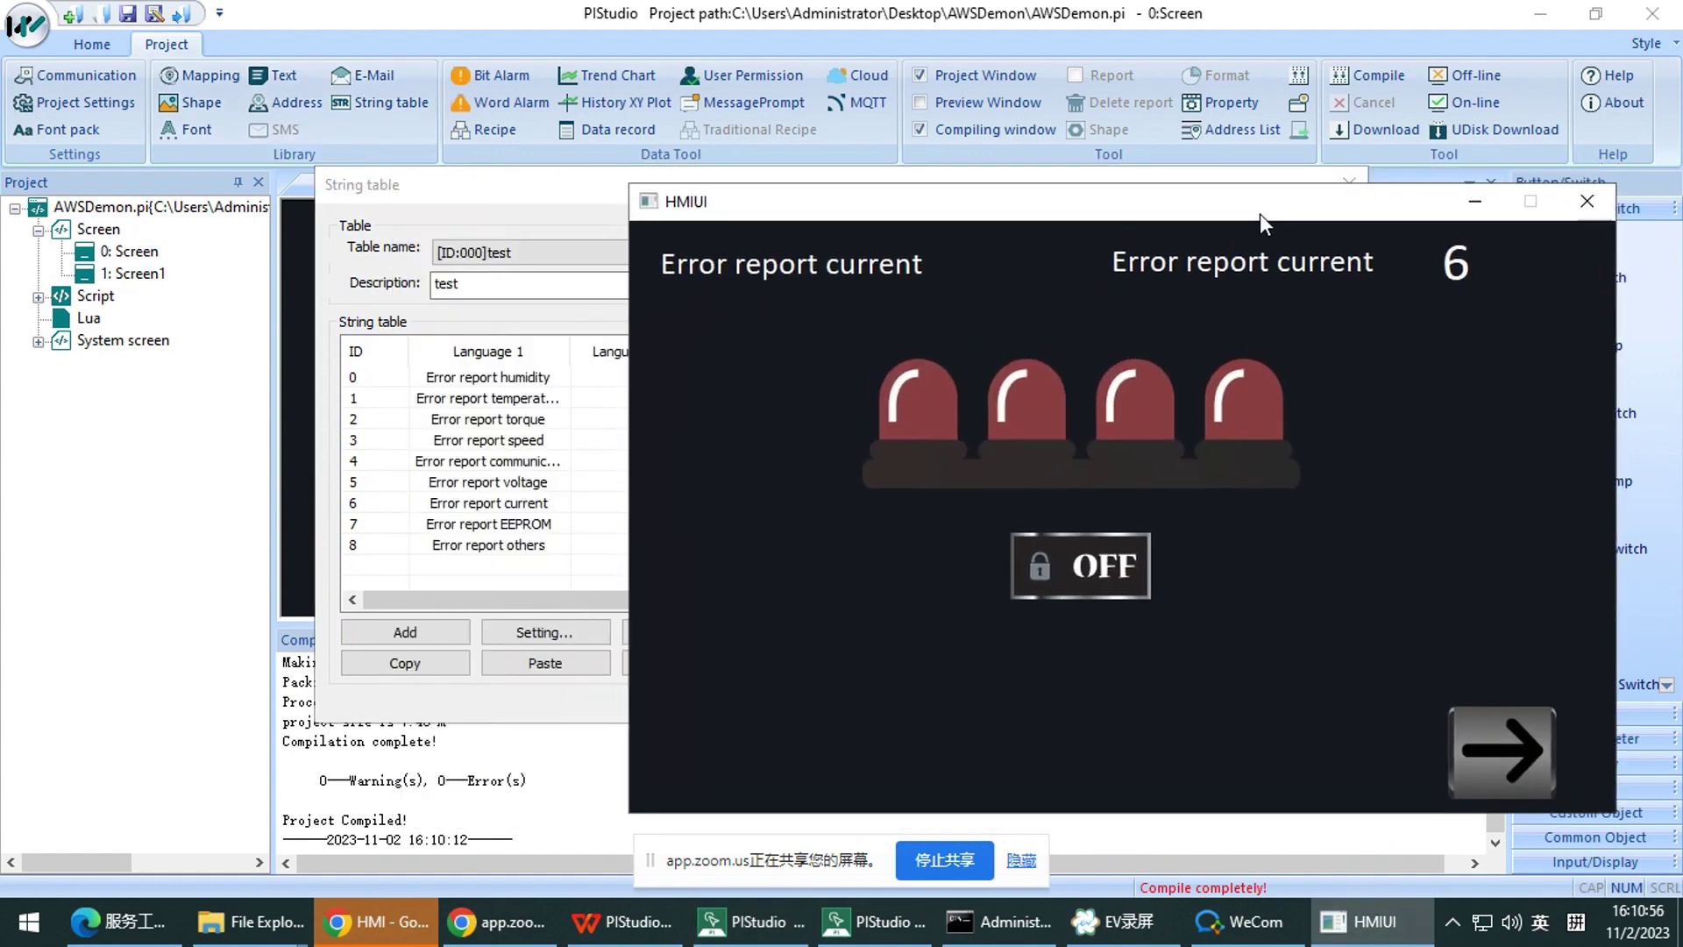
Enter 3 so the label reads 'Error report speed', then start the String table slideshow
{"action": "left_click", "coordinate": [1455, 270]}
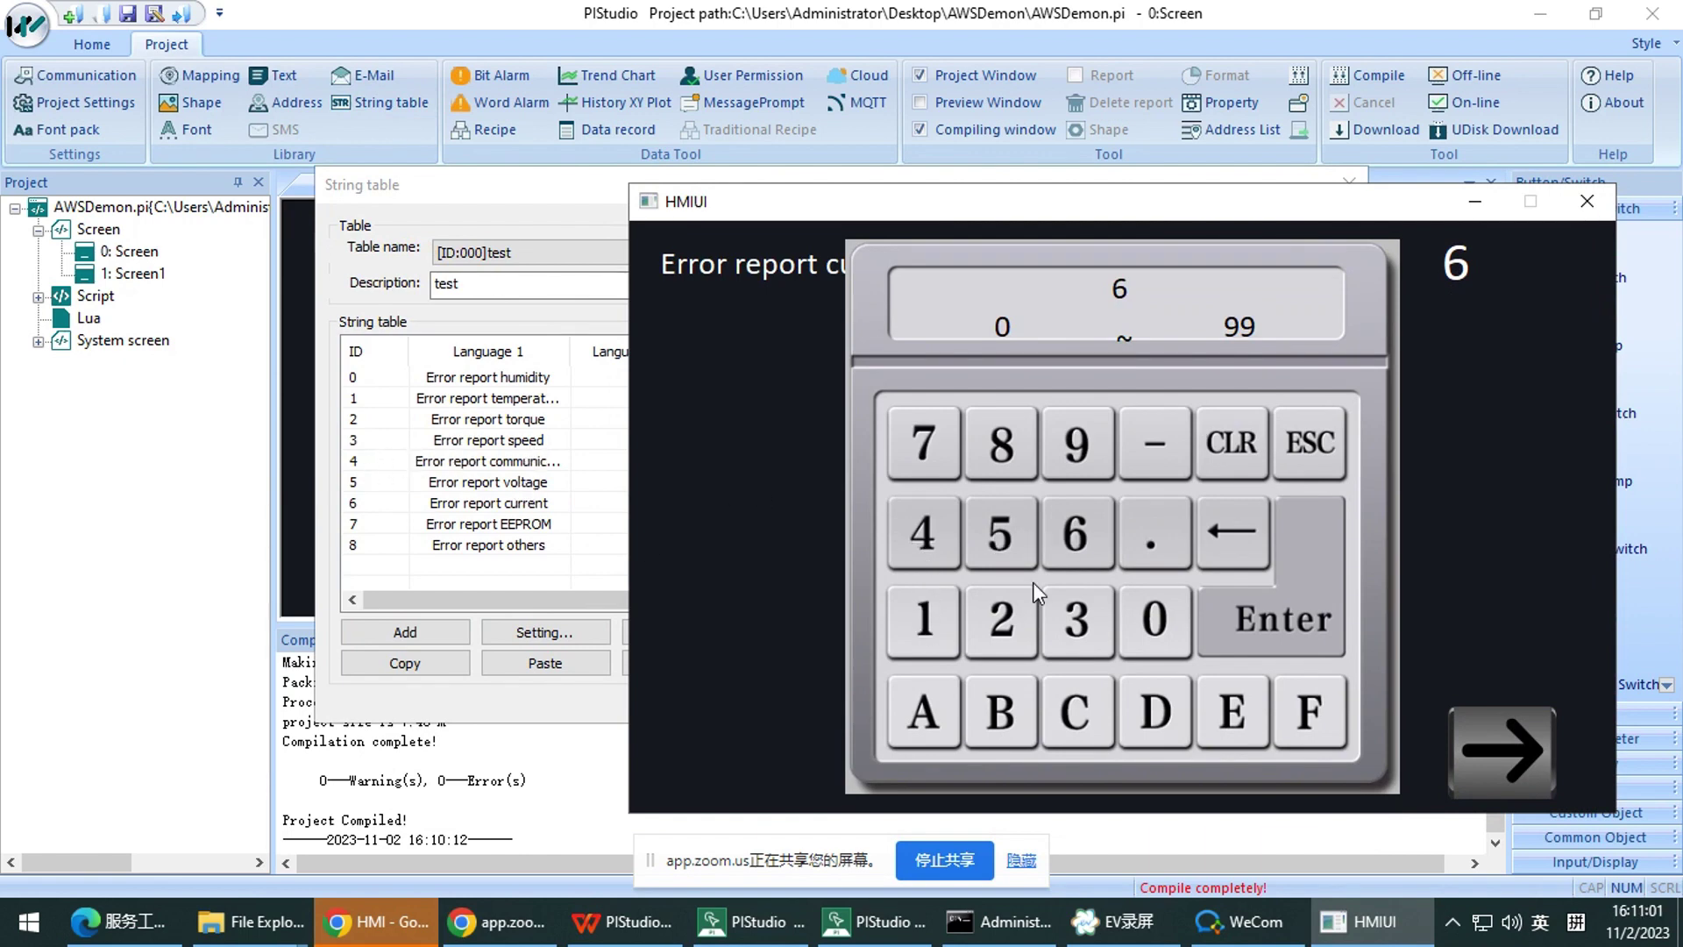
{"action": "left_click", "coordinate": [1077, 623]}
{"action": "left_click", "coordinate": [1305, 614]}
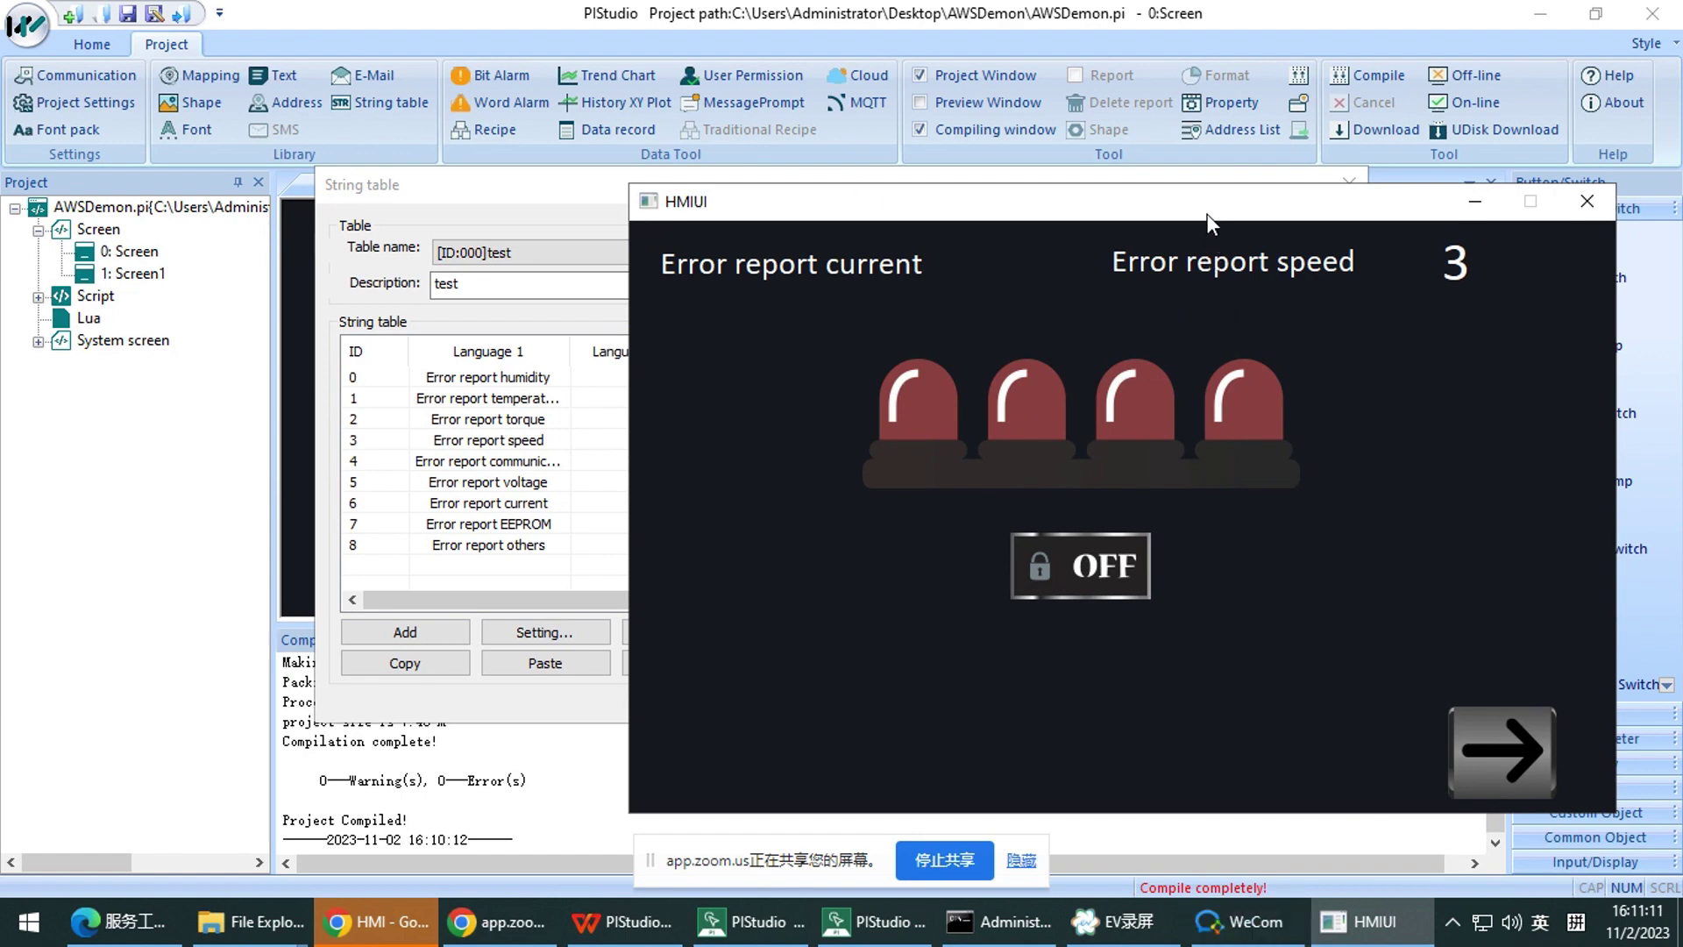
{"action": "left_click_drag", "start_coordinate": [1208, 214], "coordinate": [1182, 207]}
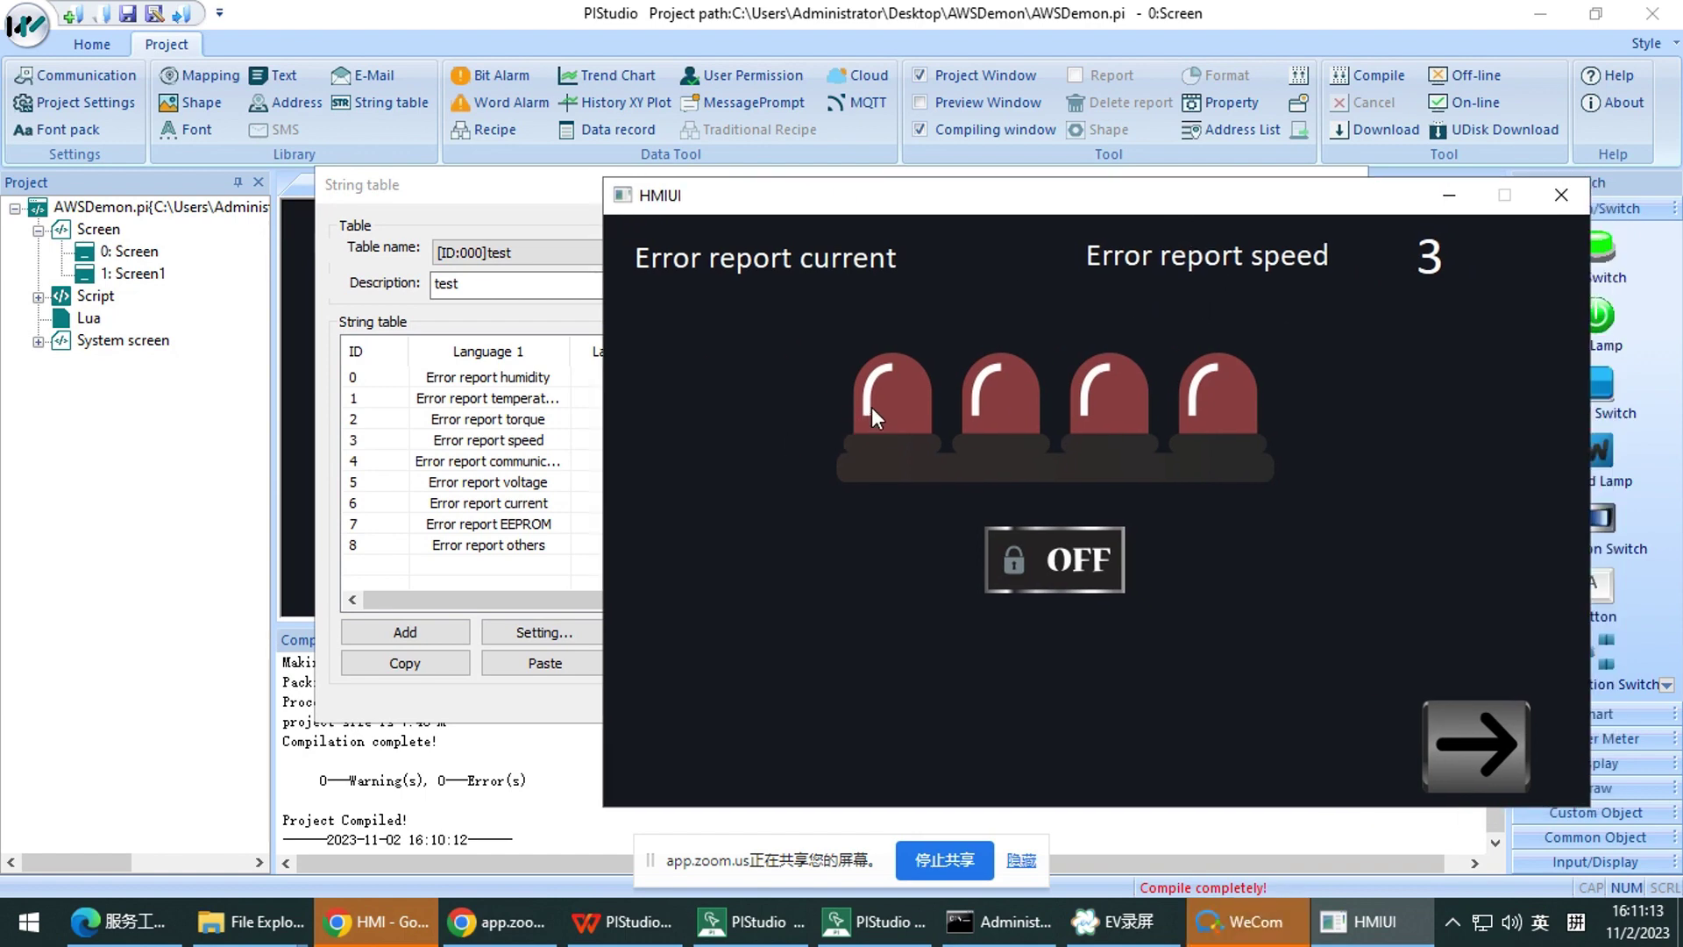
{"action": "left_click", "coordinate": [630, 923]}
{"action": "left_click", "coordinate": [1276, 882]}
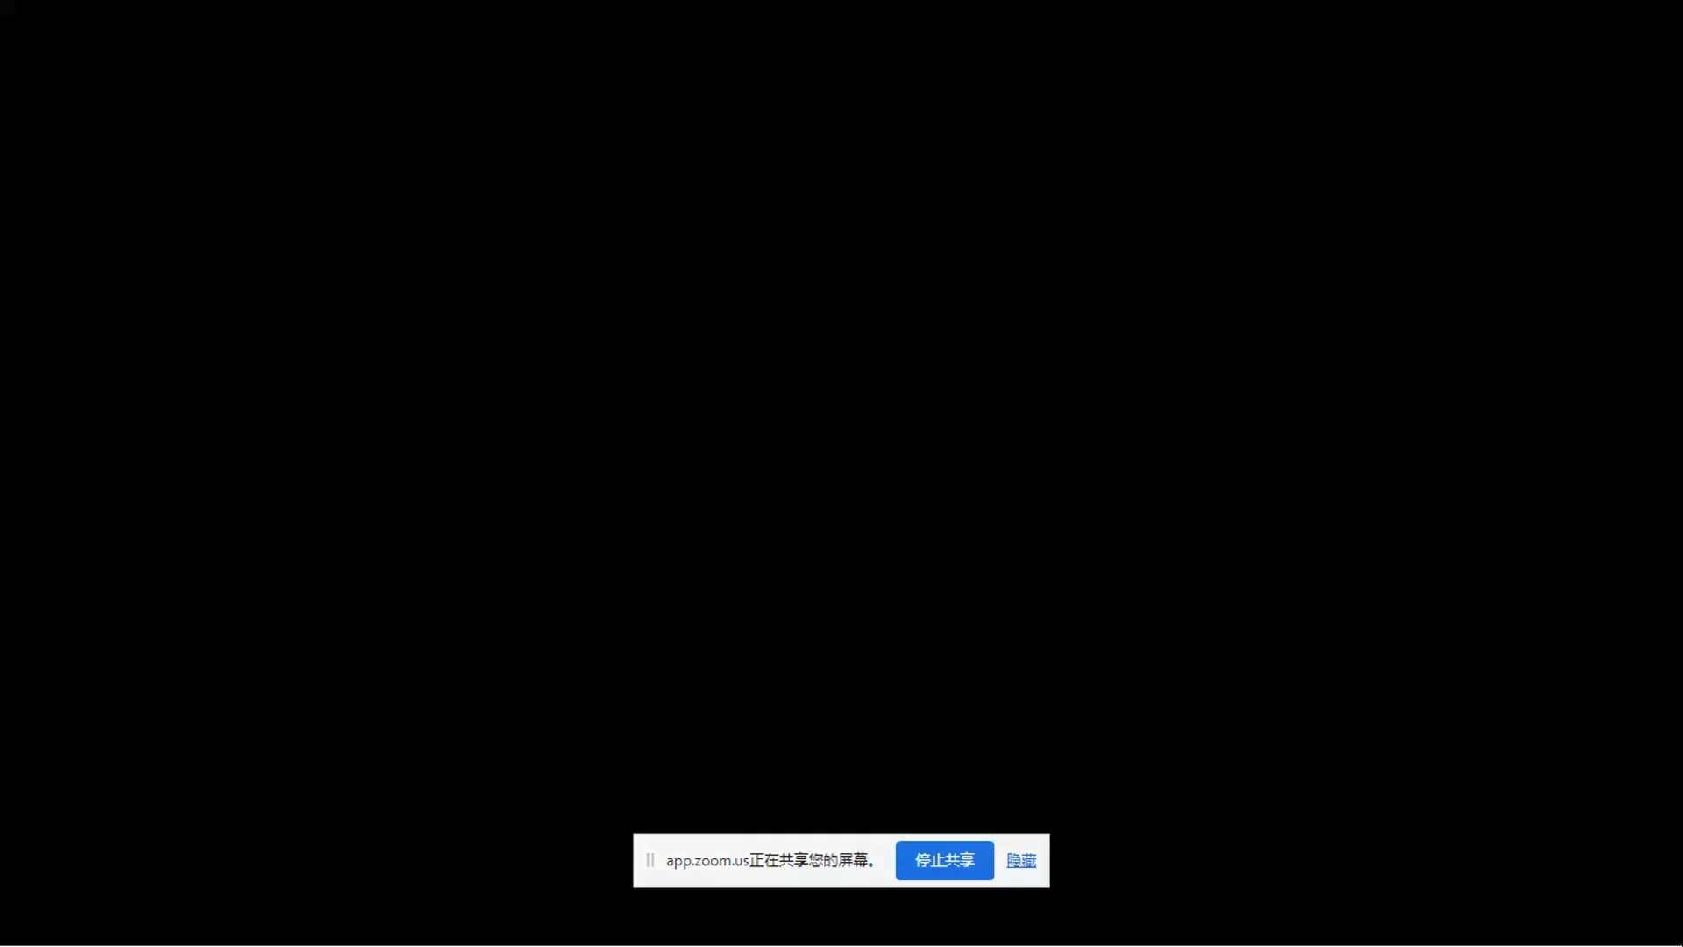
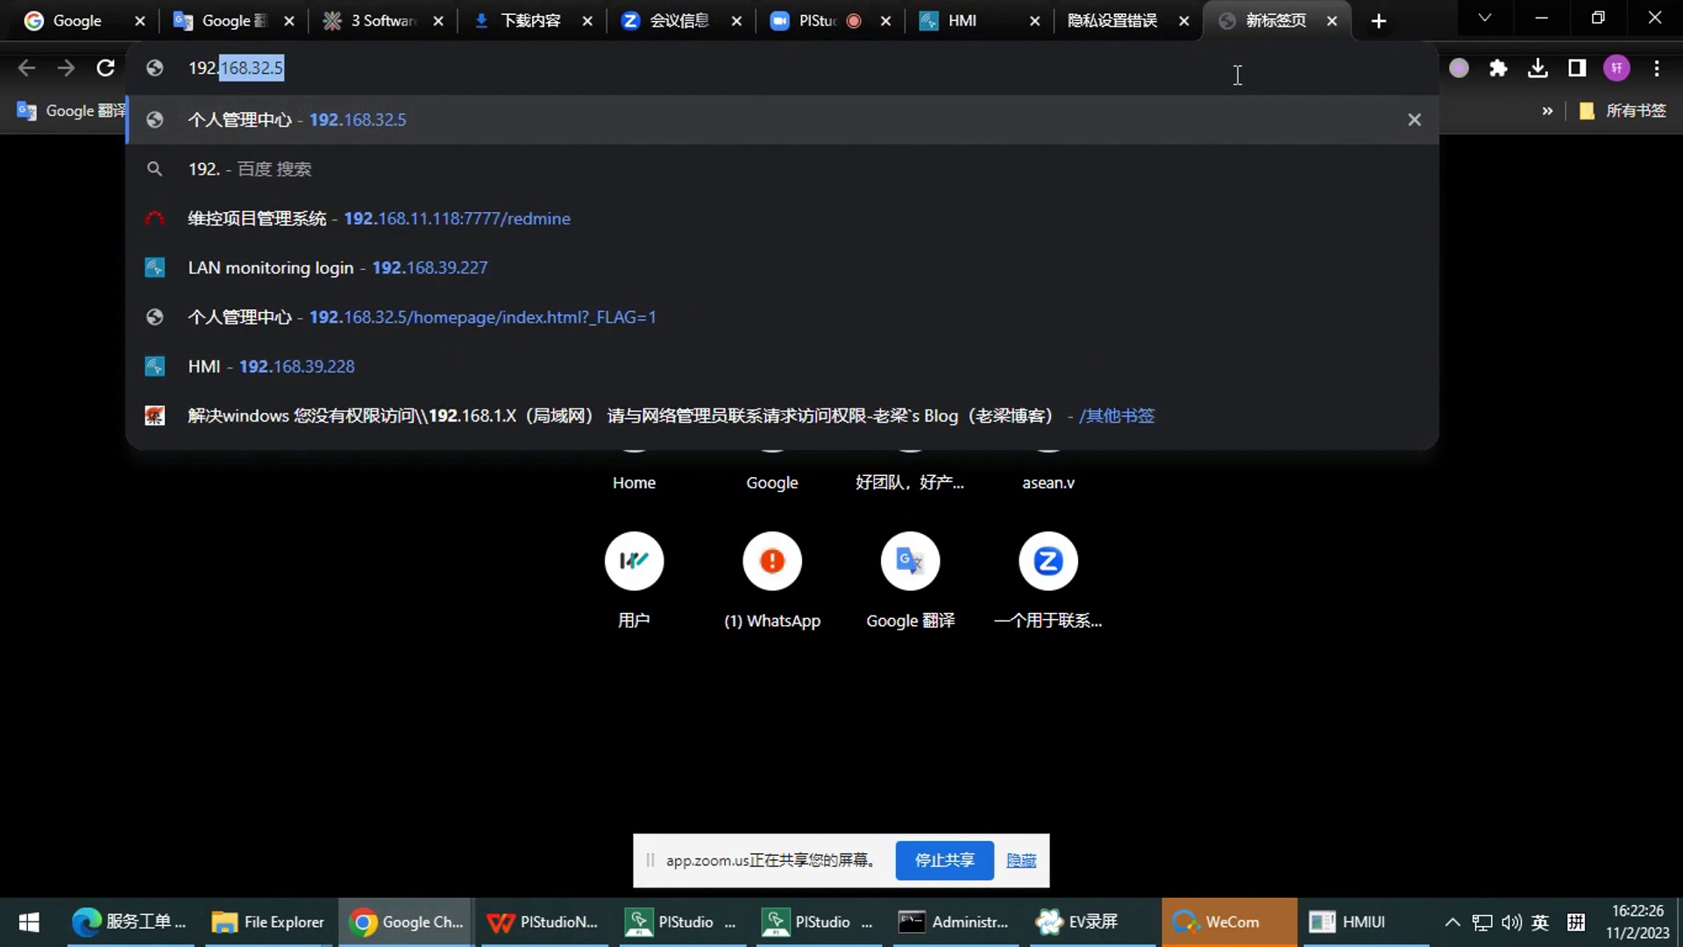
Correct the address and open the 192.168.32.5 management page
{"action": "key", "text": "BackSpace"}
{"action": "key", "text": "BackSpace"}
{"action": "key", "text": "BackSpace"}
{"action": "type", "text": ".168."}
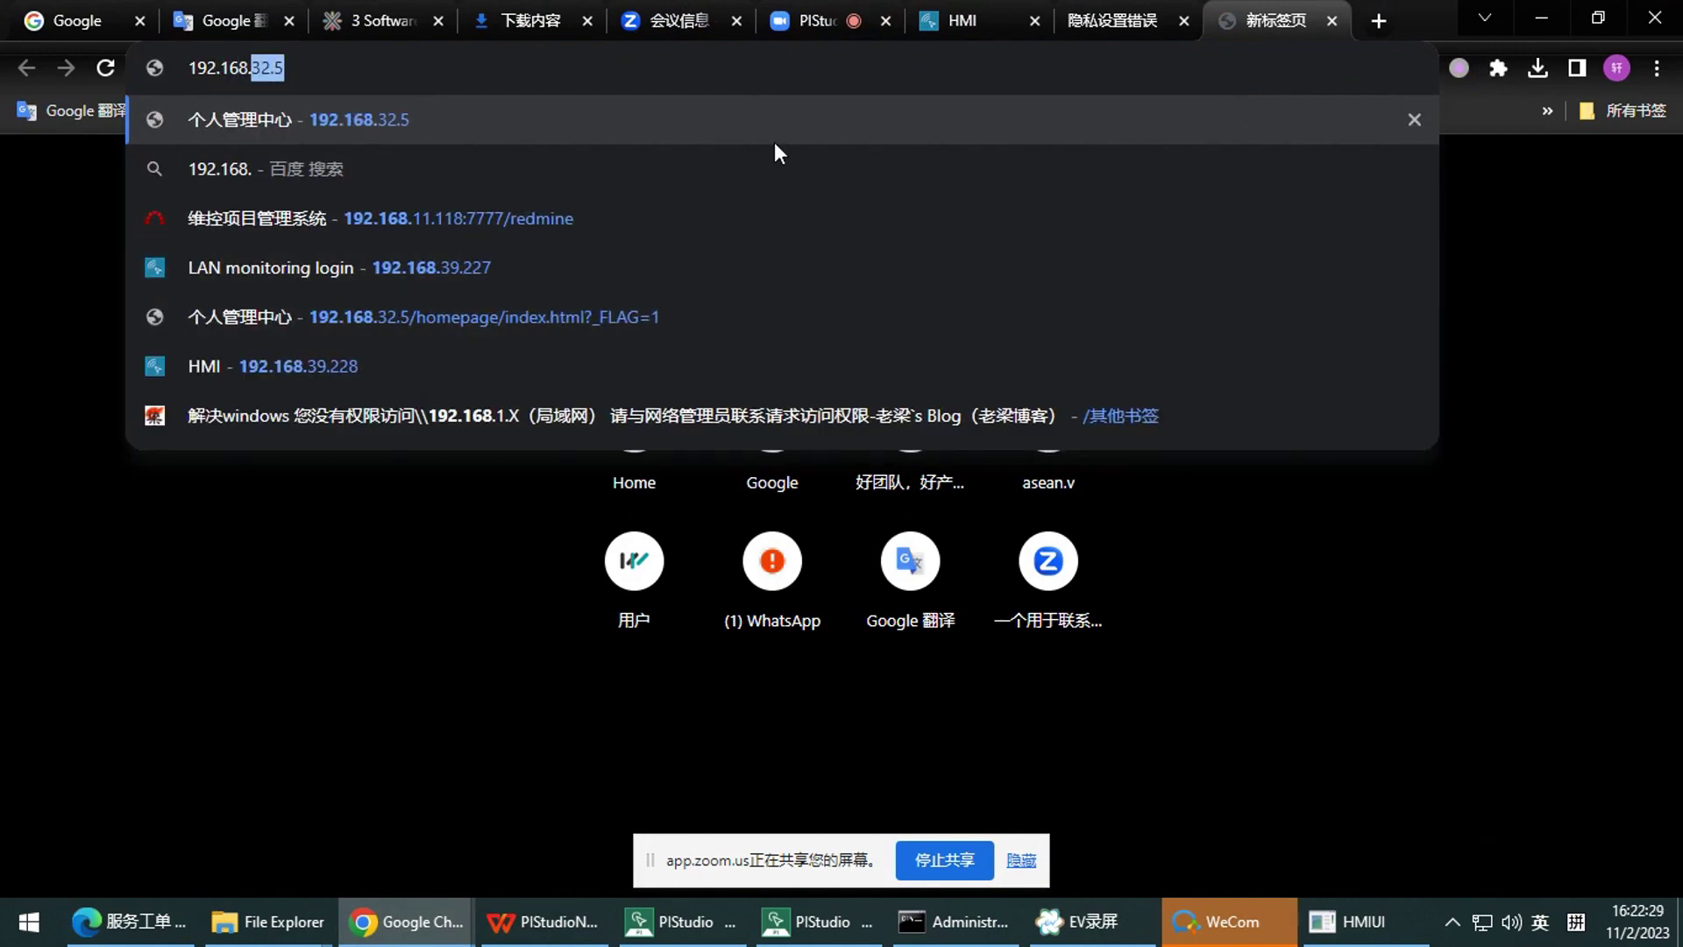
{"action": "key", "text": "Return"}
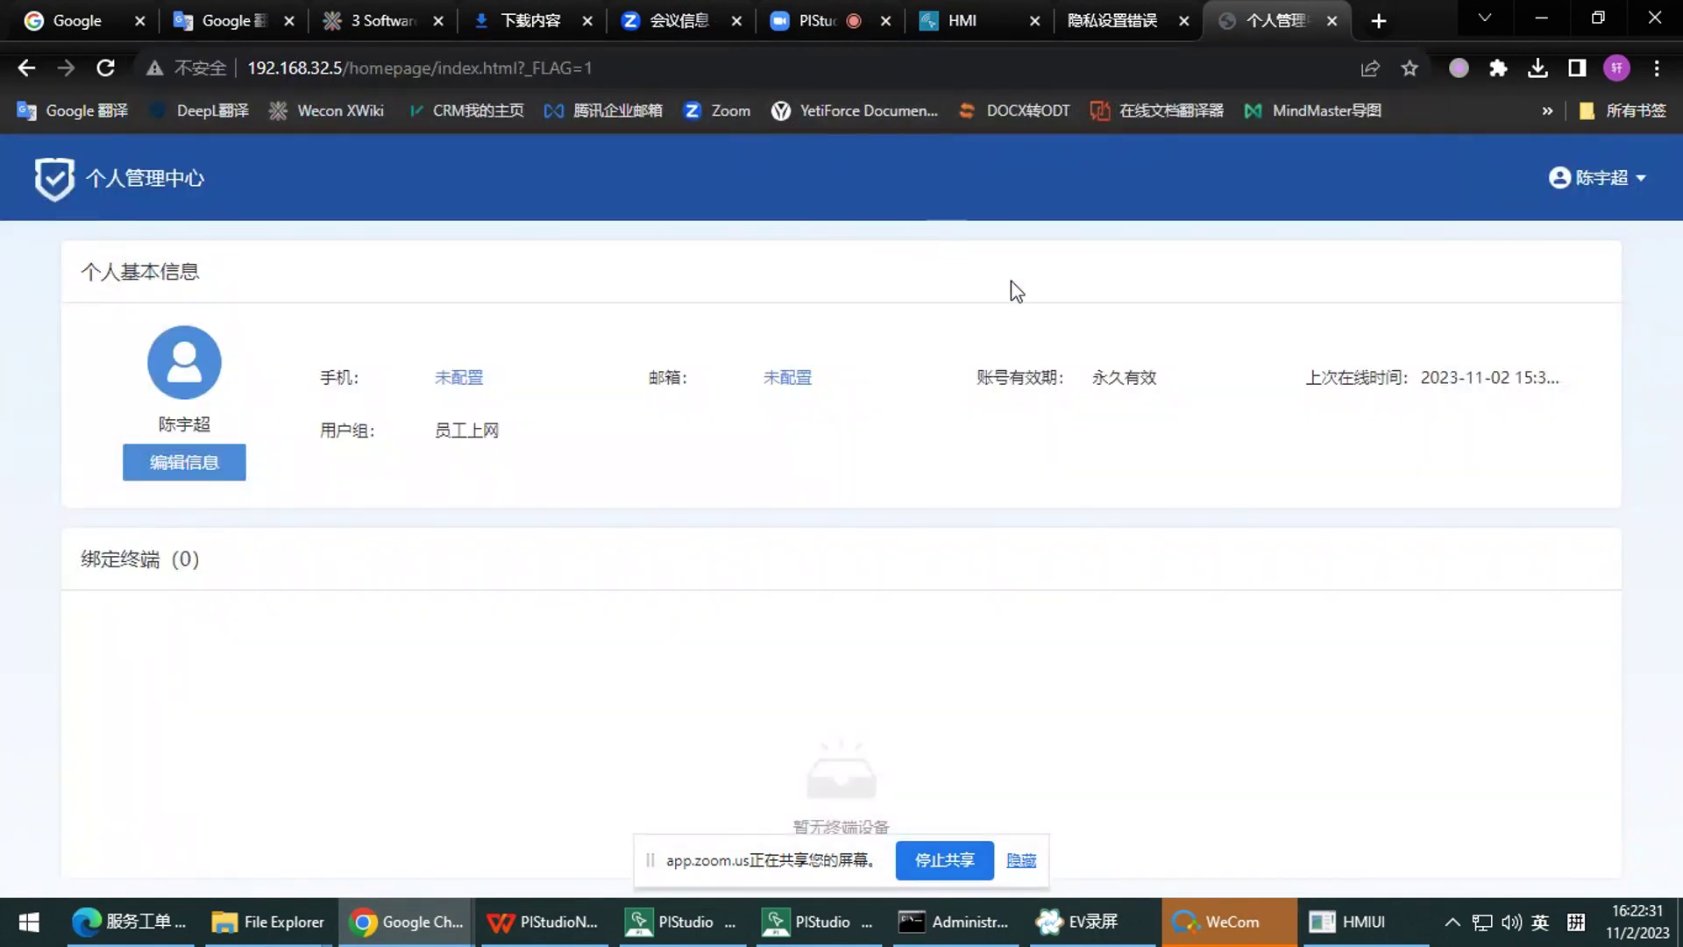
Back on the AWS console error tab, set SwitchyOmega to connect amazon.com directly
{"action": "left_click", "coordinate": [1156, 5]}
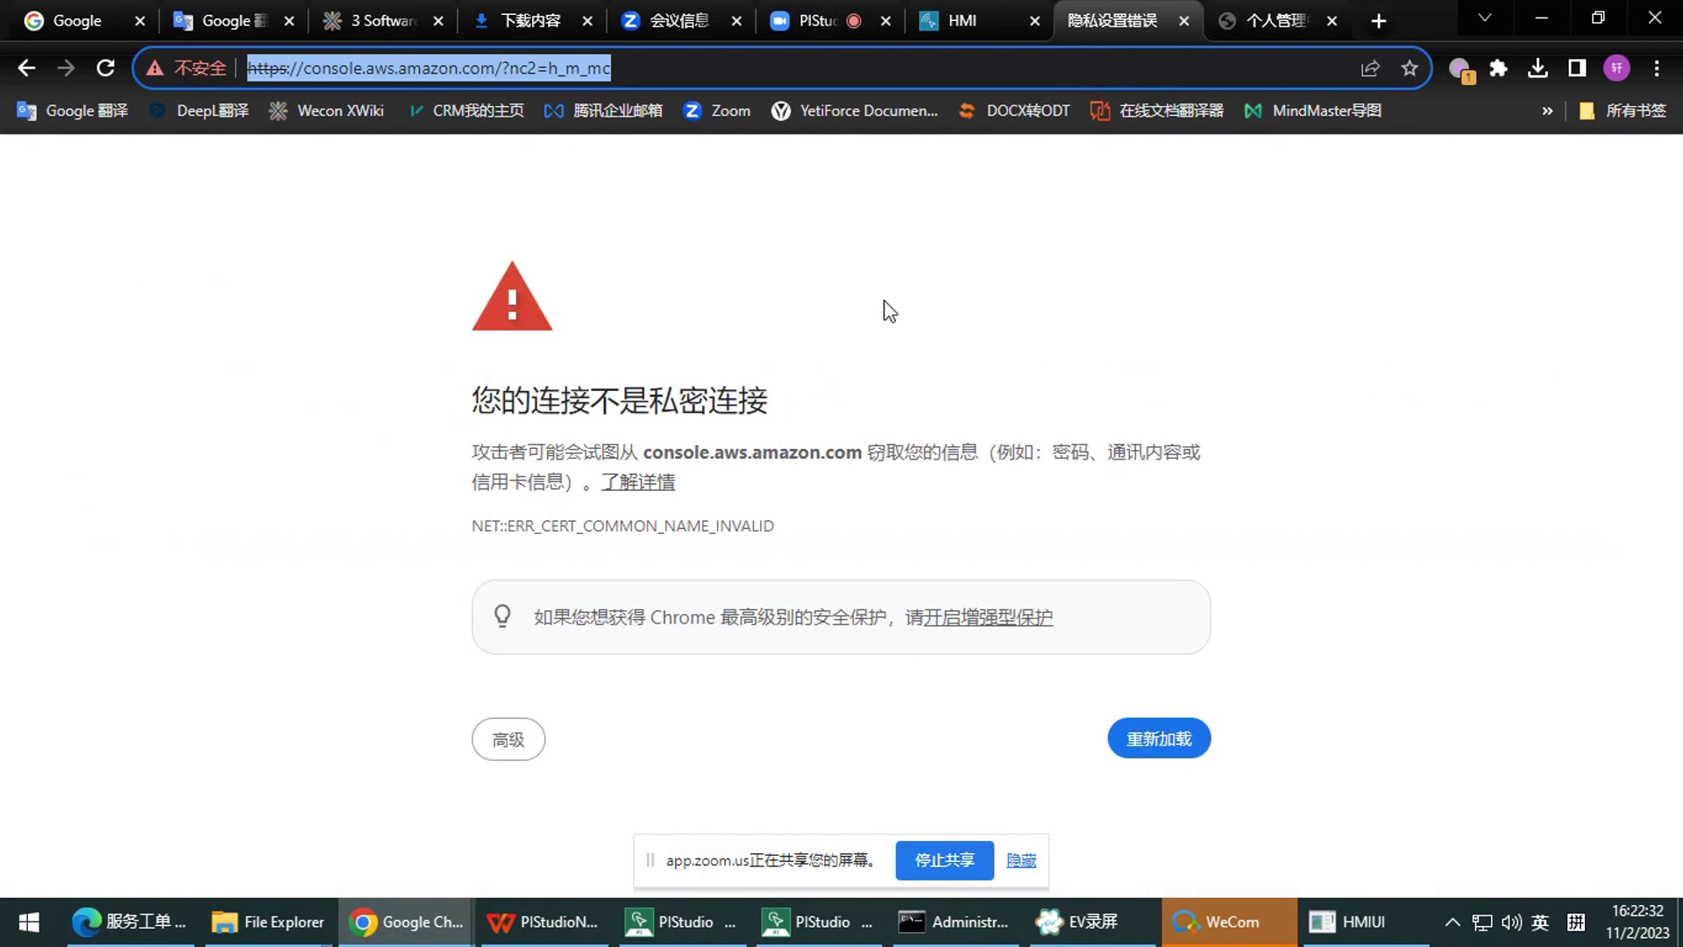
{"action": "left_click", "coordinate": [764, 52]}
{"action": "left_click", "coordinate": [1461, 69]}
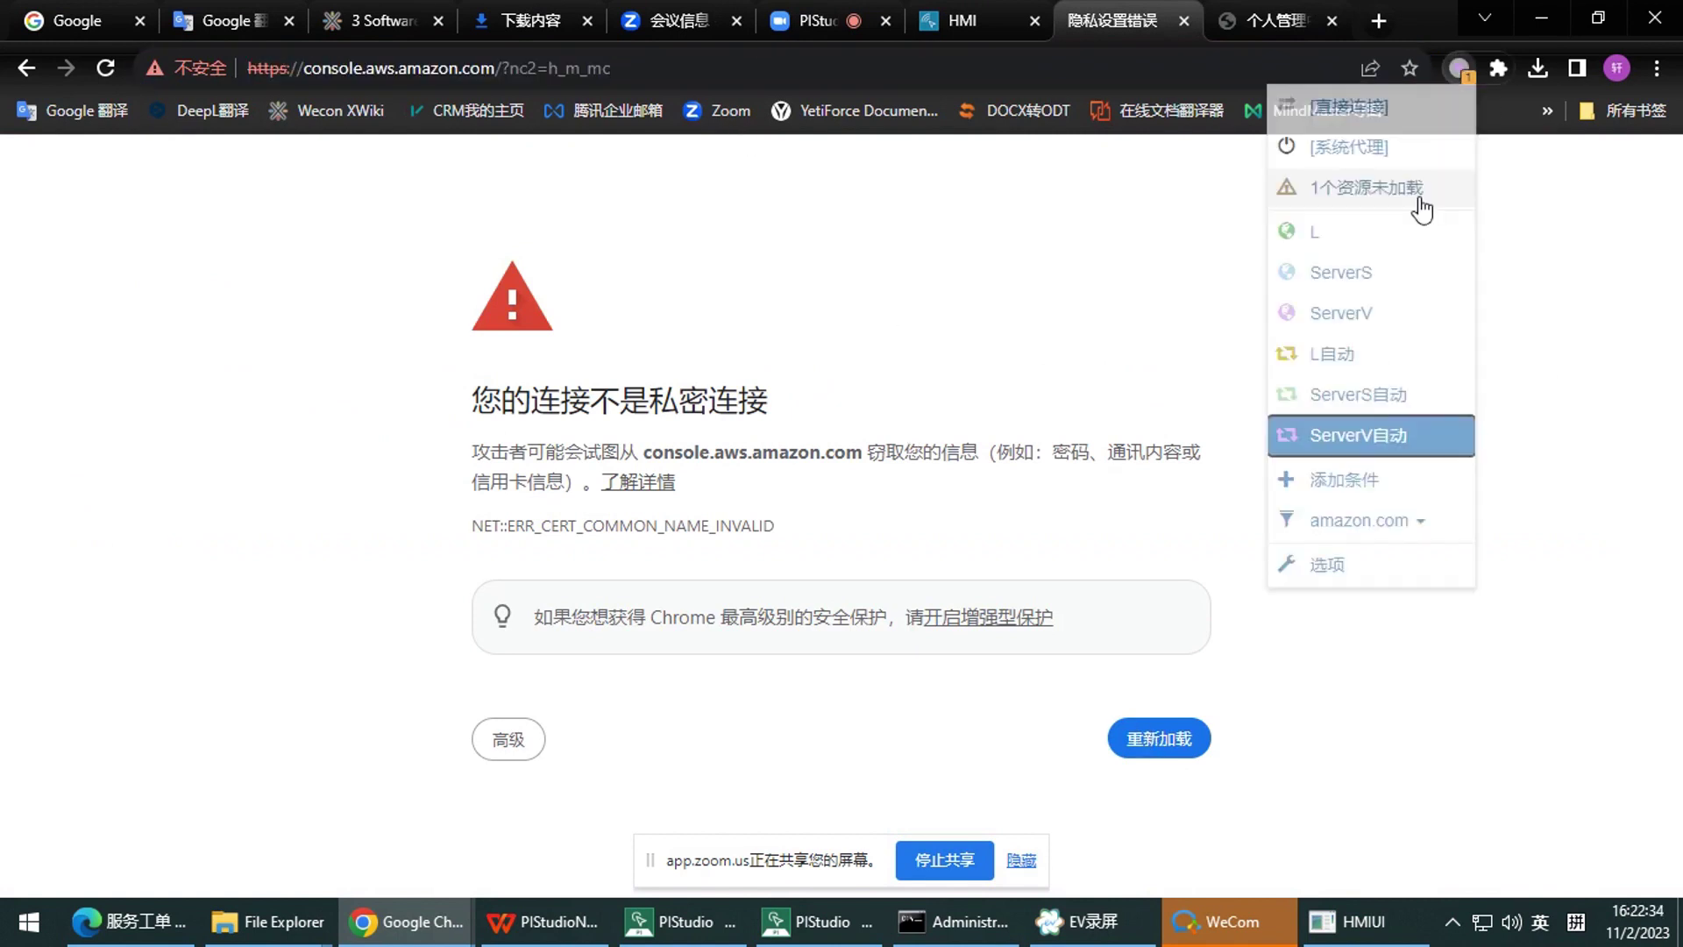
{"action": "left_click", "coordinate": [1390, 522]}
{"action": "left_click", "coordinate": [1401, 655]}
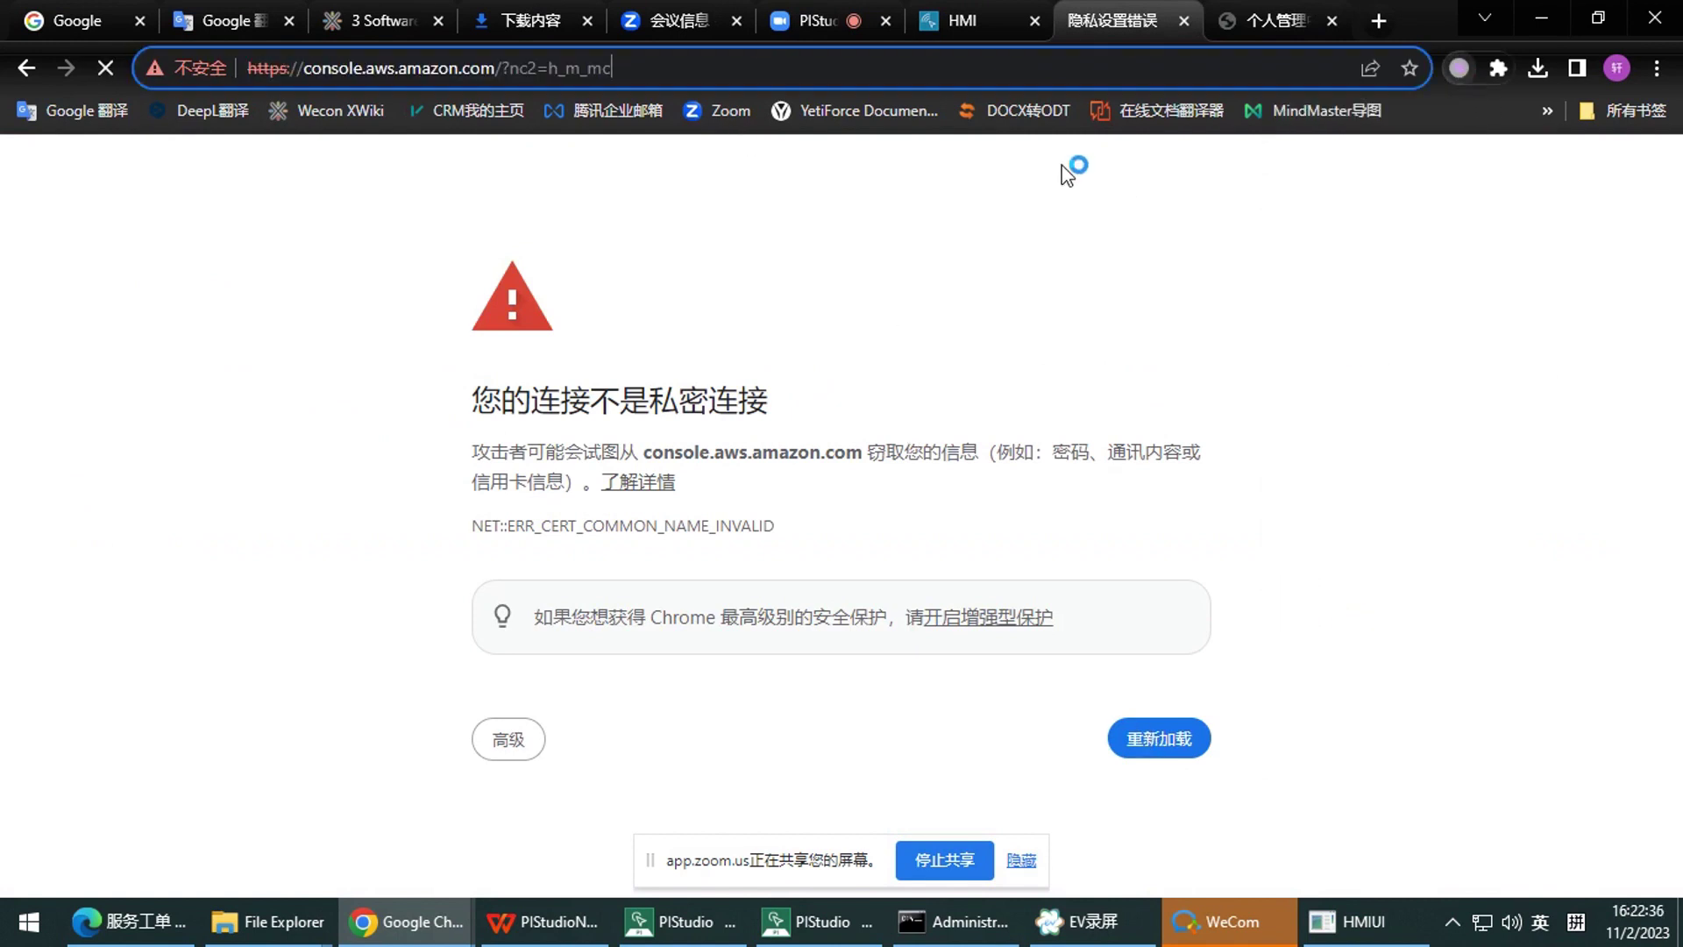
{"action": "left_click", "coordinate": [1052, 58]}
{"action": "key", "text": "BackSpace"}
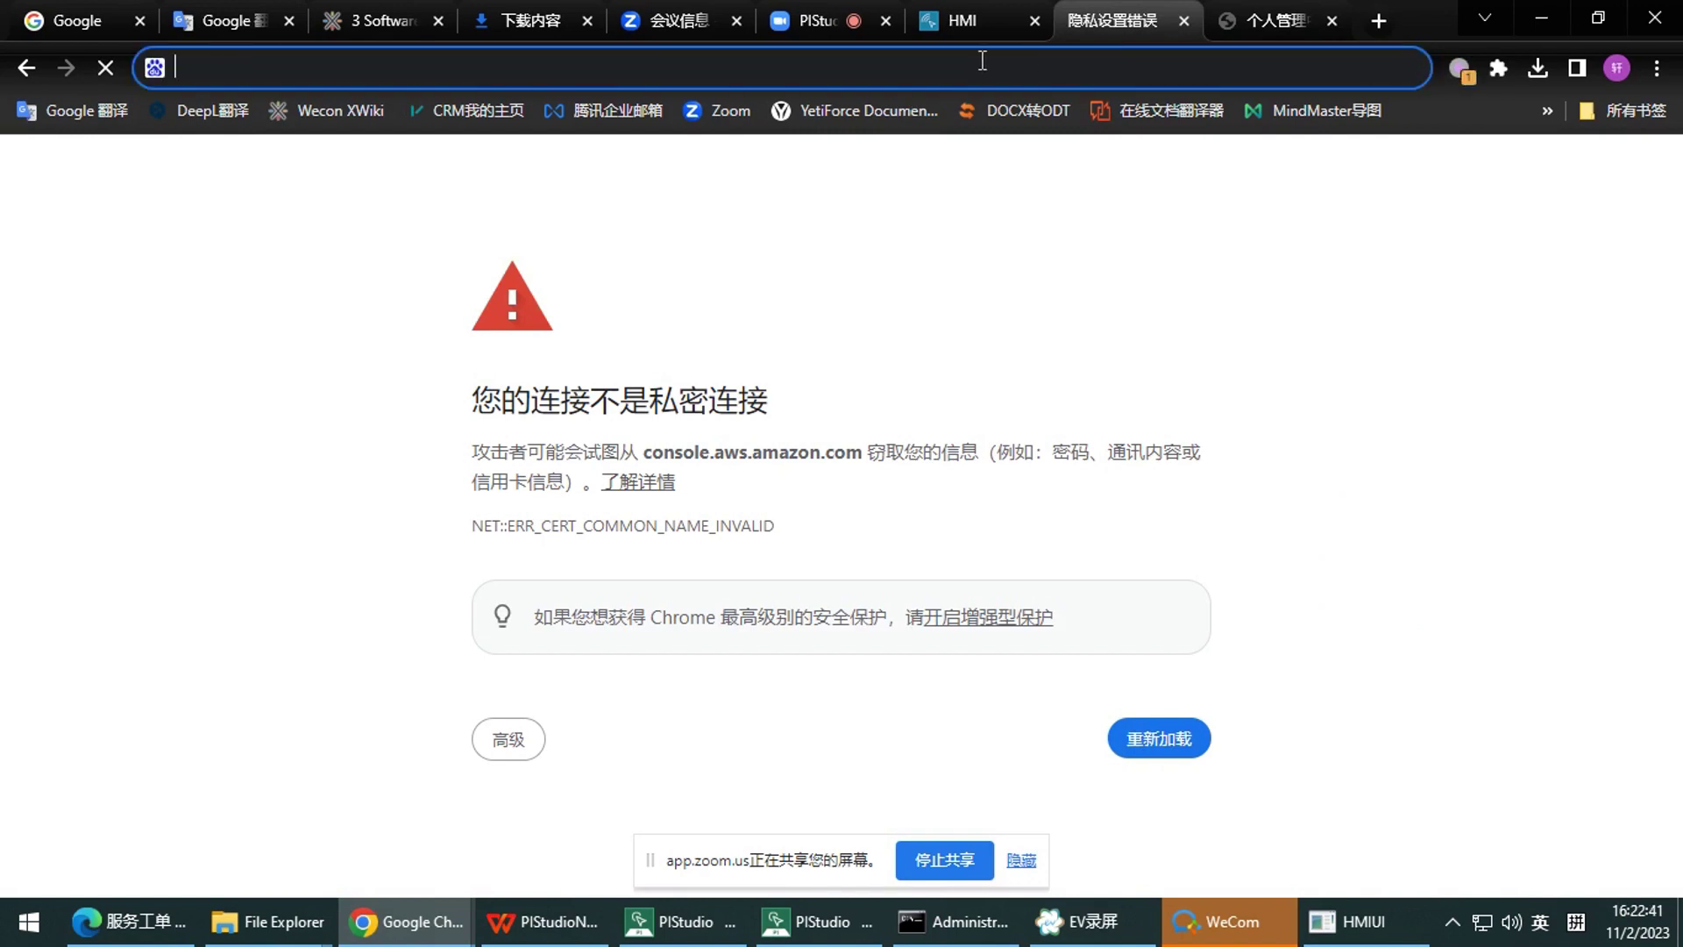
Replace the error tab with the AWS China website and open Google in another tab
{"action": "left_click", "coordinate": [1185, 19]}
{"action": "left_click", "coordinate": [1234, 25]}
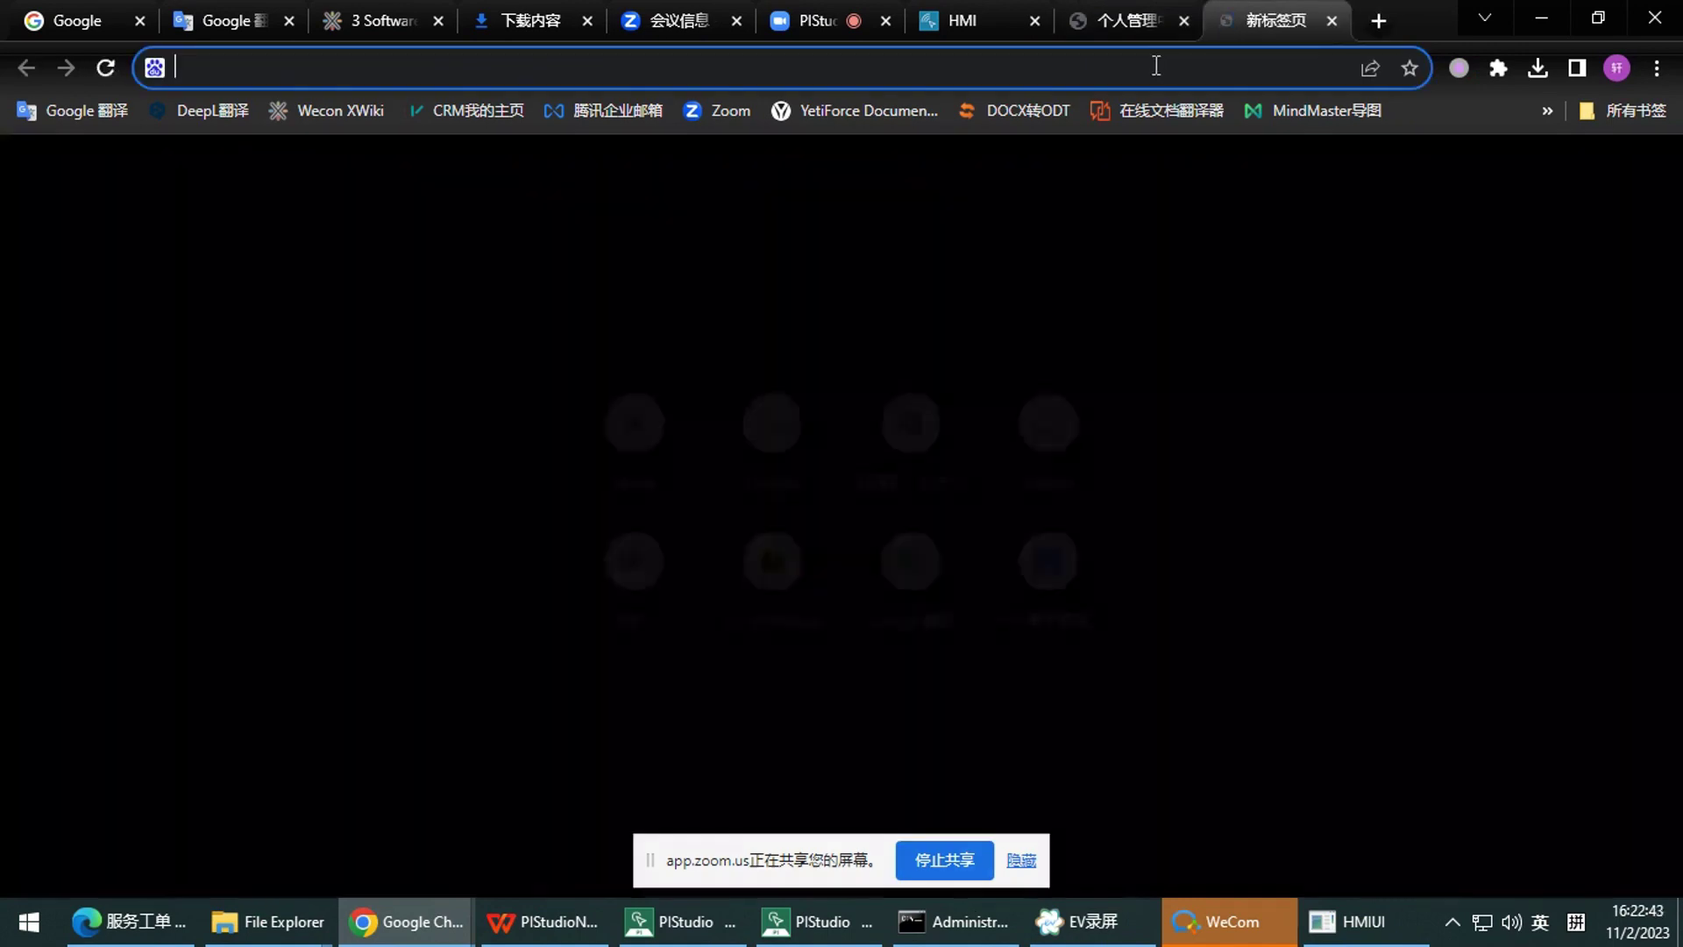
{"action": "type", "text": "aws"}
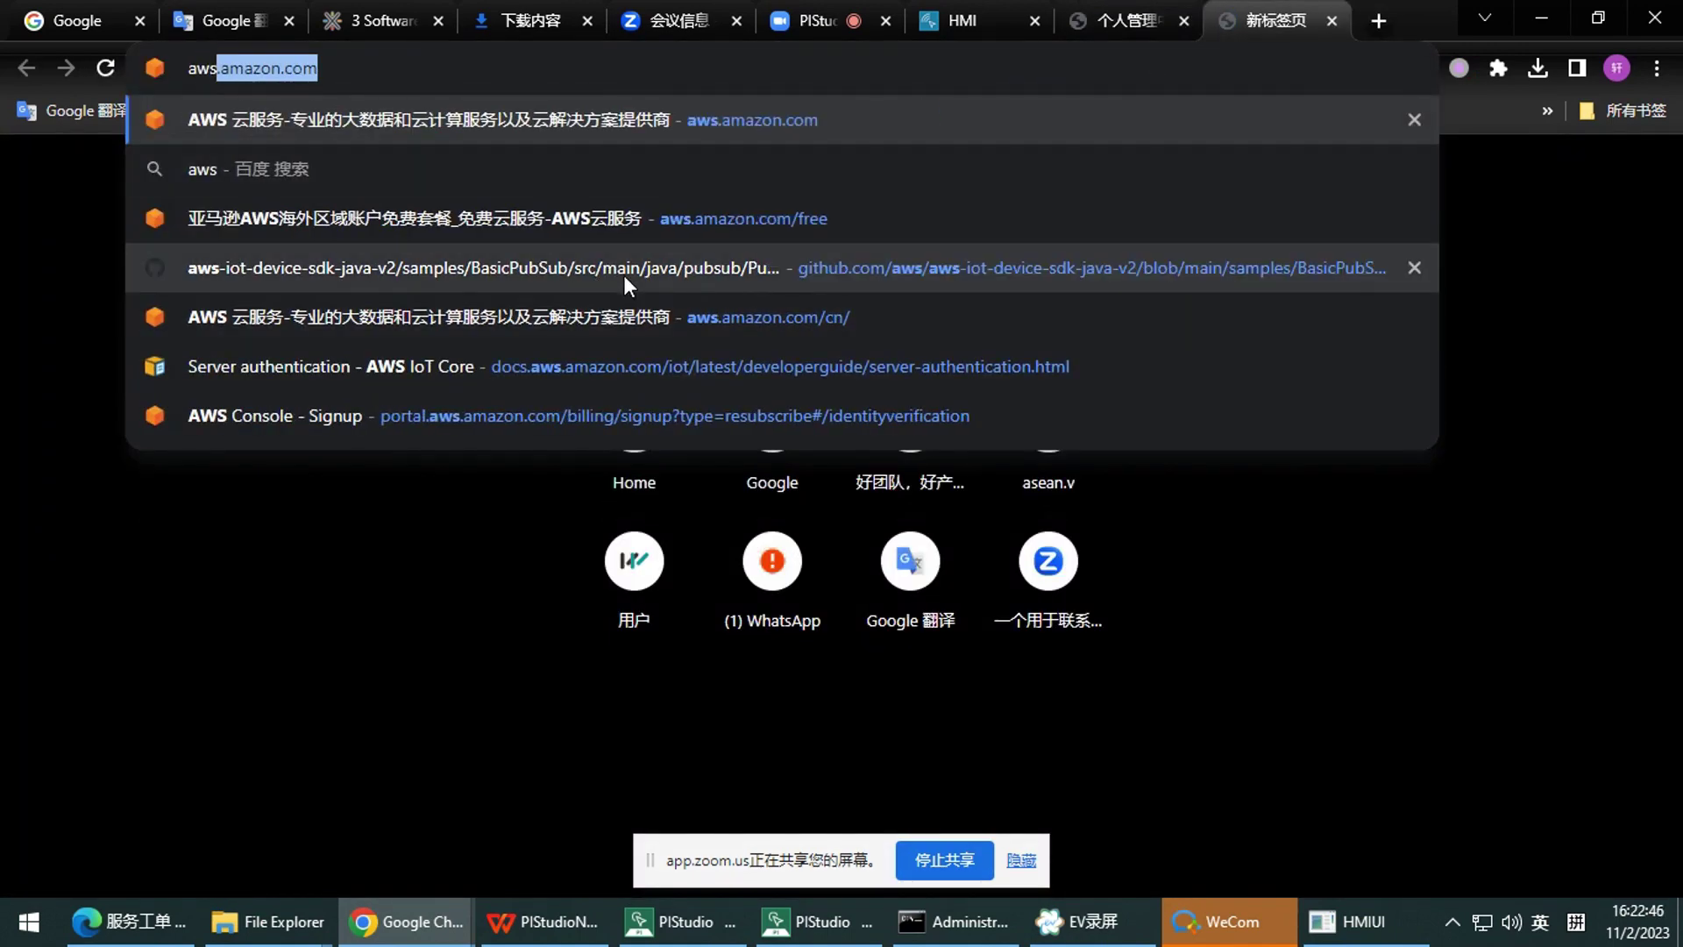
{"action": "left_click", "coordinate": [595, 313]}
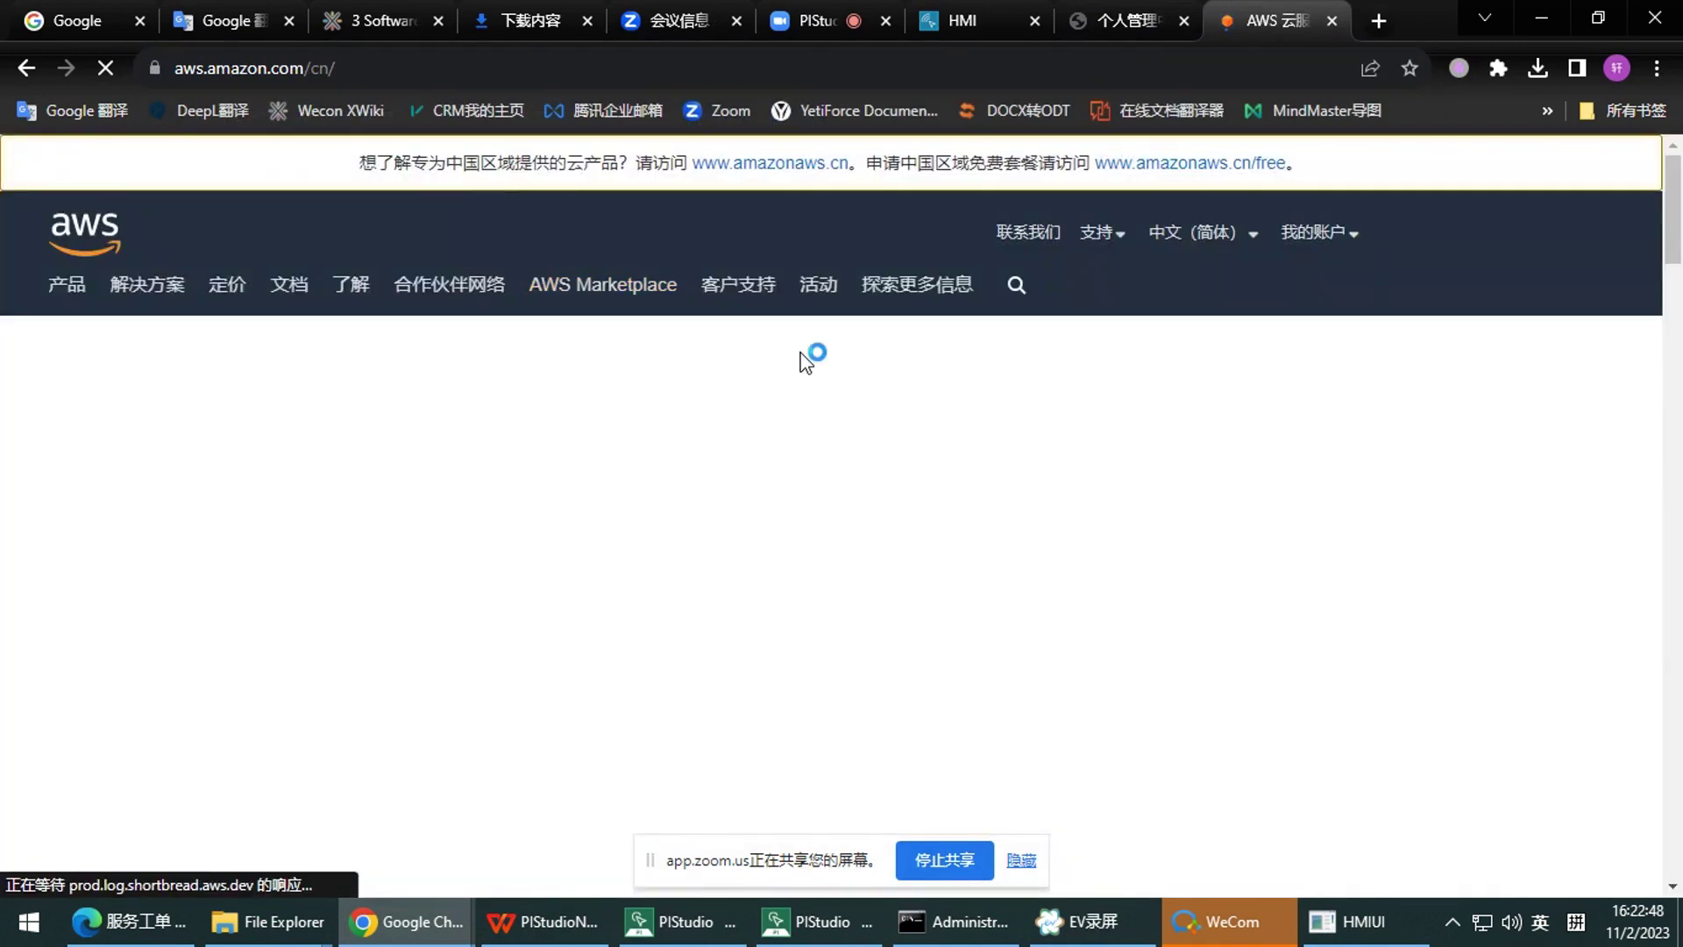
{"action": "left_click", "coordinate": [1322, 237]}
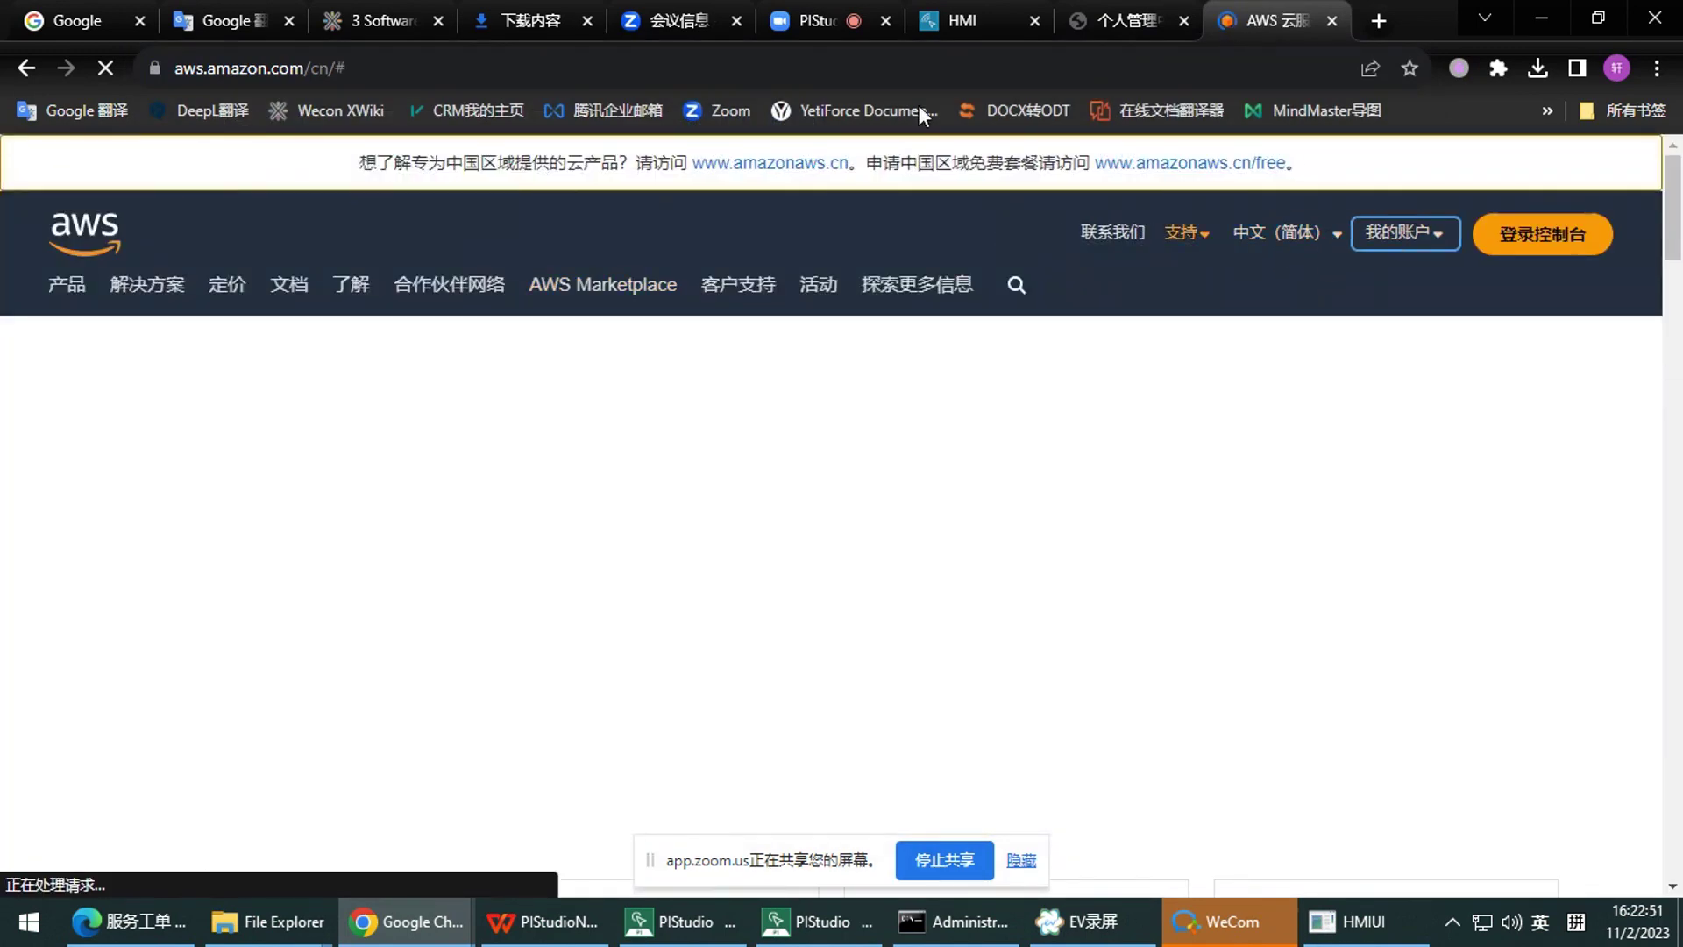
{"action": "left_click", "coordinate": [1382, 23]}
{"action": "left_click", "coordinate": [741, 471]}
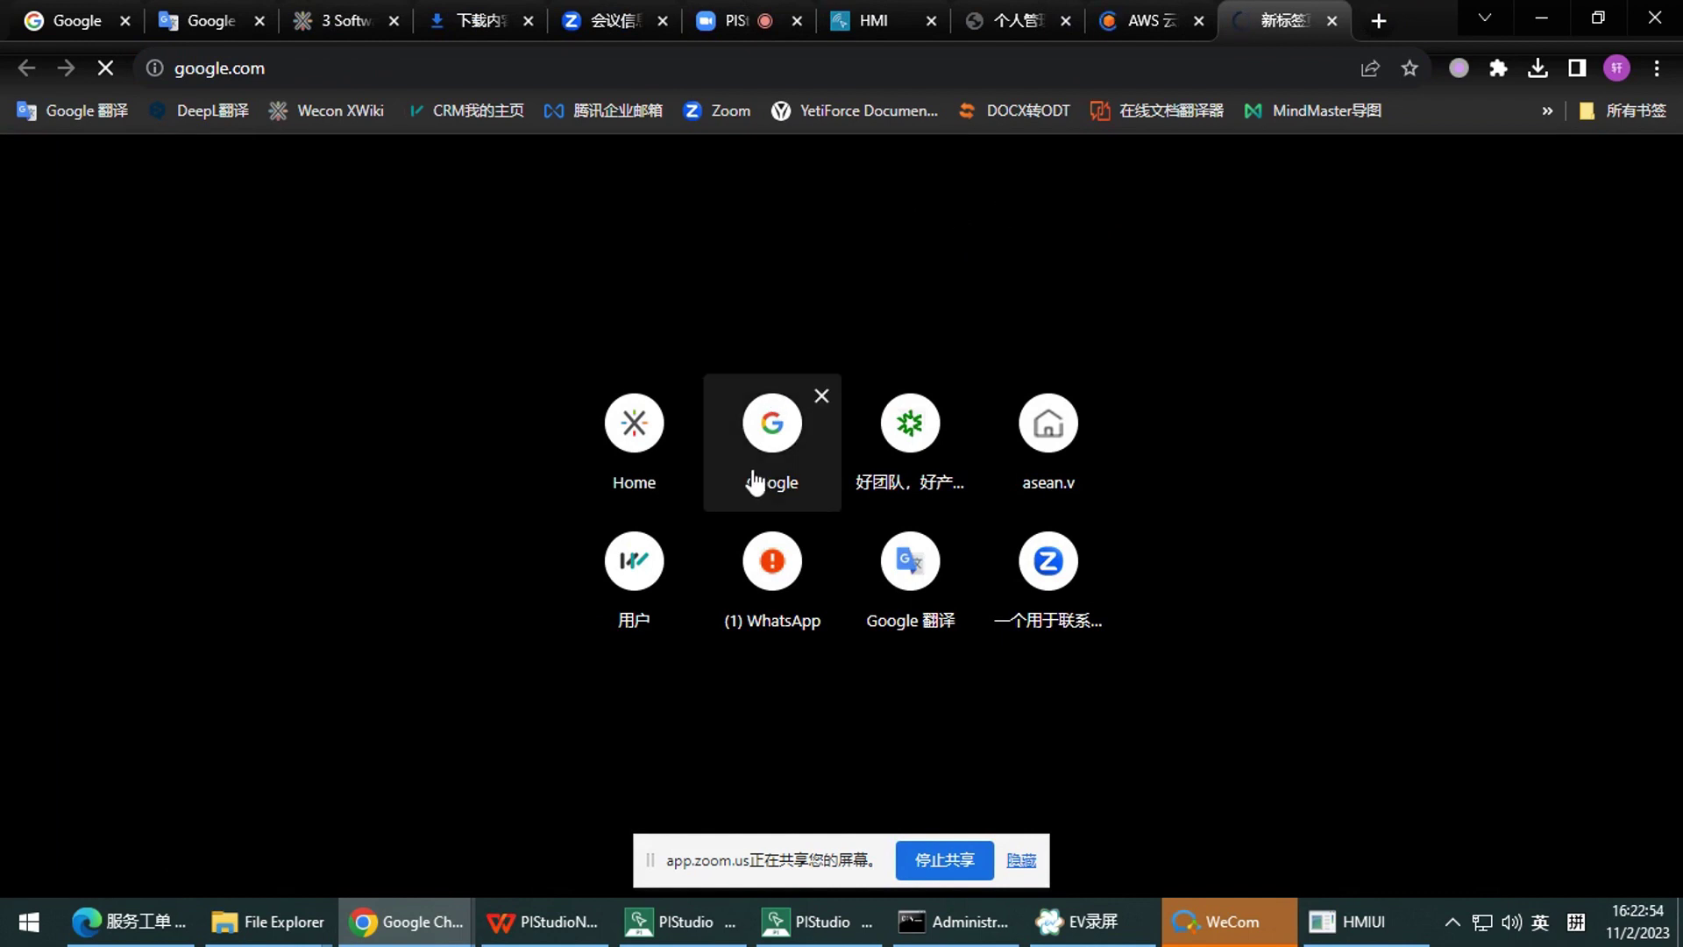
Switch to the ServerV automatic proxy profile and search Google for AWS
{"action": "left_click", "coordinate": [1462, 69]}
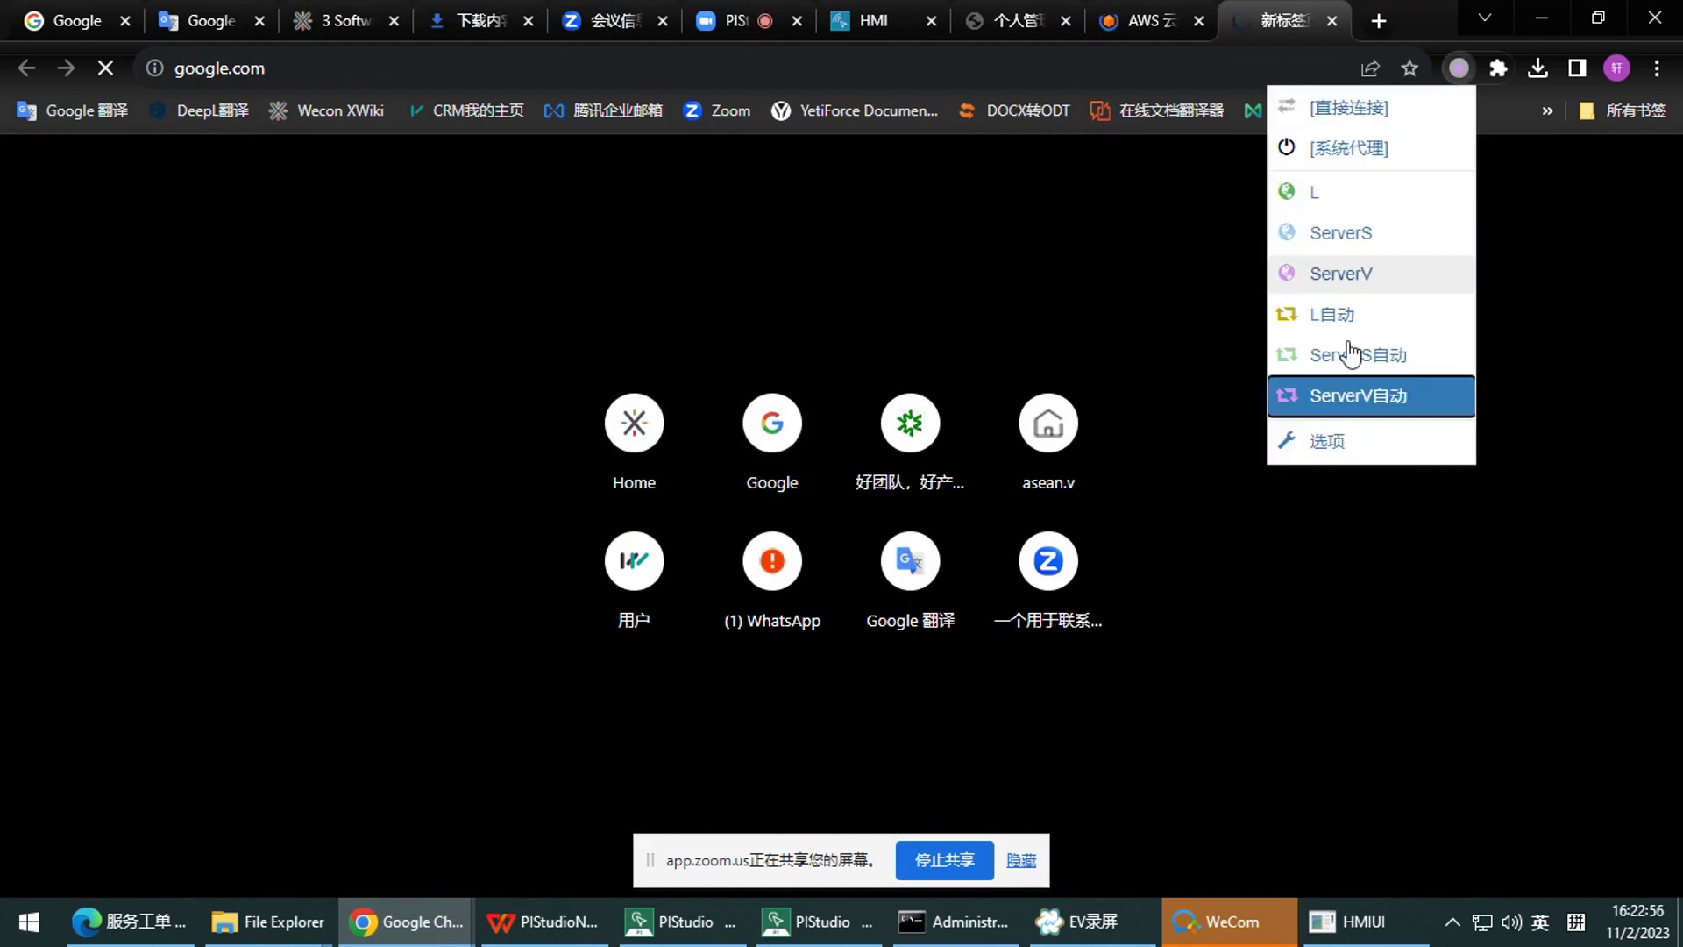
{"action": "left_click", "coordinate": [1356, 399]}
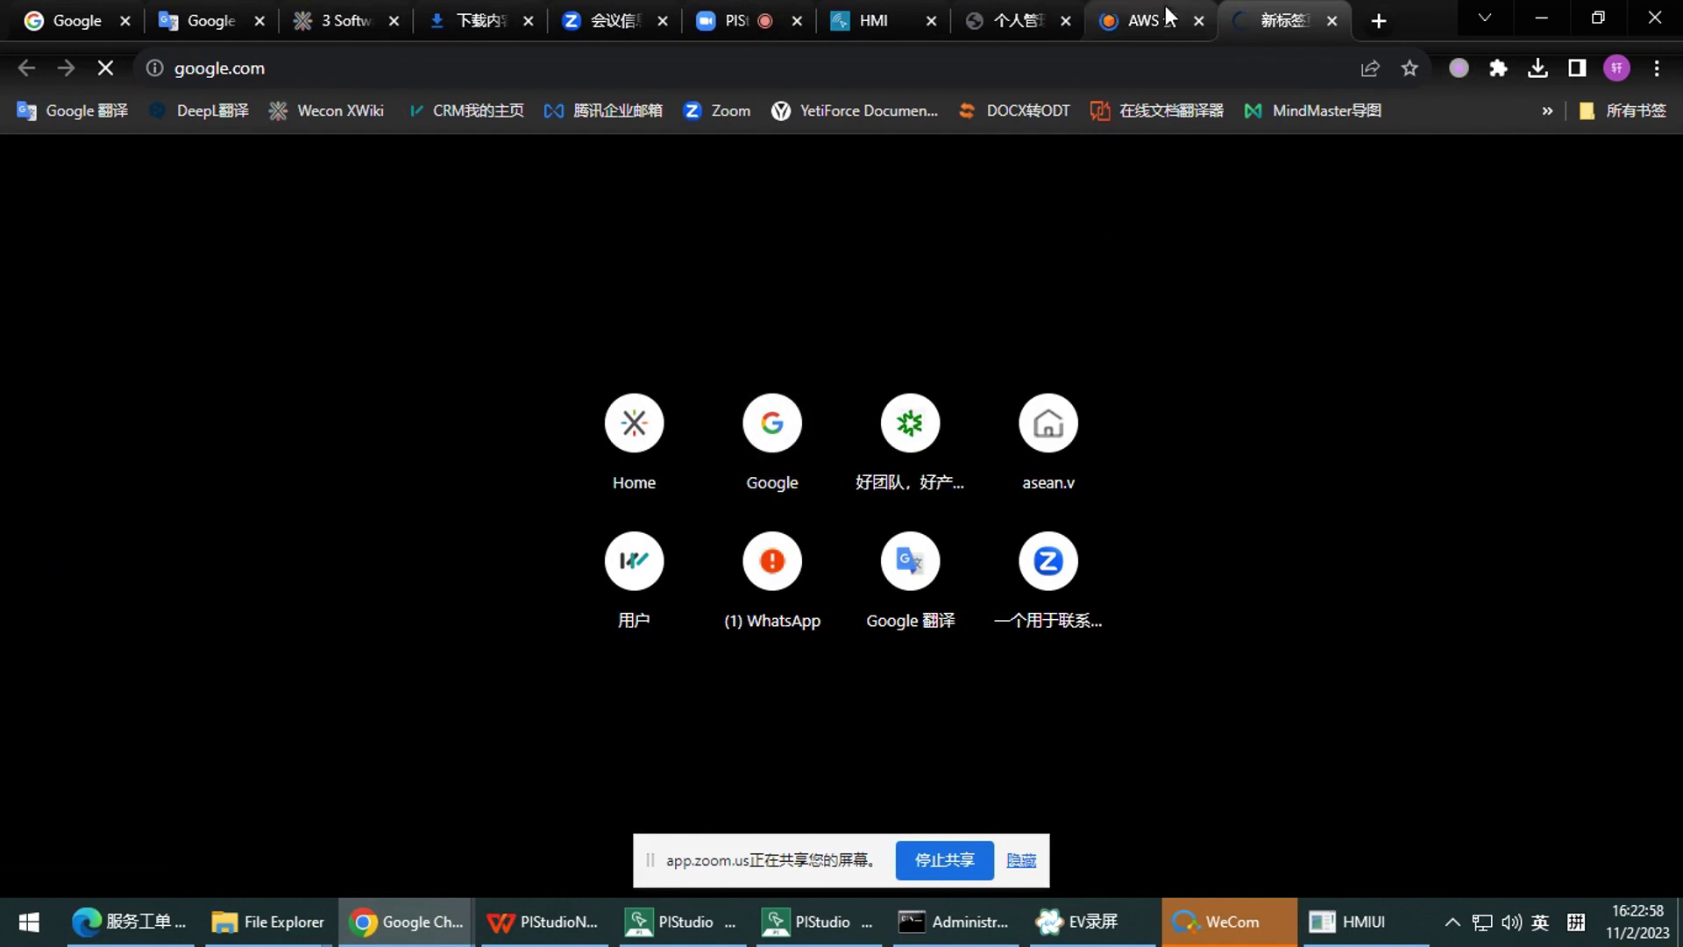
{"action": "left_click", "coordinate": [1159, 13]}
{"action": "left_click", "coordinate": [1282, 21]}
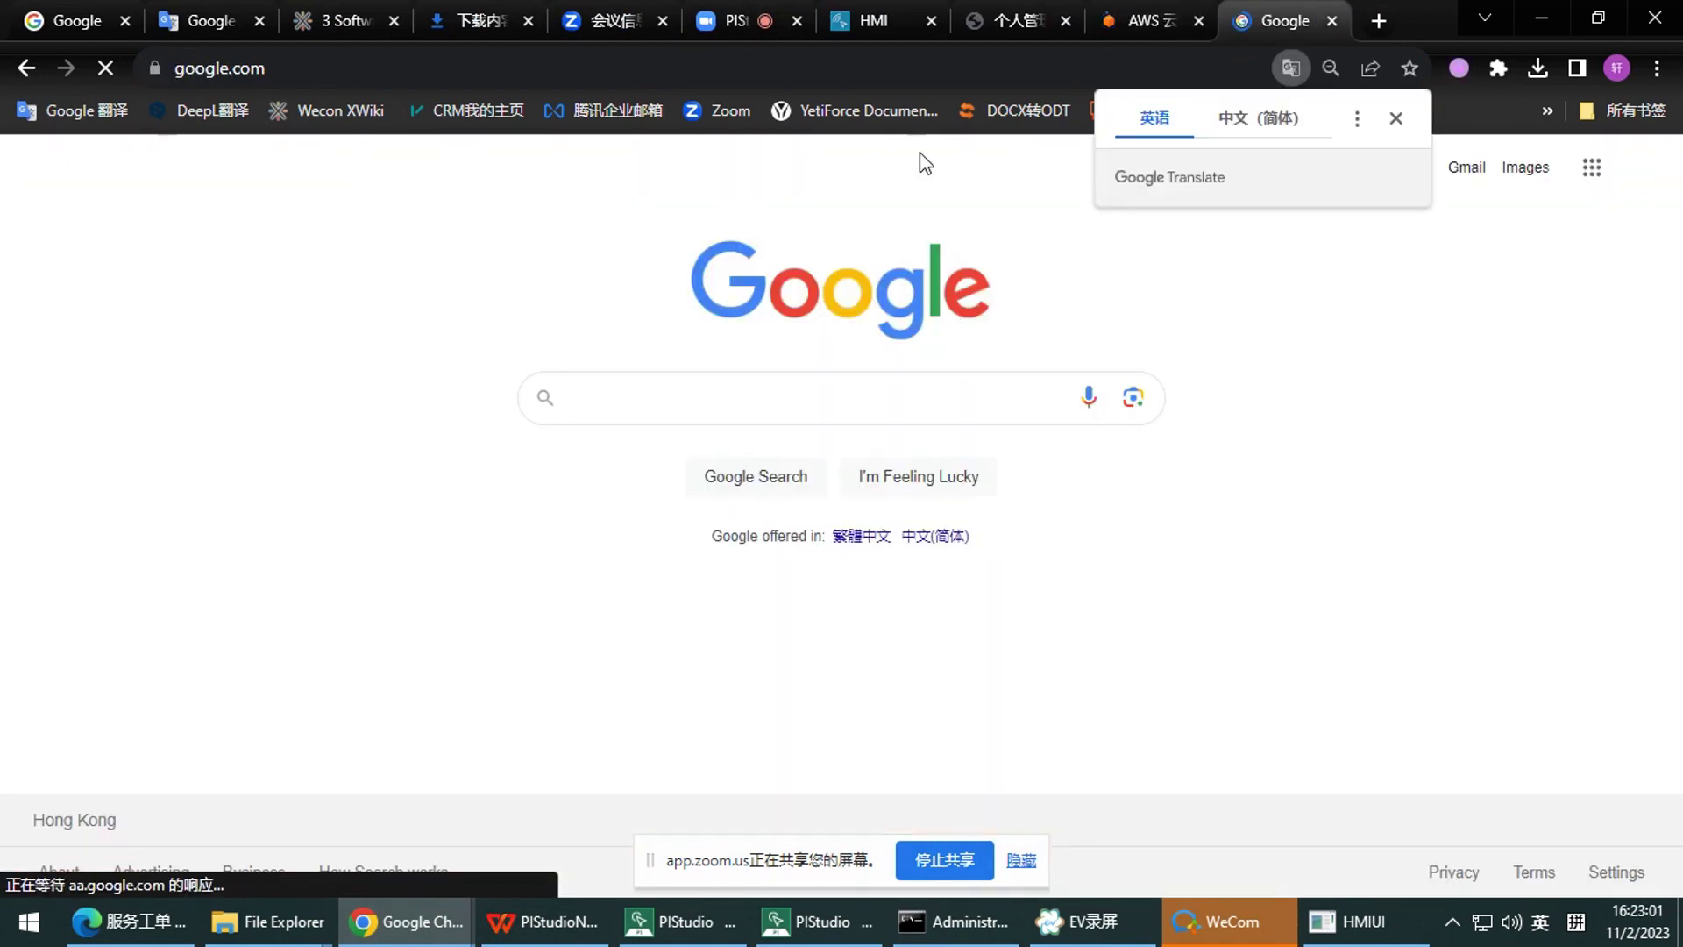
{"action": "left_click", "coordinate": [688, 396]}
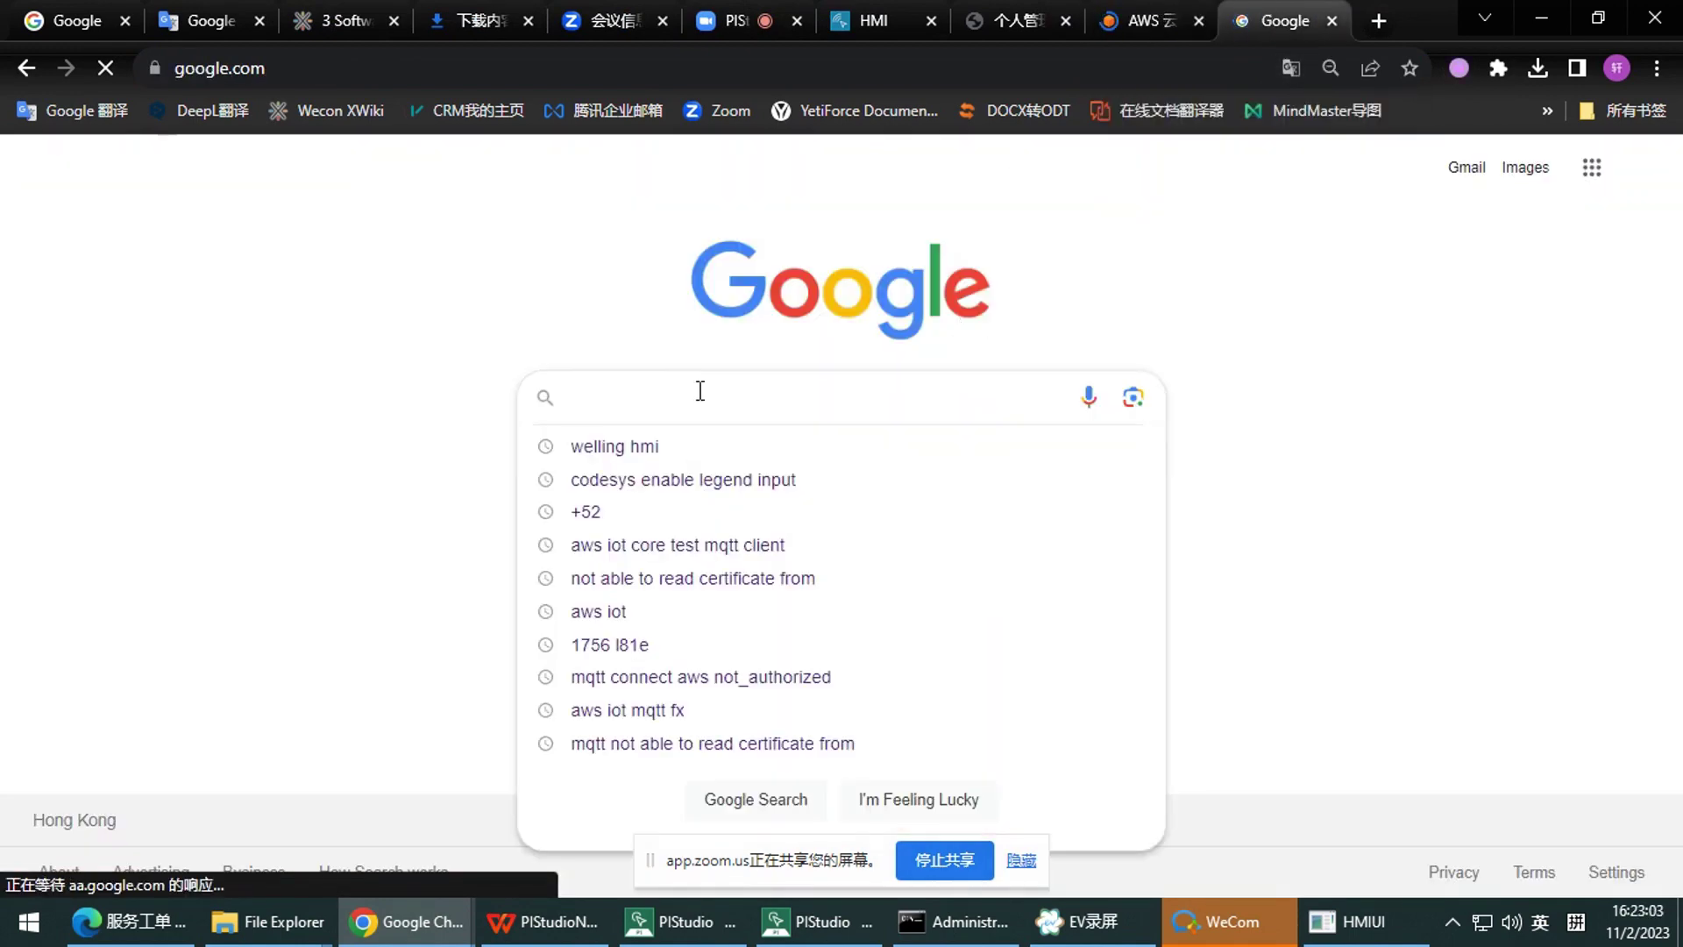
{"action": "type", "text": "AWS"}
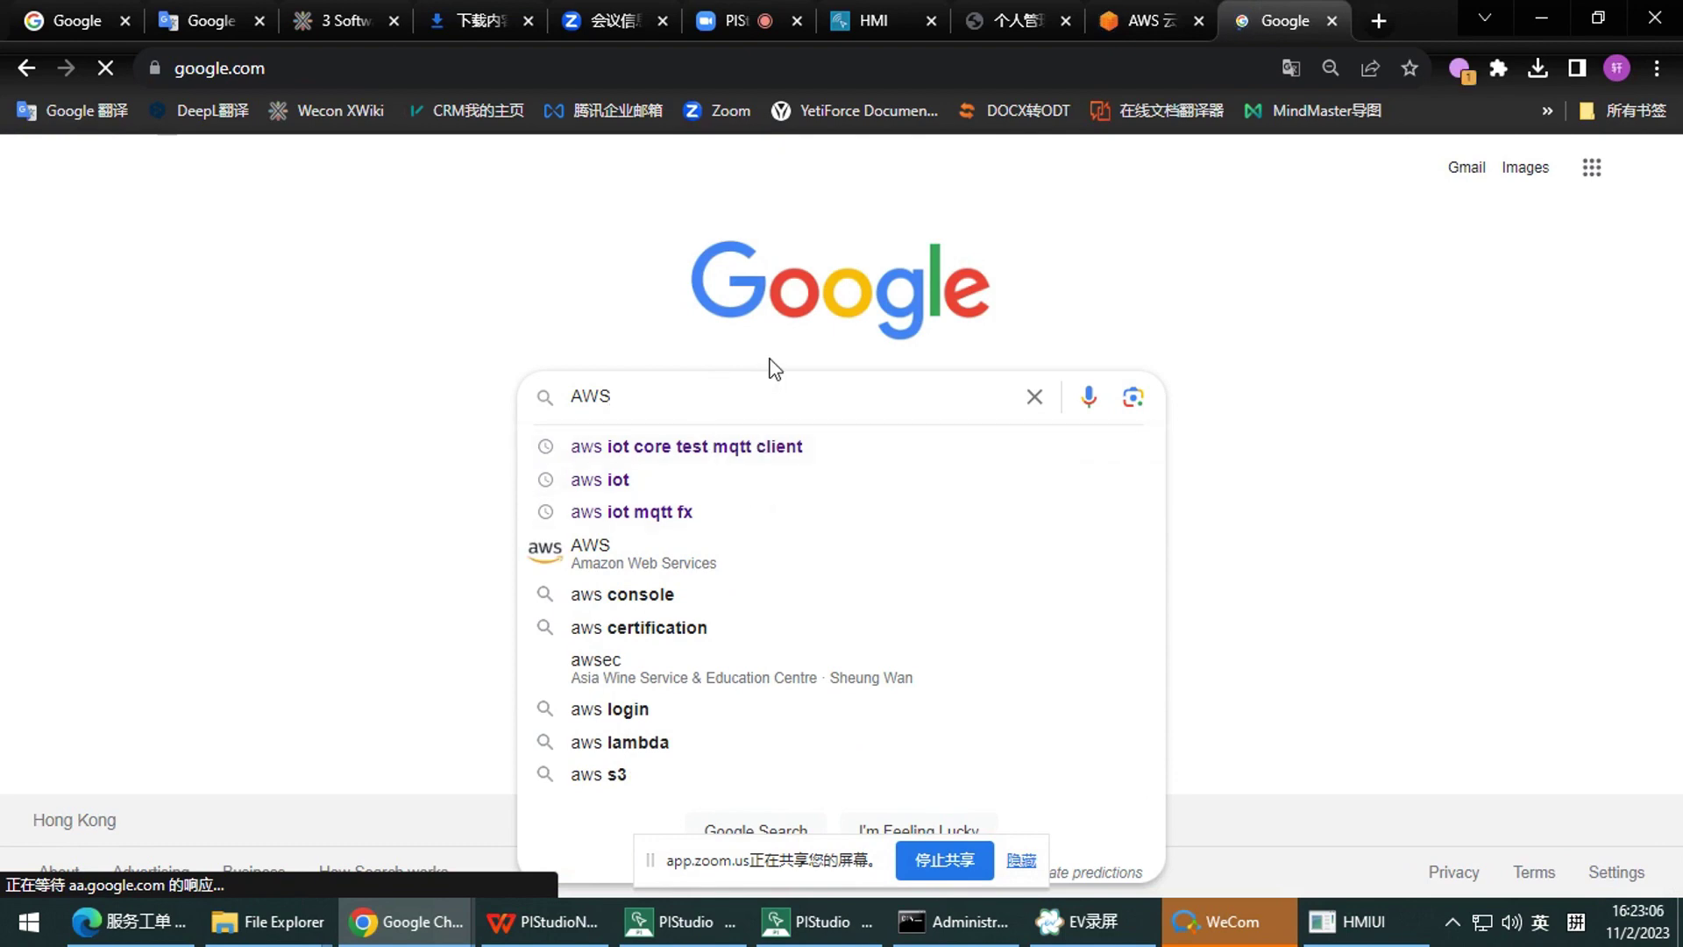
{"action": "left_click", "coordinate": [754, 557]}
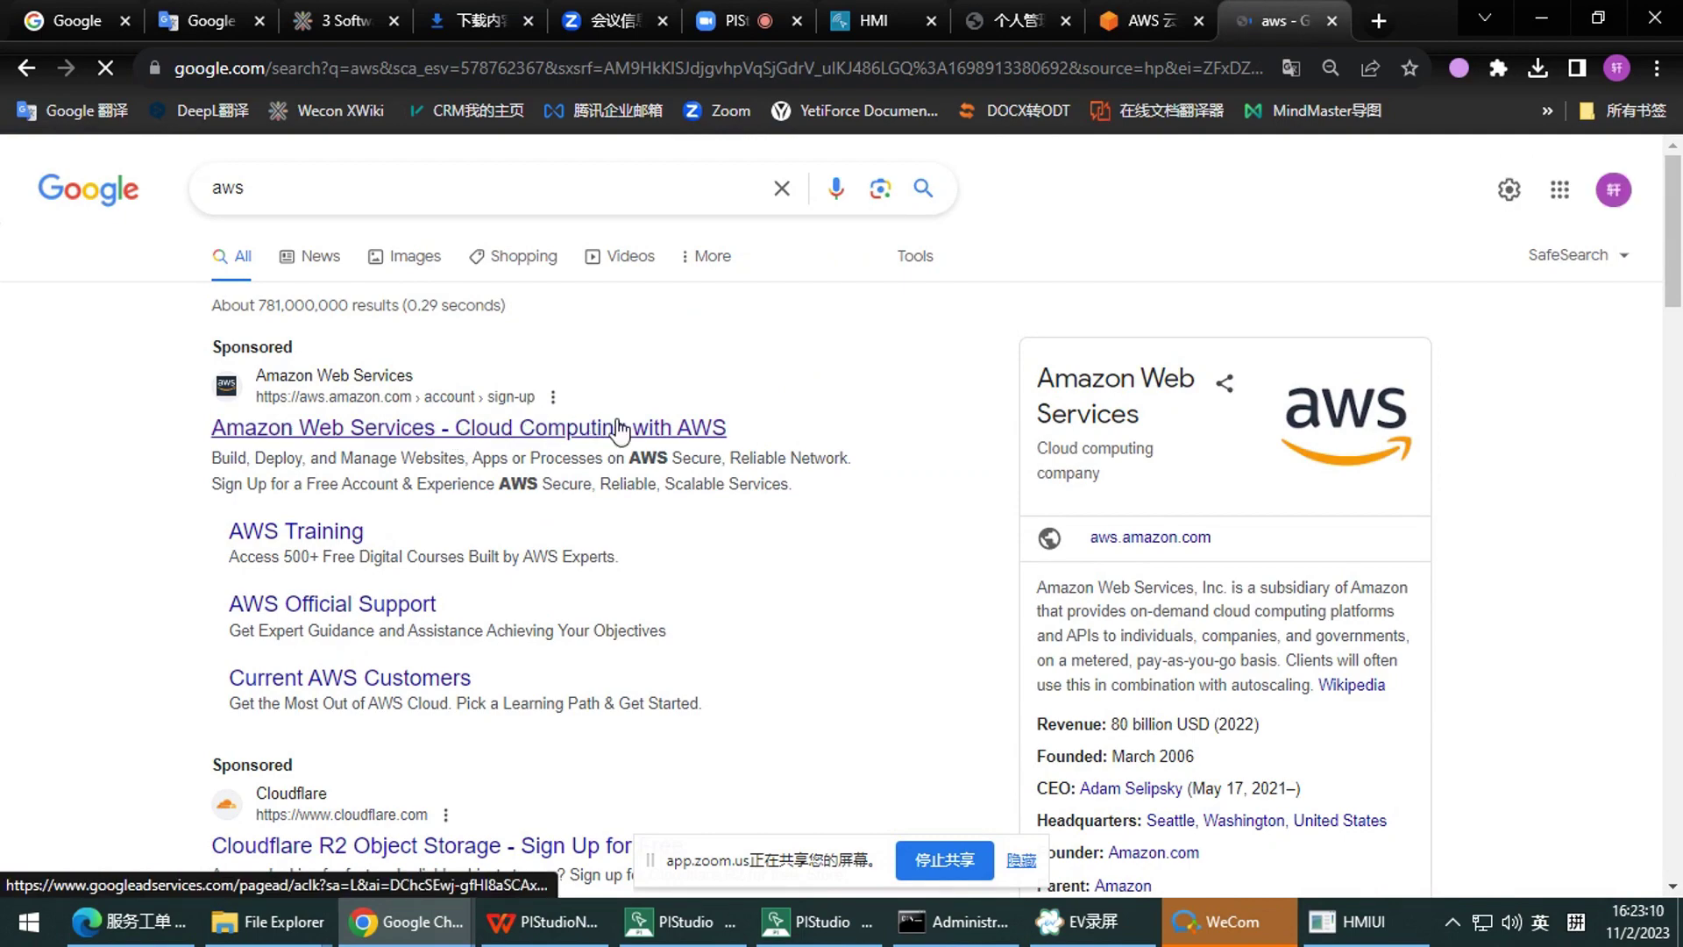
Set googleadservices.com to connect directly, then go to the AWS management console sign-in
{"action": "left_click", "coordinate": [1179, 20]}
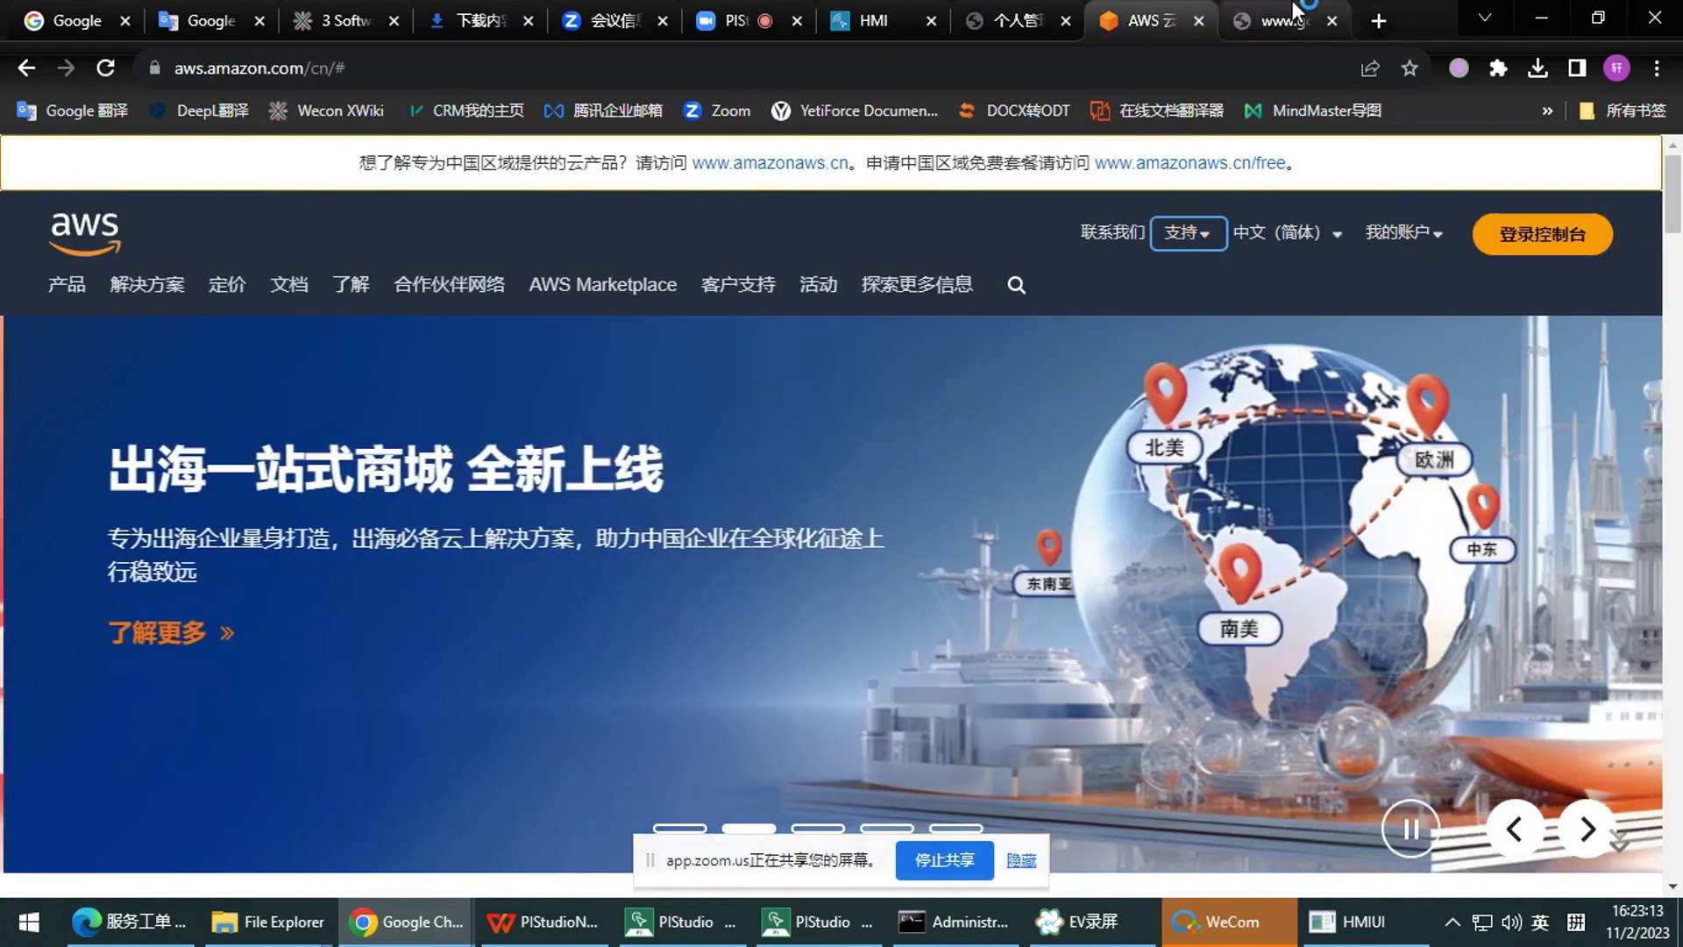
{"action": "left_click", "coordinate": [1292, 5]}
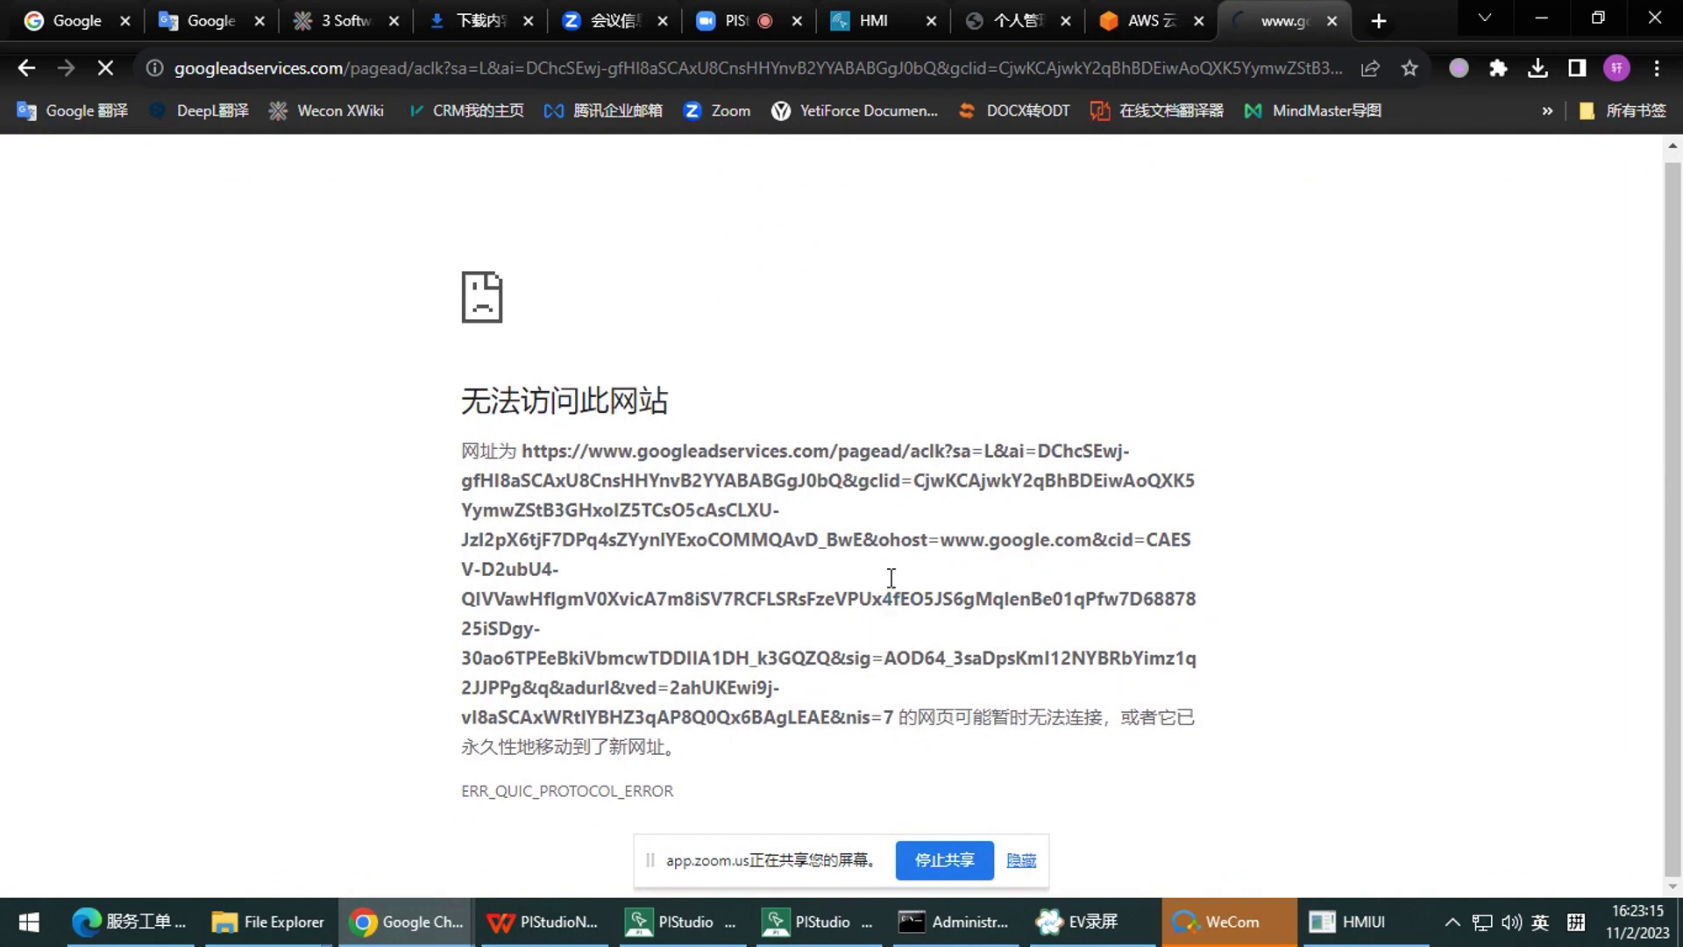
{"action": "left_click", "coordinate": [1466, 68]}
{"action": "left_click", "coordinate": [1357, 487]}
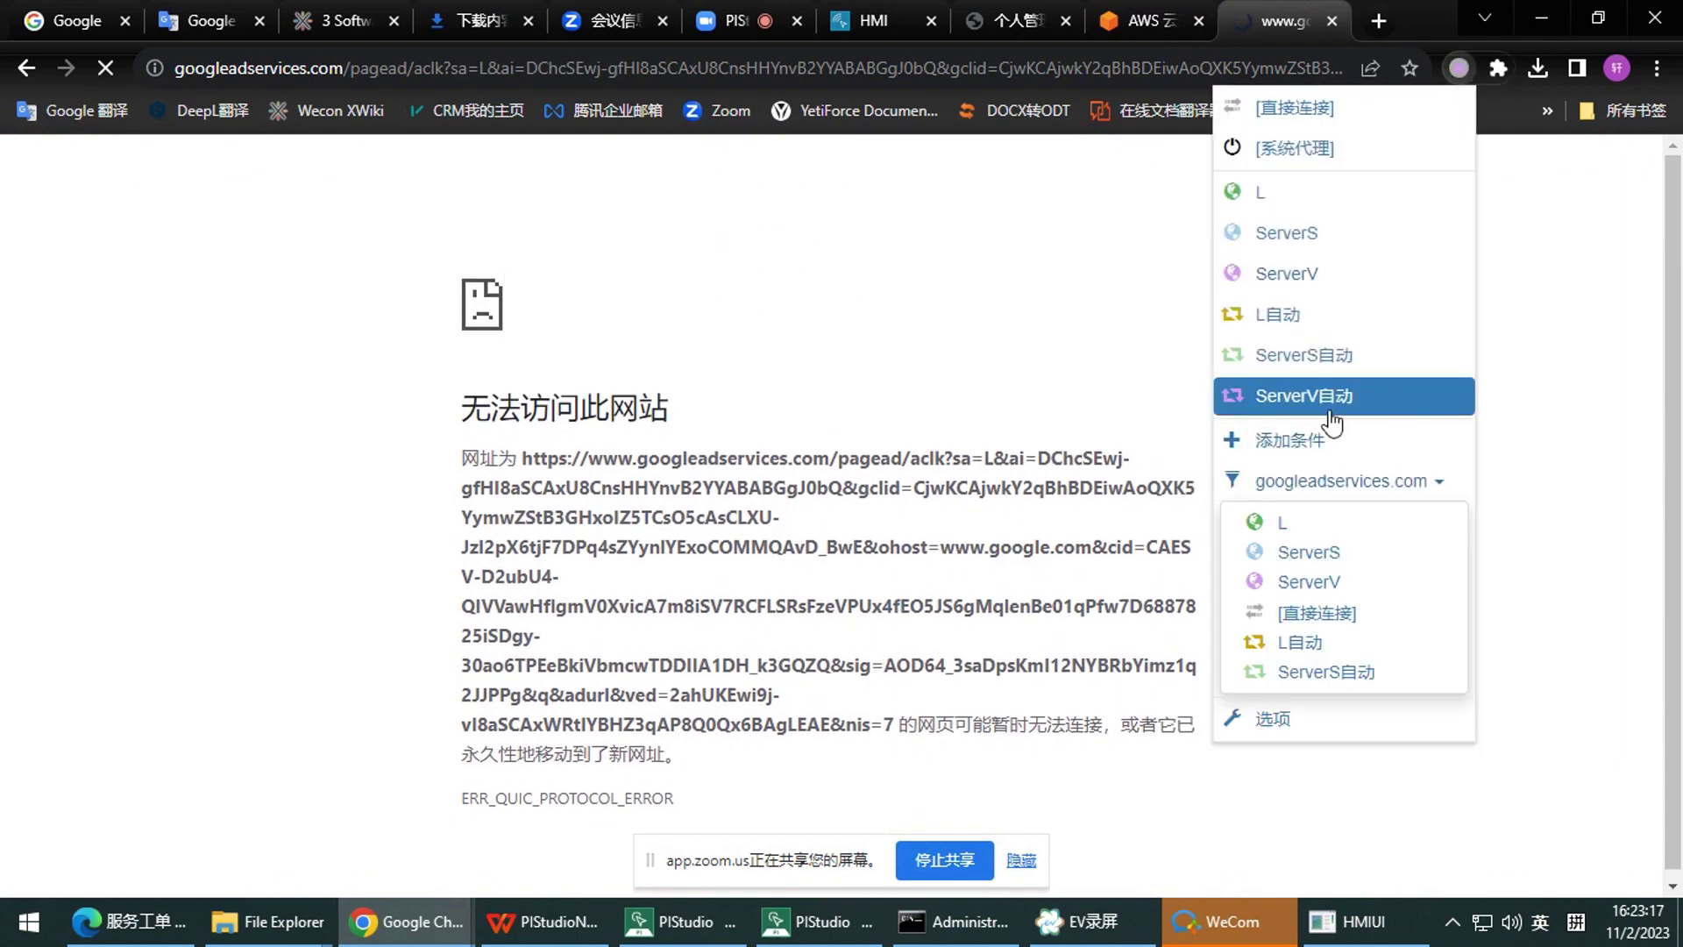
{"action": "left_click", "coordinate": [1346, 612]}
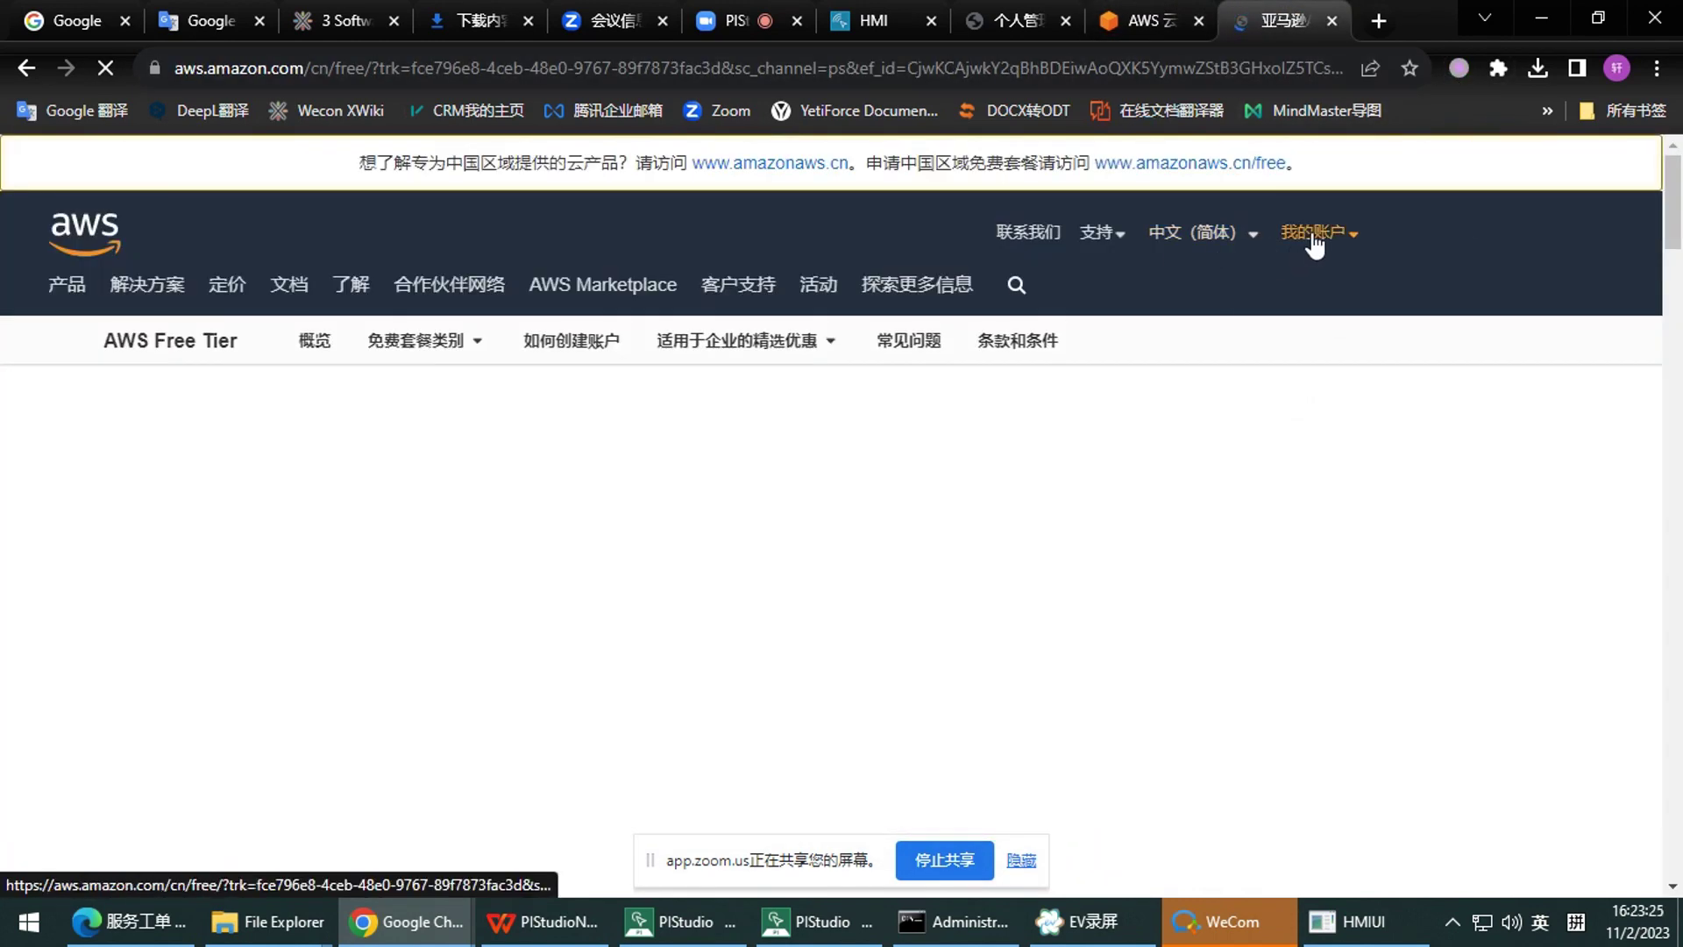
{"action": "left_click", "coordinate": [1315, 237]}
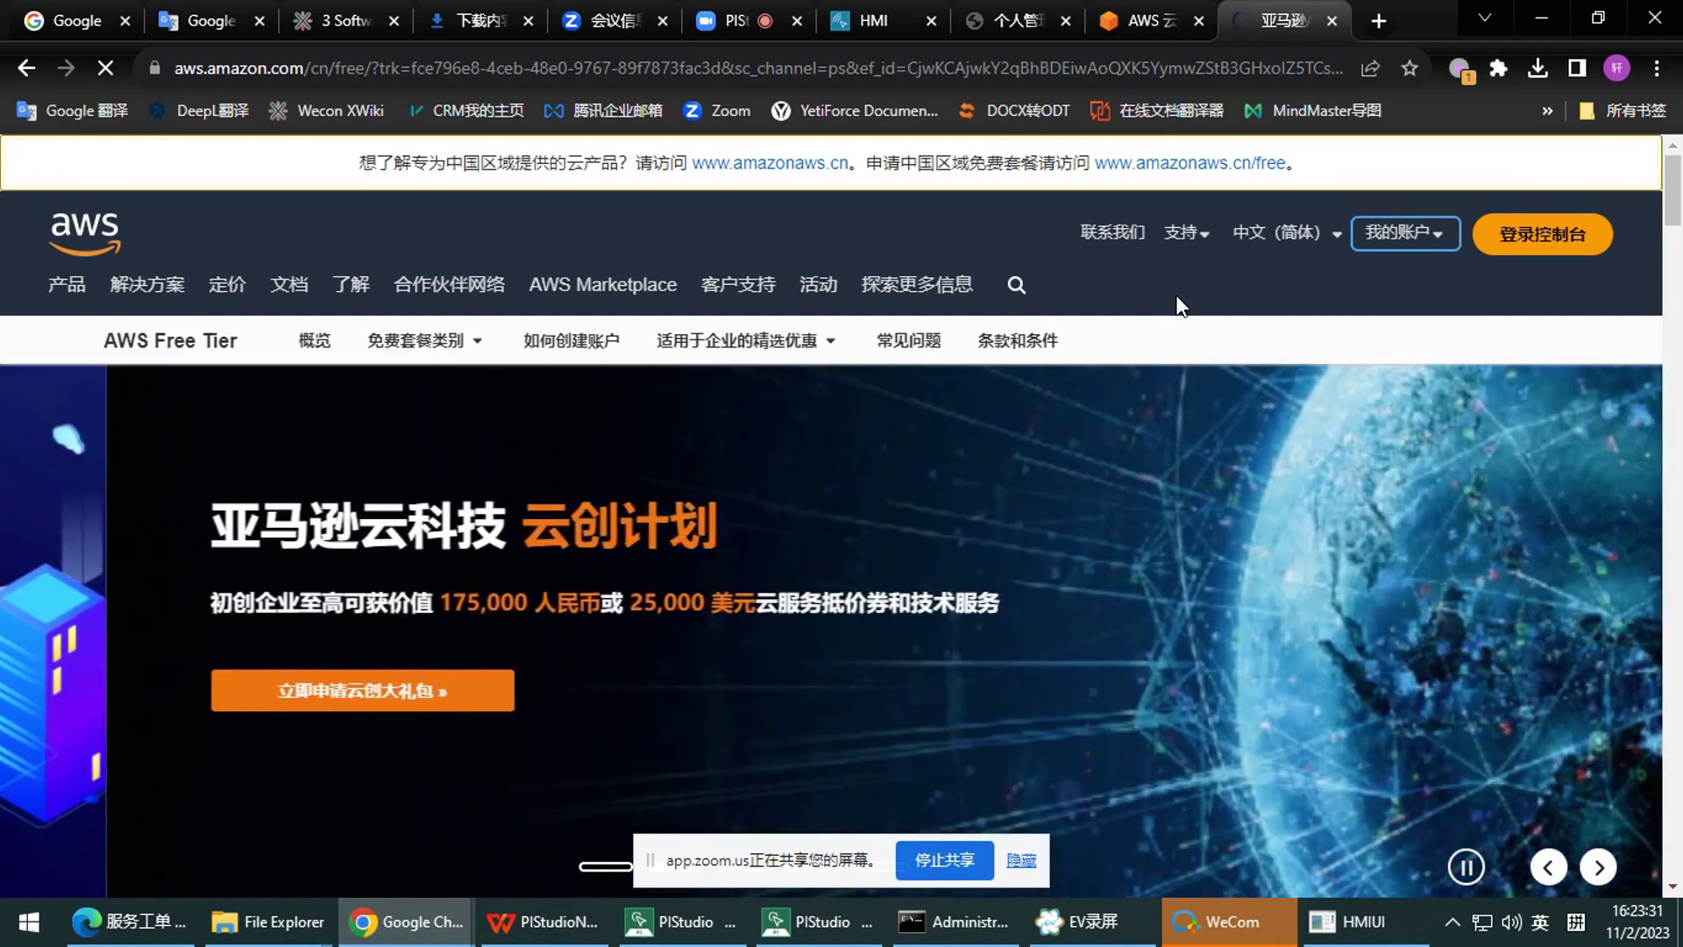
{"action": "left_click", "coordinate": [1540, 249]}
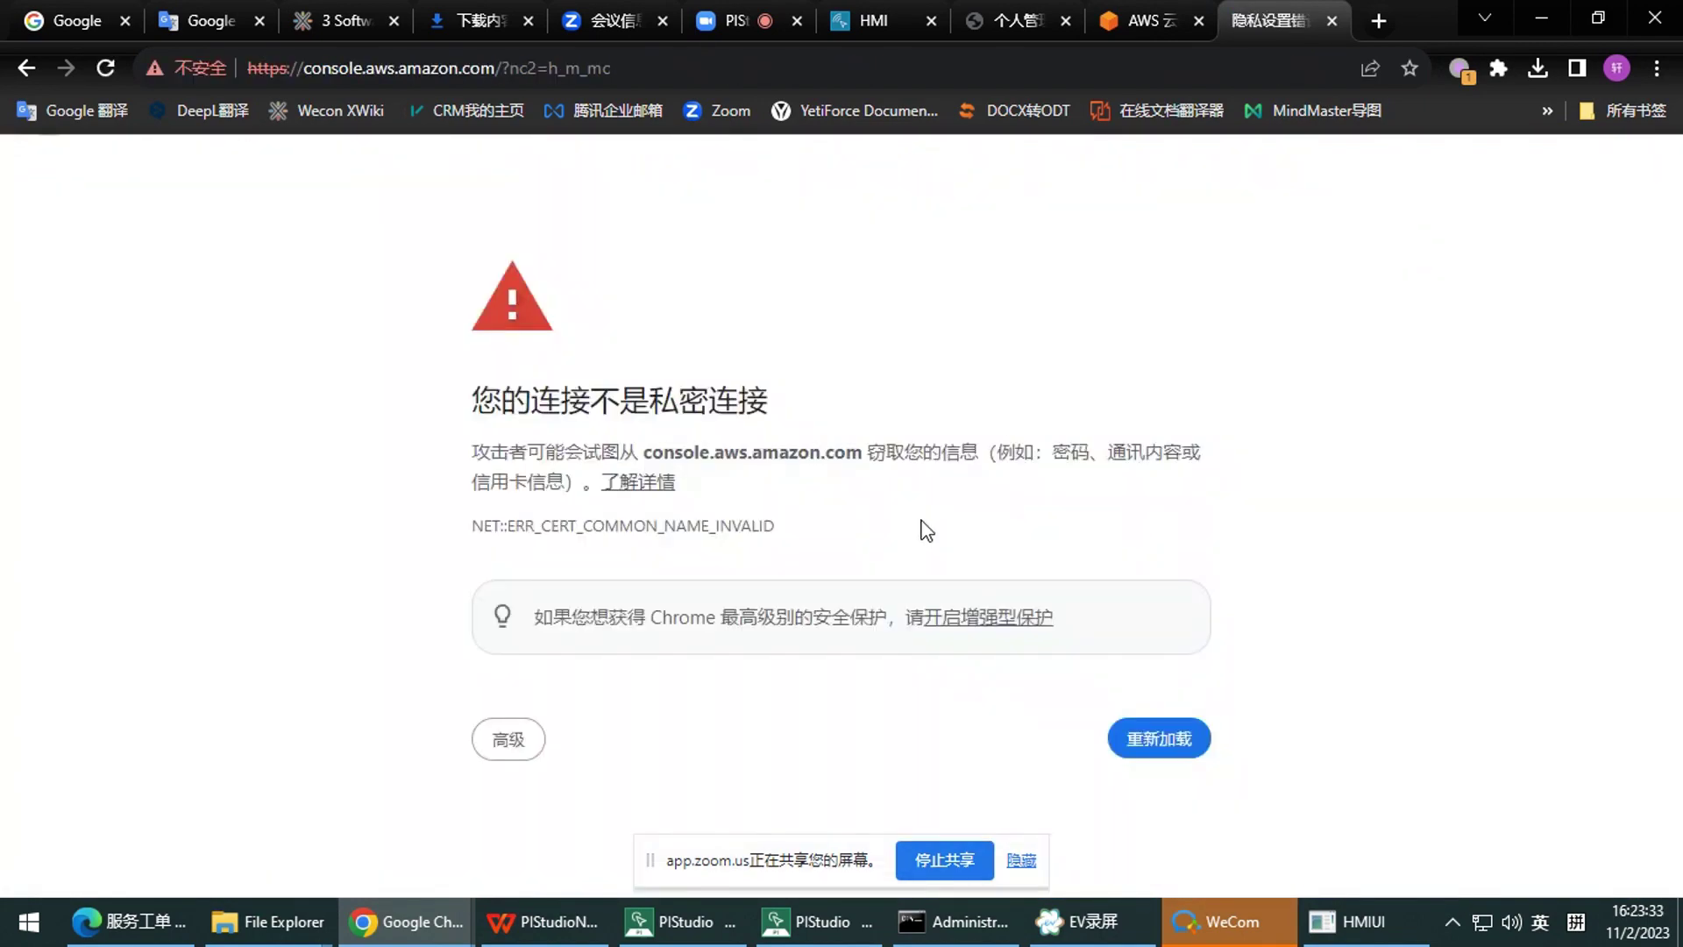
Reload the AWS console page repeatedly; it keeps failing with the privacy error
{"action": "left_click", "coordinate": [508, 739]}
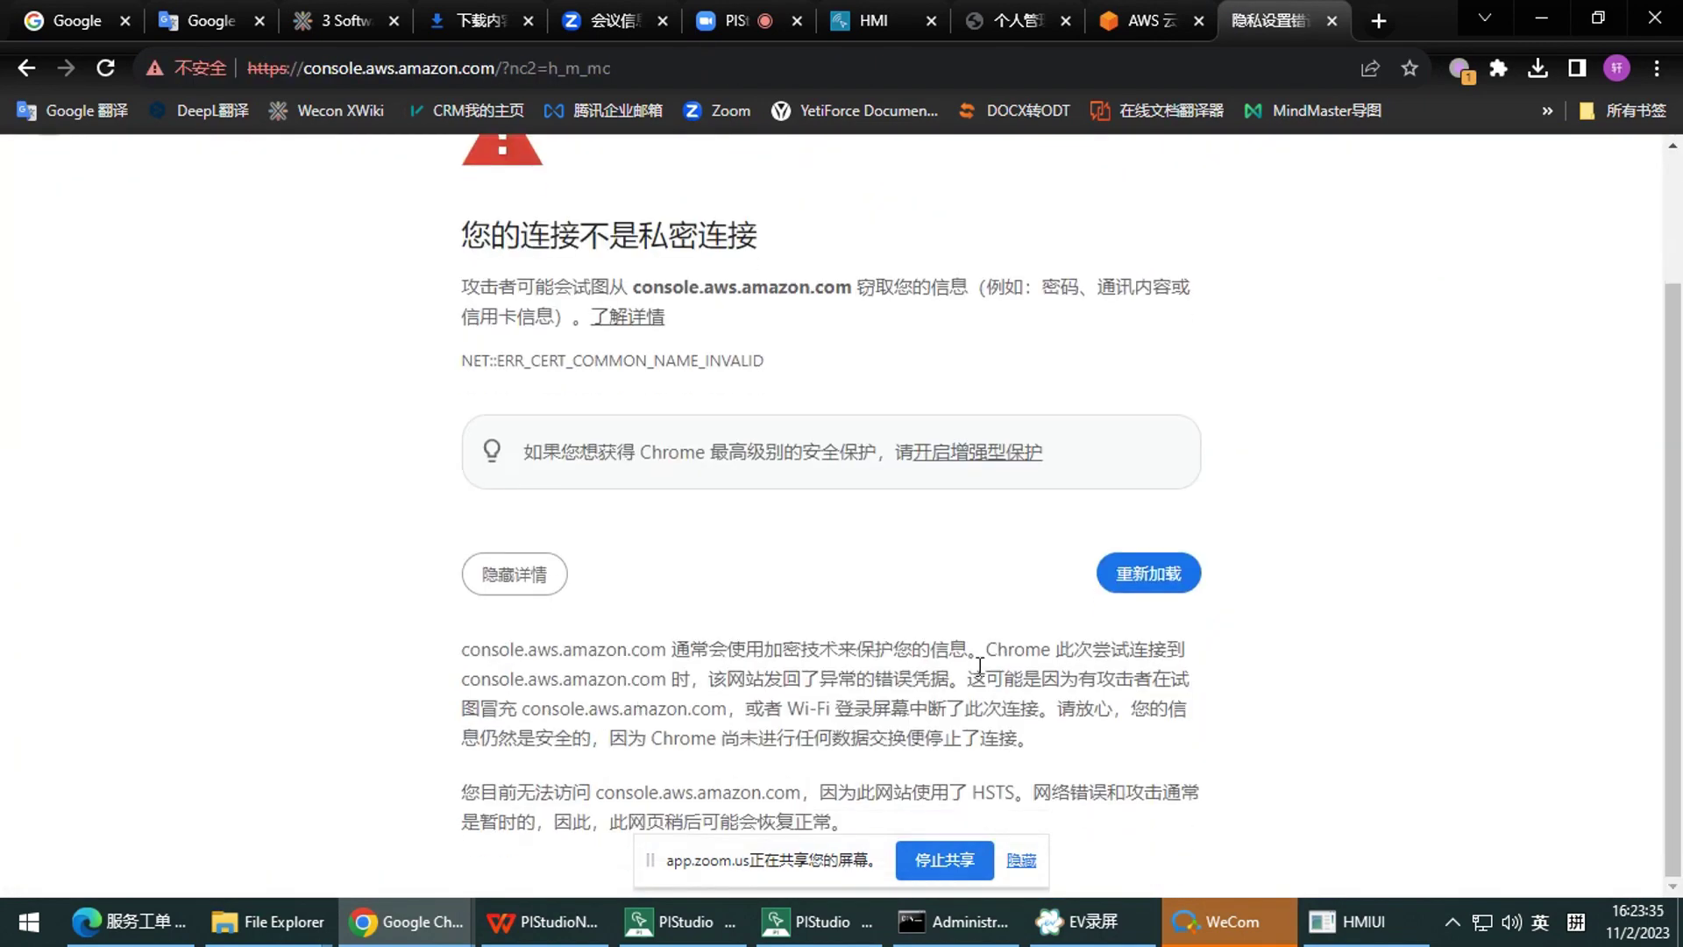
{"action": "left_click", "coordinate": [1175, 603]}
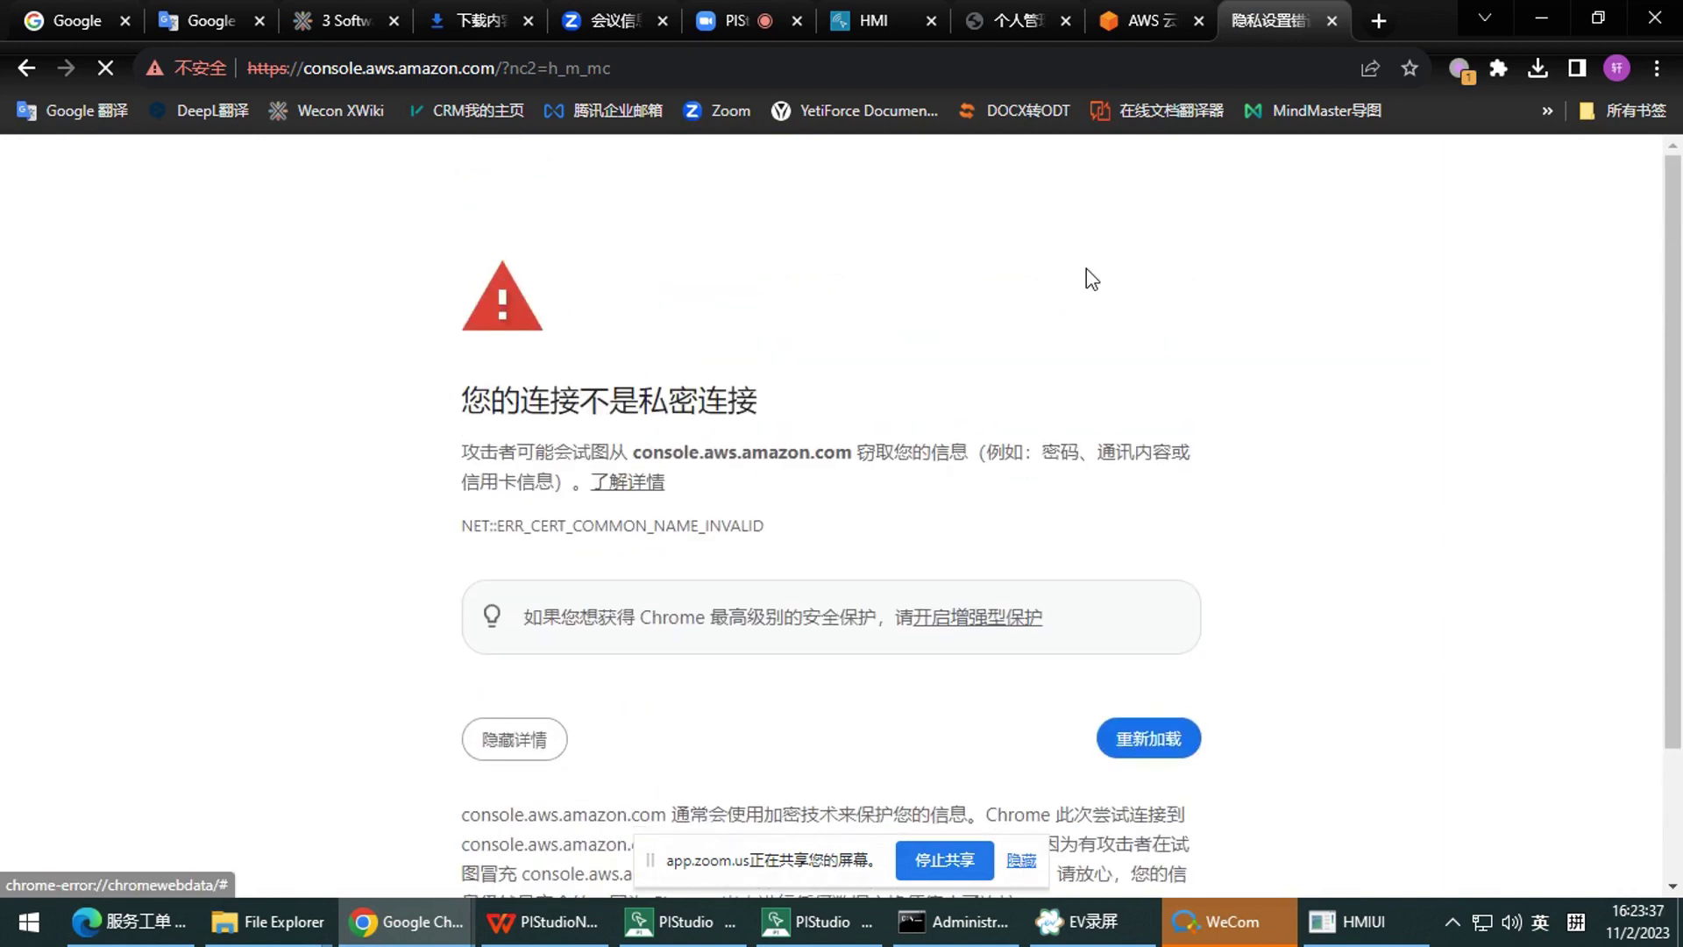
{"action": "left_click", "coordinate": [1142, 80]}
{"action": "key", "text": "Return"}
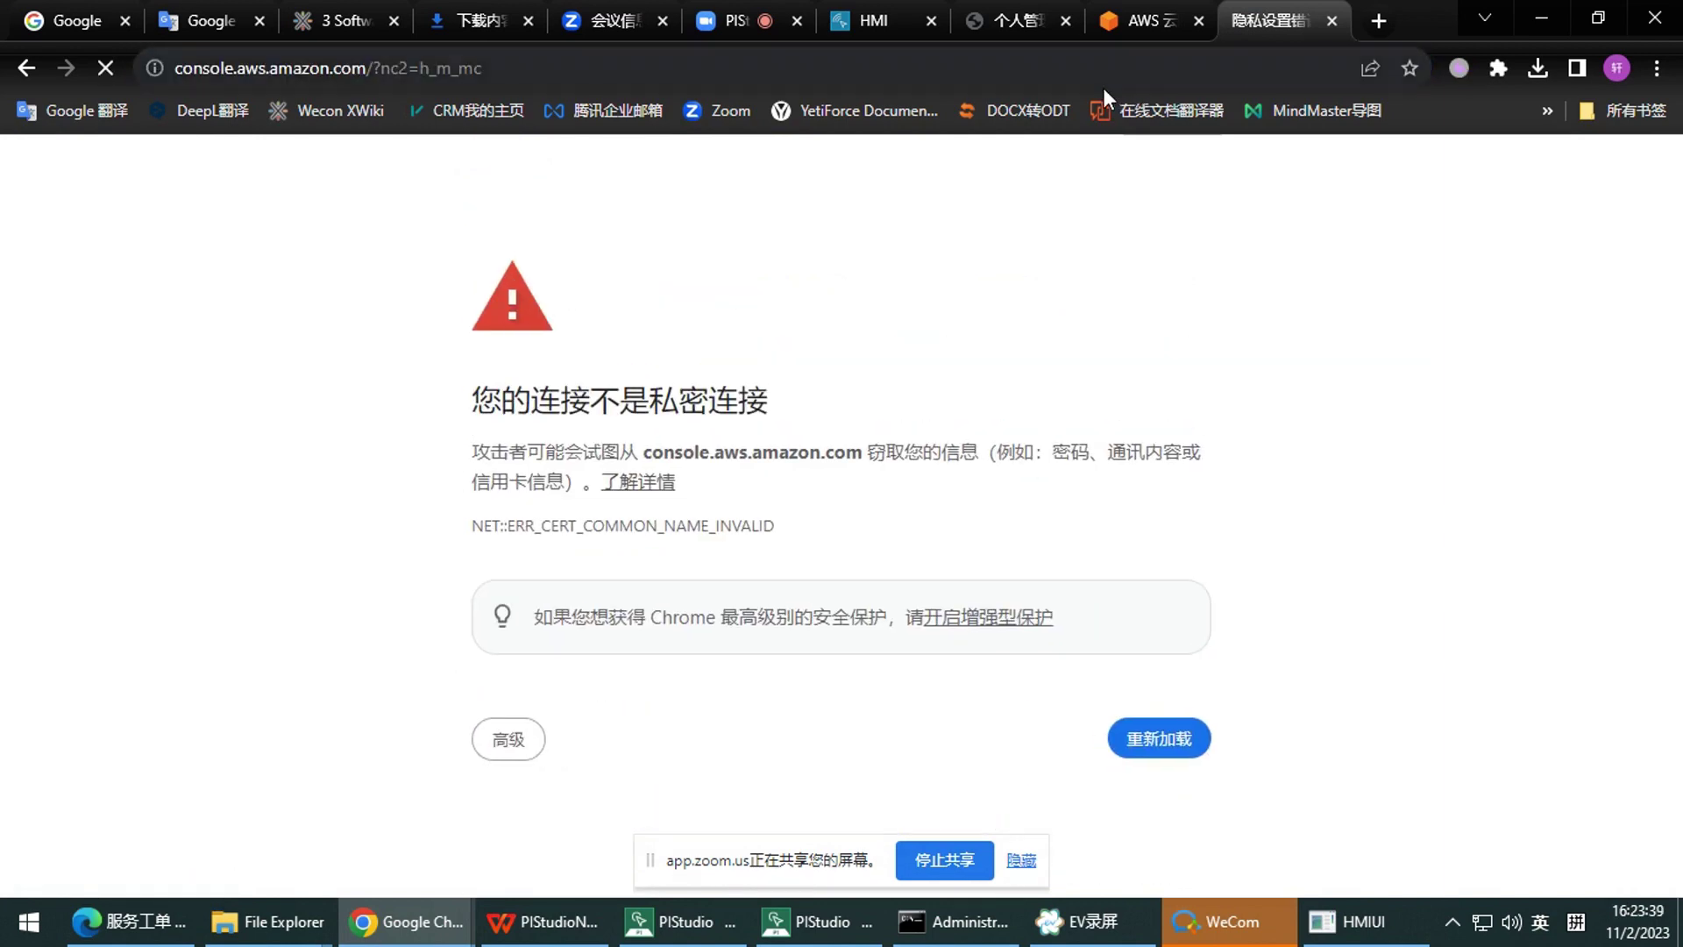
{"action": "left_click", "coordinate": [1117, 74]}
{"action": "key", "text": "Return"}
{"action": "left_click", "coordinate": [1117, 73]}
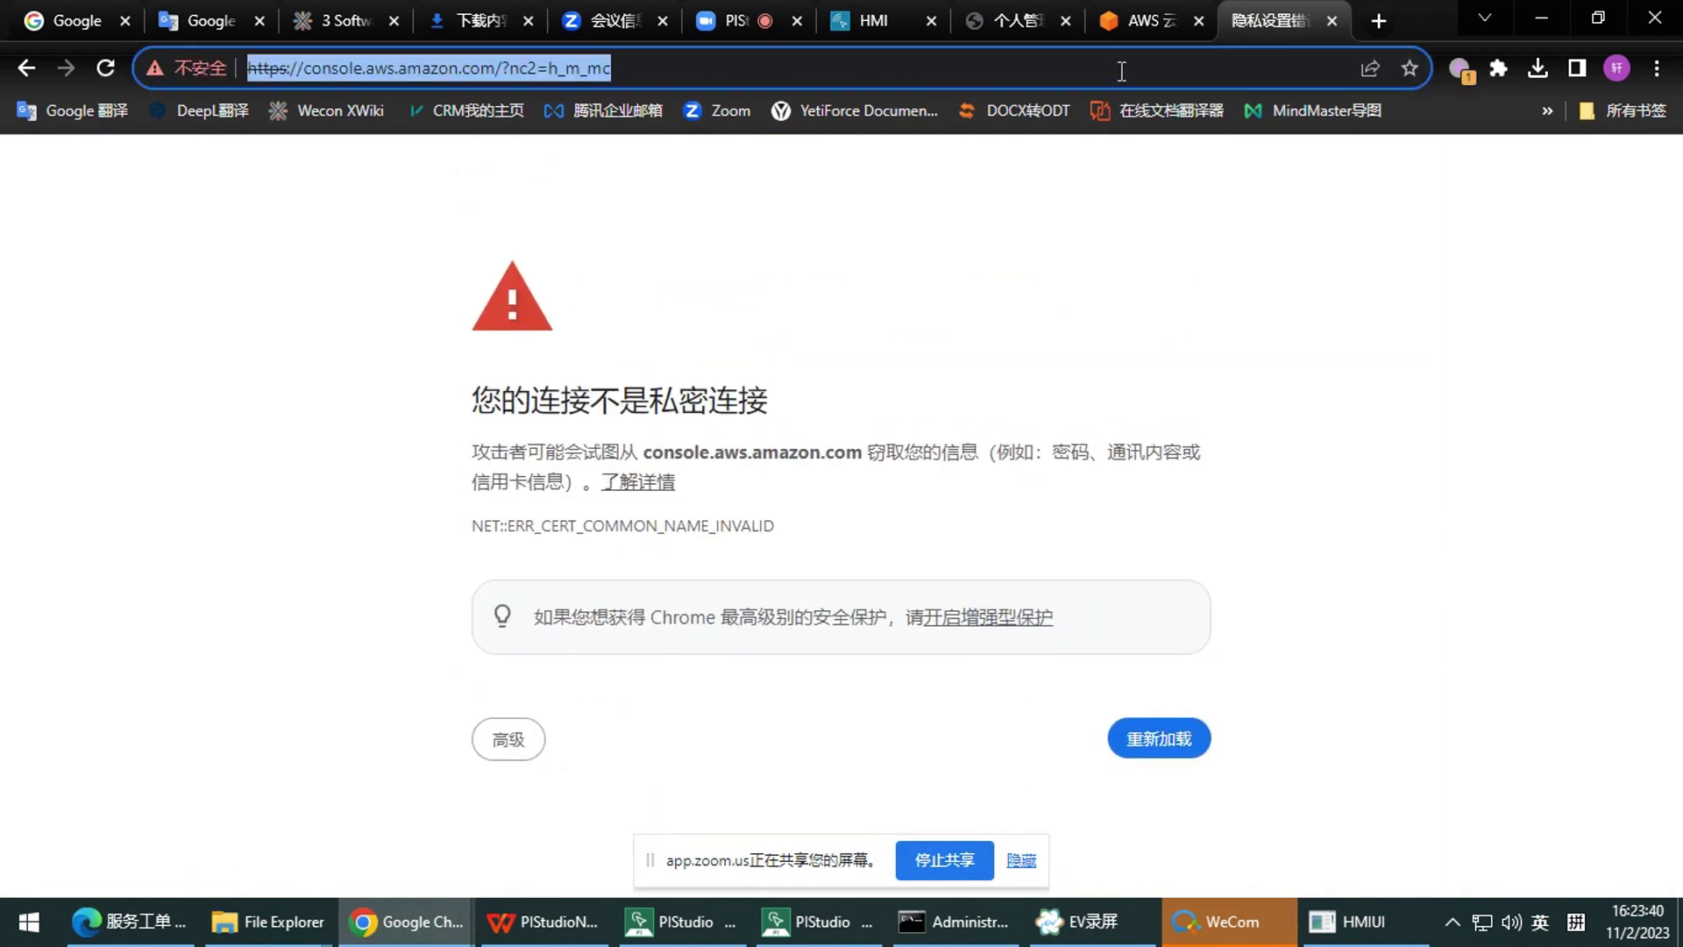
{"action": "key", "text": "Return"}
{"action": "left_click", "coordinate": [1119, 72]}
{"action": "key", "text": "Return"}
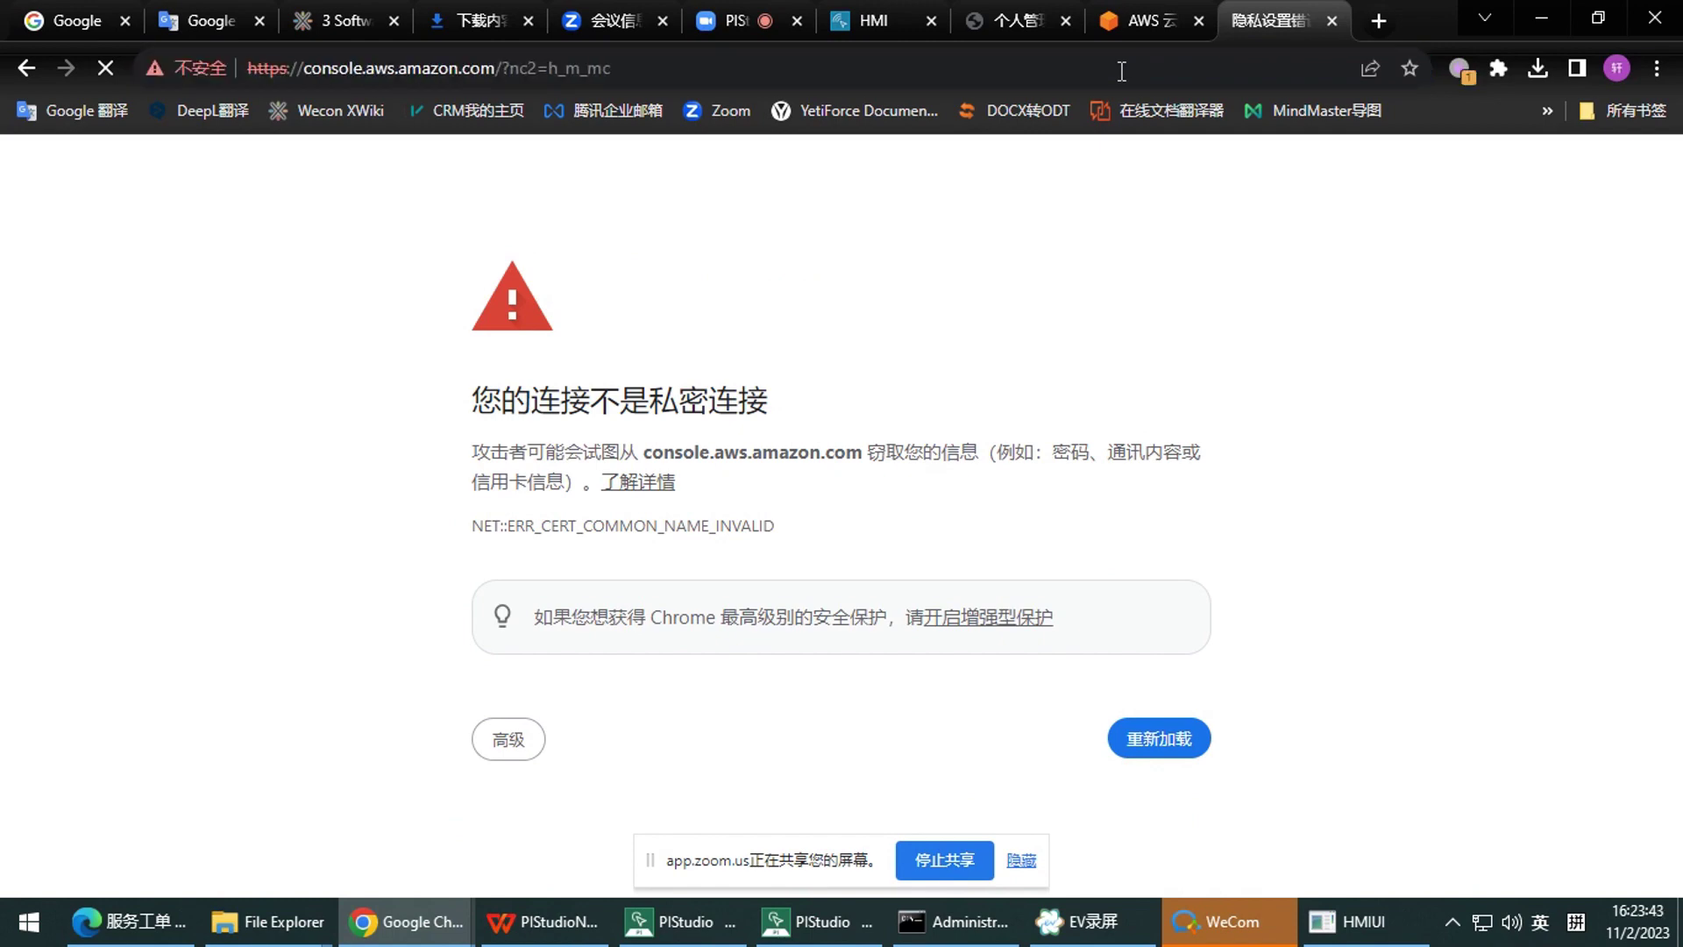
{"action": "key", "text": "alt+Tab"}
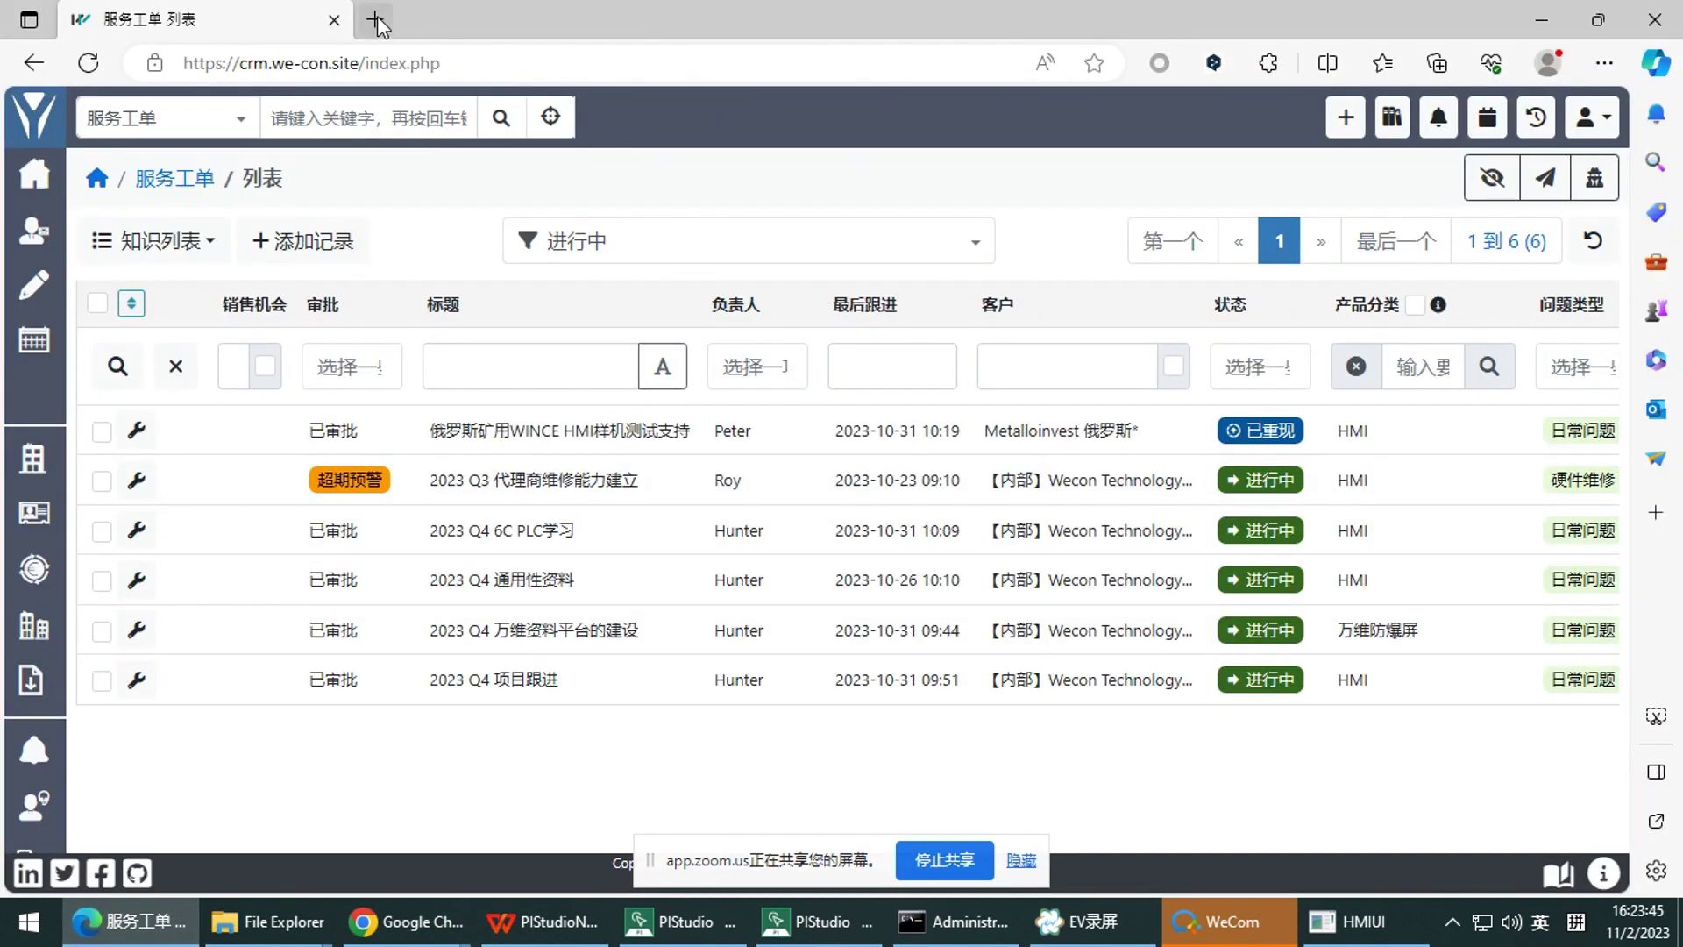
Open the 192.168.32.5 management page in a new Edge tab
{"action": "left_click", "coordinate": [375, 20]}
{"action": "left_click", "coordinate": [470, 60]}
{"action": "type", "text": "192"}
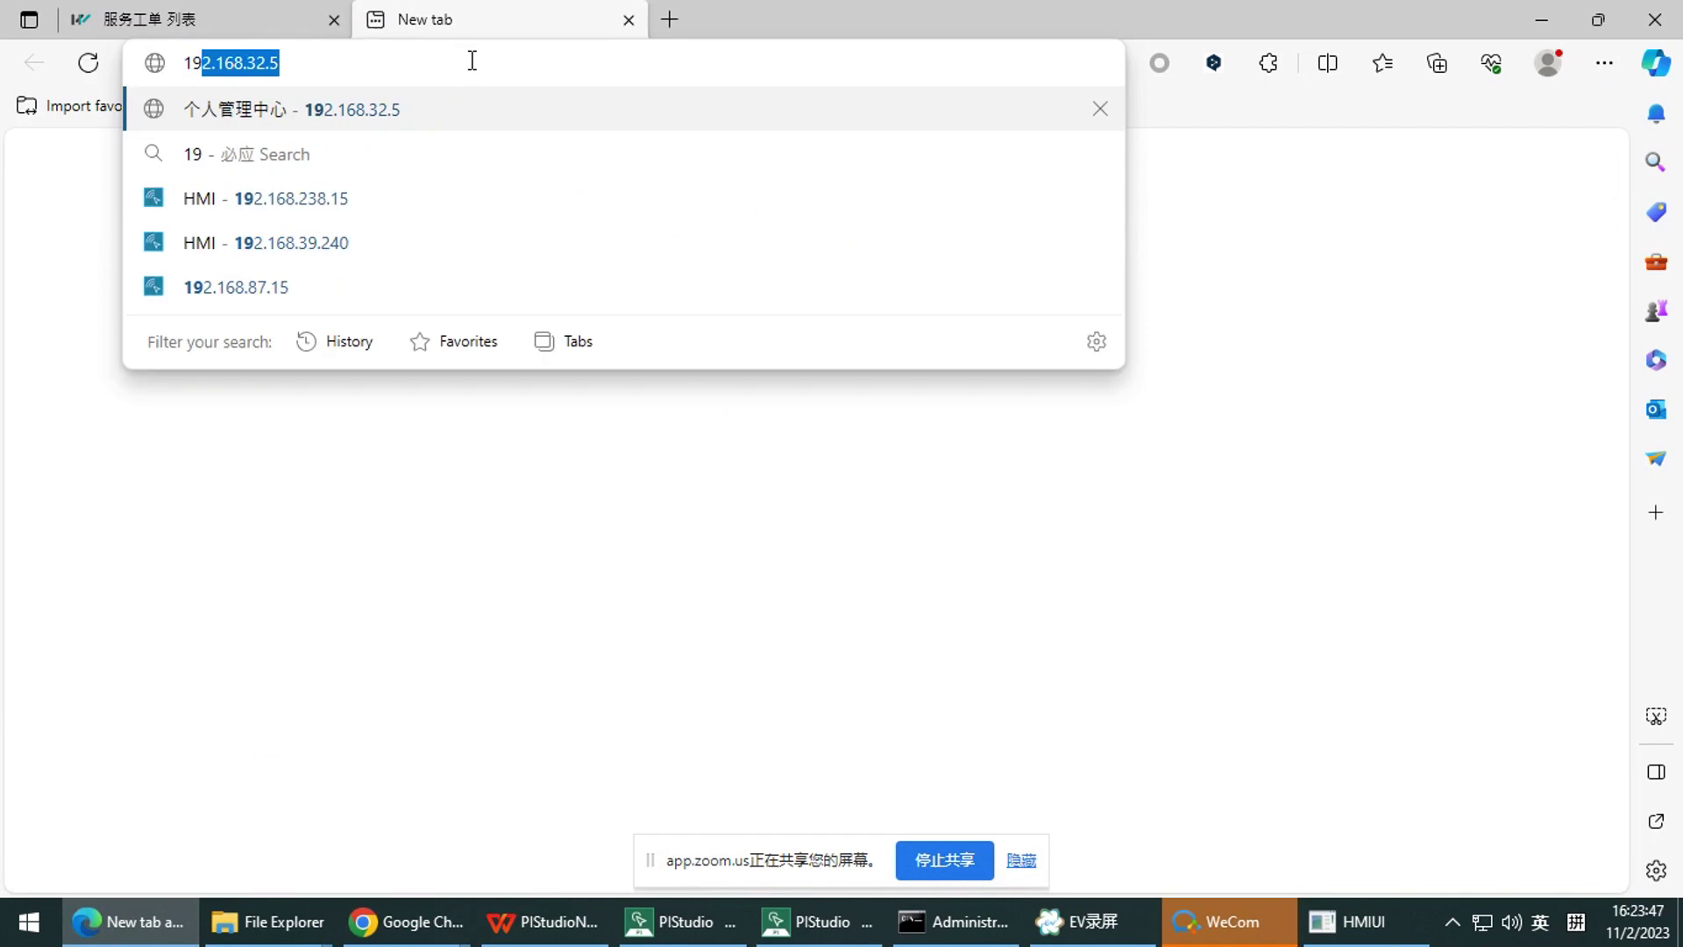
{"action": "left_click", "coordinate": [496, 101]}
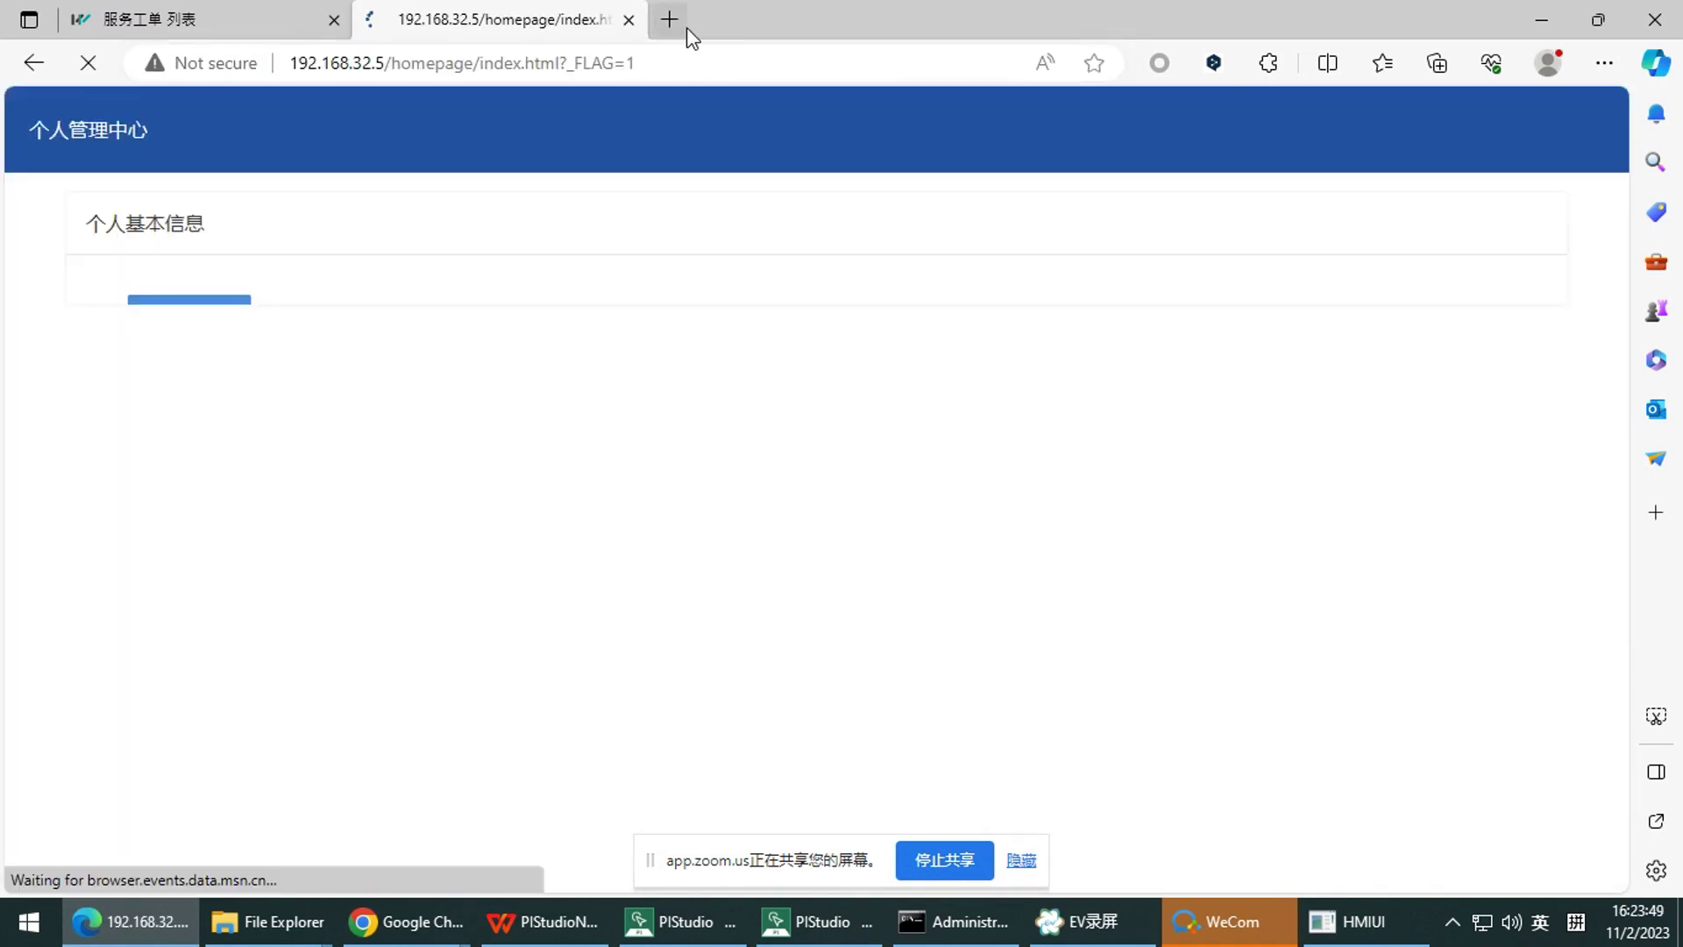
Copy the AWS console address from Chrome and load it in Edge
{"action": "left_click", "coordinate": [669, 19]}
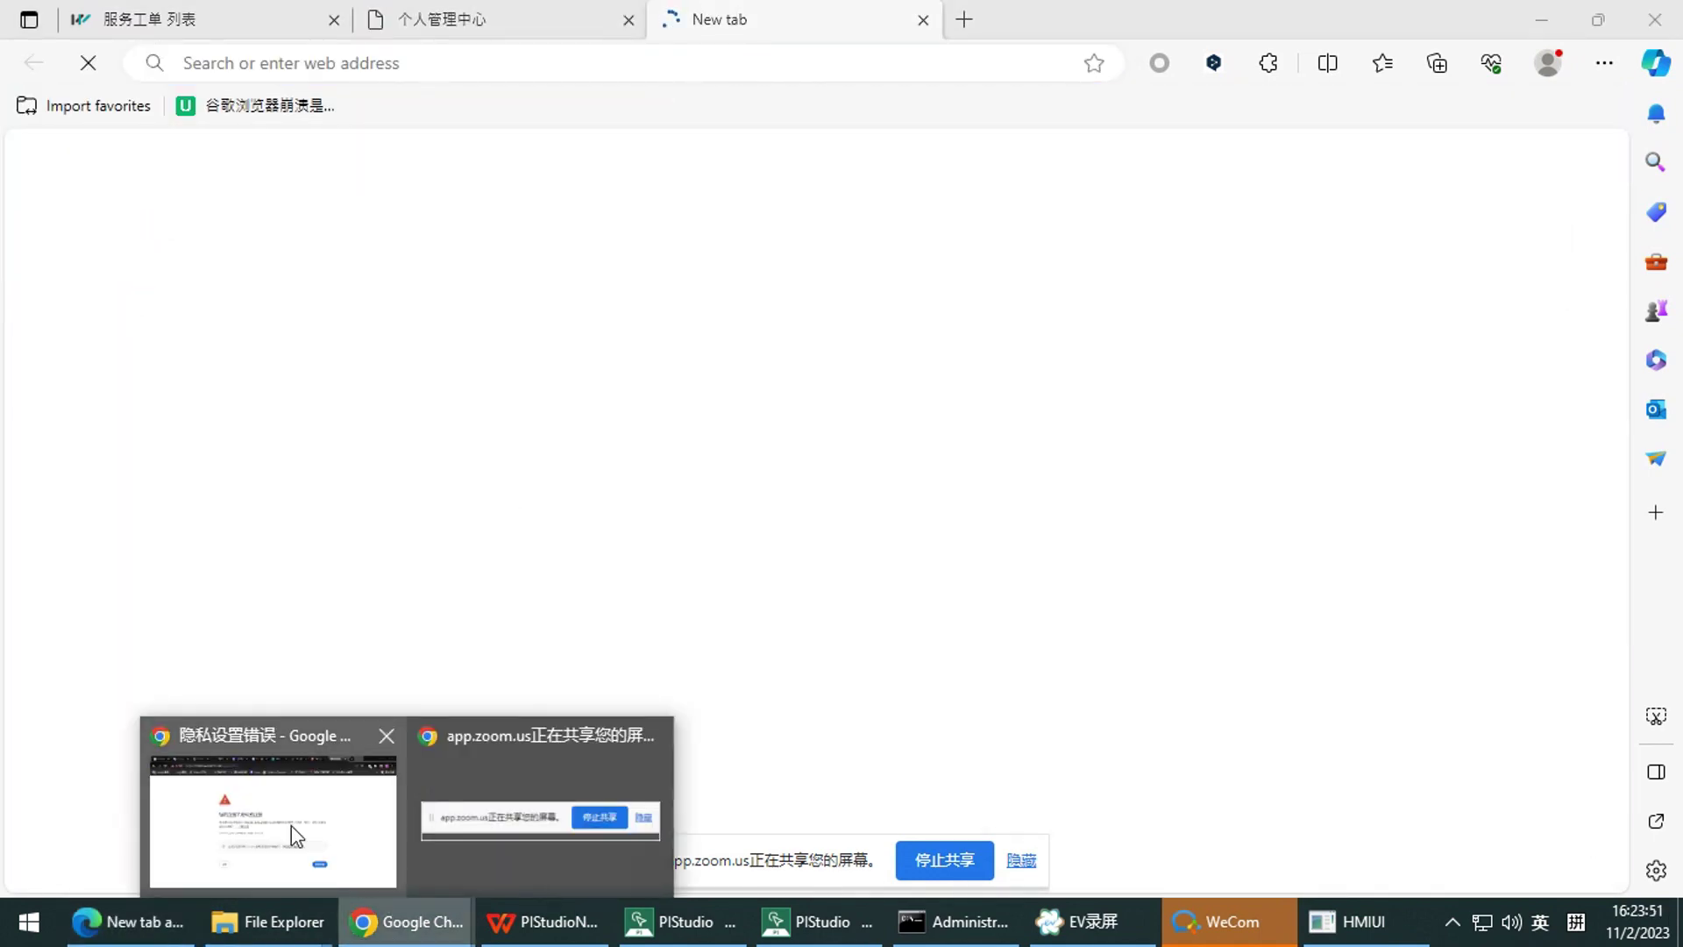
{"action": "left_click", "coordinate": [291, 826]}
{"action": "left_click", "coordinate": [768, 86]}
{"action": "key", "text": "ctrl+c"}
{"action": "key", "text": "alt+Tab"}
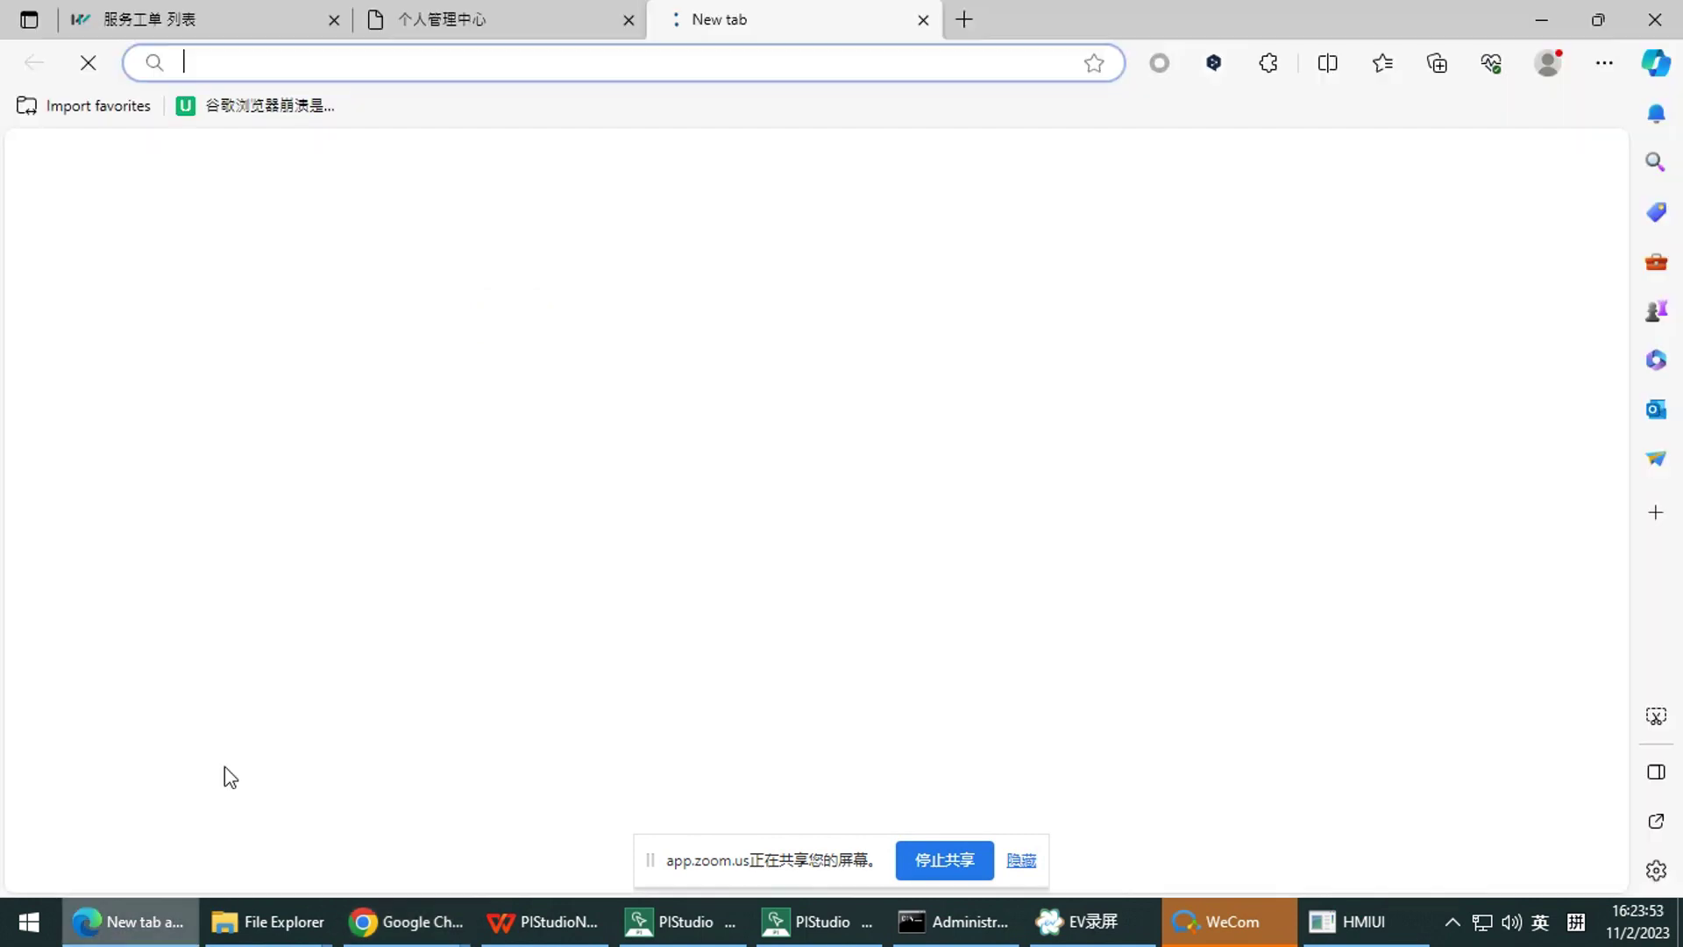
{"action": "key", "text": "ctrl+v"}
{"action": "key", "text": "Return"}
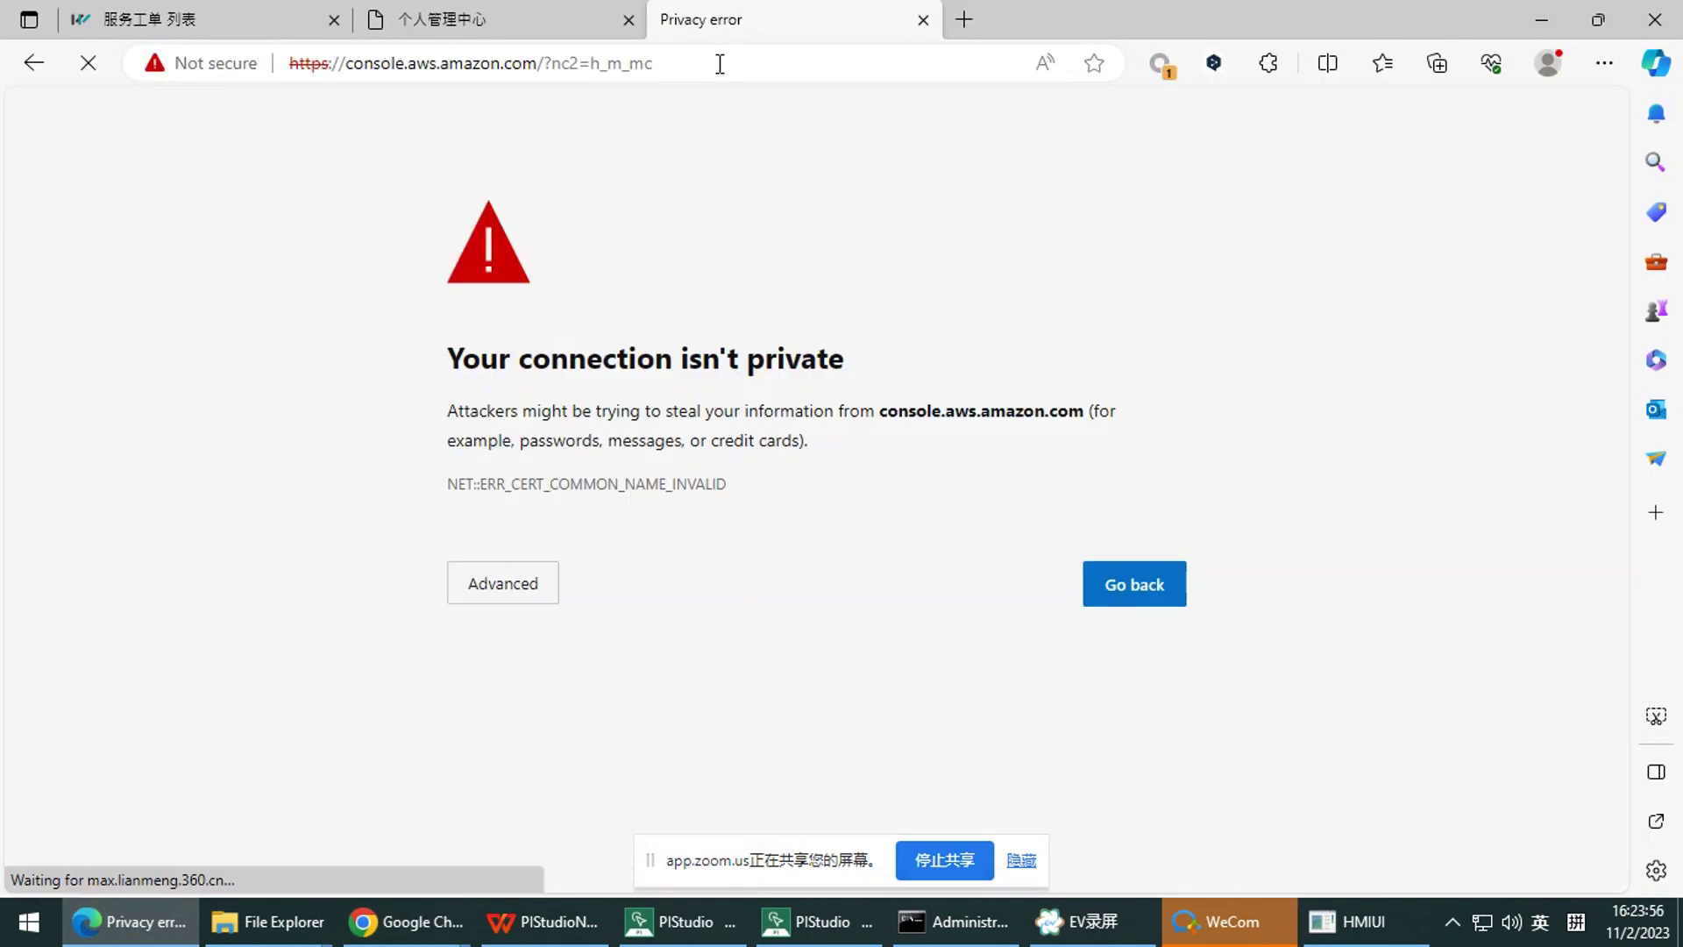
{"action": "left_click", "coordinate": [719, 63]}
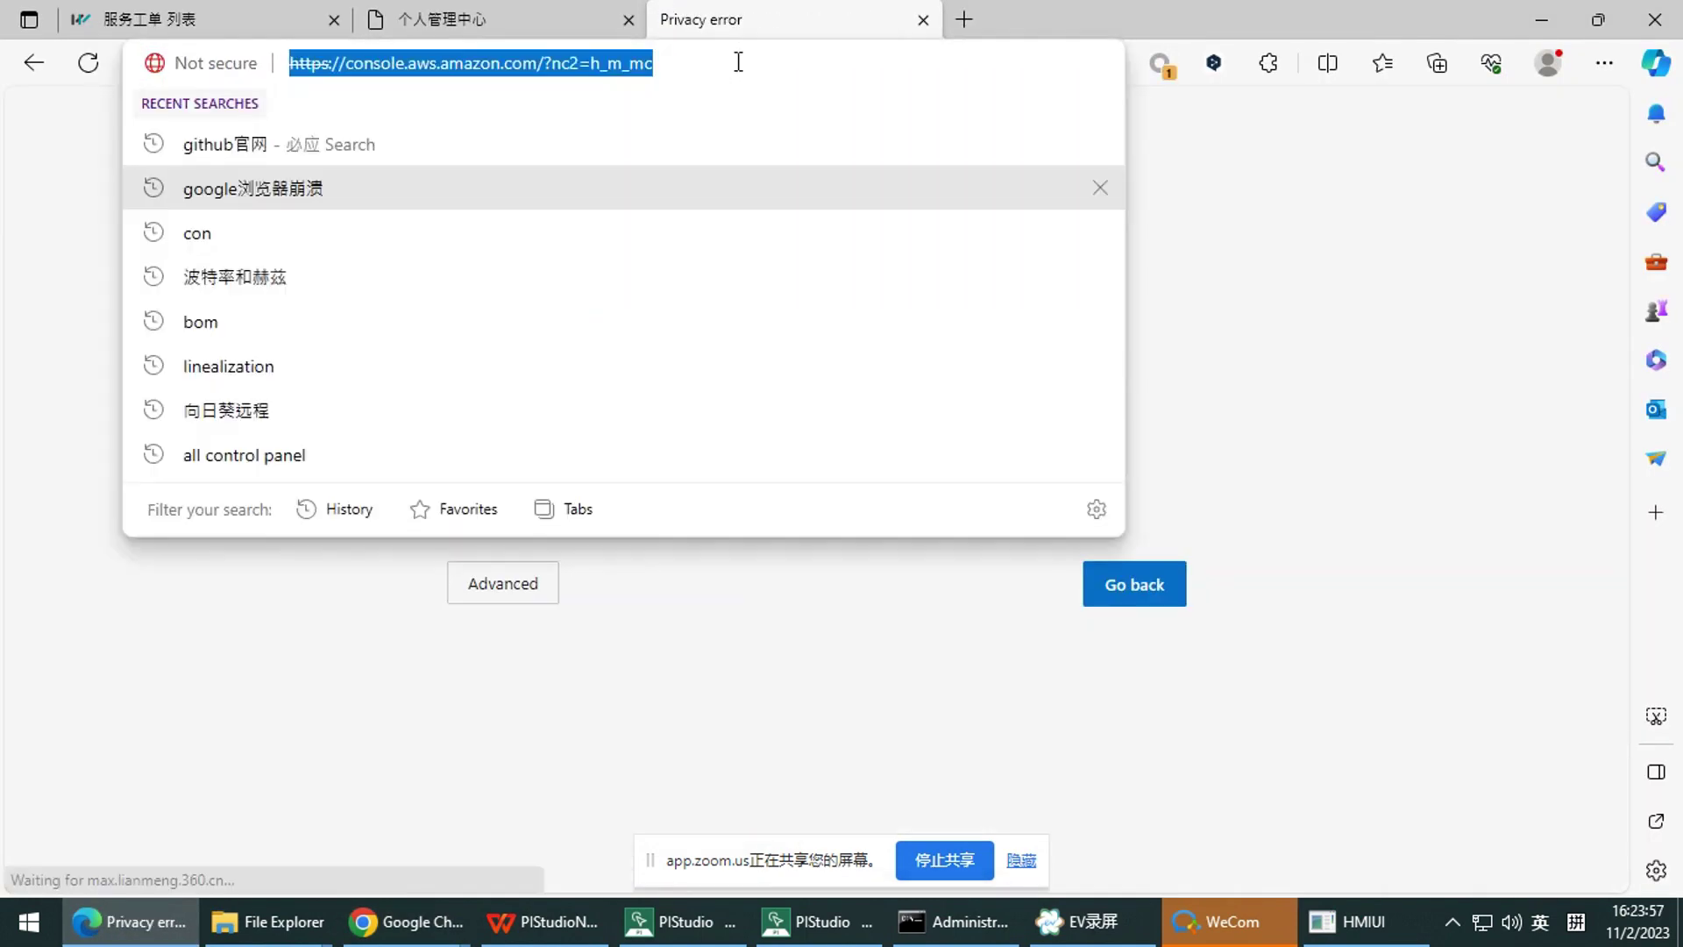
{"action": "key", "text": "BackSpace"}
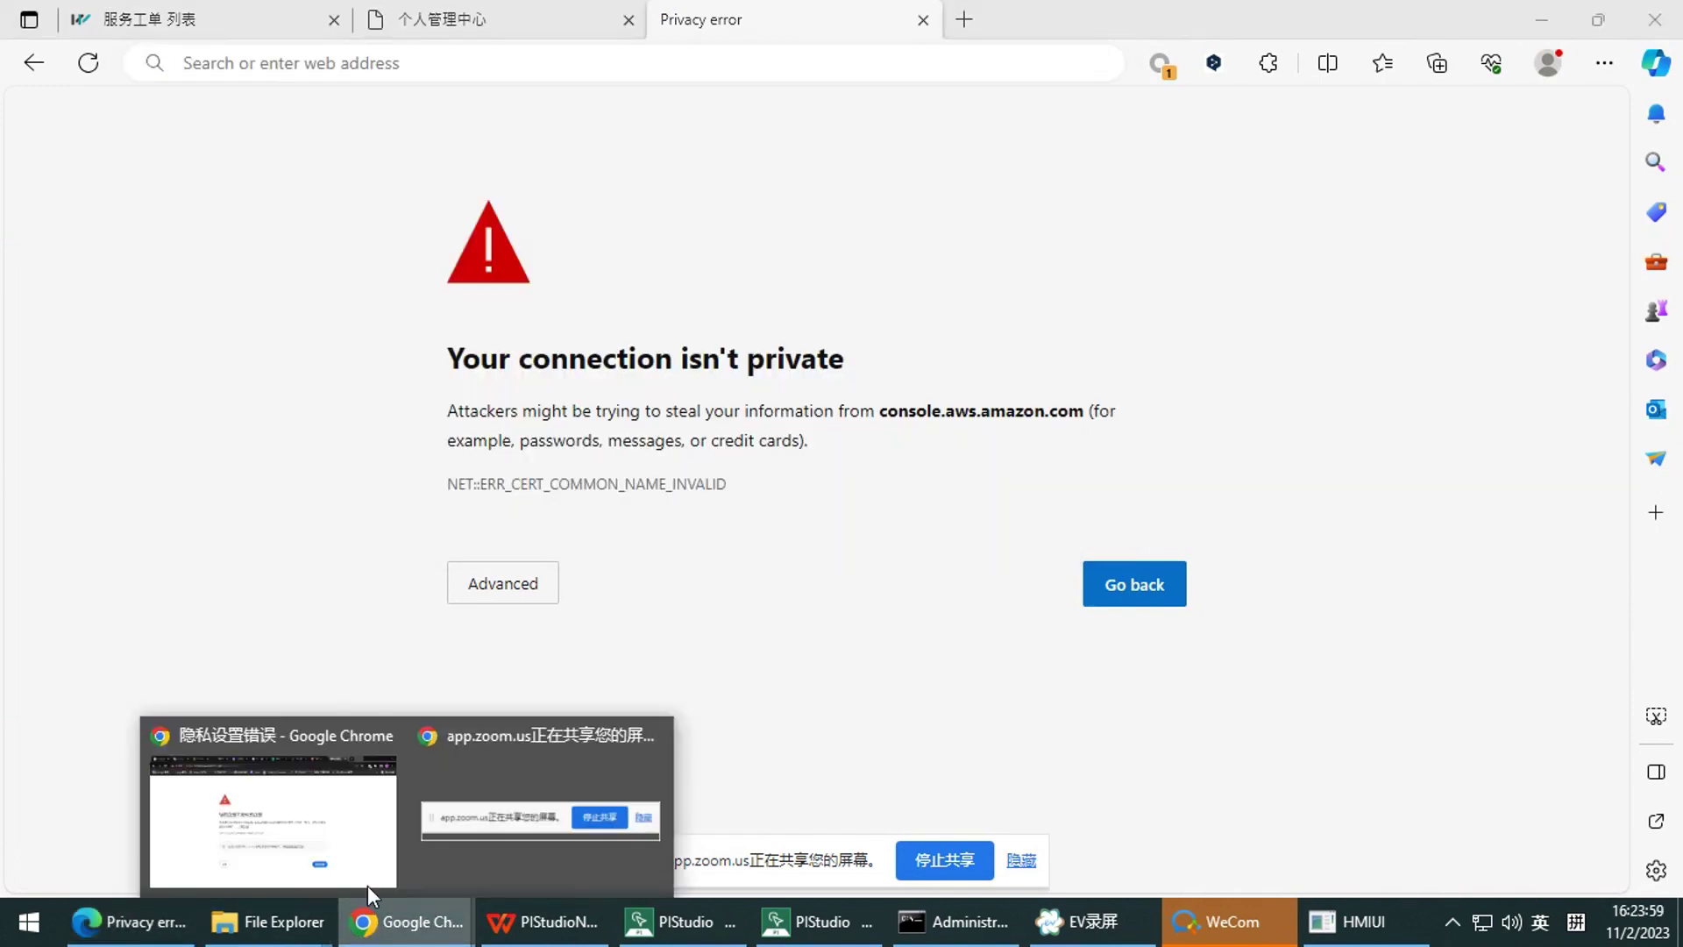
Copy the AWS China homepage address from Chrome and load it in Edge
{"action": "left_click", "coordinate": [263, 816]}
{"action": "left_click", "coordinate": [1129, 25]}
{"action": "left_click", "coordinate": [909, 70]}
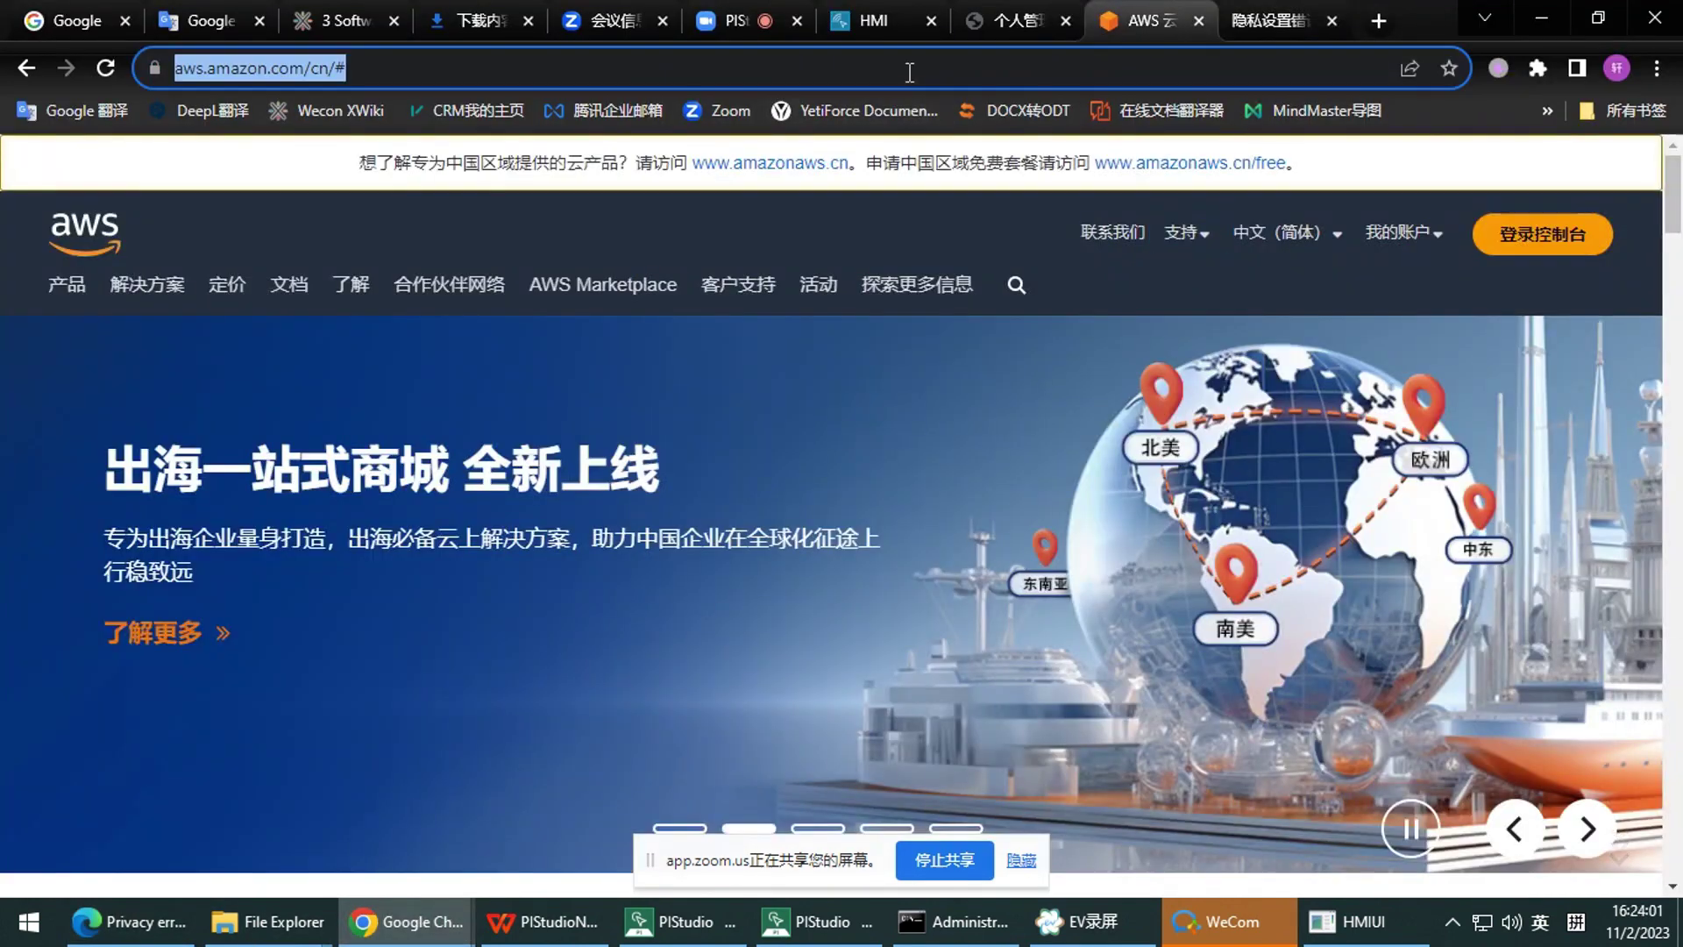
{"action": "left_click", "coordinate": [136, 921]}
{"action": "key", "text": "ctrl+v"}
{"action": "key", "text": "Return"}
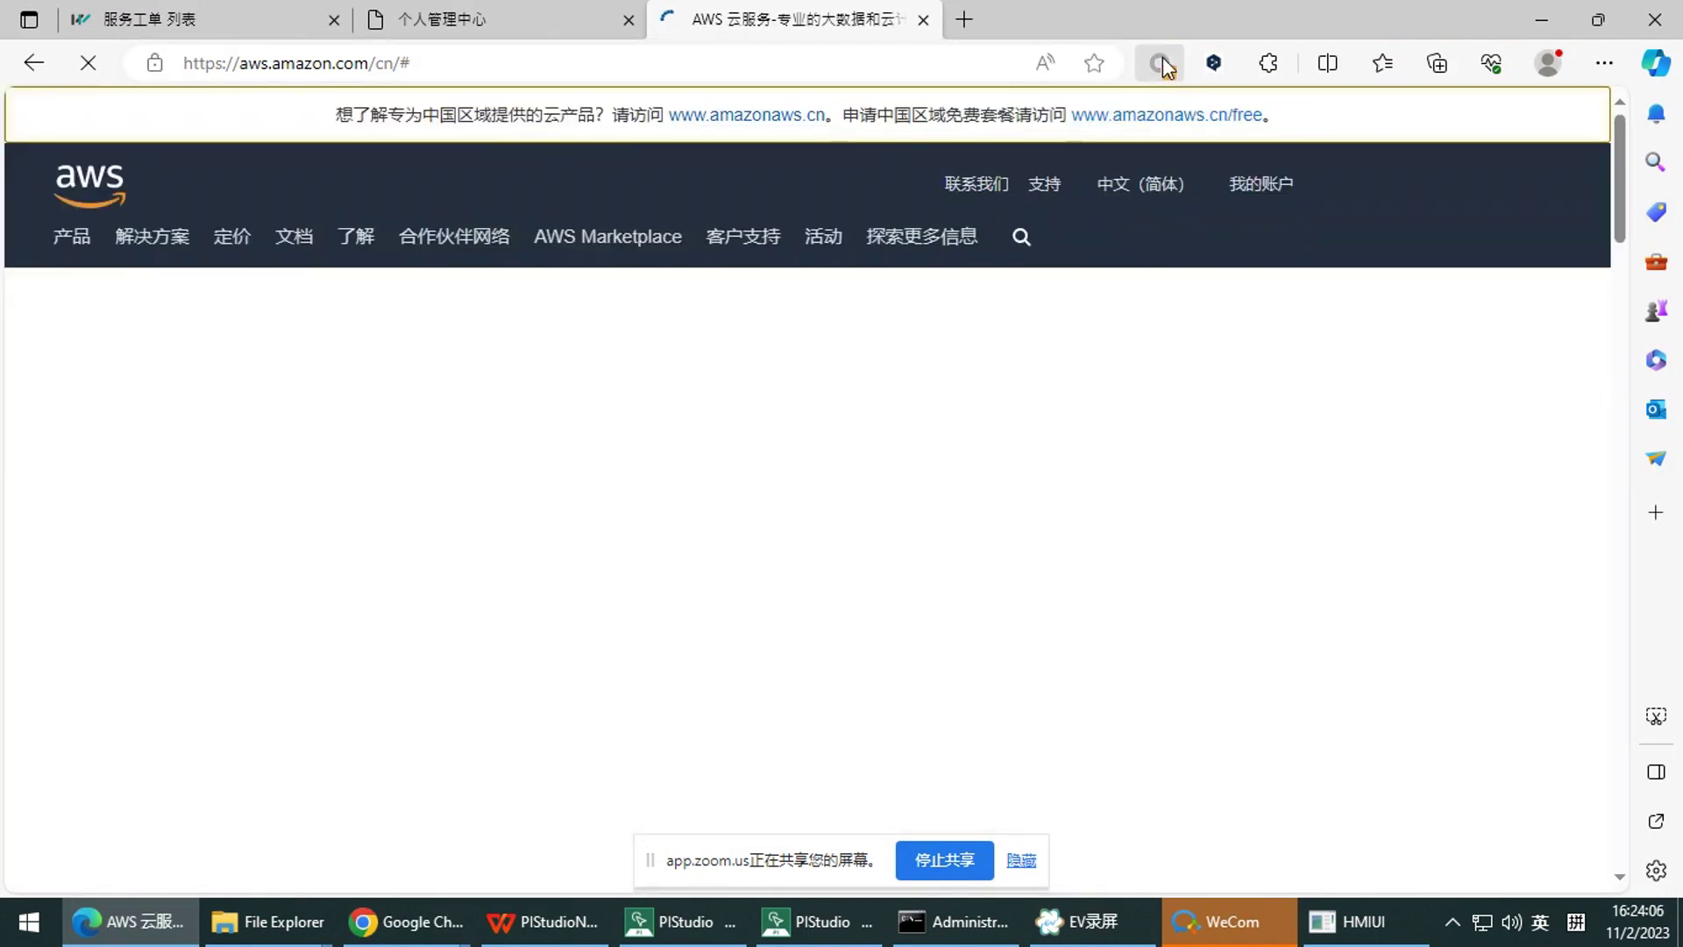
Route Edge through the ServerV自动 proxy profile and close the translation offer
{"action": "left_click", "coordinate": [1161, 62]}
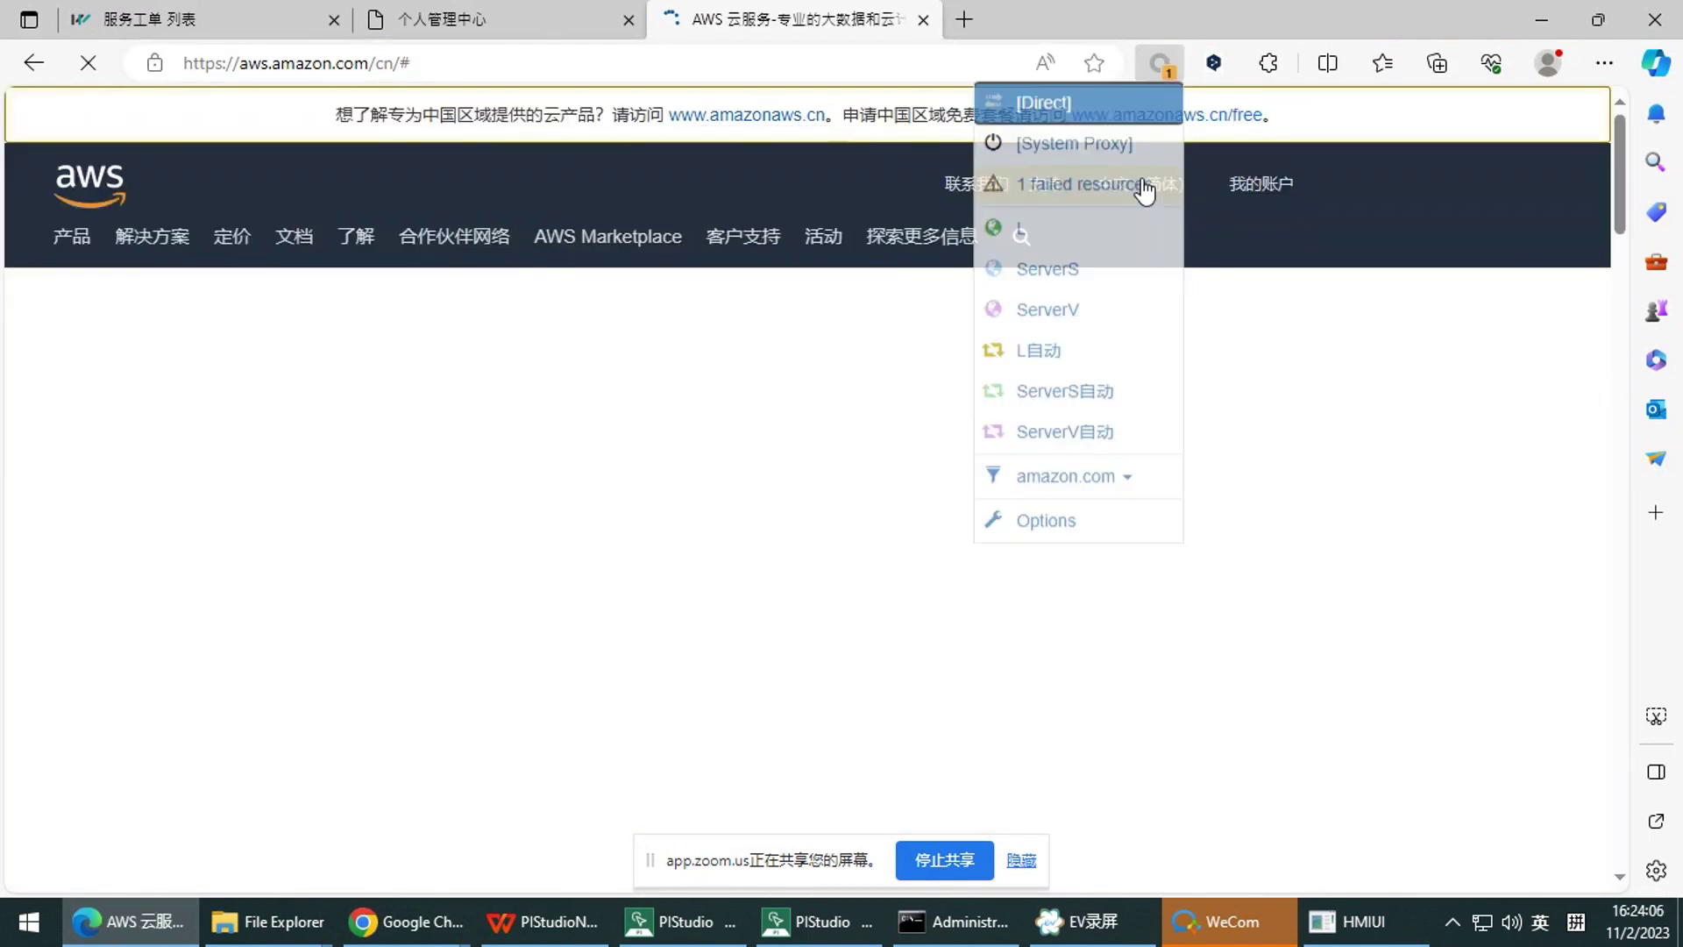
{"action": "left_click", "coordinate": [1113, 439]}
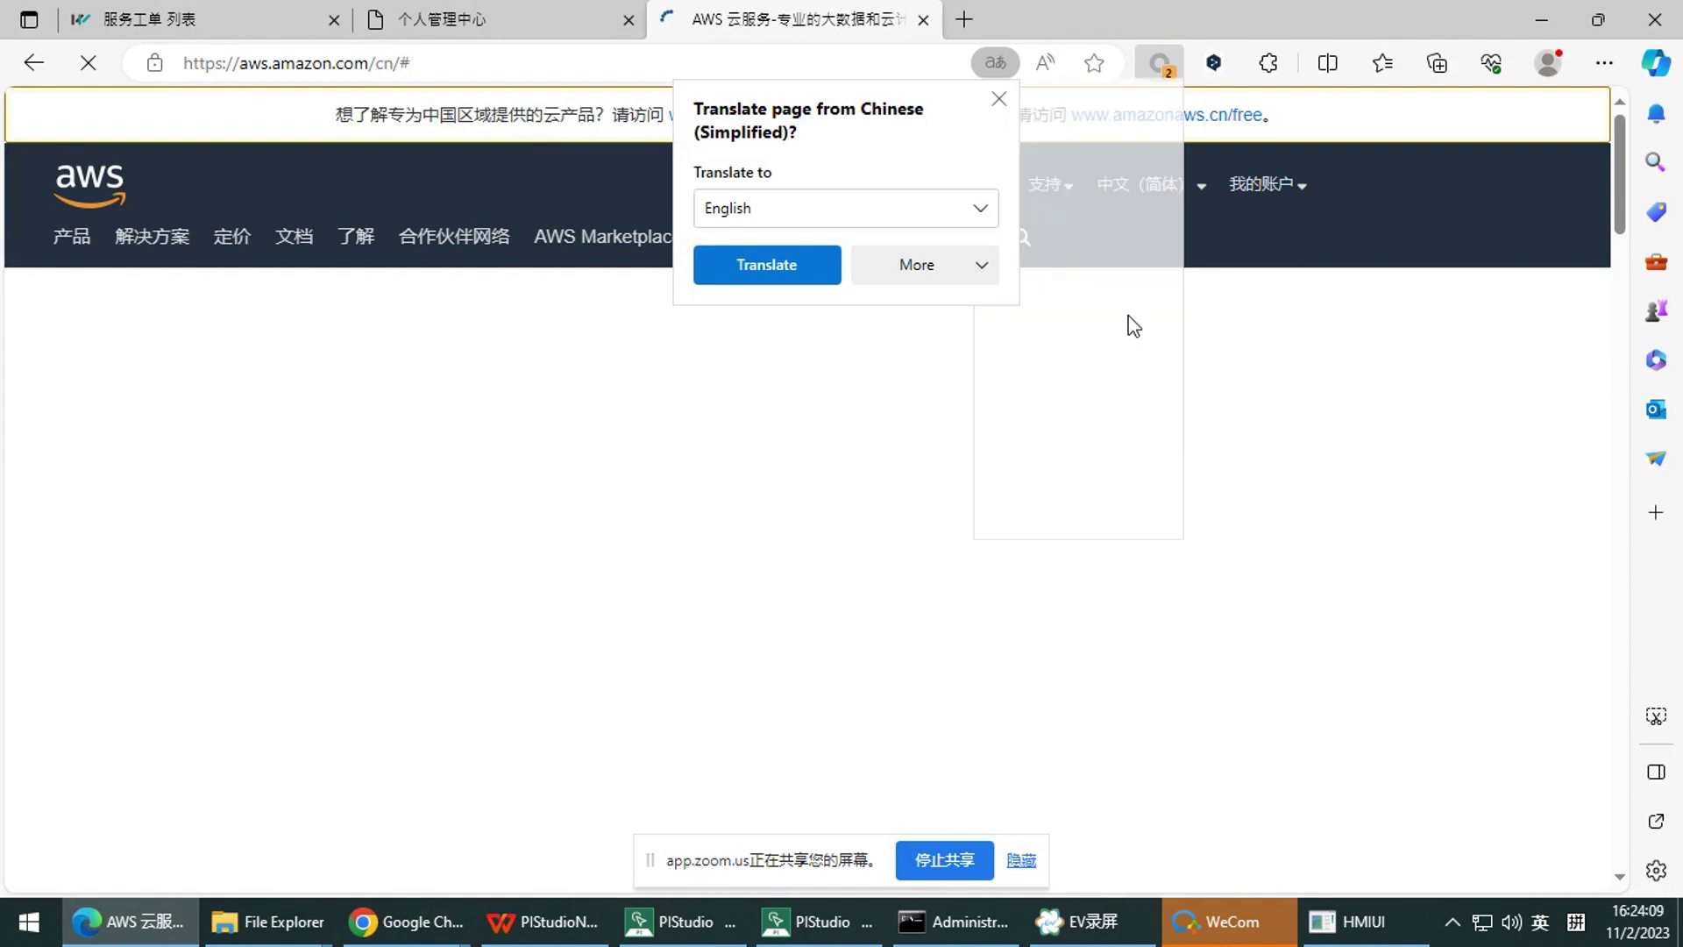
{"action": "left_click", "coordinate": [998, 99]}
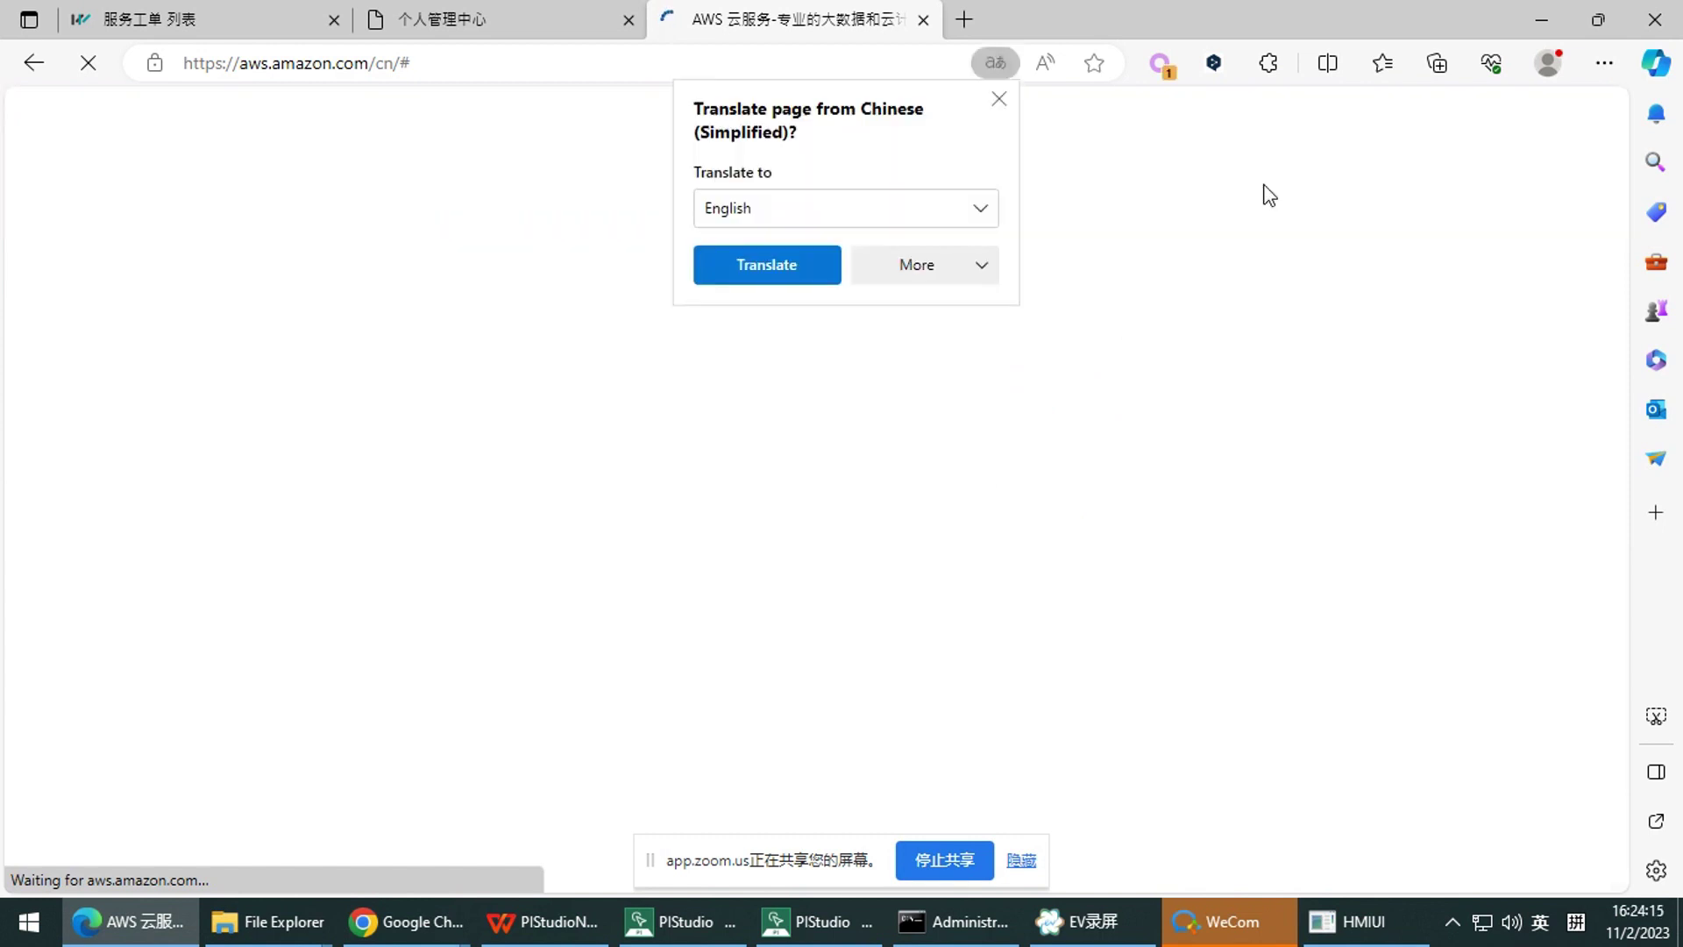
{"action": "left_click", "coordinate": [999, 109]}
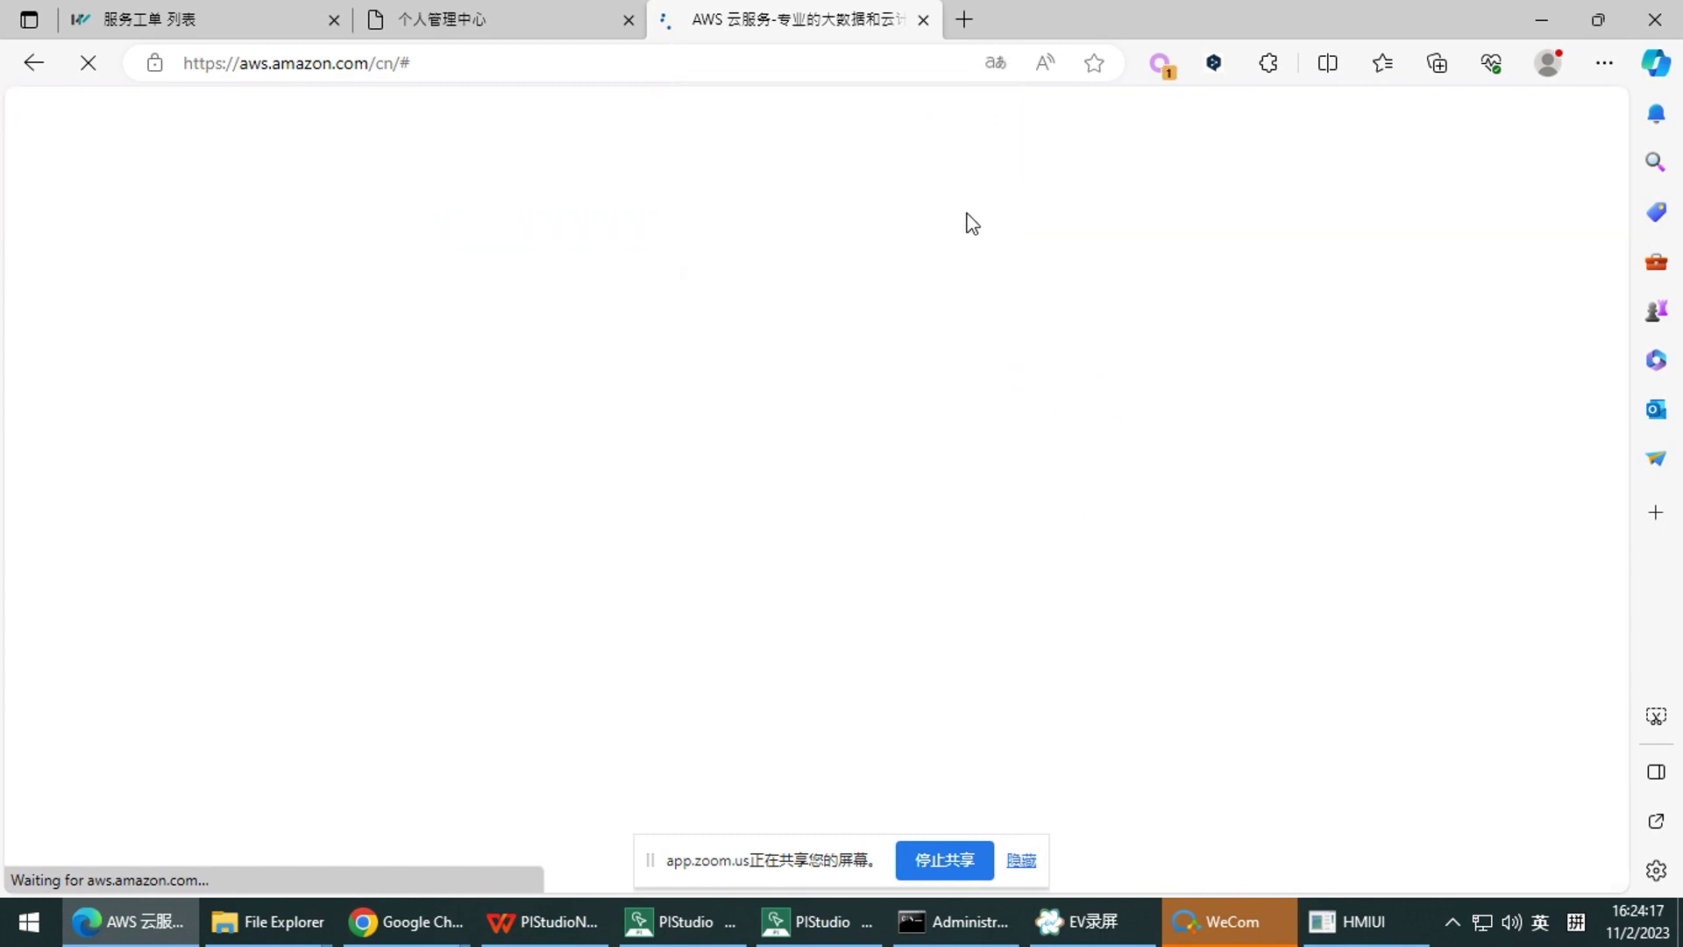
Reload the homepage without the trailing # and choose 我的账户 > AWS 管理控制台
{"action": "left_click", "coordinate": [717, 73]}
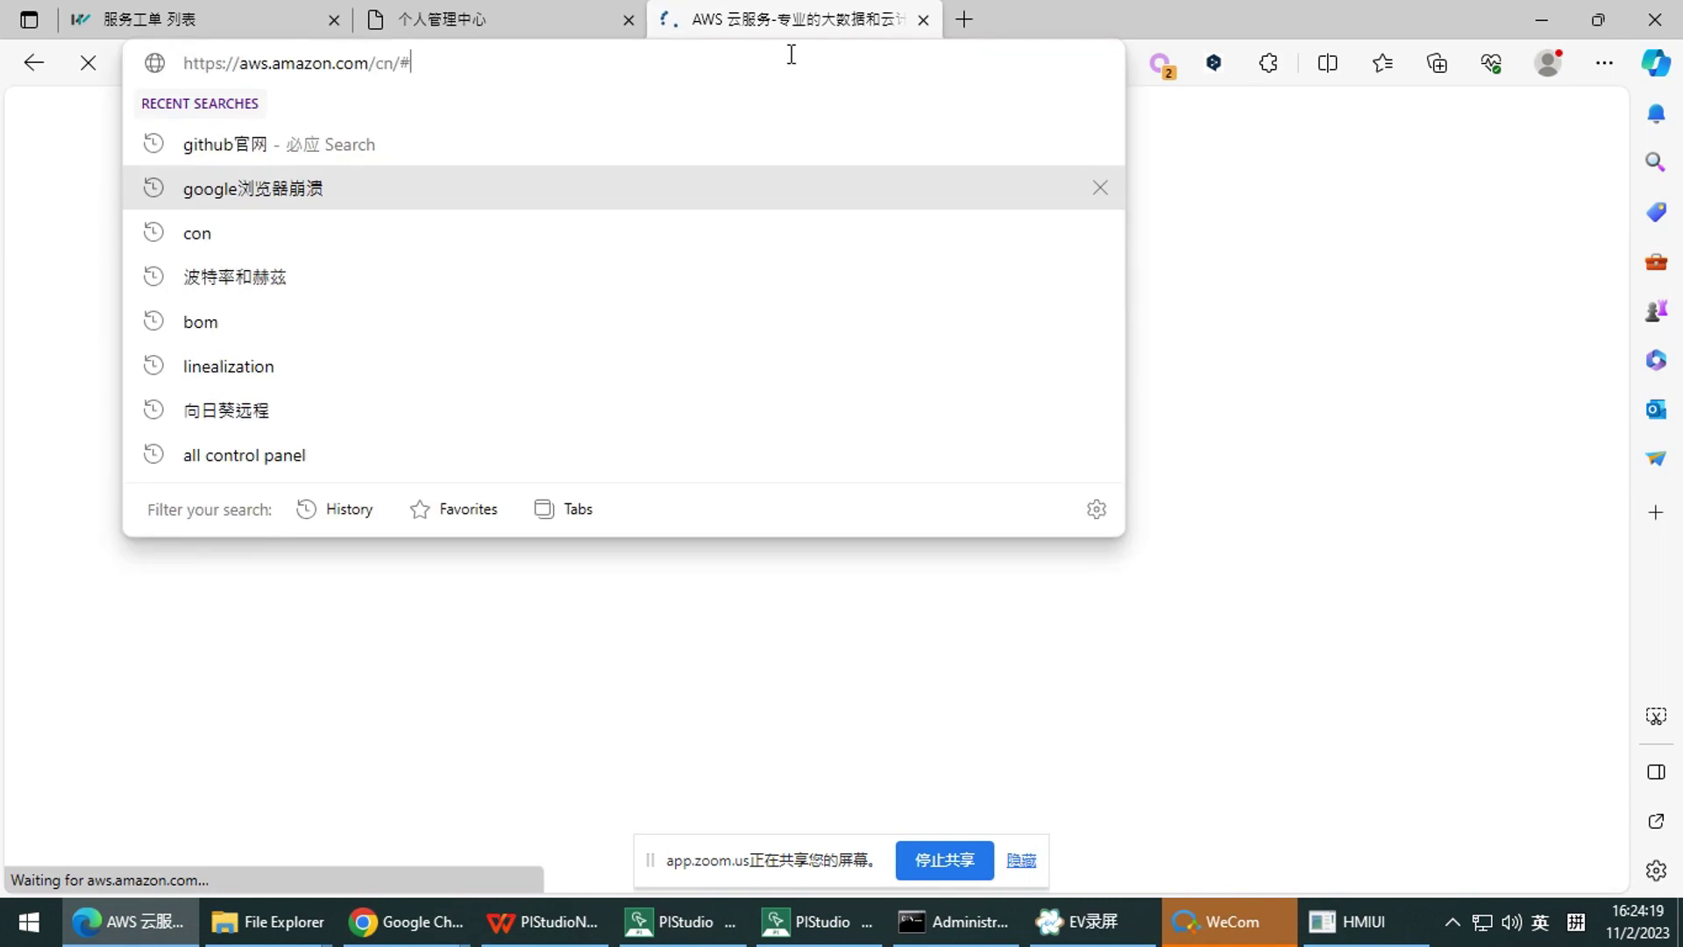
{"action": "key", "text": "BackSpace"}
{"action": "left_click", "coordinate": [676, 109]}
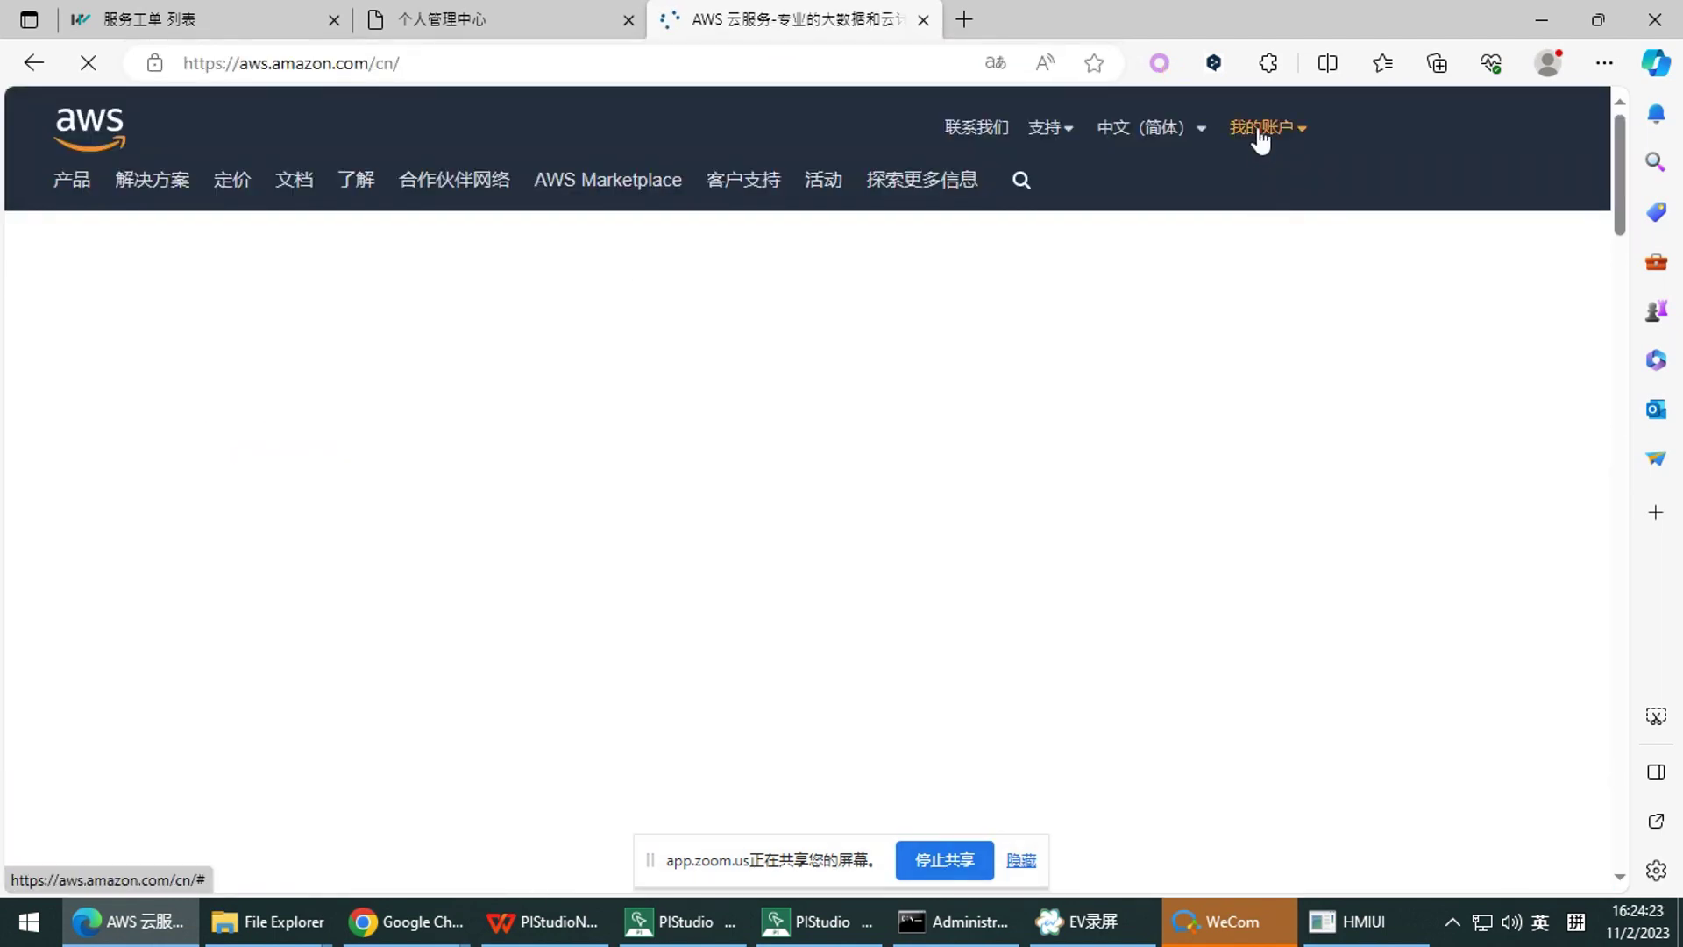
{"action": "left_click", "coordinate": [1259, 133]}
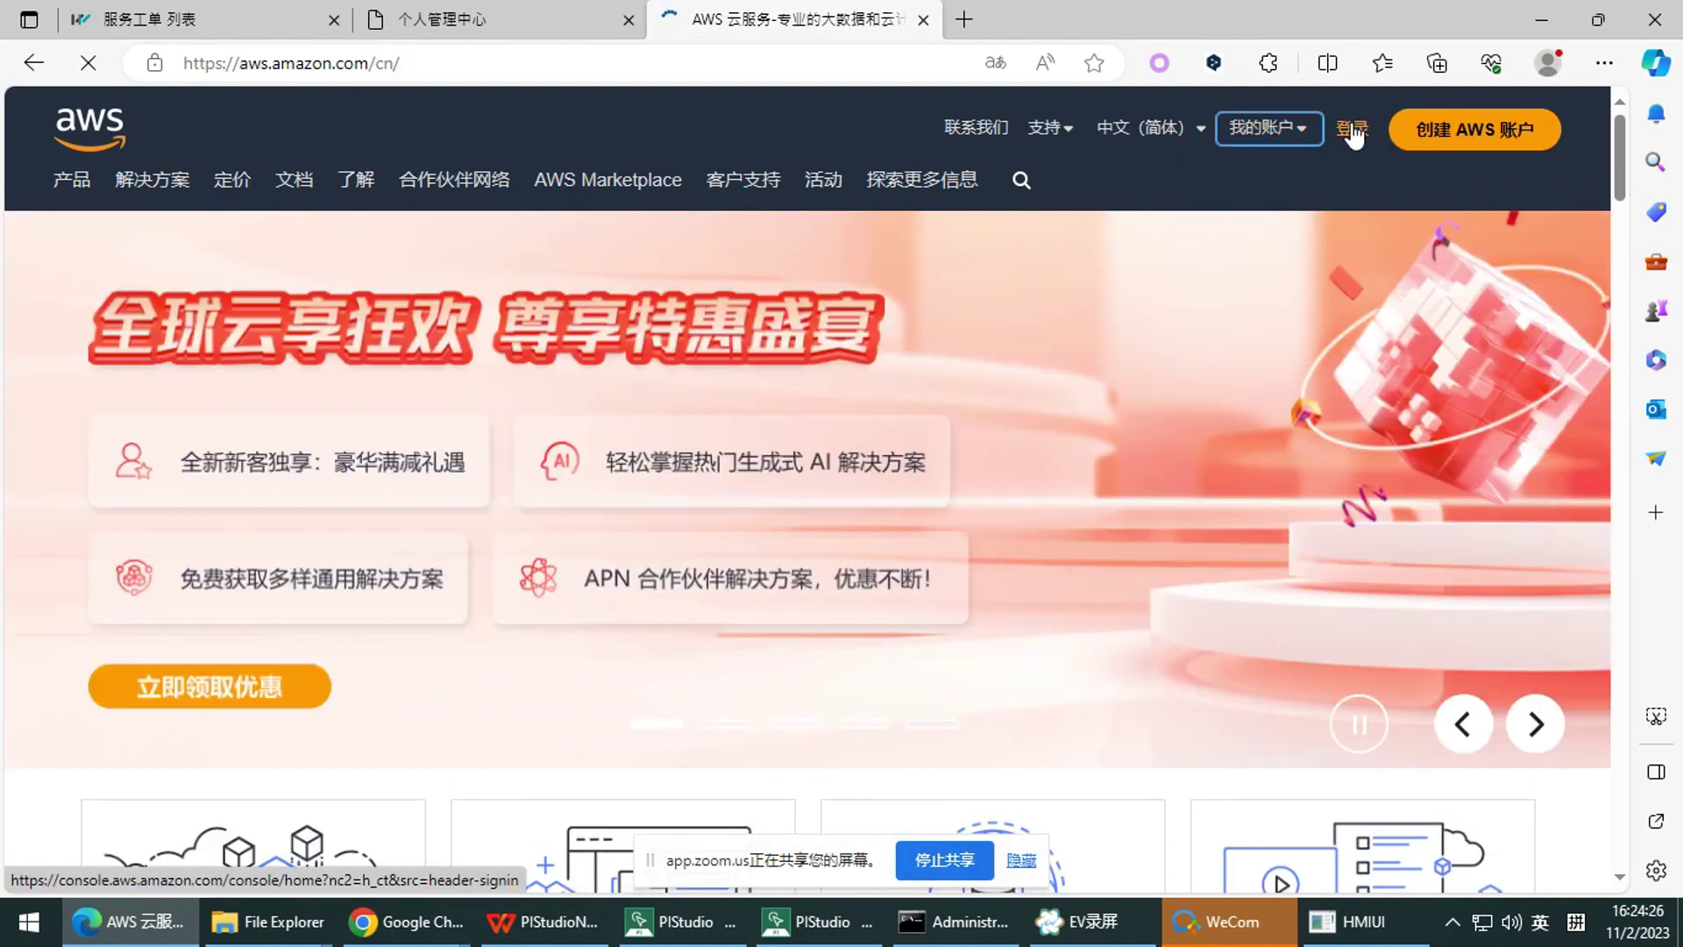
{"action": "left_click", "coordinate": [1354, 131]}
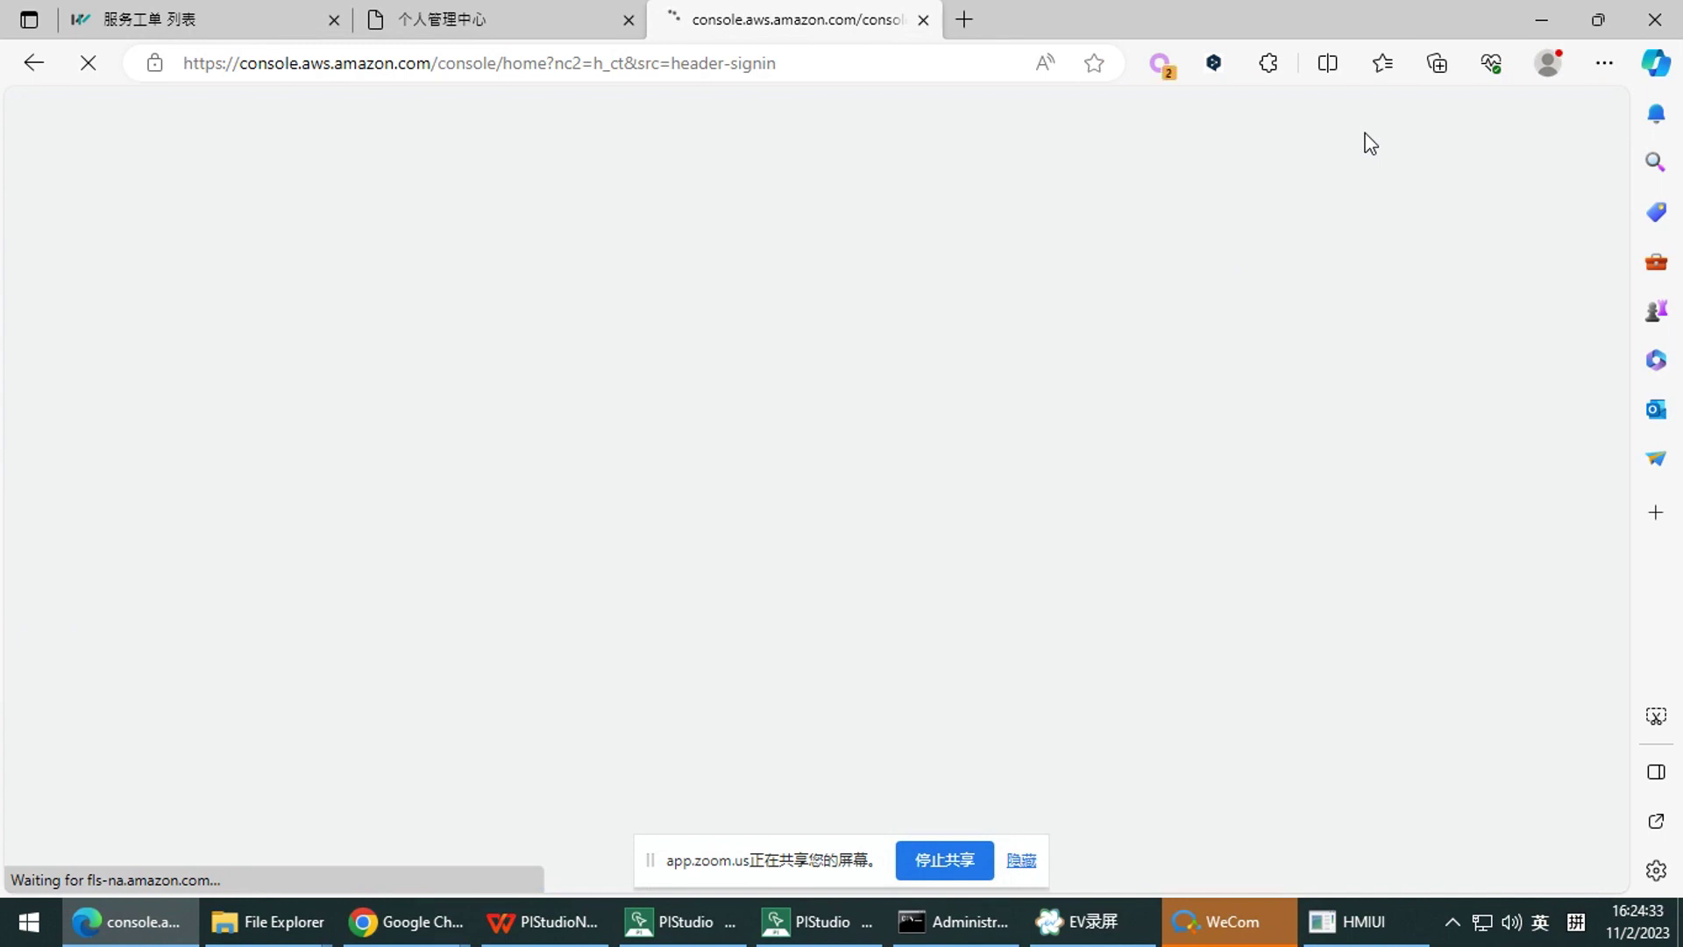
Close Chrome's privacy-error page and return to the loading console in Edge
{"action": "mouse_move", "coordinate": [405, 922]}
{"action": "left_click", "coordinate": [375, 823]}
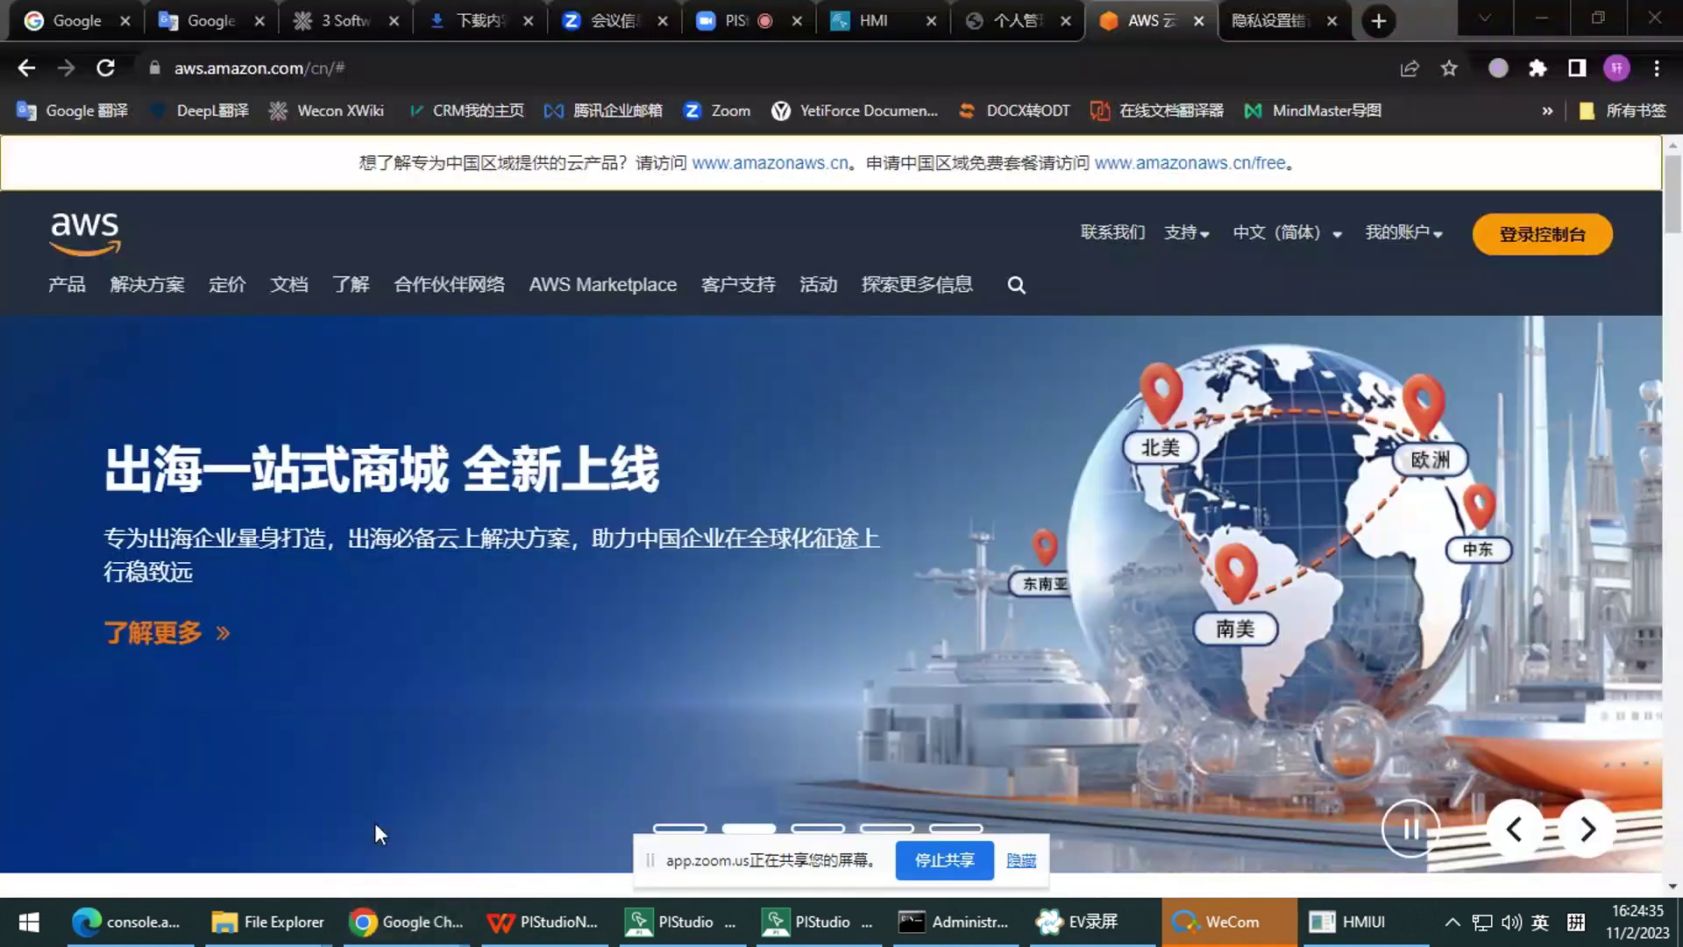
{"action": "left_click", "coordinate": [1298, 24]}
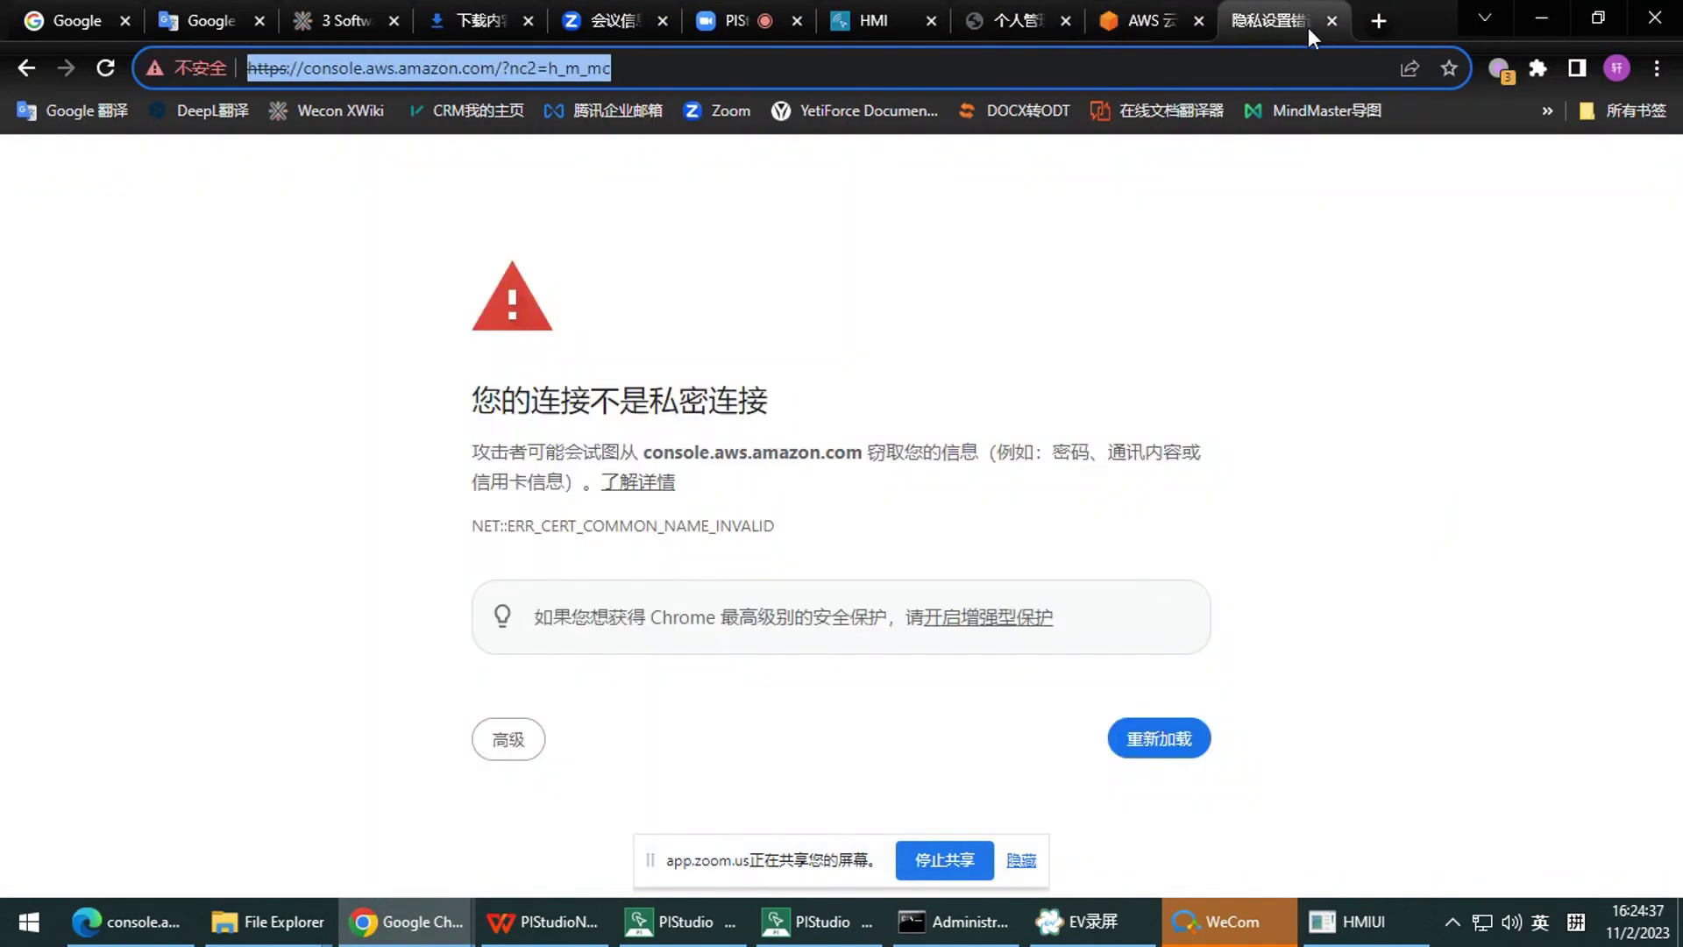
{"action": "left_click", "coordinate": [1332, 20]}
{"action": "left_click", "coordinate": [145, 921]}
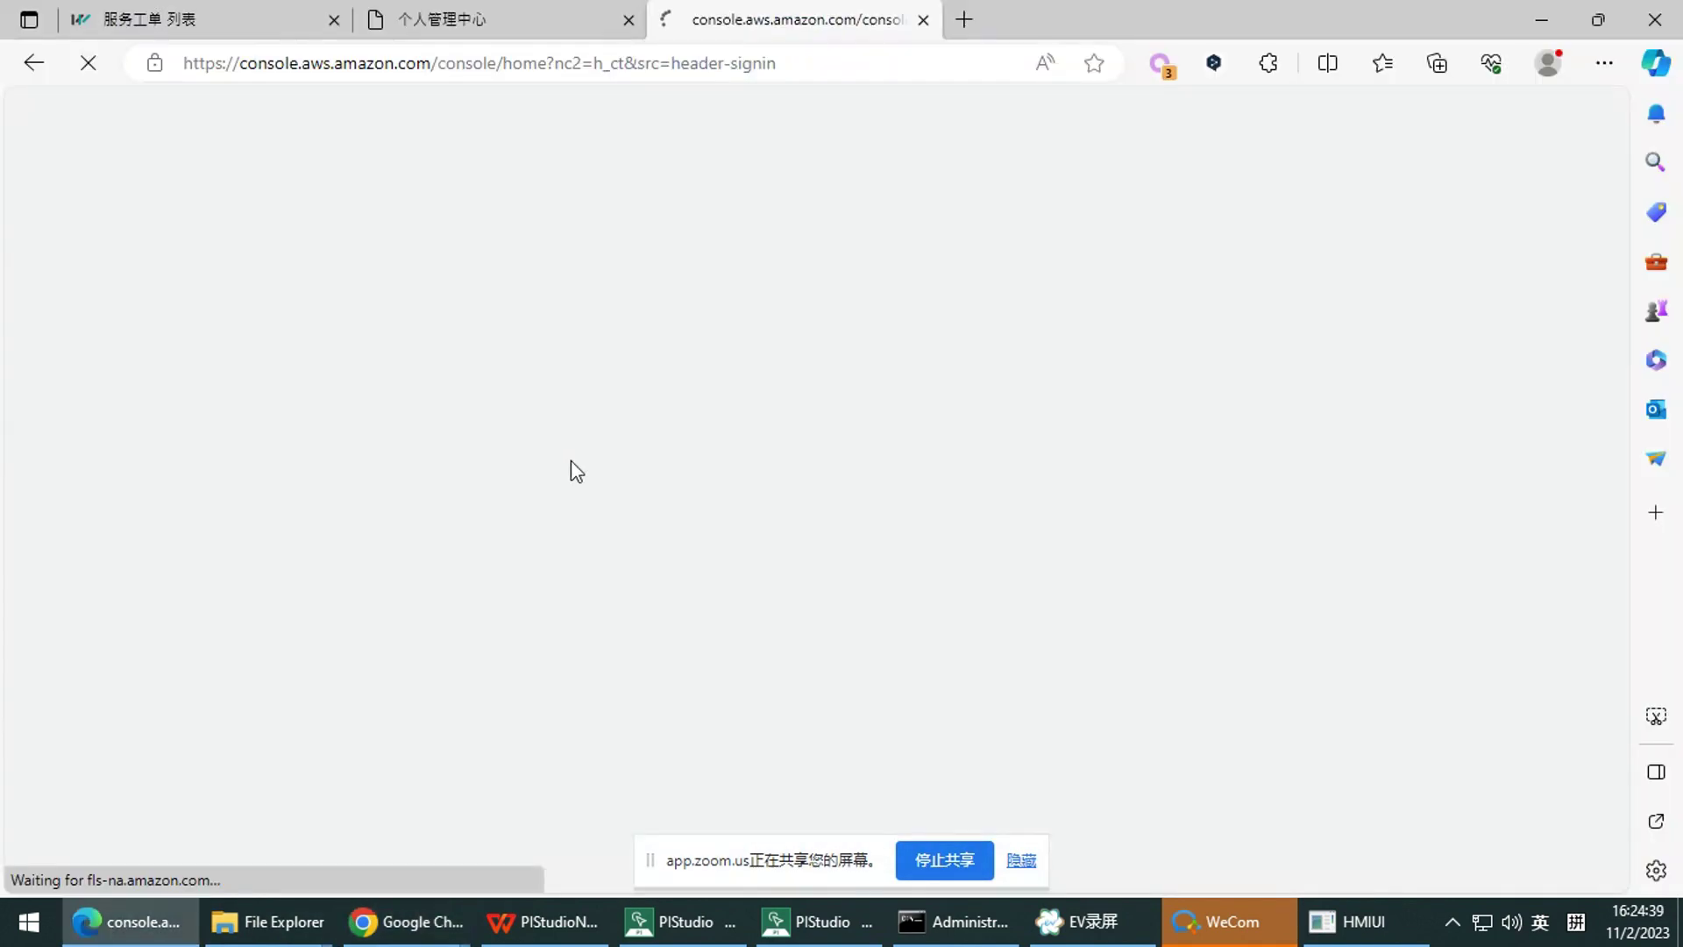
Set amazon.com to the L自动 proxy profile and reload the sign-in page
{"action": "left_click", "coordinate": [886, 61]}
{"action": "left_click", "coordinate": [910, 65]}
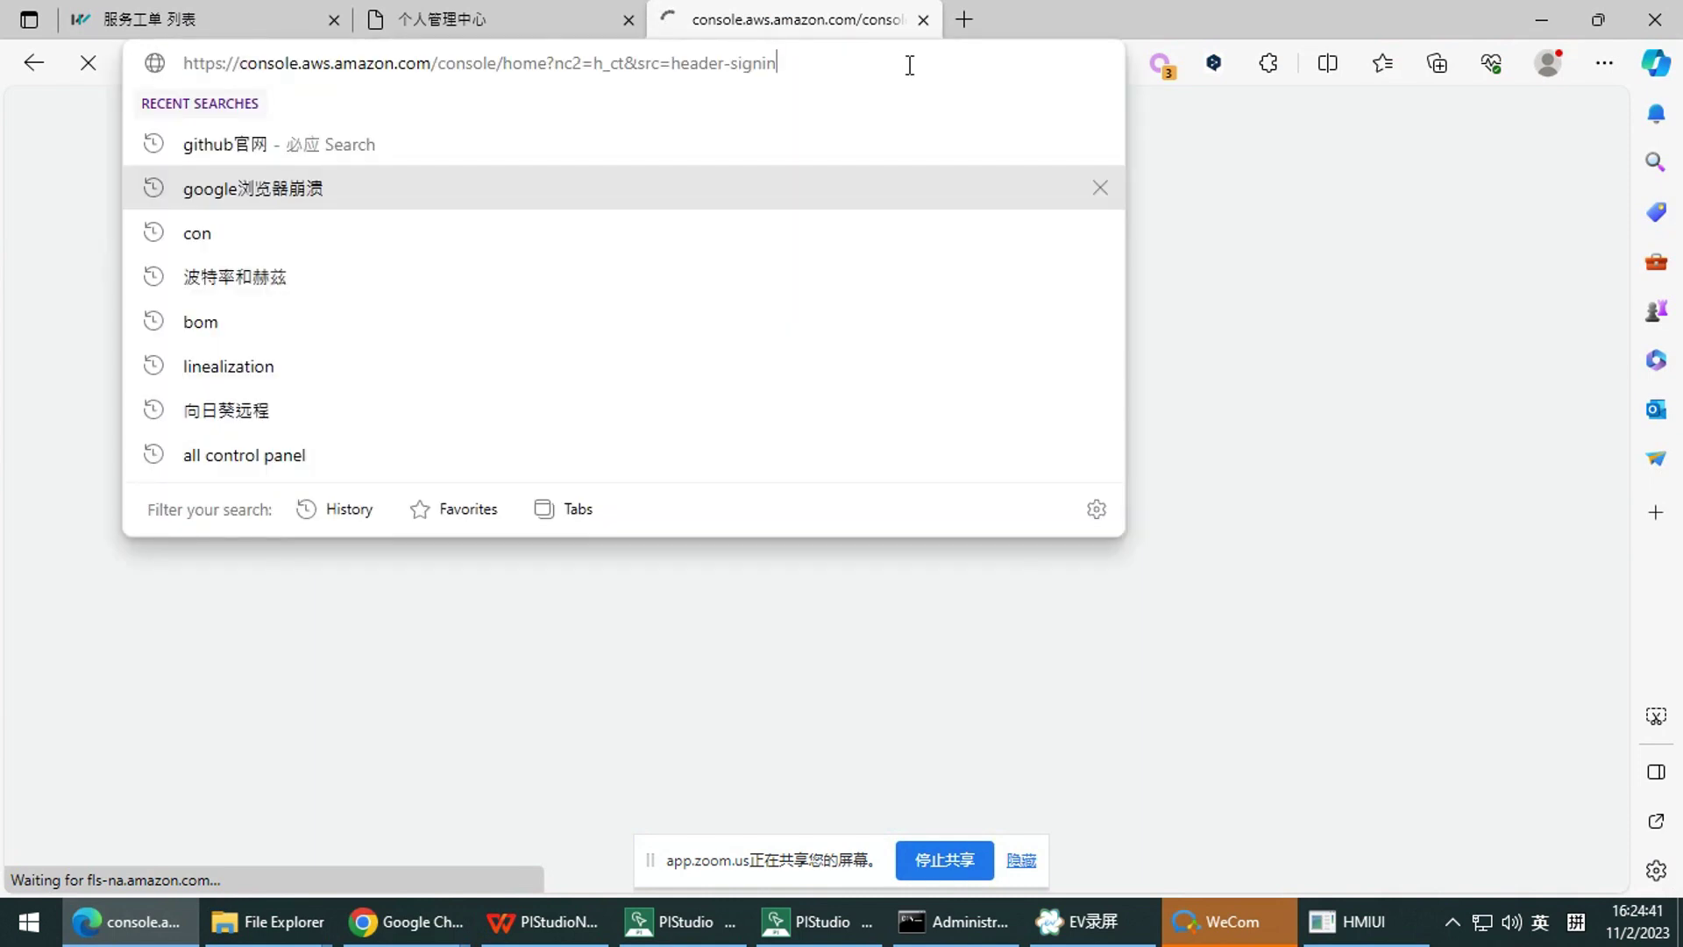
{"action": "left_click", "coordinate": [1161, 65]}
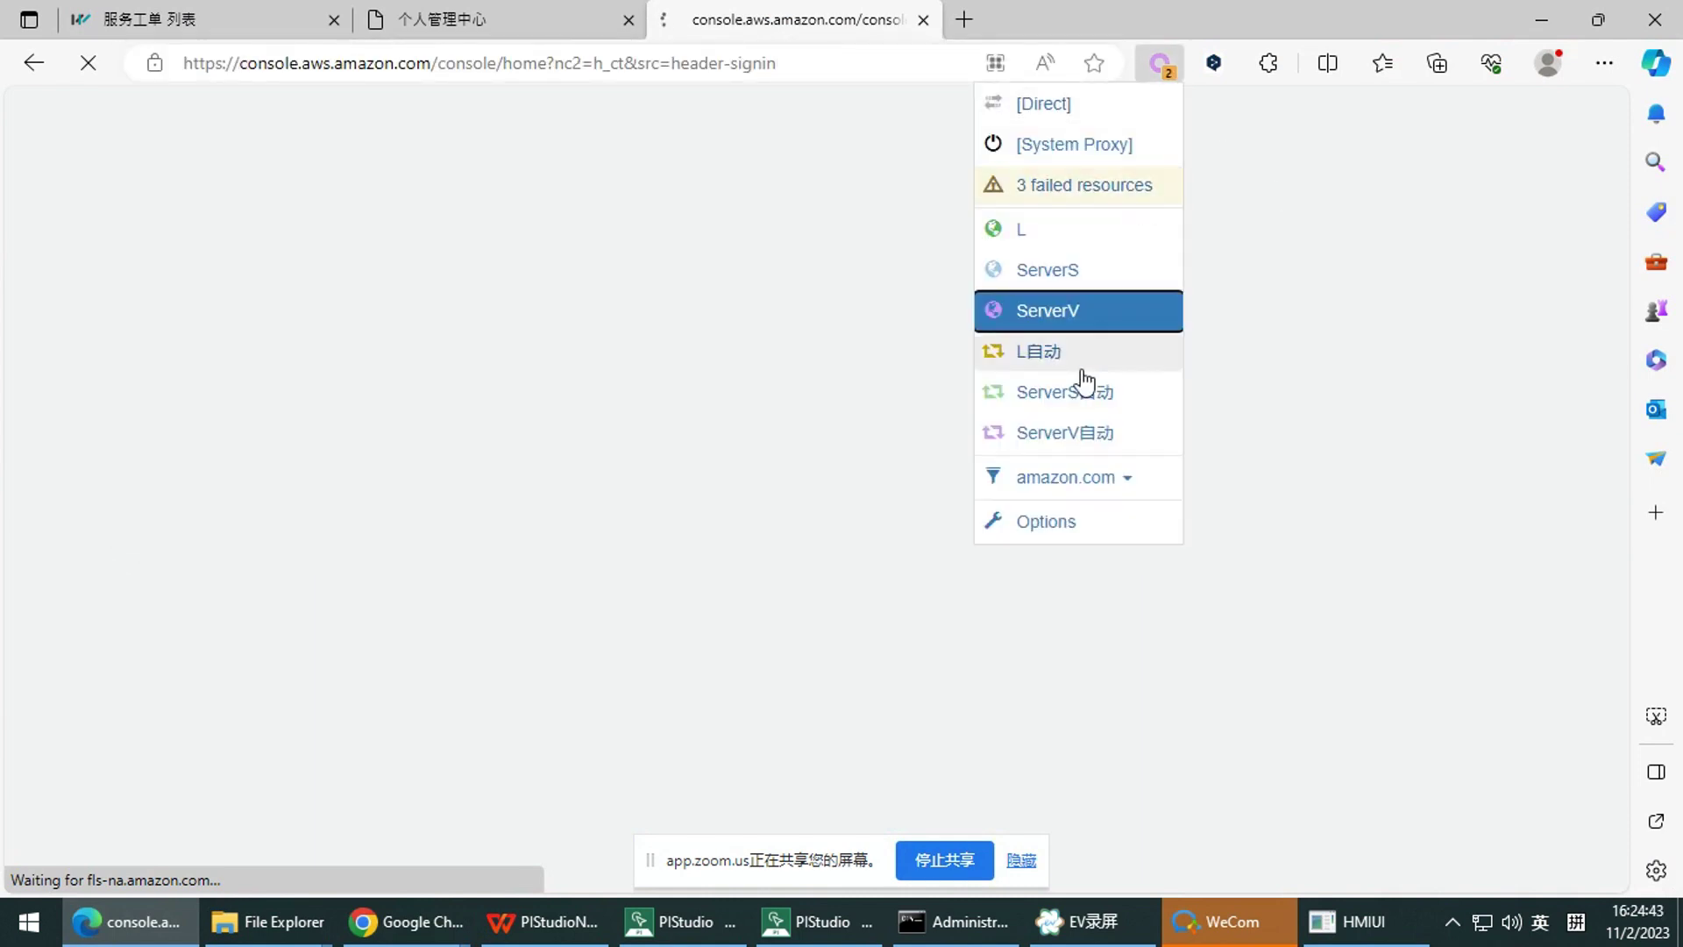
{"action": "left_click", "coordinate": [1085, 473]}
{"action": "left_click", "coordinate": [1089, 614]}
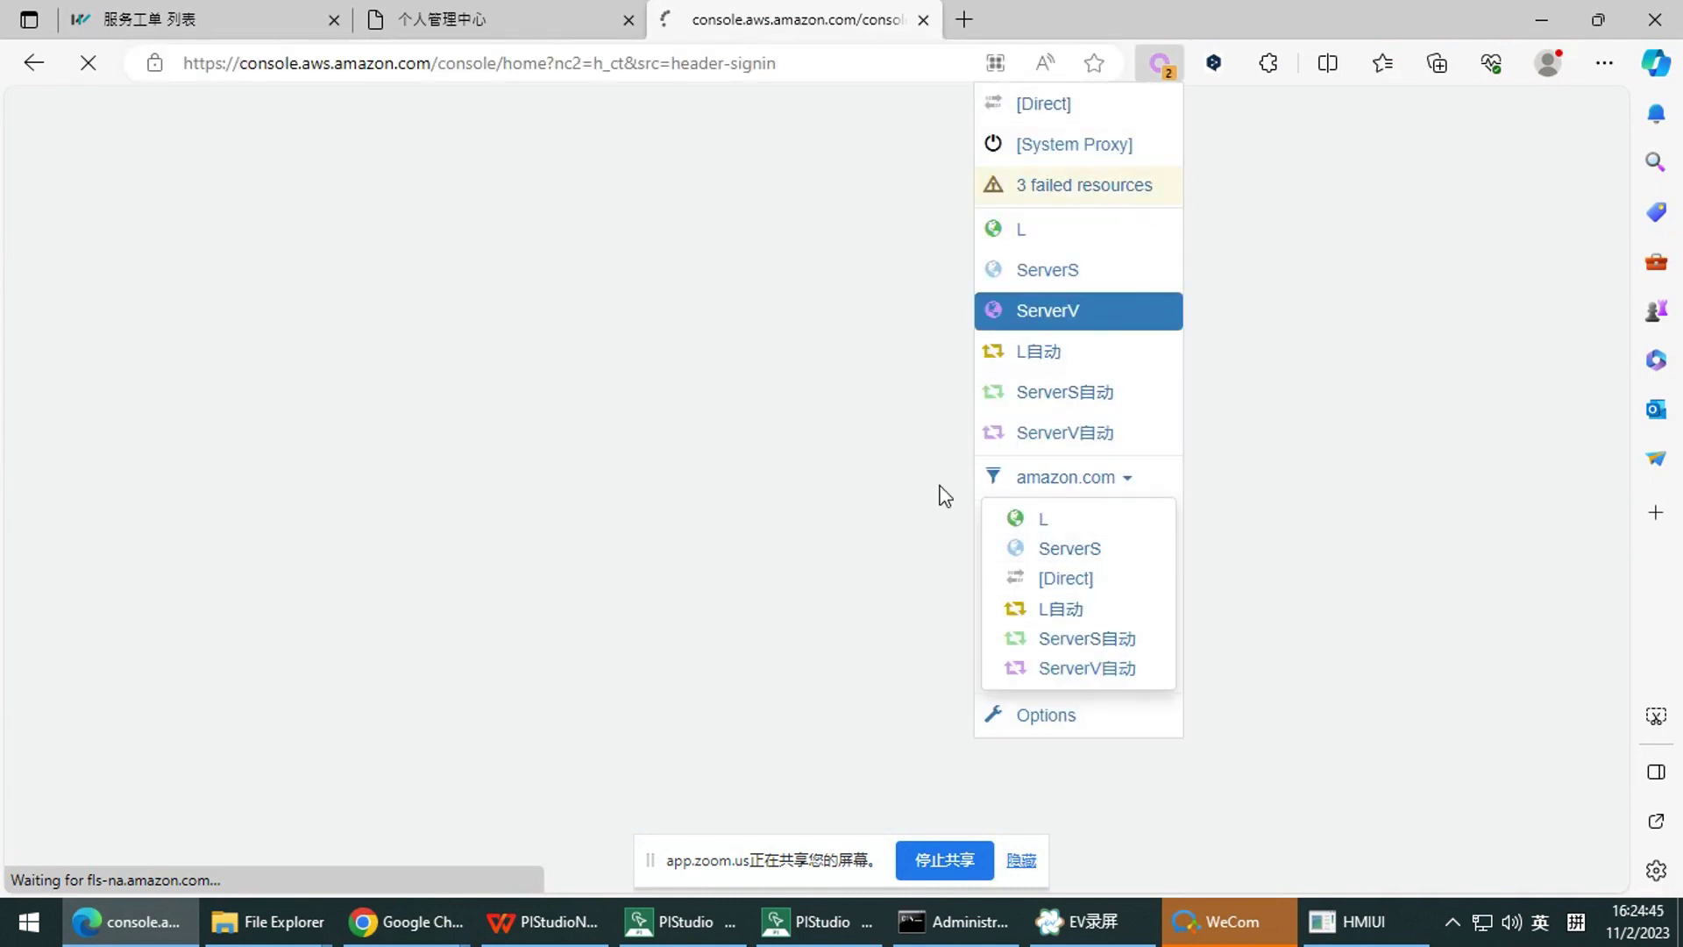
{"action": "left_click", "coordinate": [887, 58]}
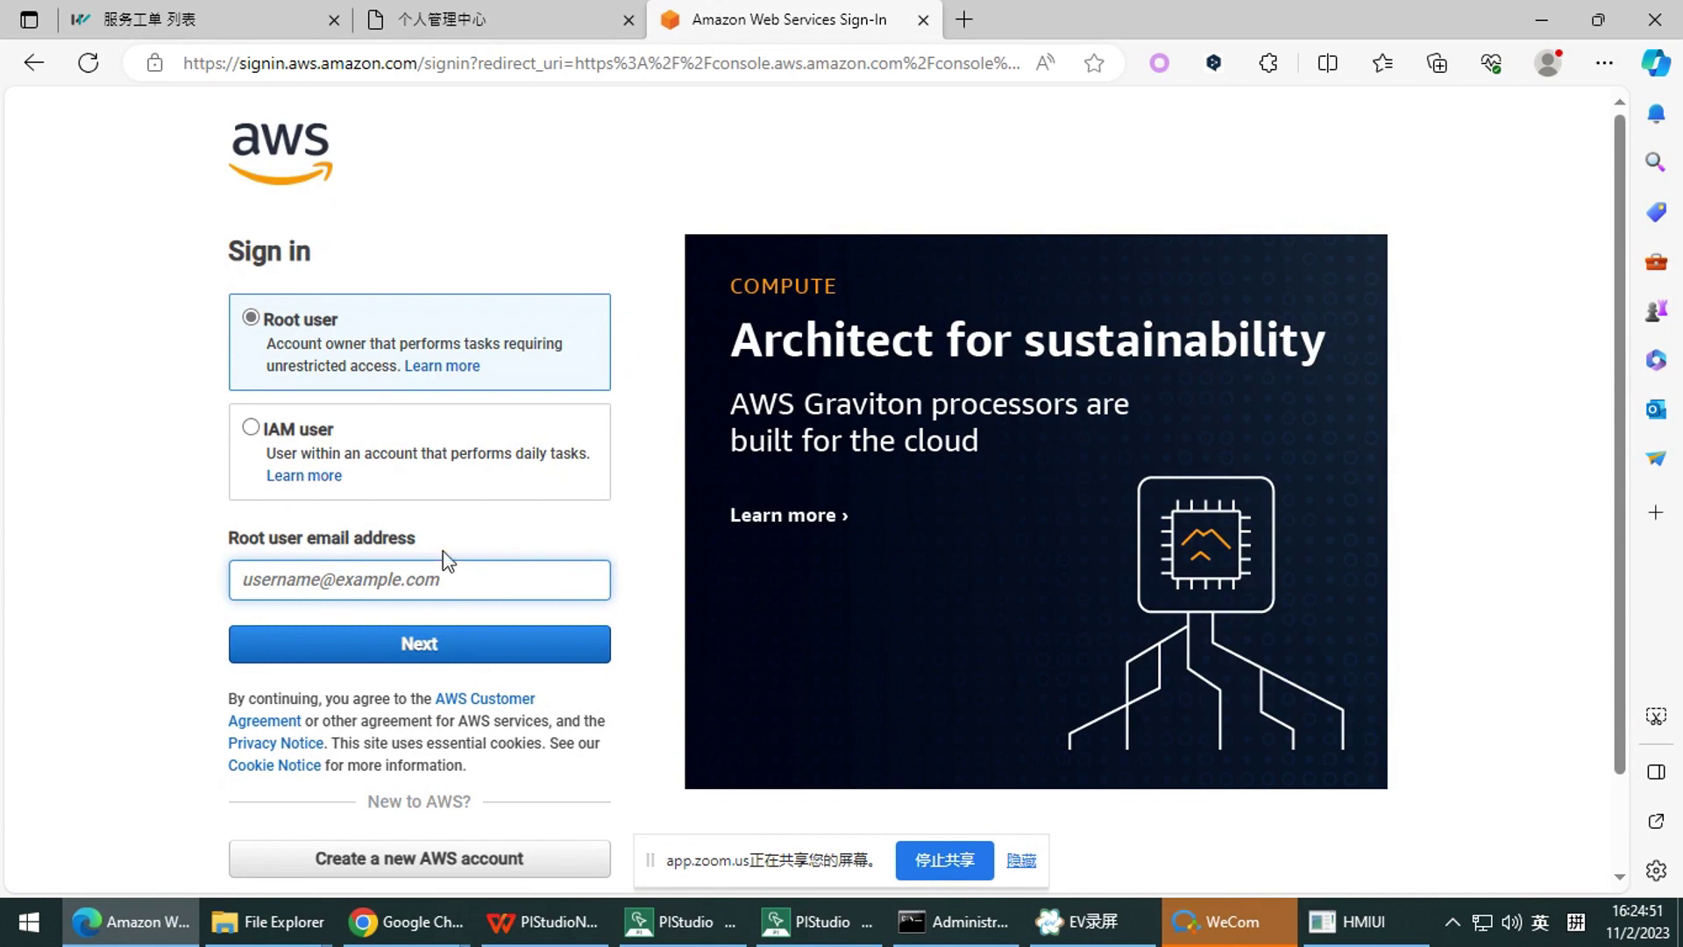
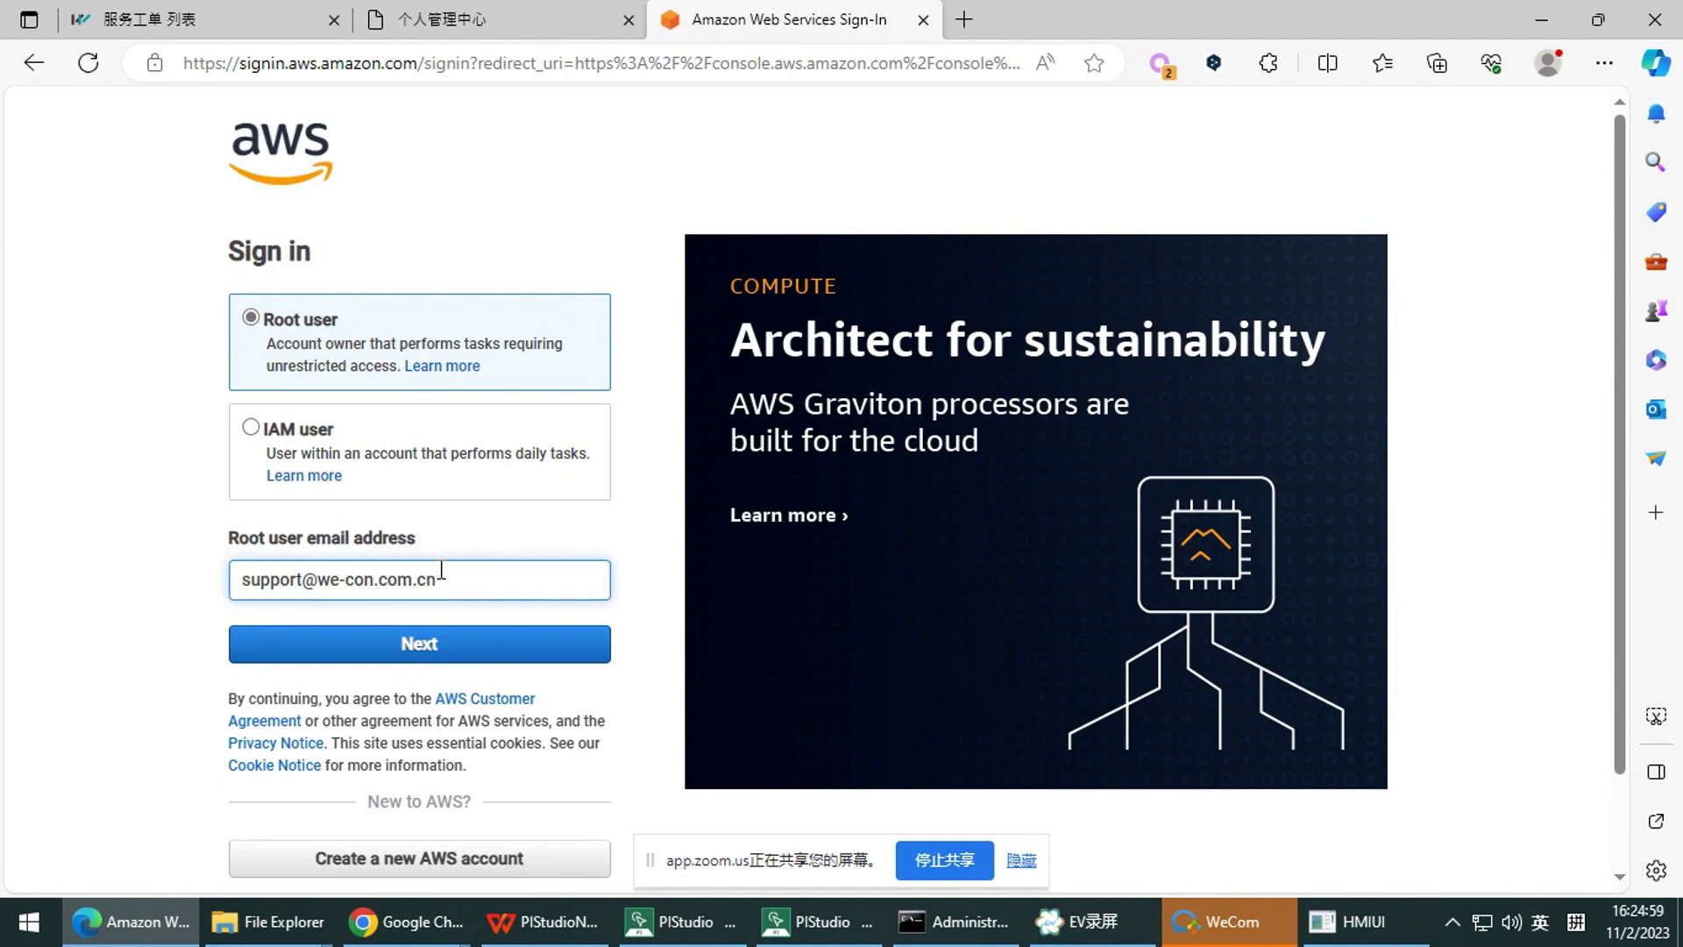
Enter the root user's e-mail, then retype the account password and submit
{"action": "left_click", "coordinate": [482, 638]}
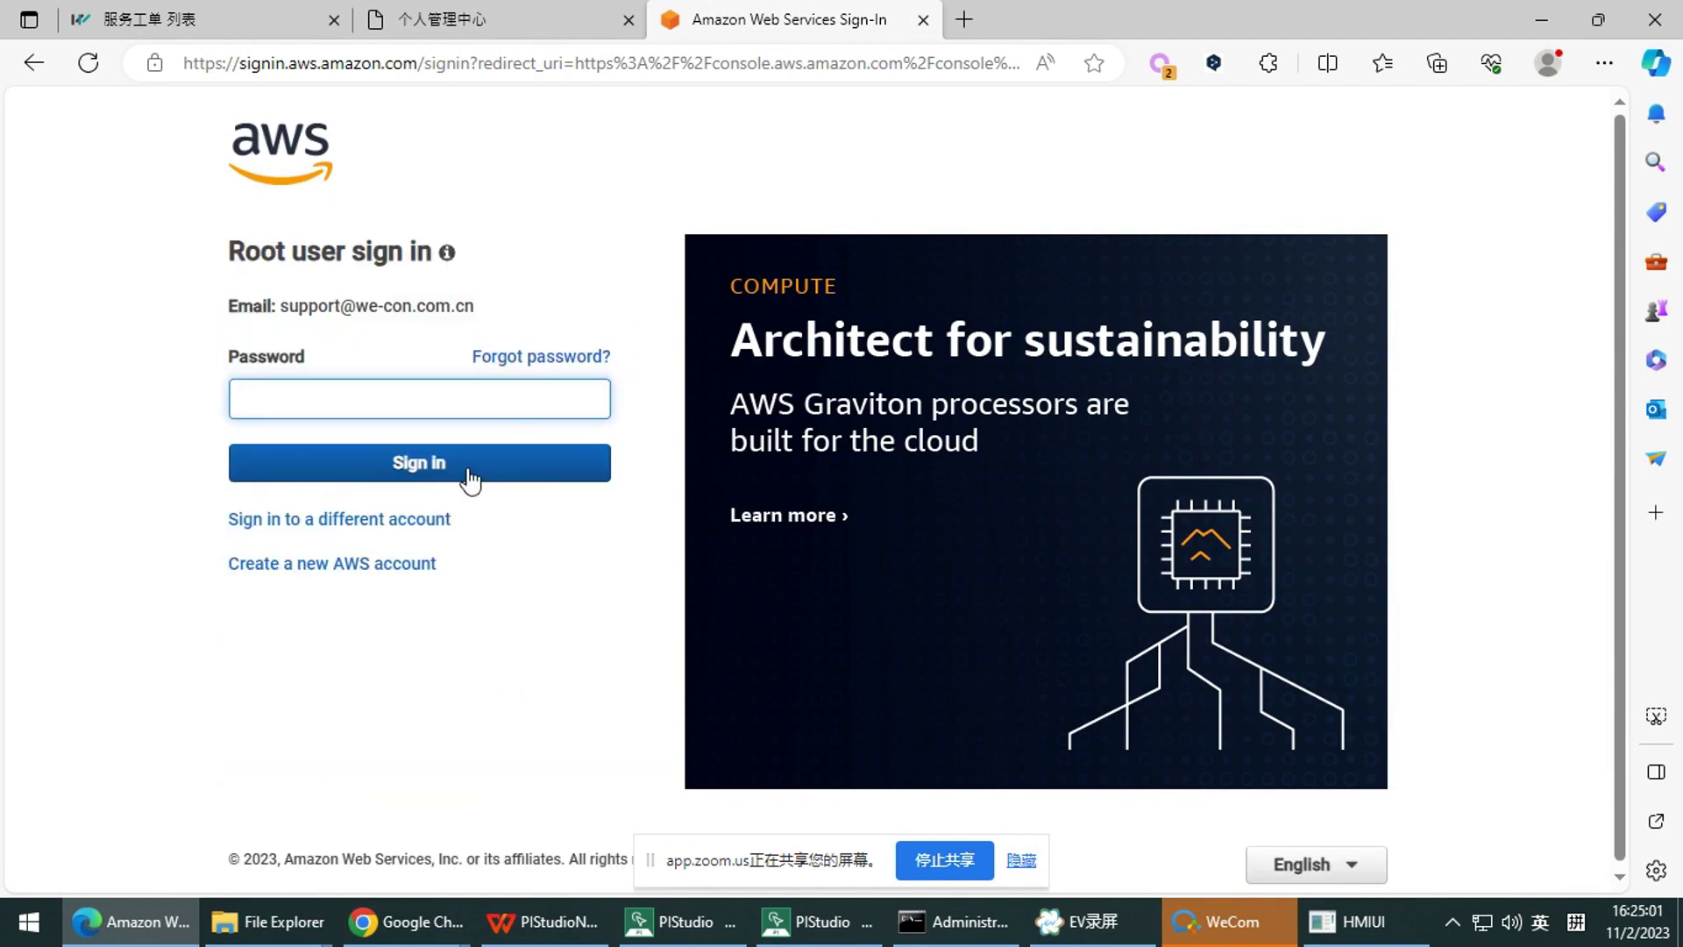
{"action": "left_click", "coordinate": [413, 387]}
{"action": "type", "text": "••"}
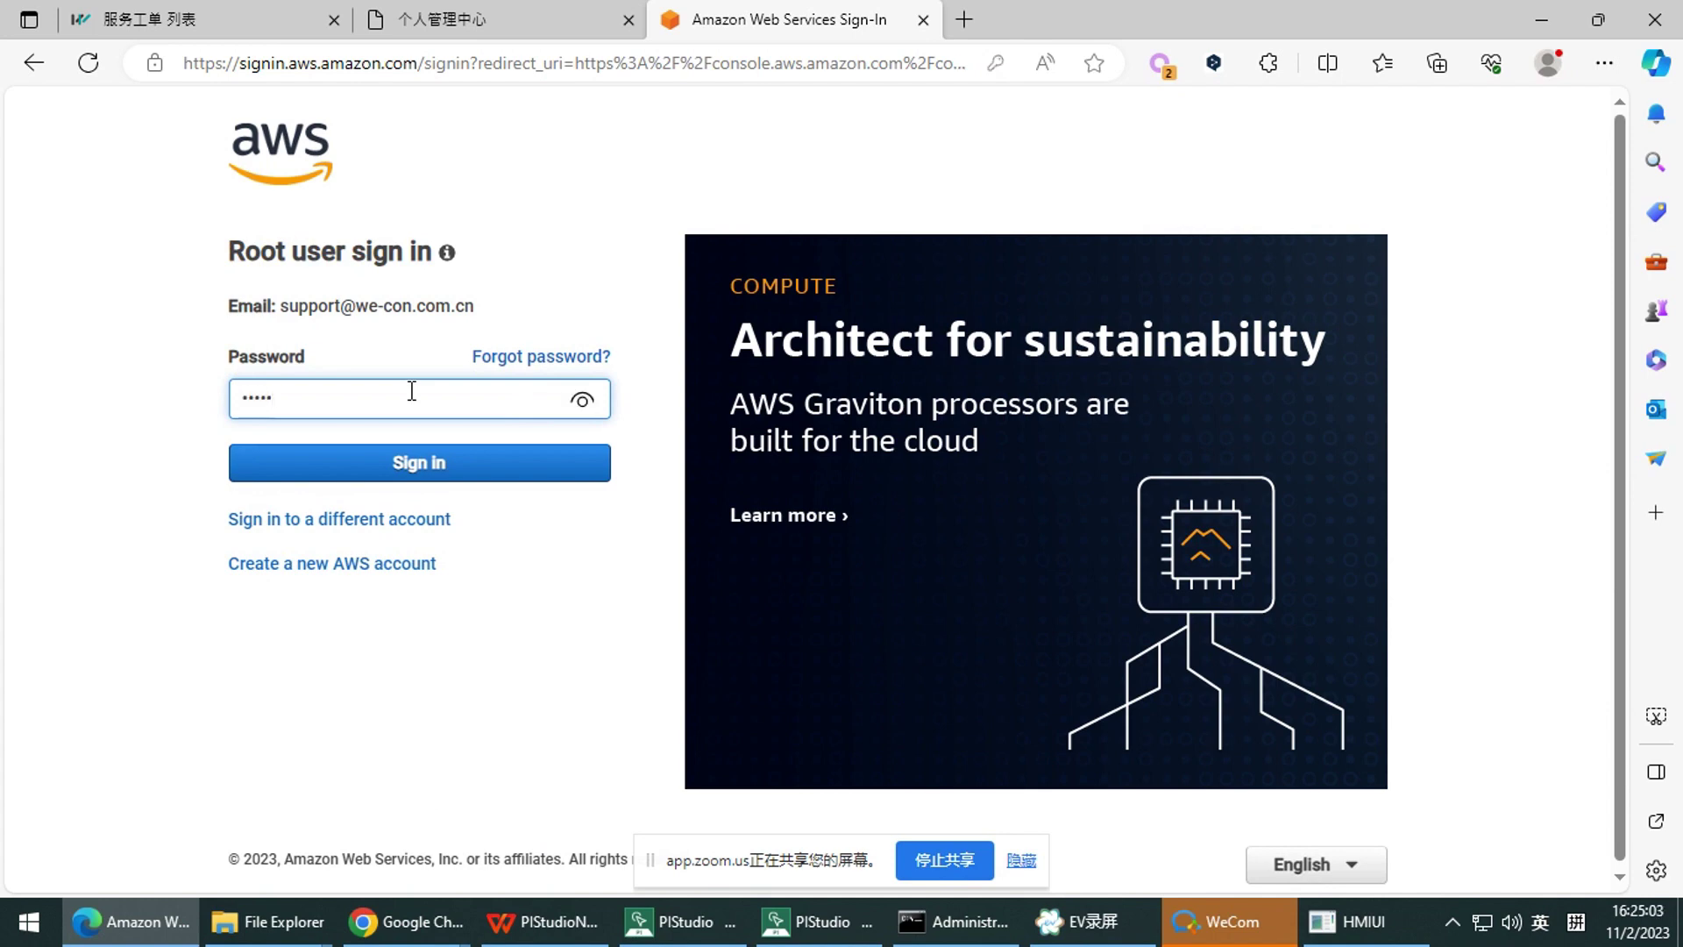
{"action": "key", "text": "BackSpace"}
{"action": "key", "text": "BackSpace"}
{"action": "key", "text": "BackSpace"}
{"action": "key", "text": "BackSpace"}
{"action": "type", "text": "••••••••"}
{"action": "key", "text": "Return"}
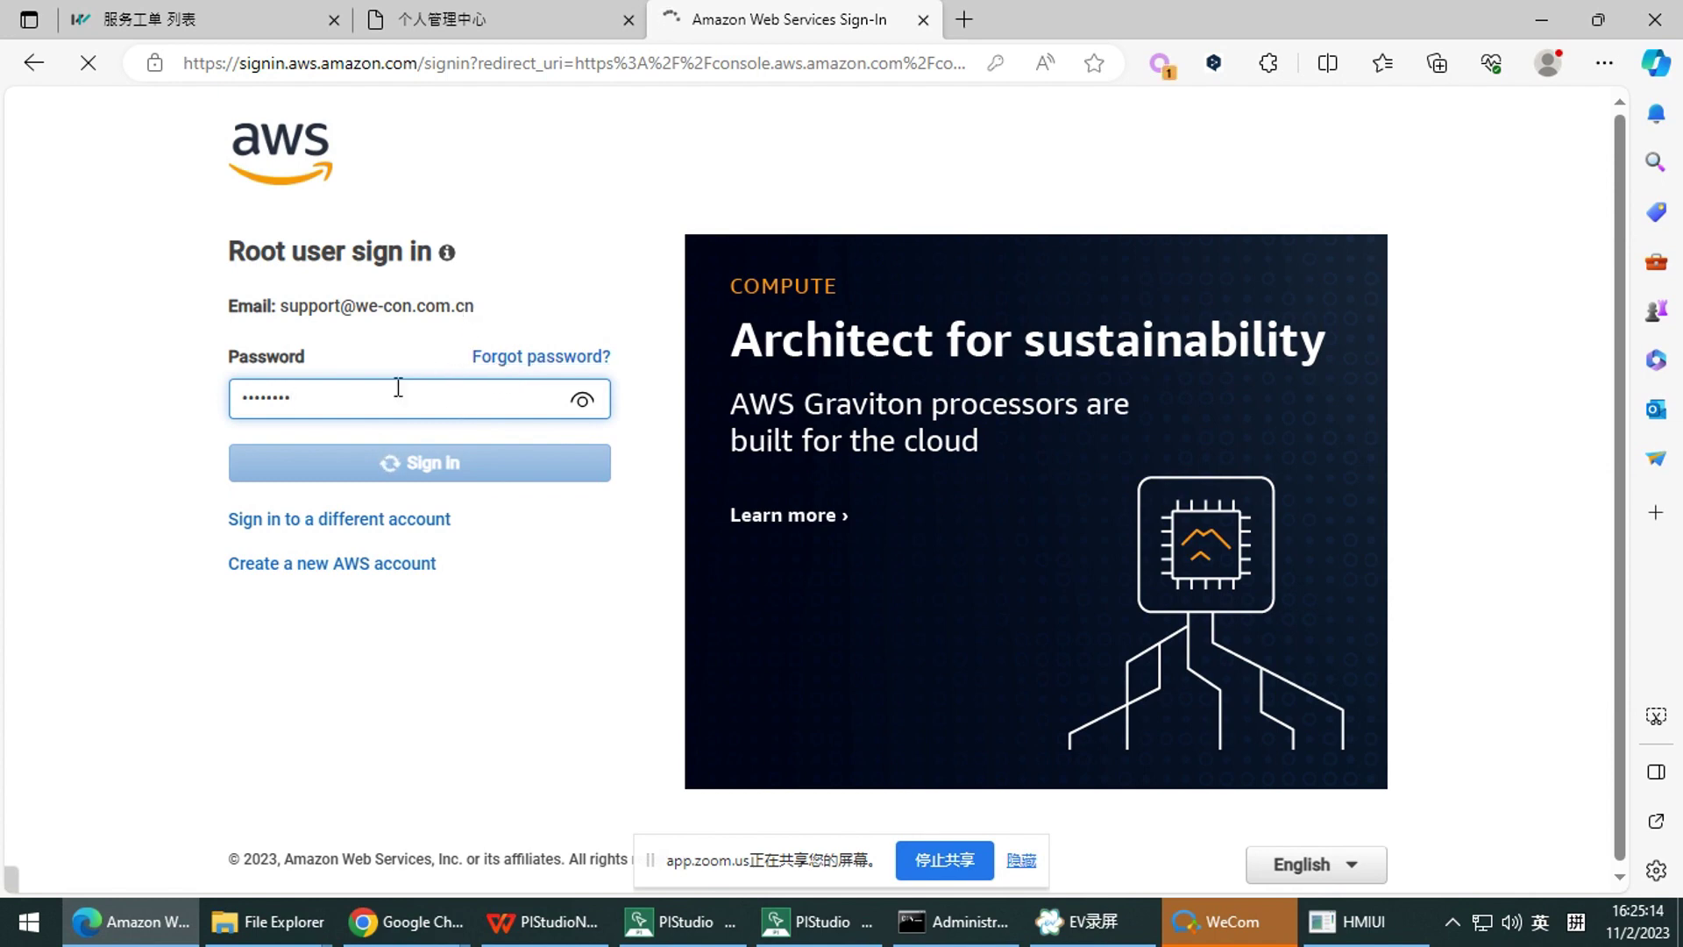
Select and deselect the root sign-in explanation text while sign-in processes
{"action": "mouse_move", "coordinate": [445, 260]}
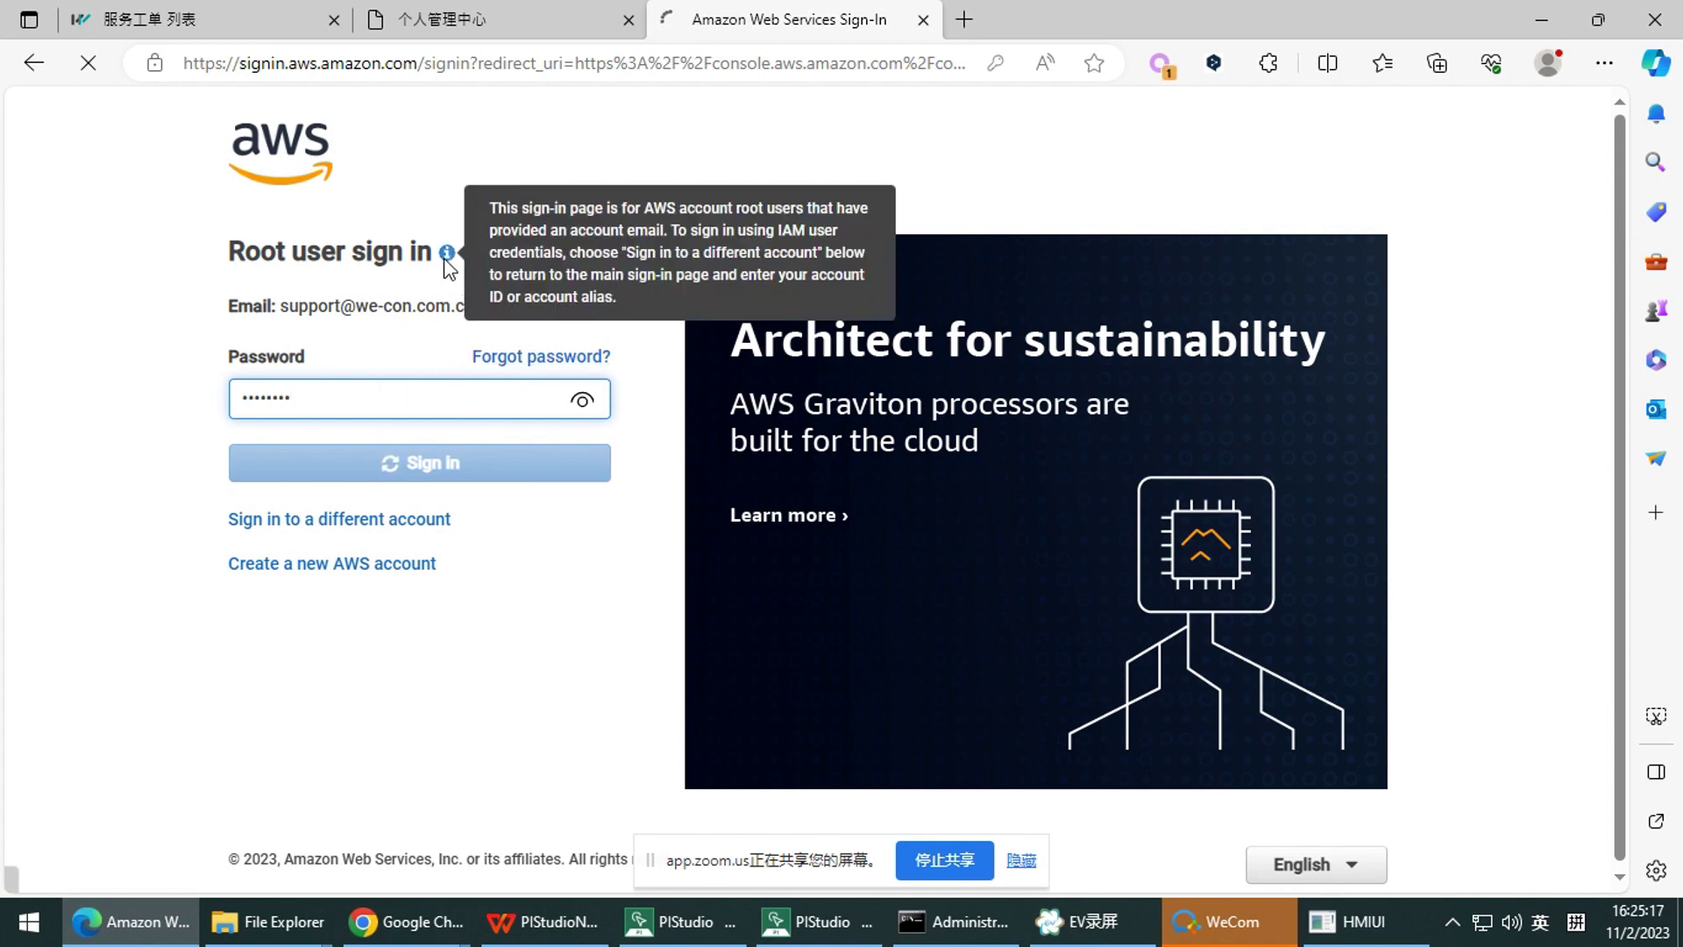
{"action": "left_click_drag", "start_coordinate": [525, 217], "coordinate": [577, 290]}
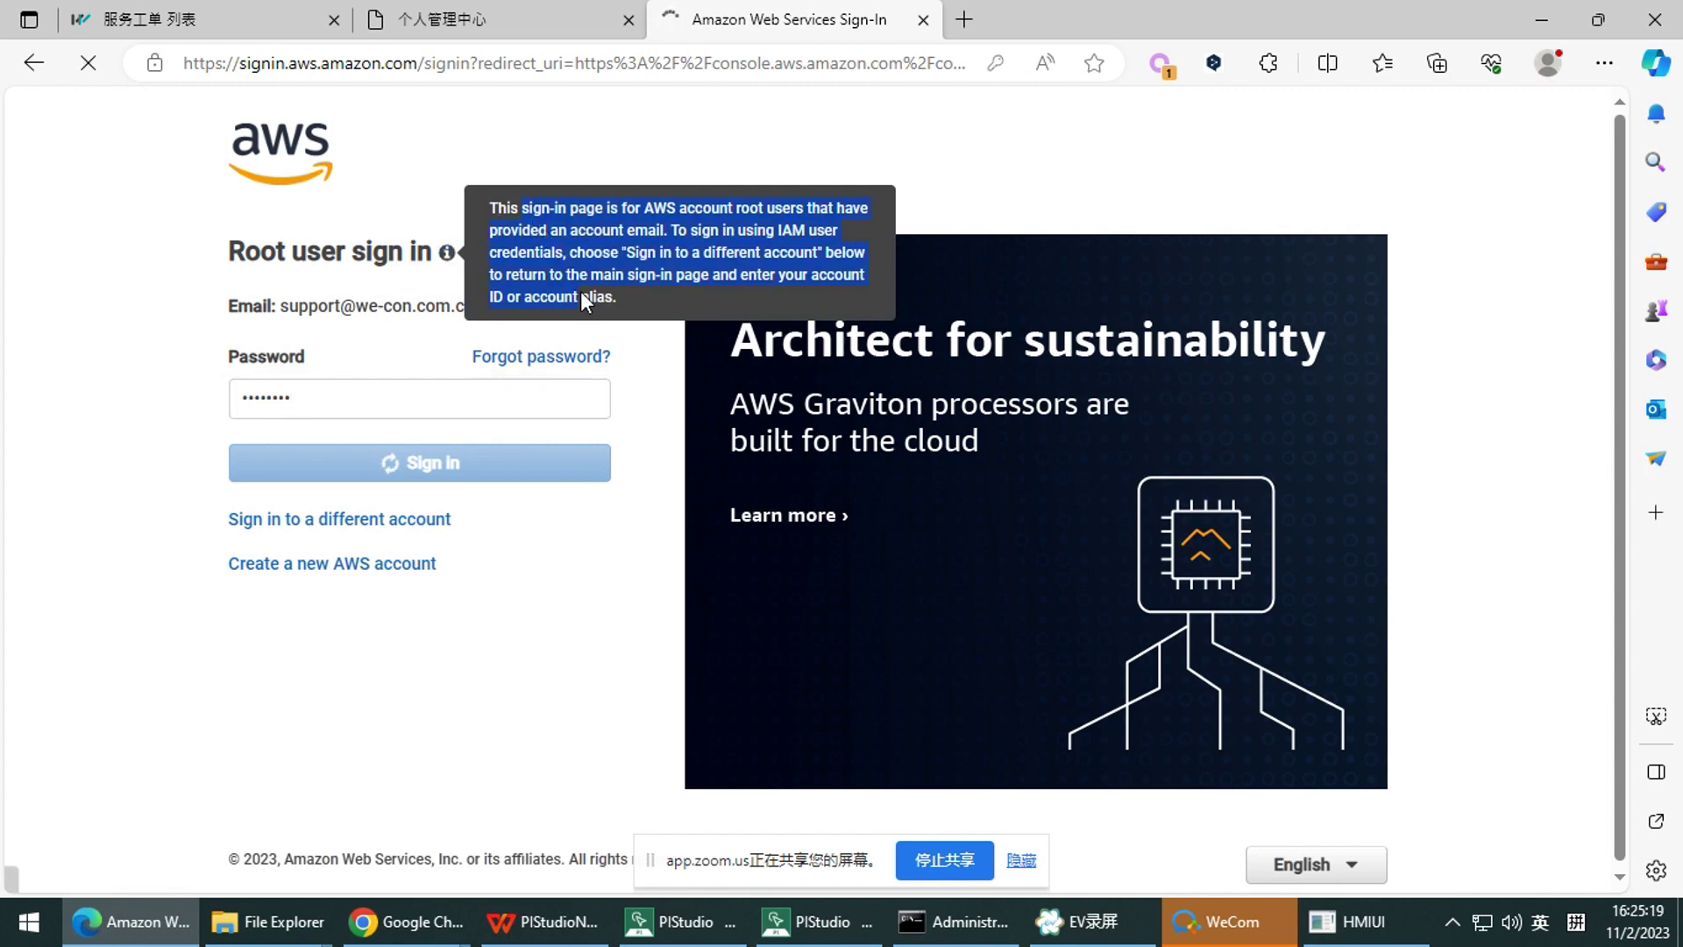
{"action": "left_click", "coordinate": [575, 288]}
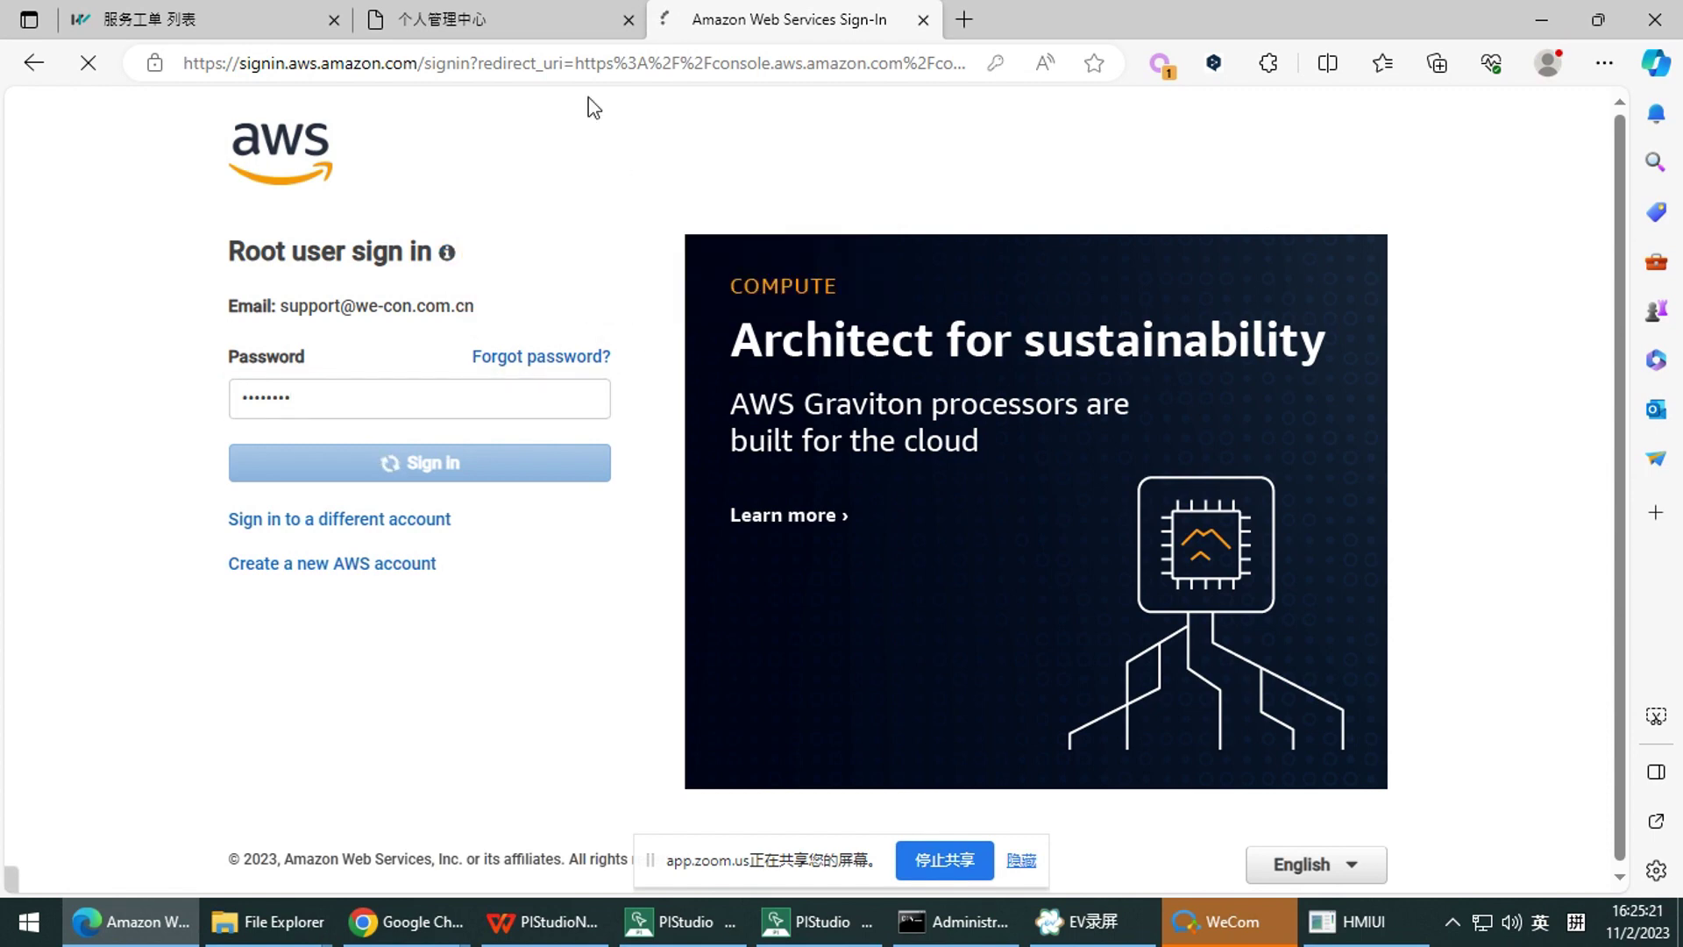
Keep error report speed 3, open the simulator's fanSpd page, and dismiss Edge's saved-password notice
{"action": "left_click", "coordinate": [1355, 922]}
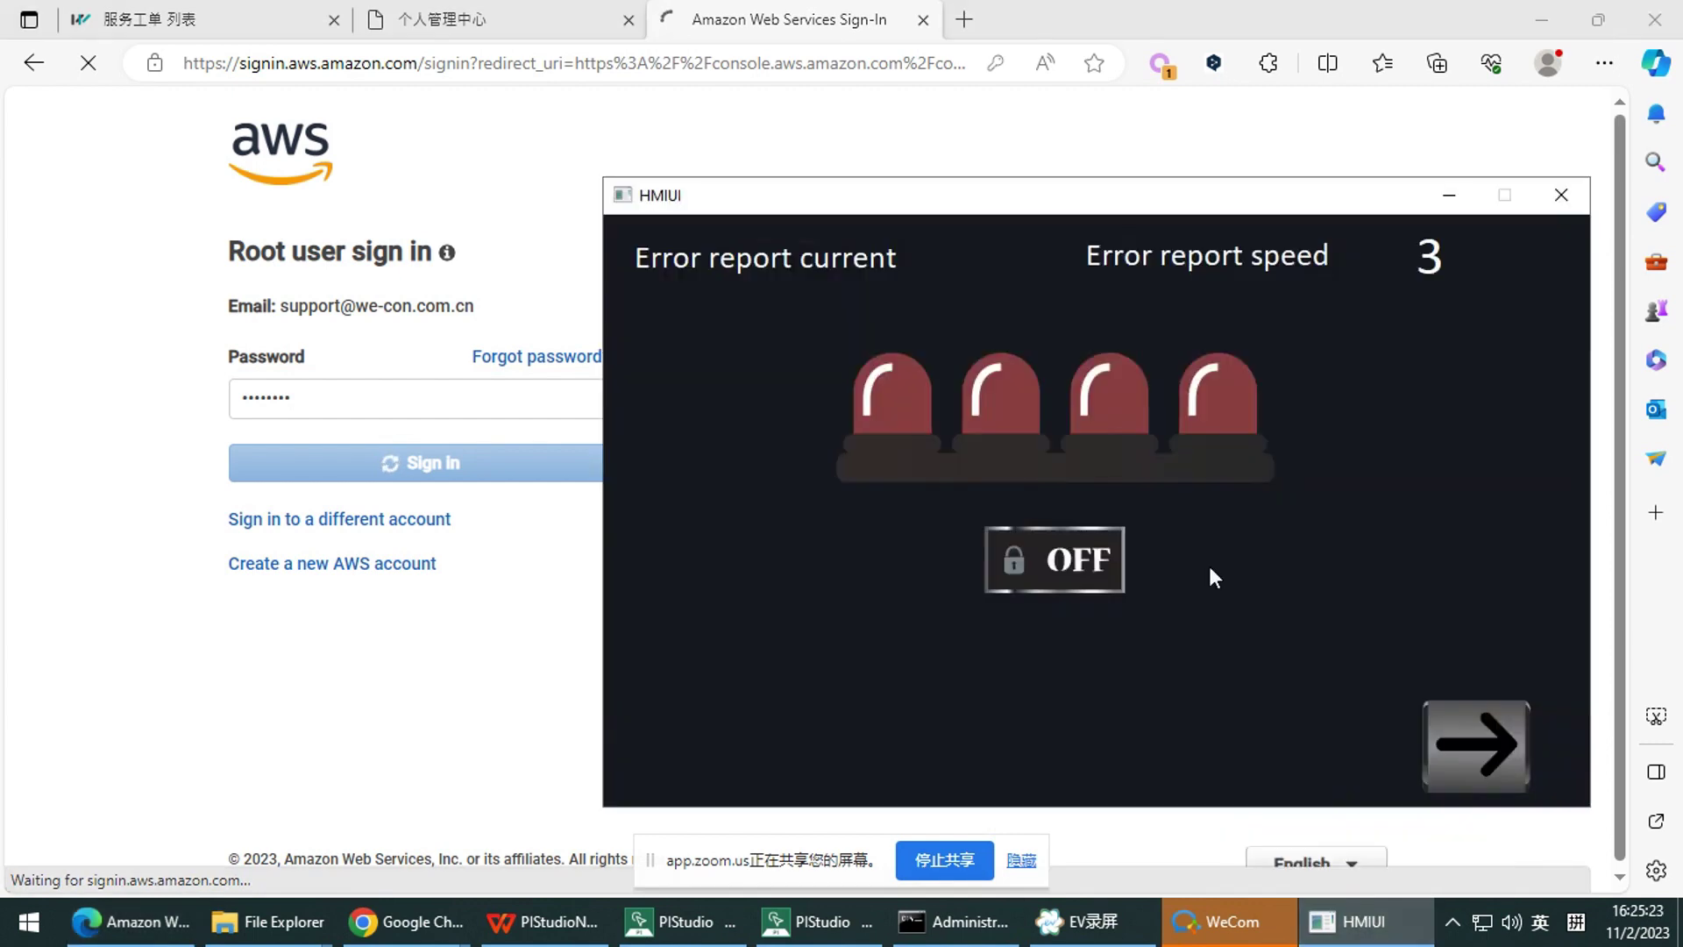
{"action": "left_click_drag", "start_coordinate": [1131, 202], "coordinate": [1005, 164]}
{"action": "left_click", "coordinate": [1285, 224]}
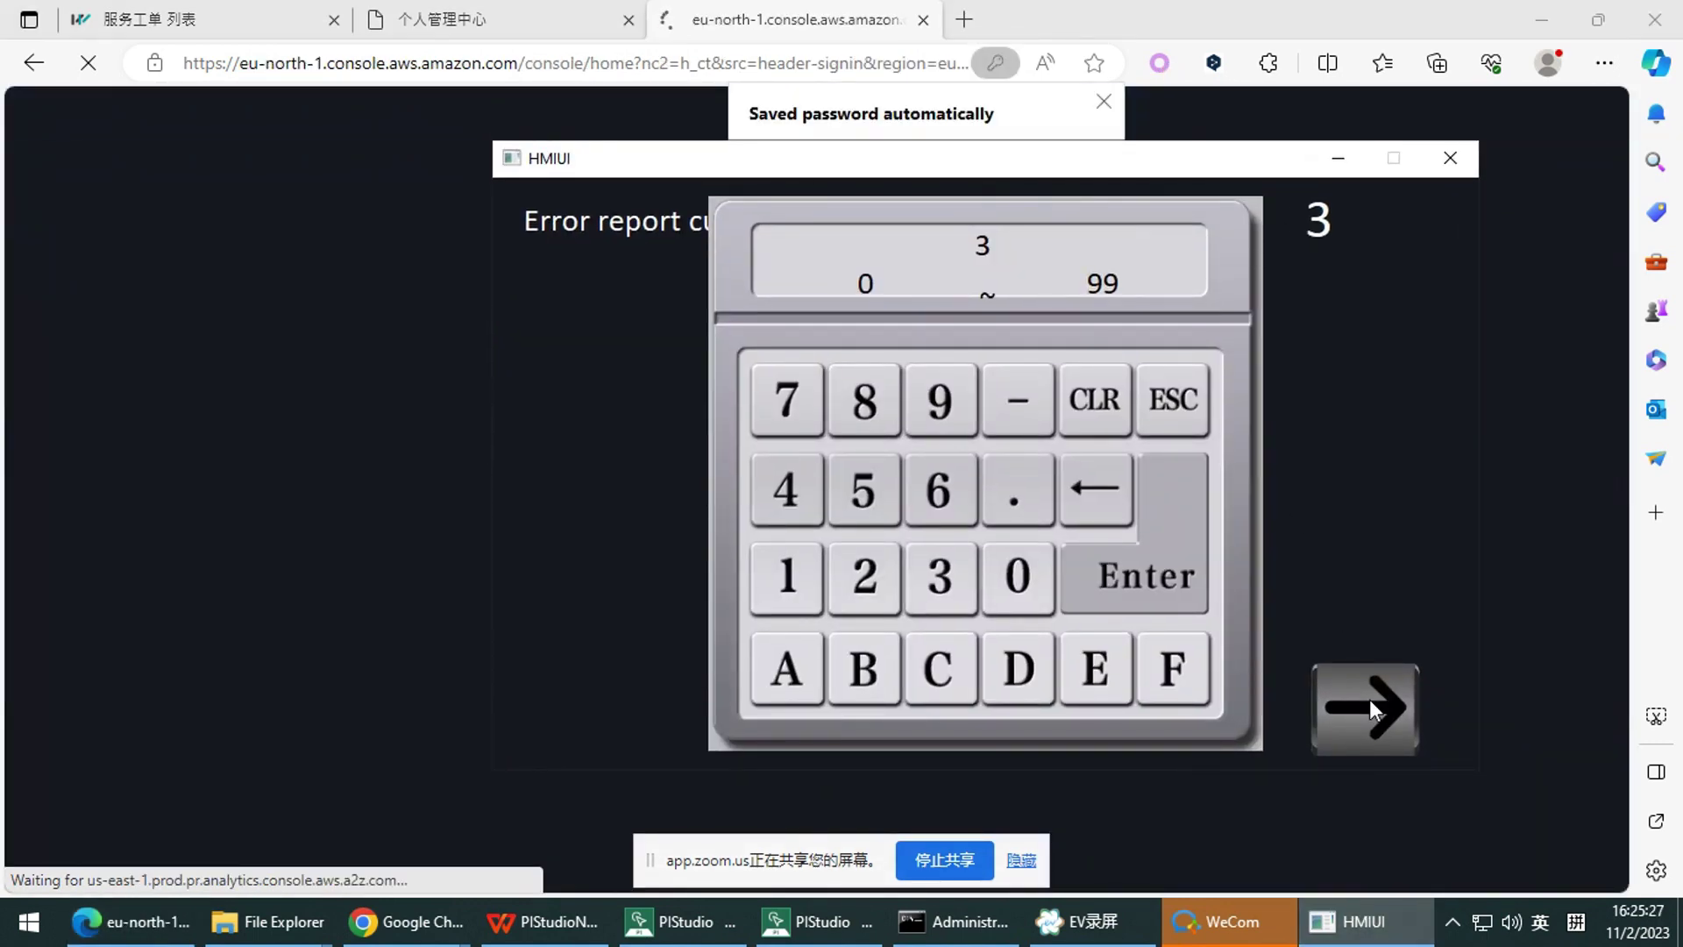
{"action": "left_click", "coordinate": [1146, 386]}
{"action": "left_click", "coordinate": [1365, 709]}
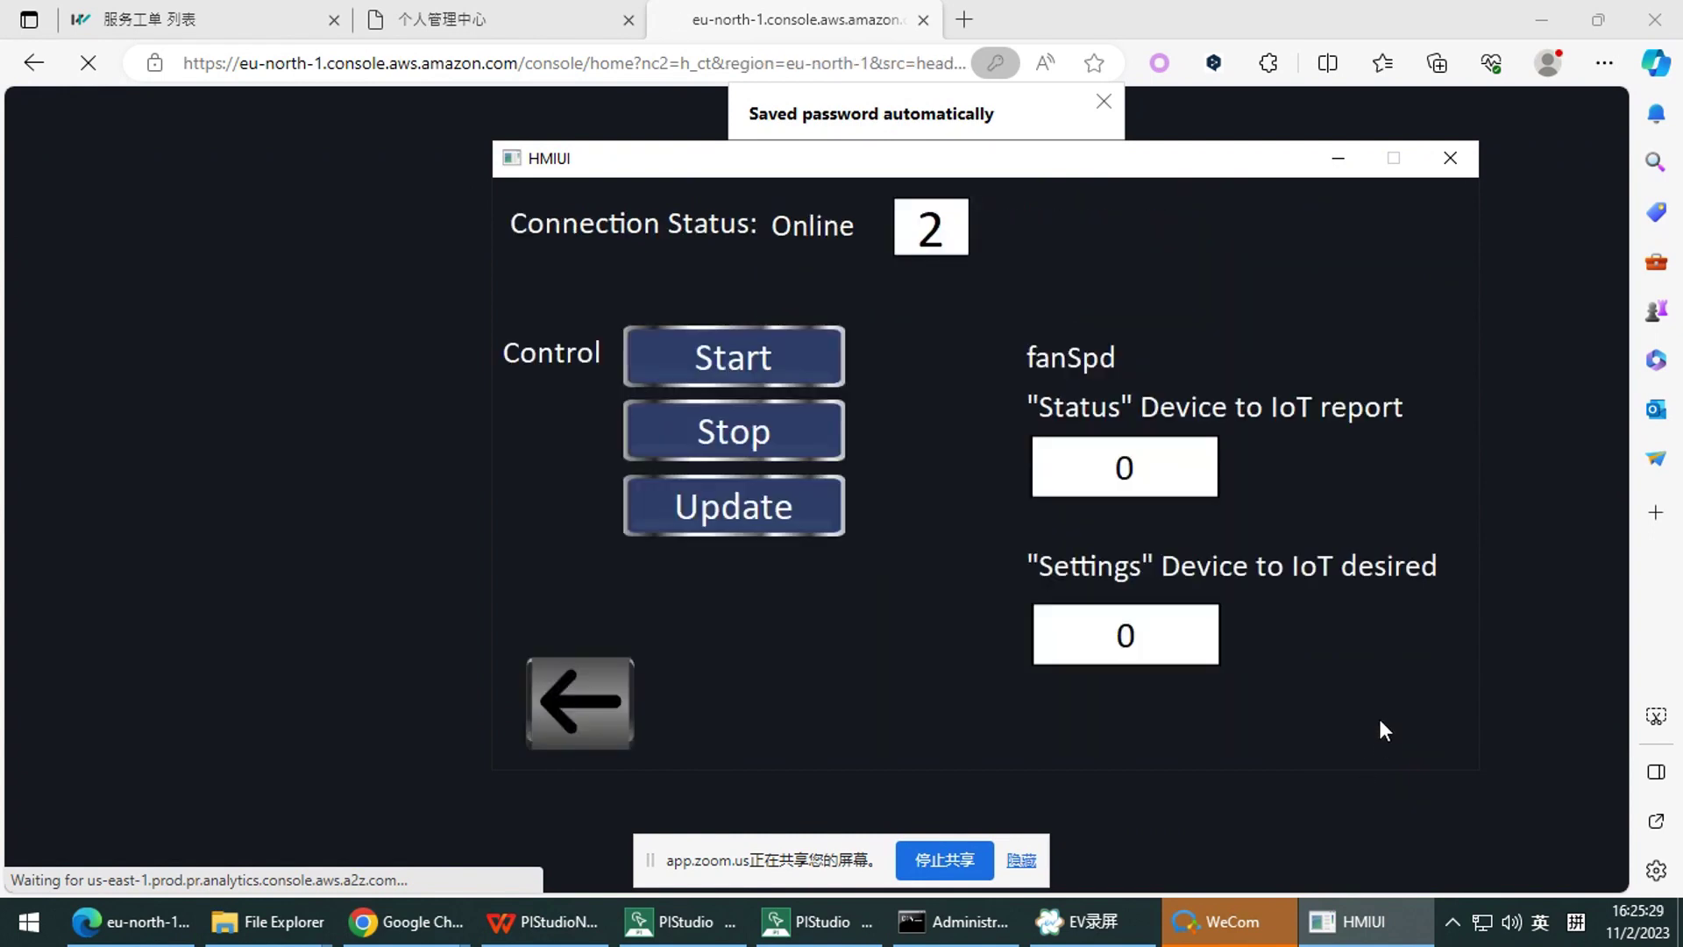
{"action": "left_click_drag", "start_coordinate": [1068, 161], "coordinate": [1139, 209]}
{"action": "left_click", "coordinate": [1096, 99]}
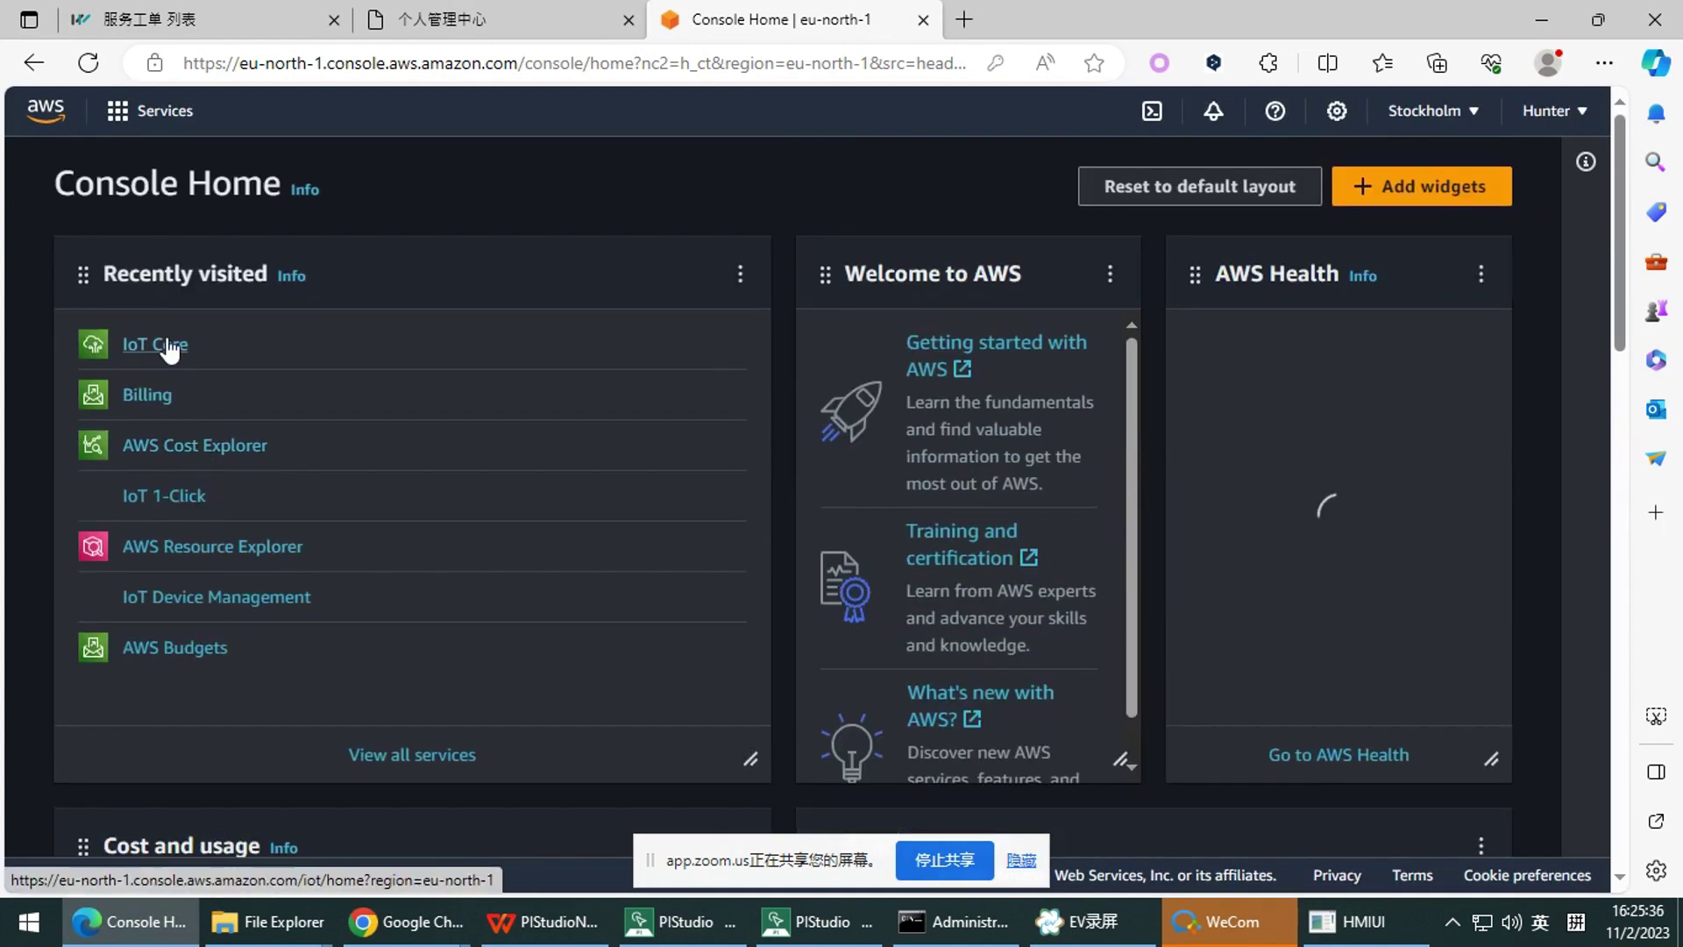
Open IoT Core from Recently visited and go to All devices > Things
{"action": "left_click", "coordinate": [169, 347]}
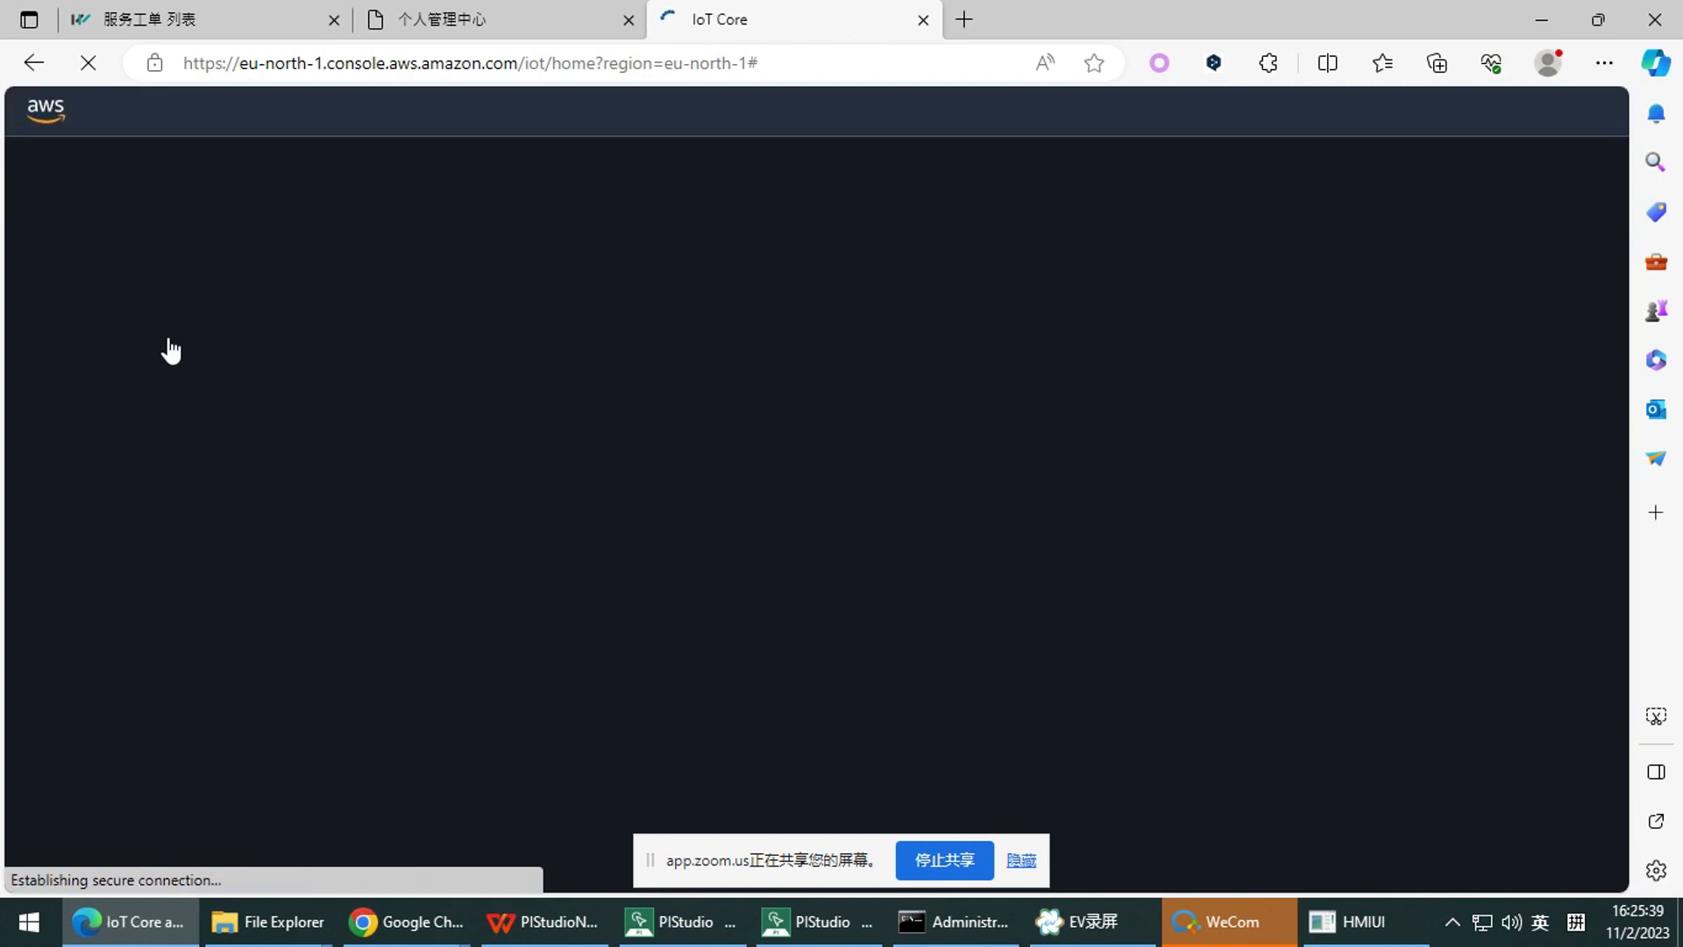
{"action": "scroll", "coordinate": [173, 439], "scroll_direction": "down", "scroll_amount": 3}
{"action": "scroll", "coordinate": [175, 507], "scroll_direction": "down", "scroll_amount": 1}
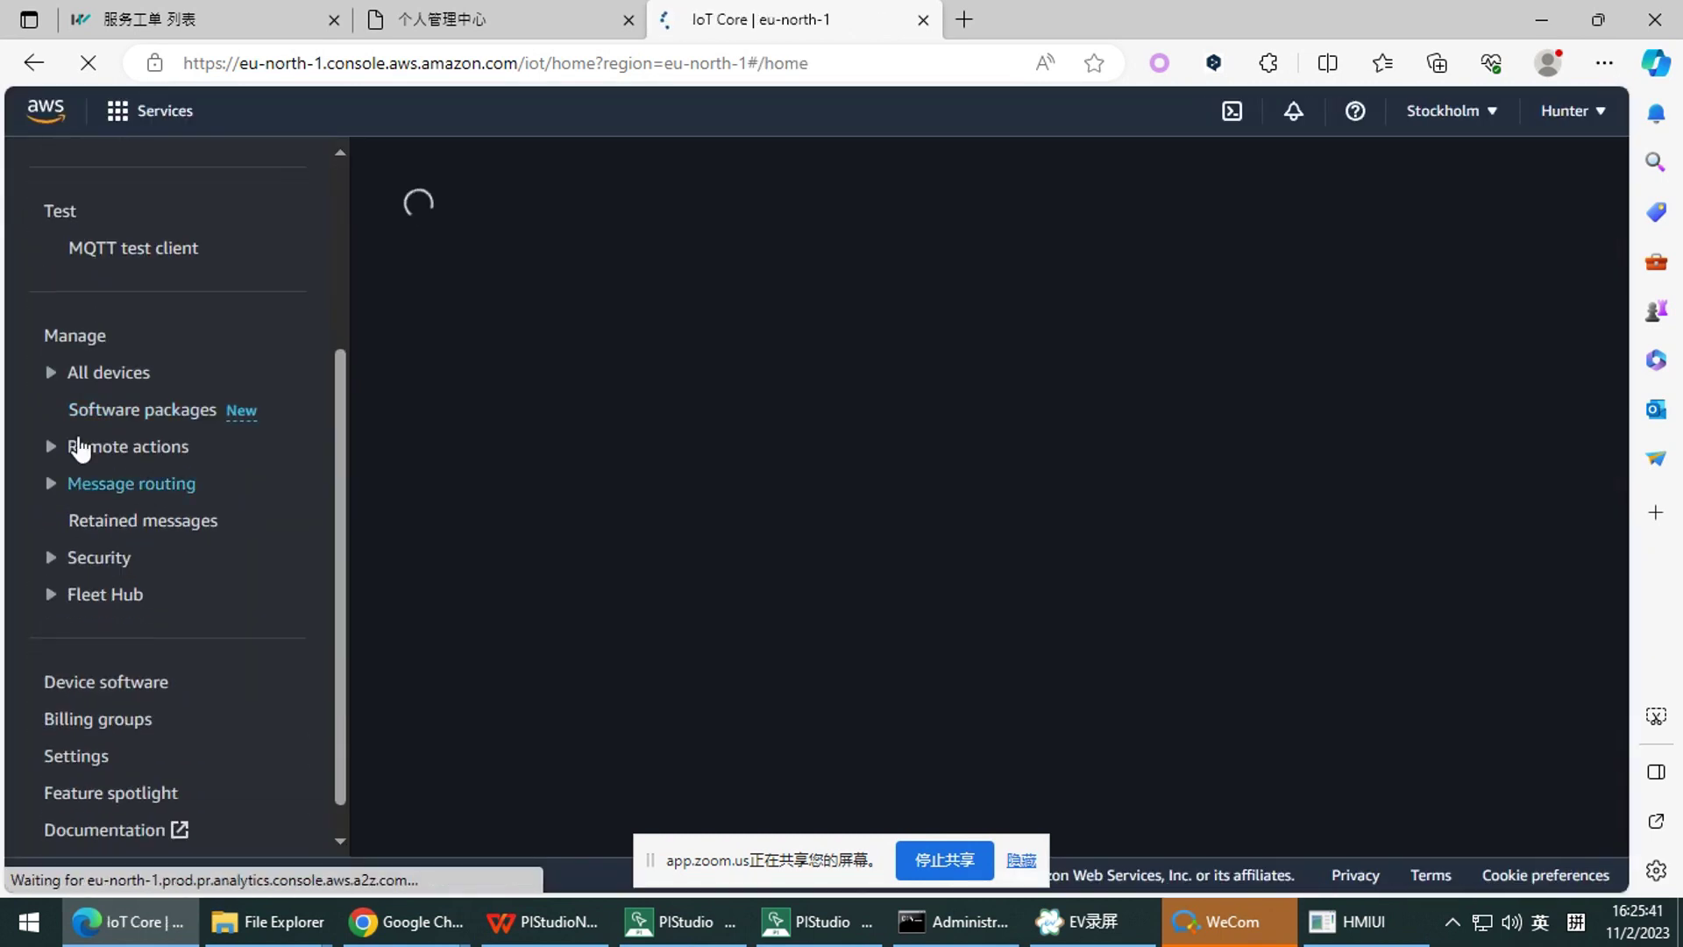
{"action": "left_click", "coordinate": [62, 372]}
{"action": "left_click", "coordinate": [120, 414]}
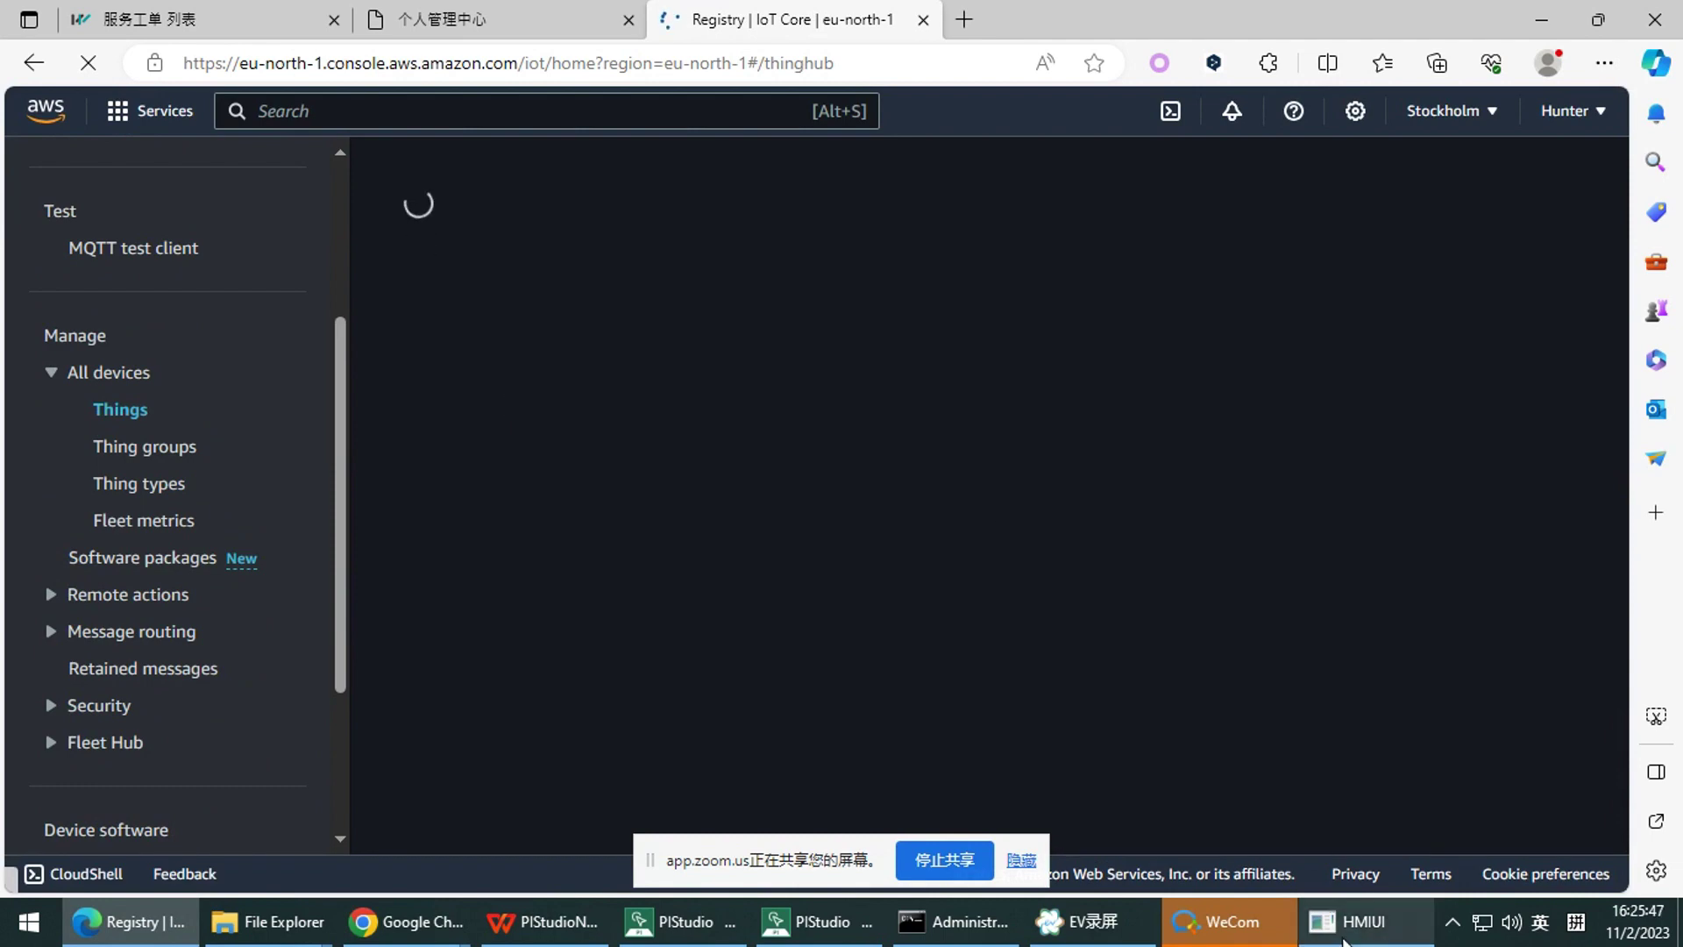
Raise the HMI simulator over the Things page and shift it up-left
{"action": "left_click", "coordinate": [1364, 923]}
{"action": "left_click", "coordinate": [1368, 934]}
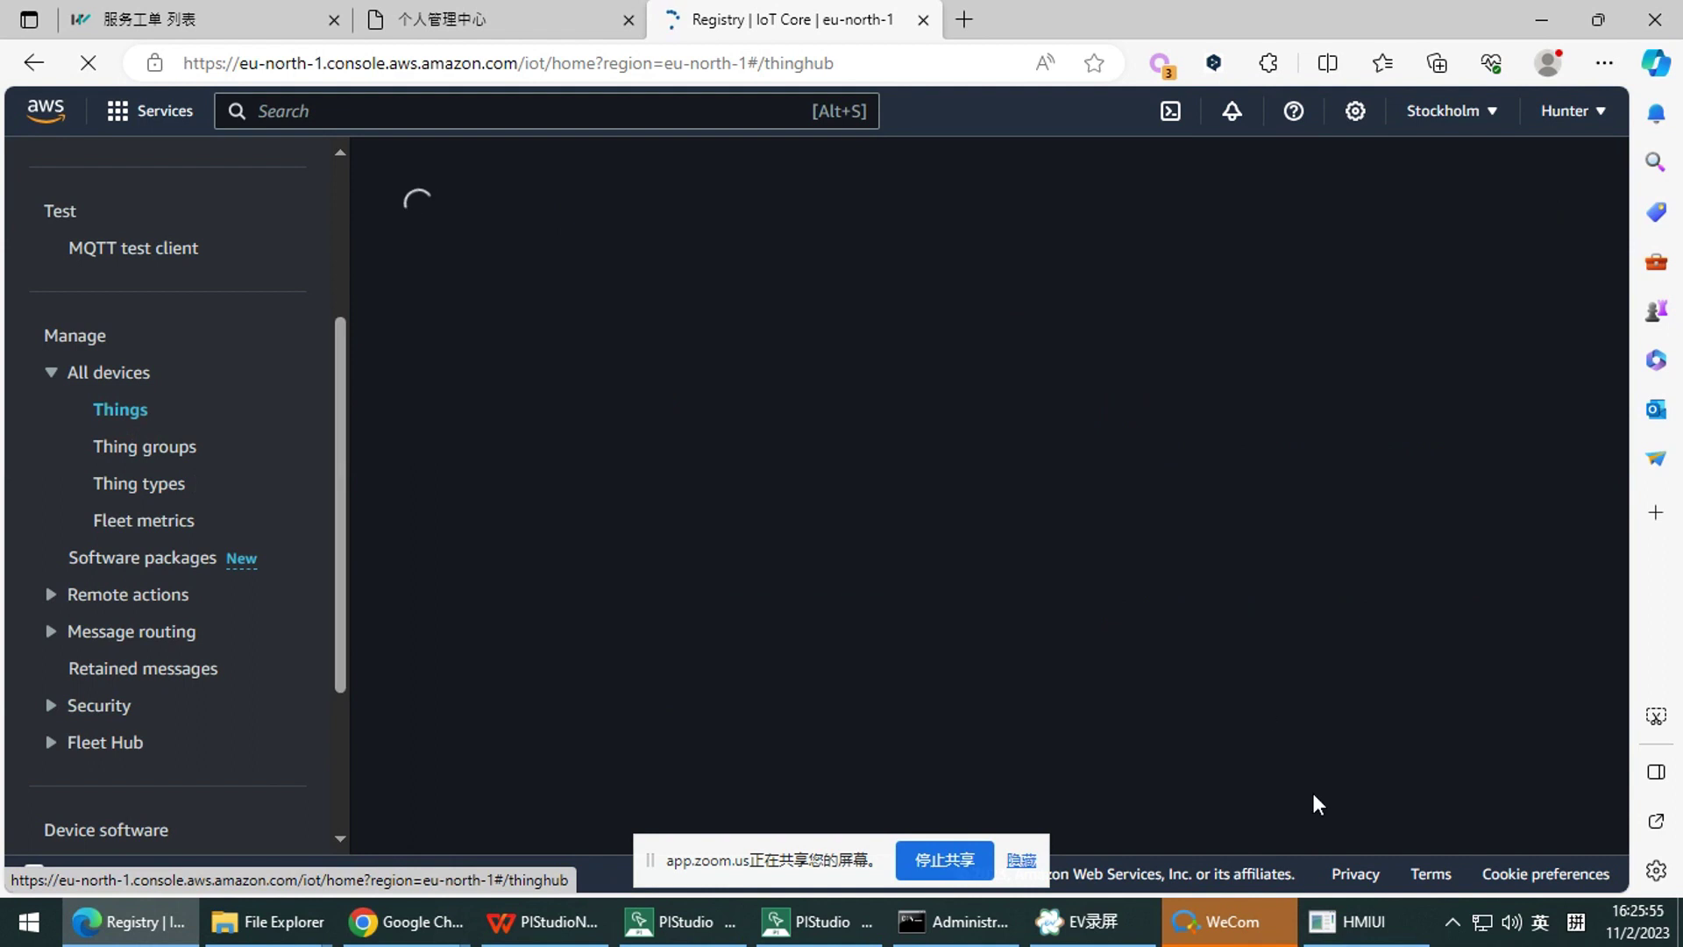
{"action": "left_click", "coordinate": [1355, 921]}
{"action": "left_click_drag", "start_coordinate": [966, 212], "coordinate": [895, 181]}
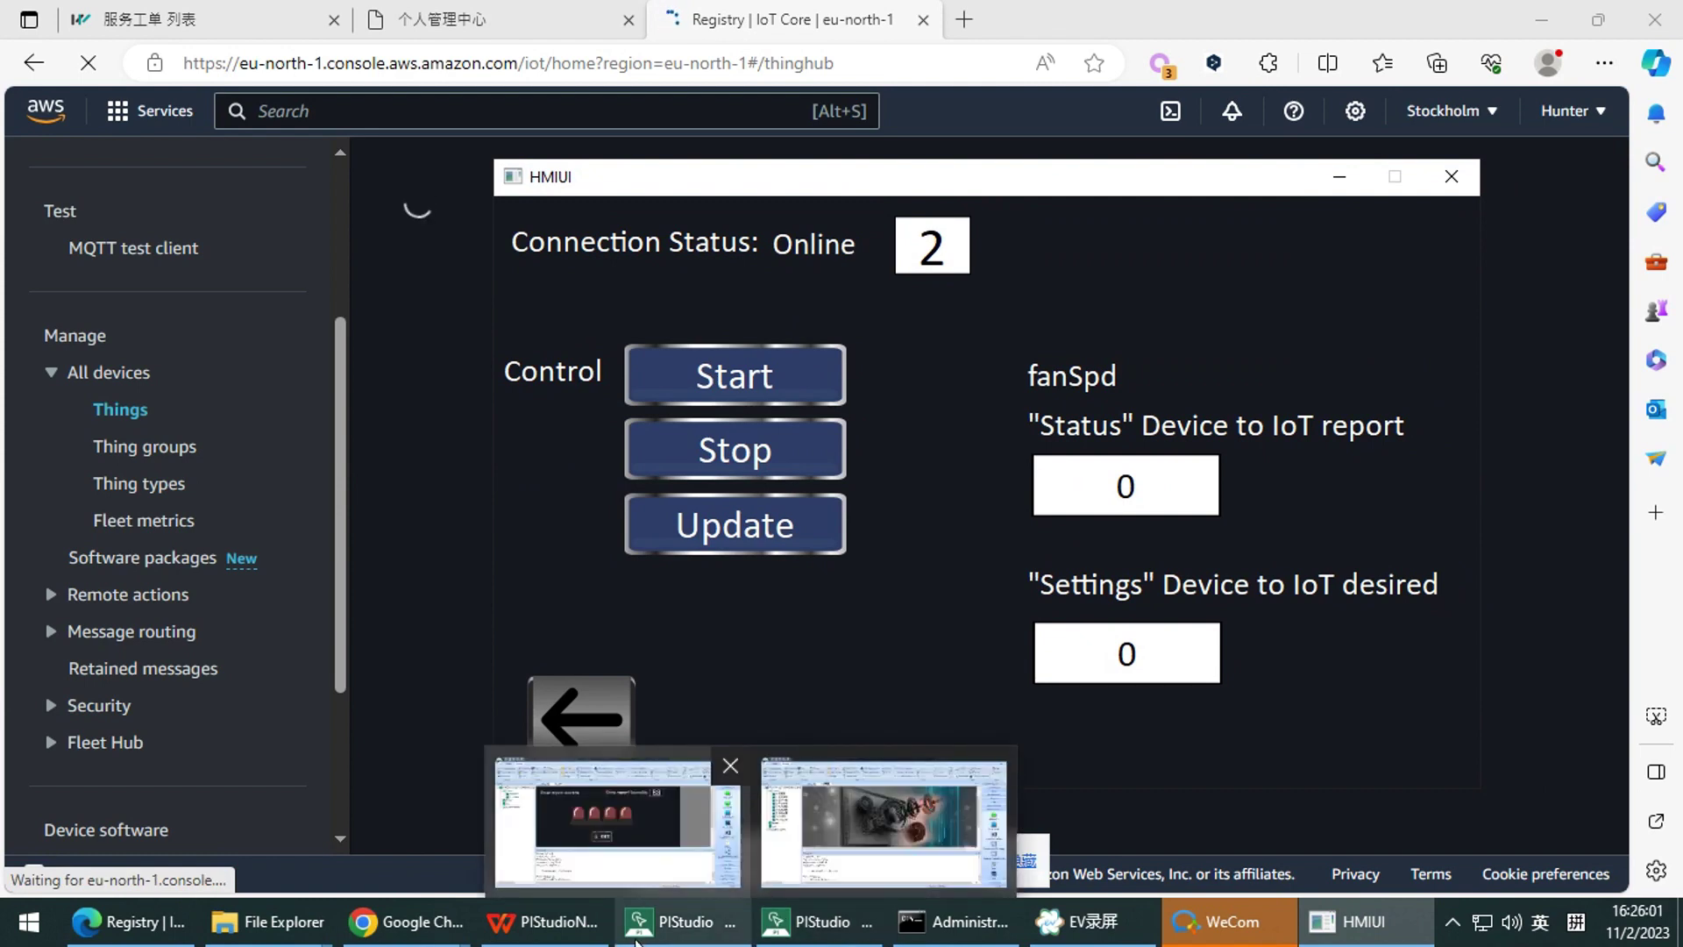
Reposition the HMI simulator window and bring the PI3102i-A PIStudio editor forward
{"action": "mouse_move", "coordinate": [690, 939]}
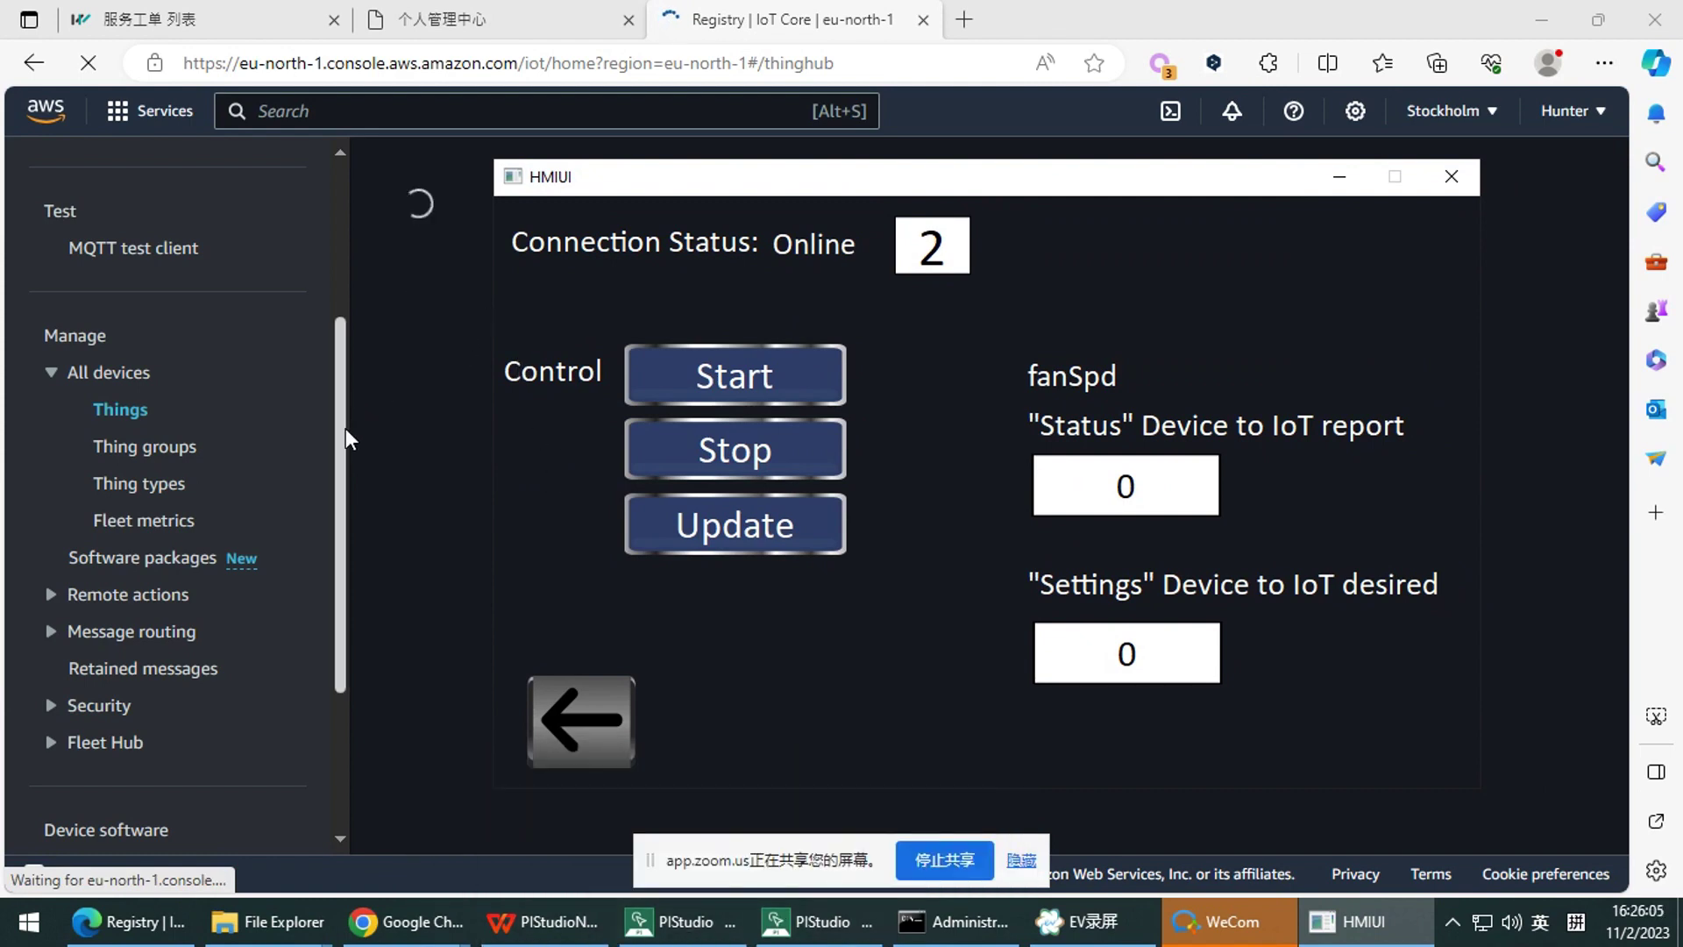
{"action": "left_click_drag", "start_coordinate": [343, 431], "coordinate": [372, 499]}
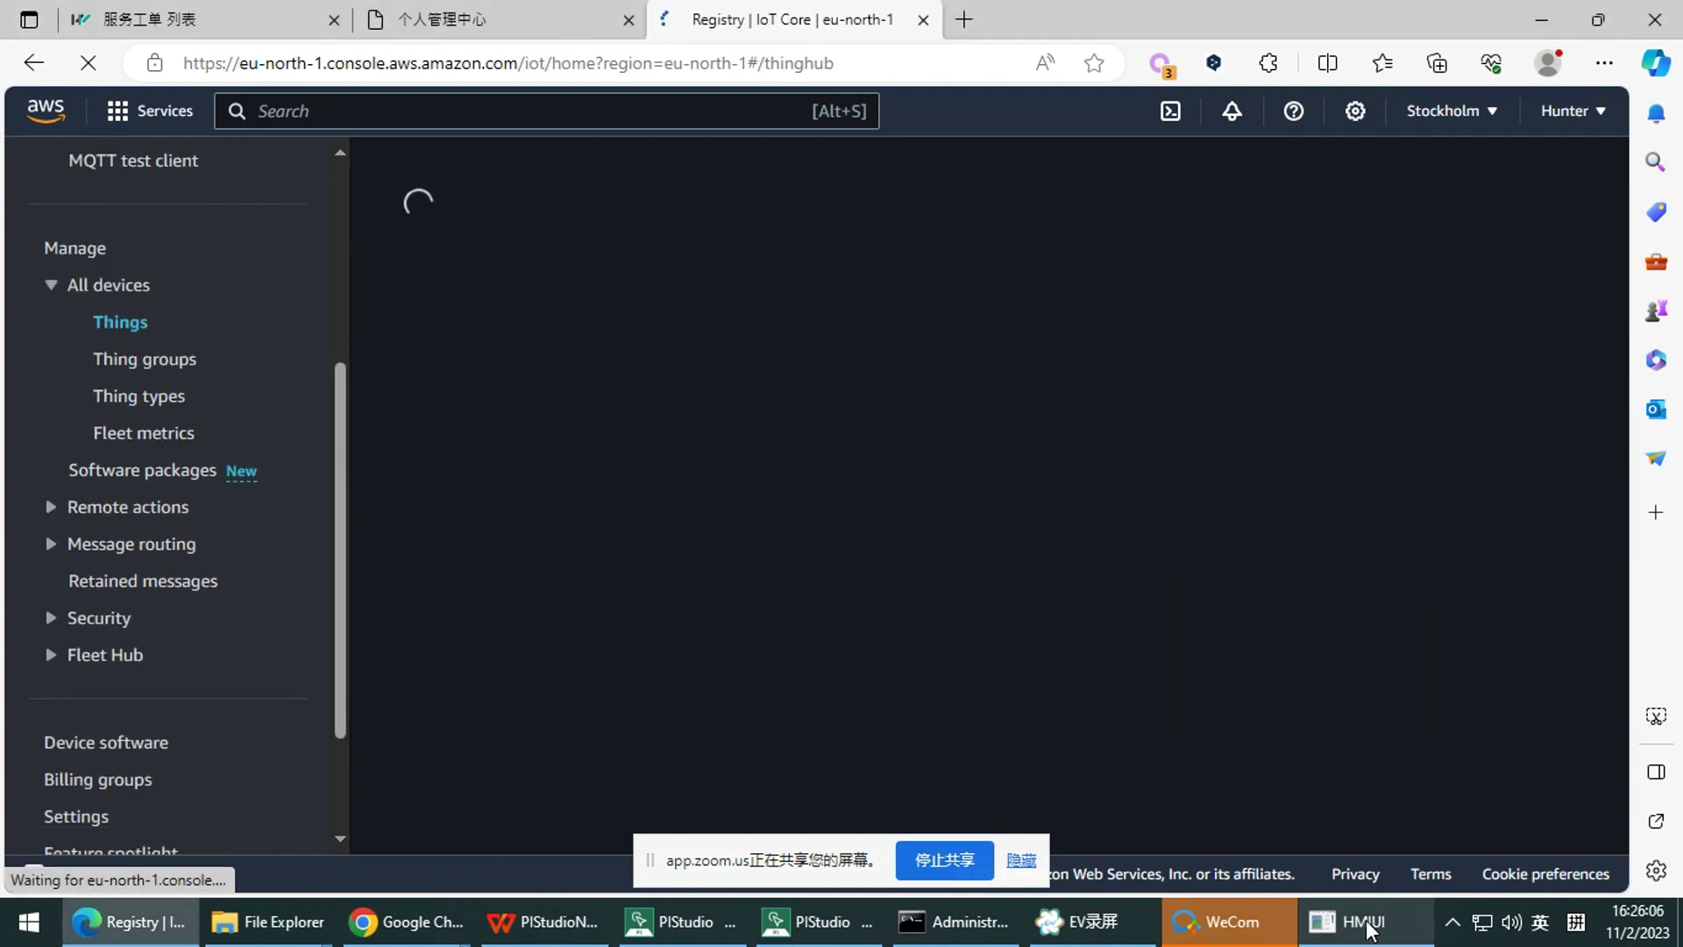
{"action": "left_click", "coordinate": [1369, 927]}
{"action": "left_click_drag", "start_coordinate": [743, 179], "coordinate": [693, 160]}
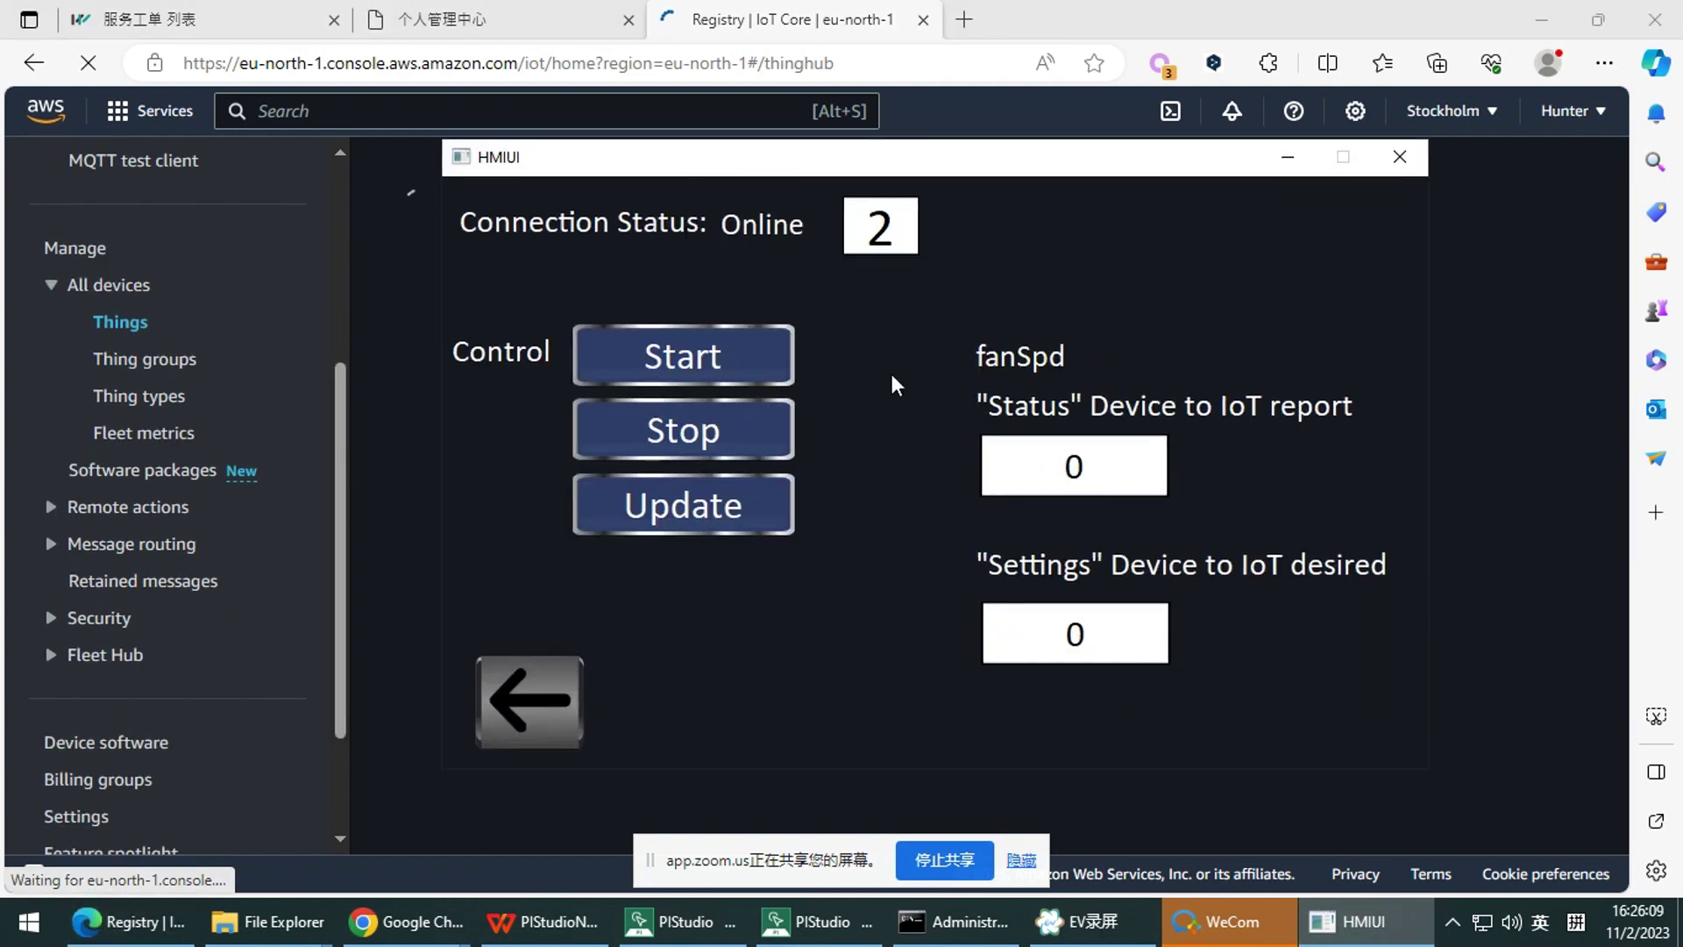
{"action": "mouse_move", "coordinate": [581, 935]}
{"action": "left_click_drag", "start_coordinate": [876, 162], "coordinate": [937, 168]}
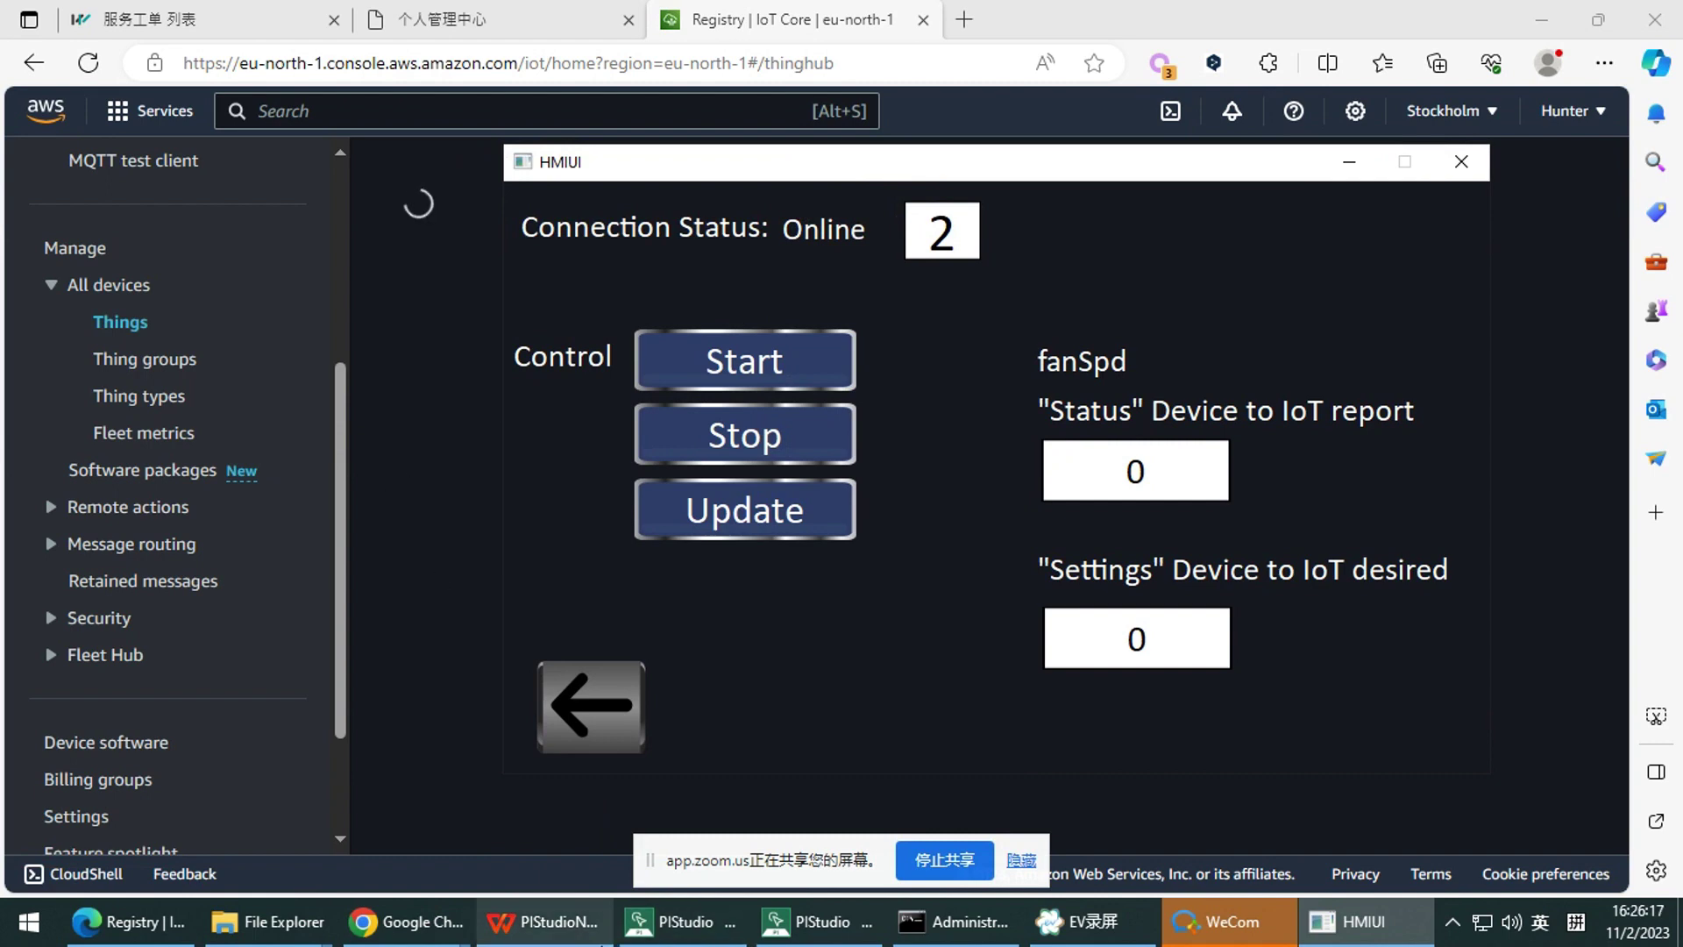
{"action": "left_click_drag", "start_coordinate": [956, 152], "coordinate": [952, 130]}
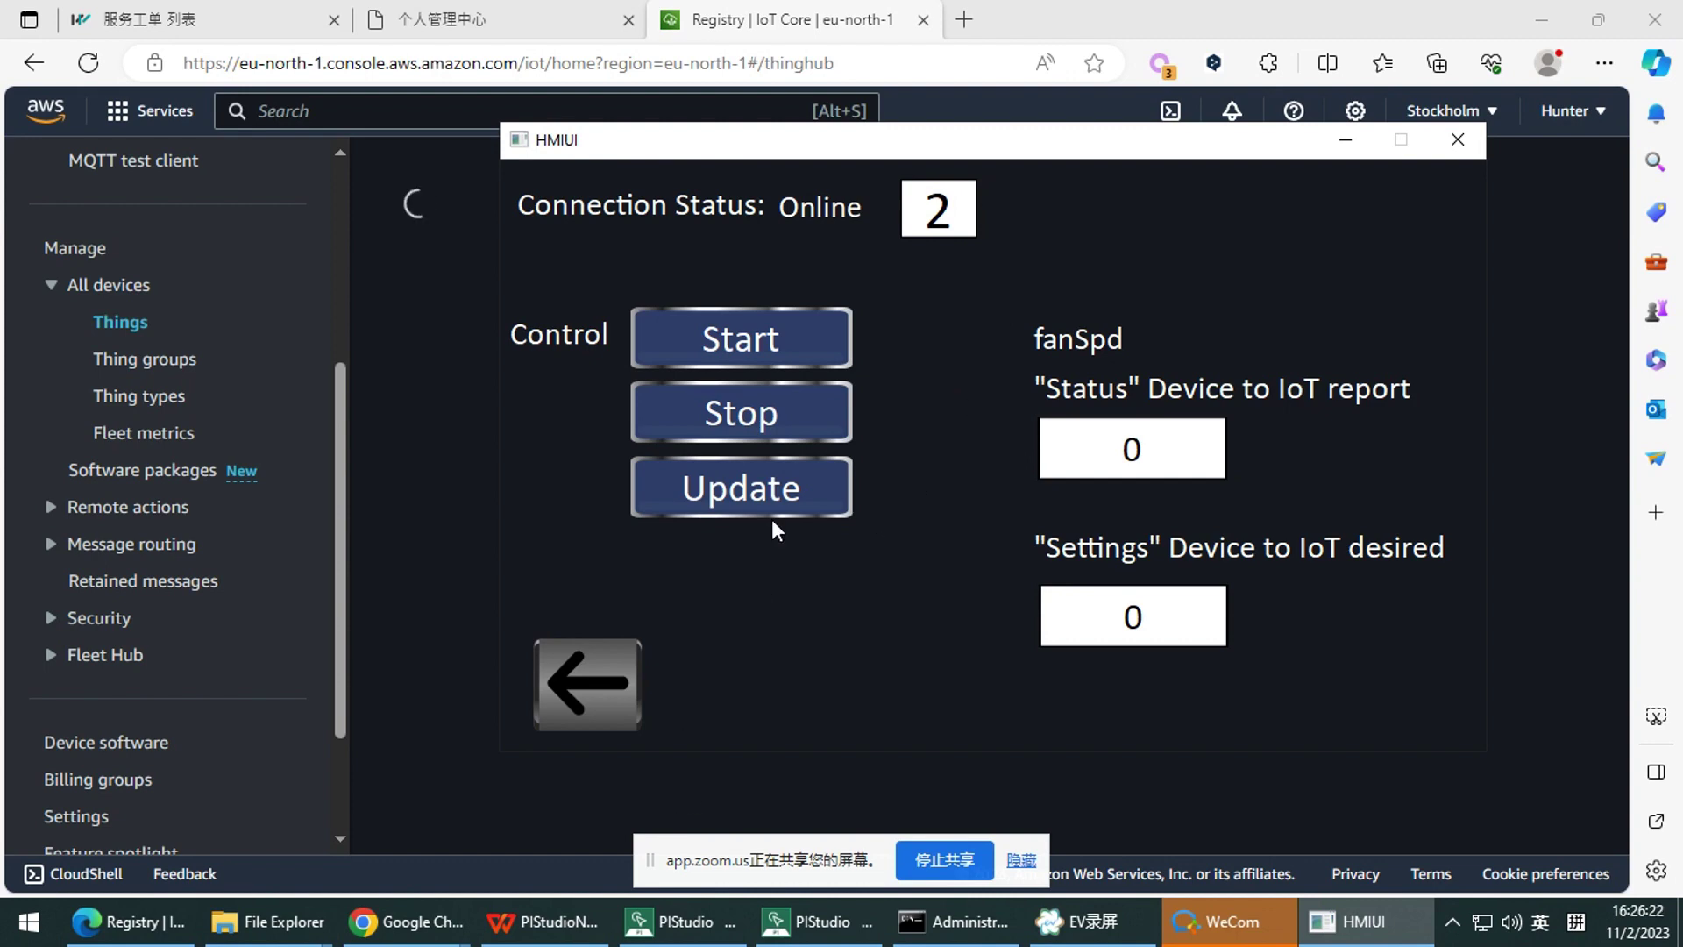
{"action": "left_click_drag", "start_coordinate": [923, 151], "coordinate": [920, 160]}
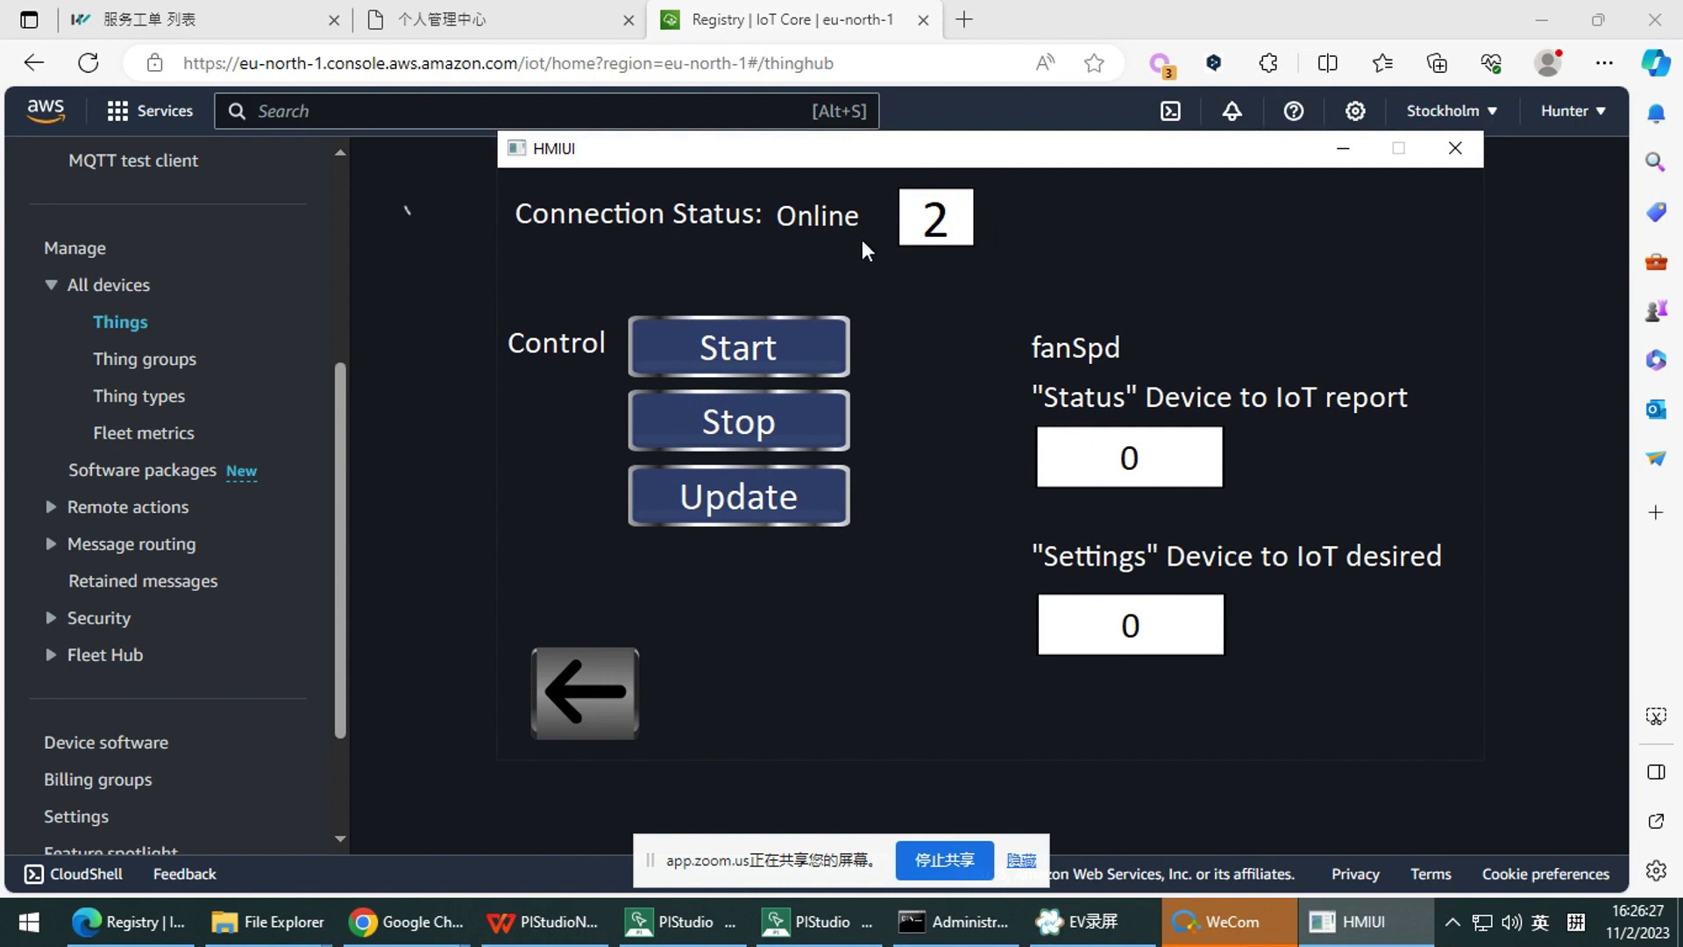
{"action": "left_click", "coordinate": [820, 922]}
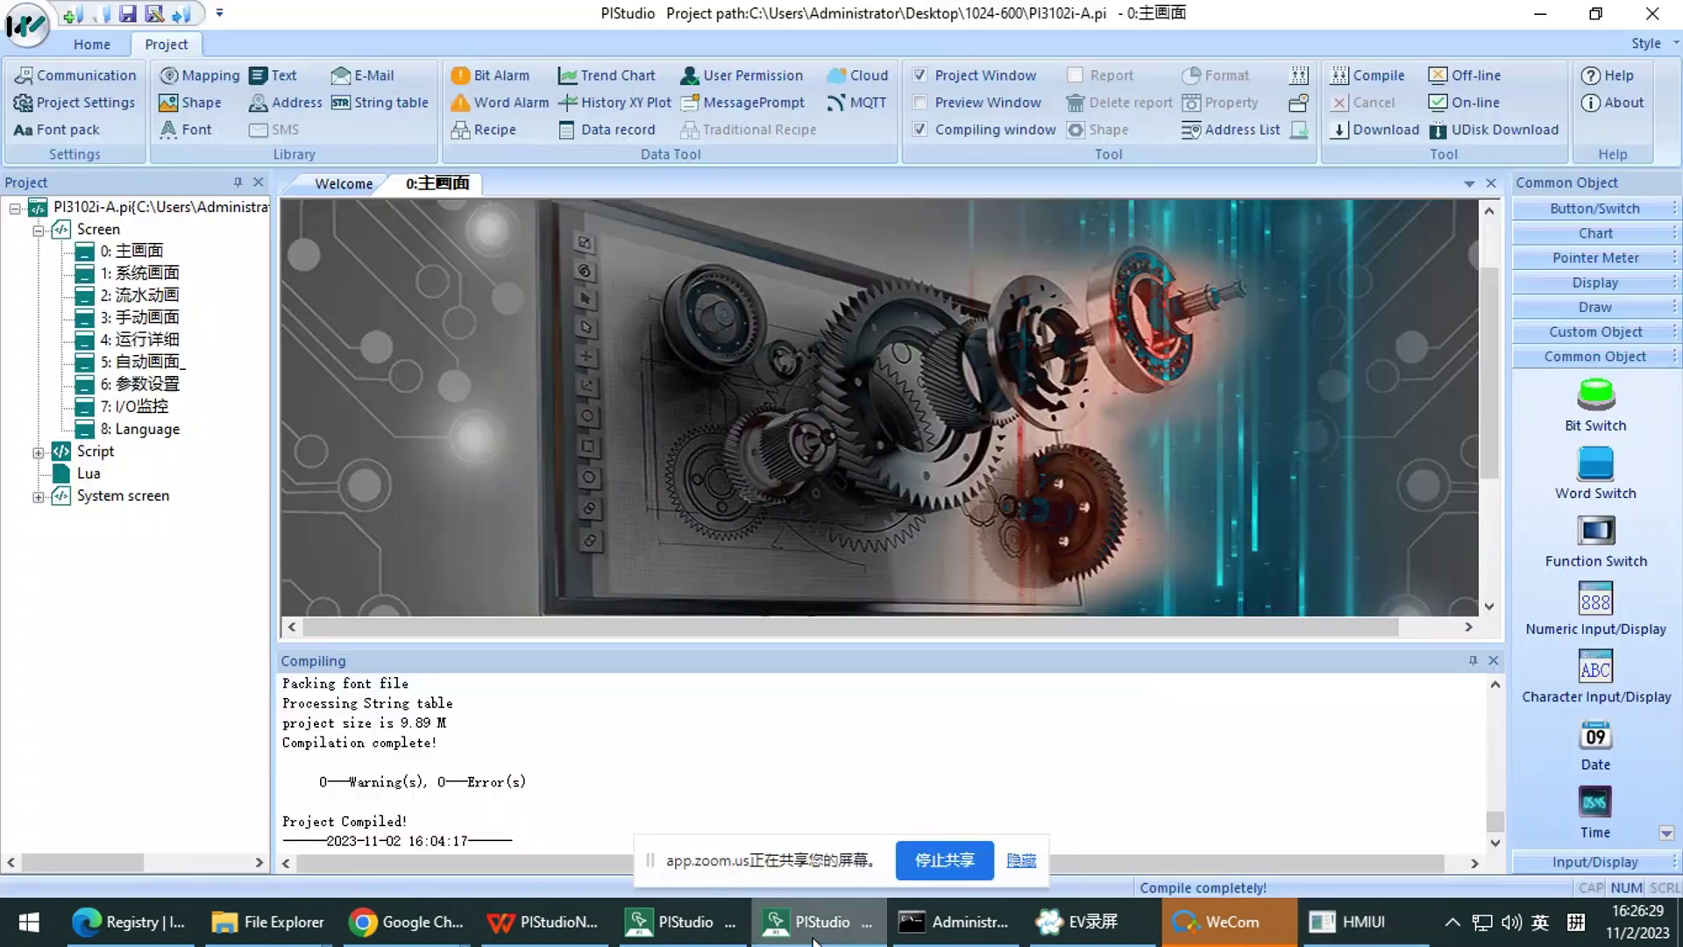
Check the AWSDemon MQTT server's Address tab (status HDW0), then raise the HMI simulator
{"action": "left_click", "coordinate": [676, 922]}
{"action": "left_click", "coordinate": [1344, 180]}
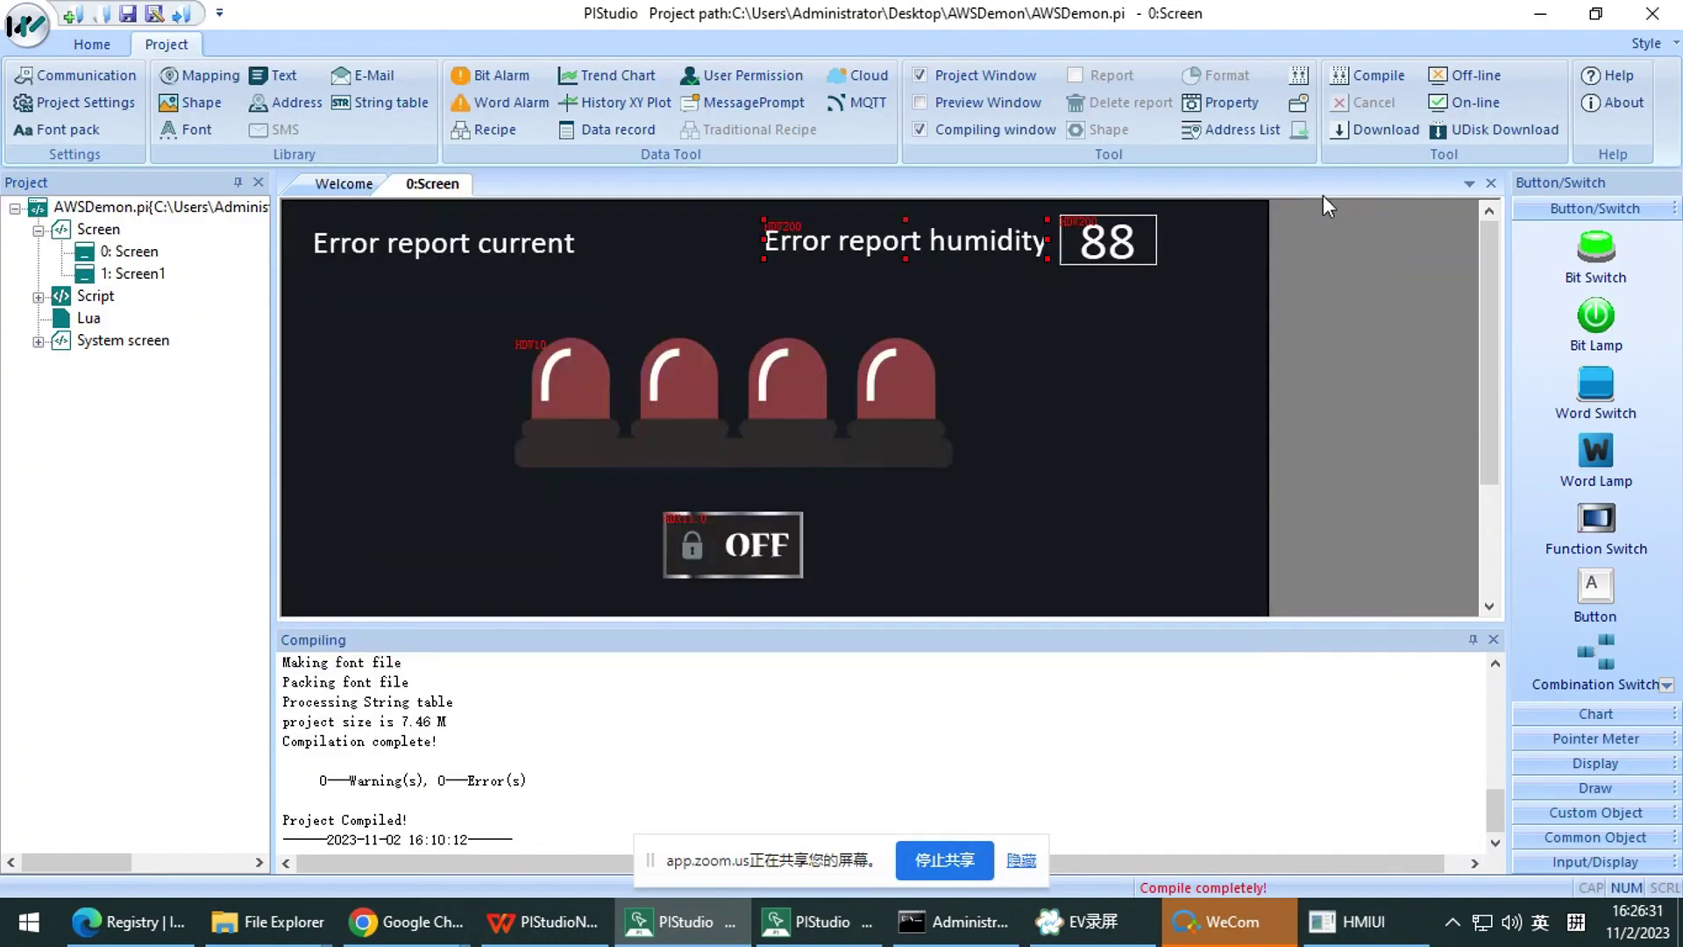
{"action": "left_click", "coordinate": [888, 103]}
{"action": "left_click", "coordinate": [378, 179]}
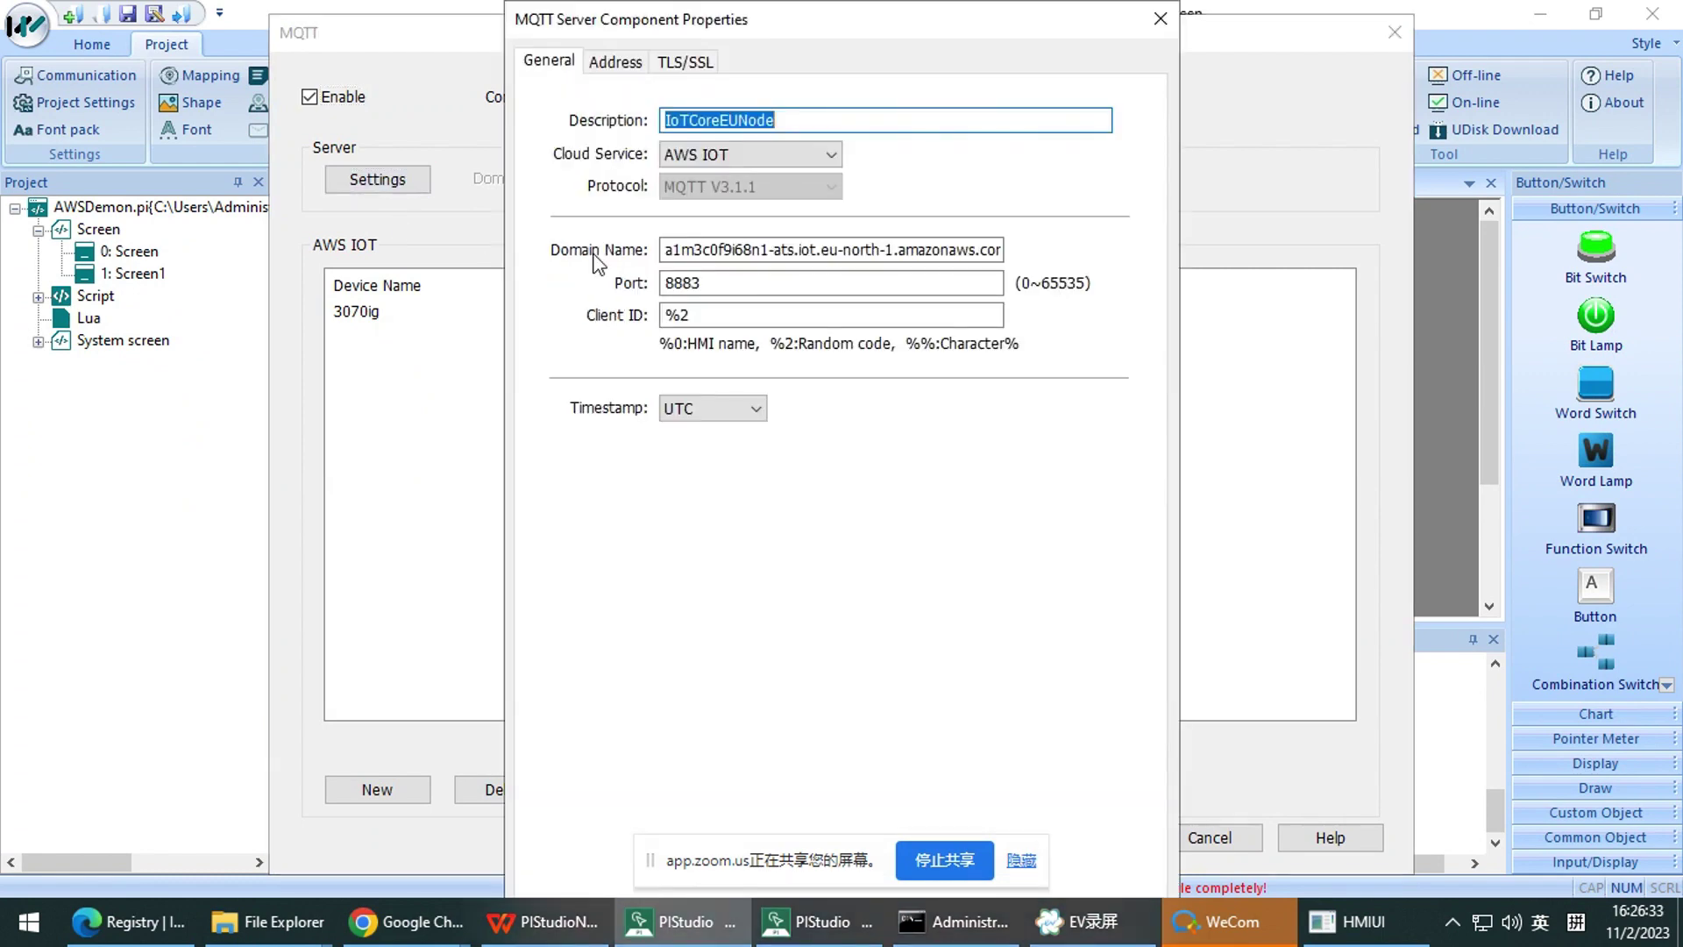
{"action": "left_click", "coordinate": [666, 66]}
{"action": "left_click", "coordinate": [615, 61]}
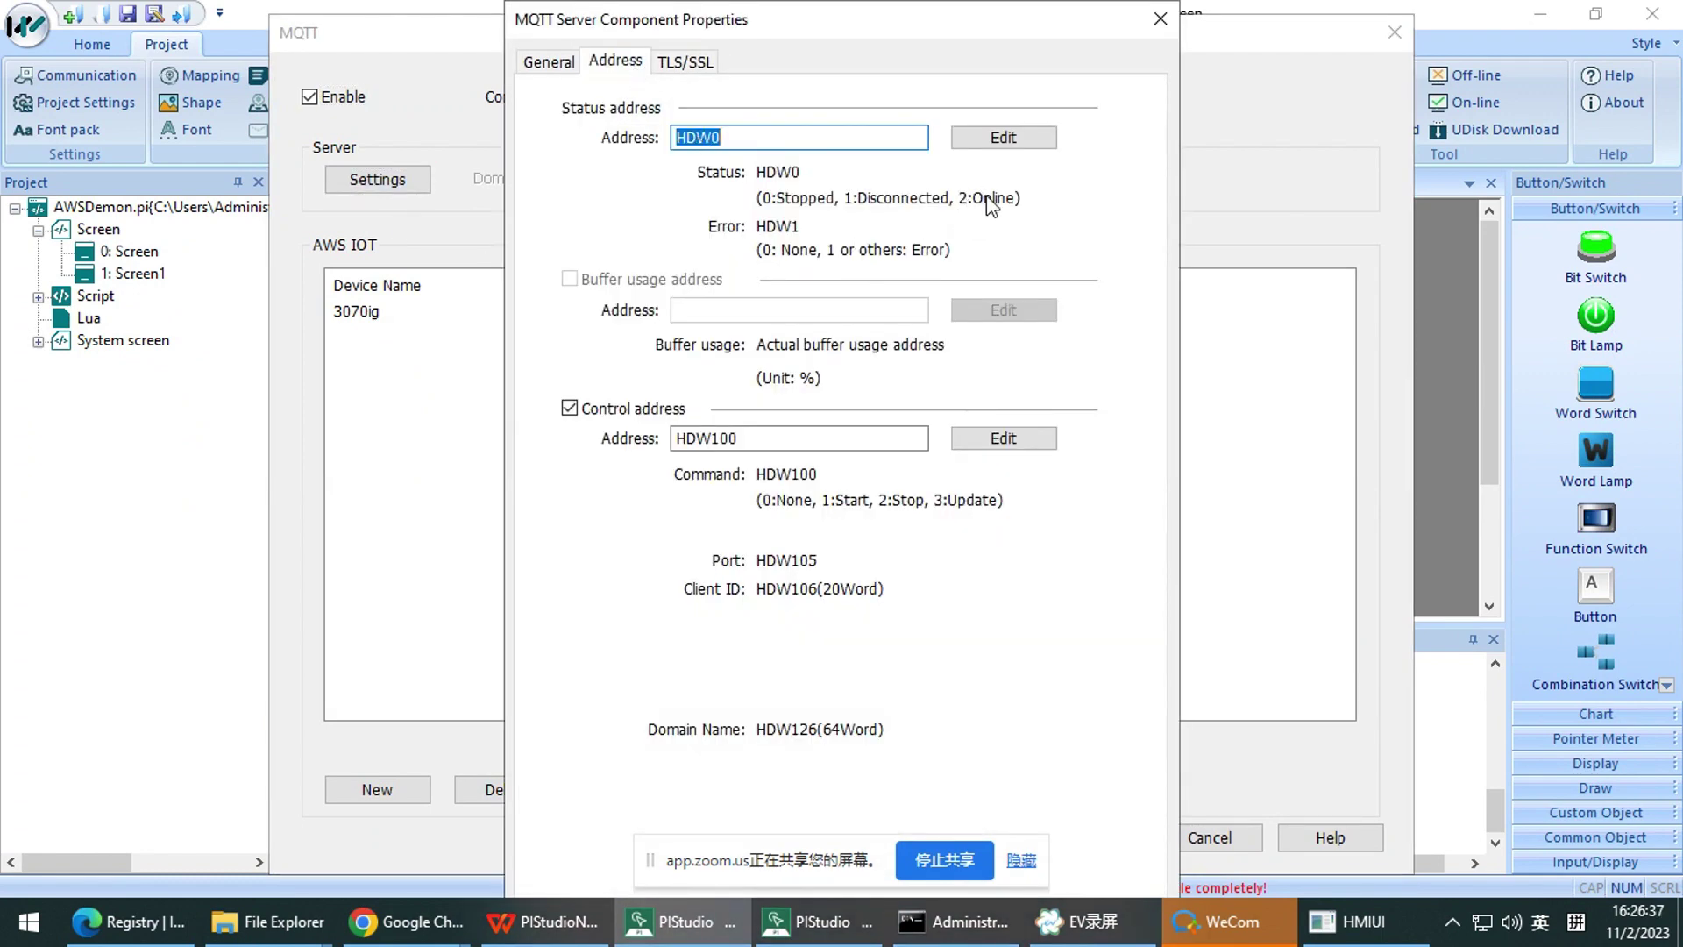
{"action": "left_click", "coordinate": [1364, 923]}
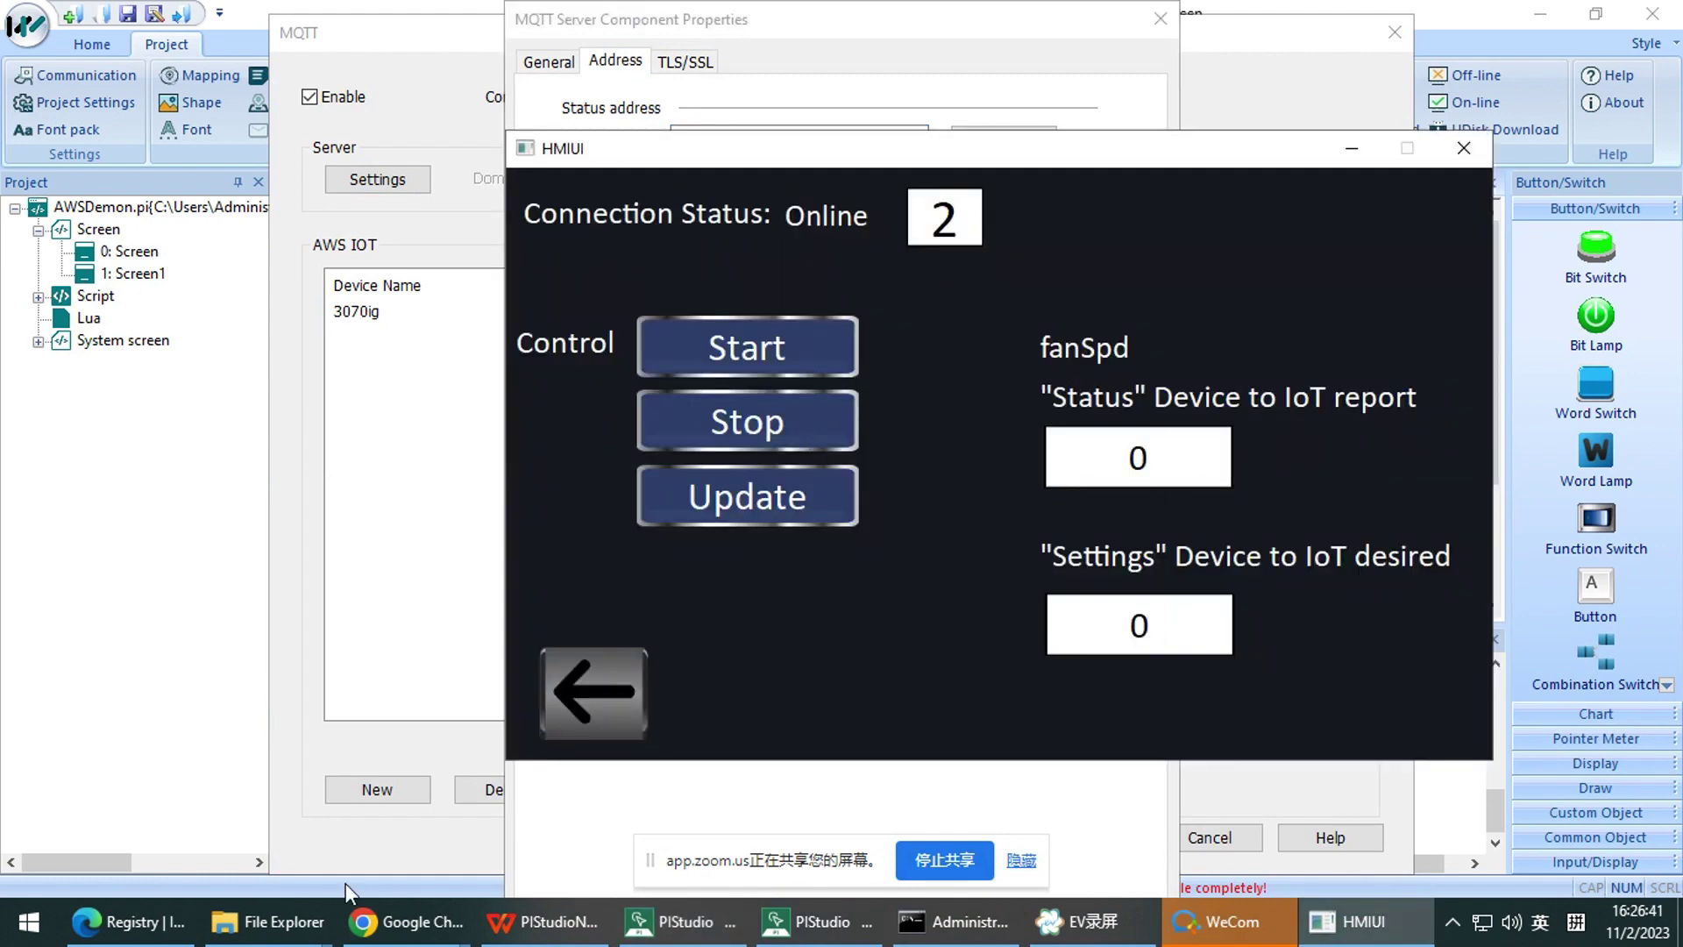
Refresh the IoT Things registry in Edge and put the HMI simulator over it
{"action": "left_click", "coordinate": [403, 921]}
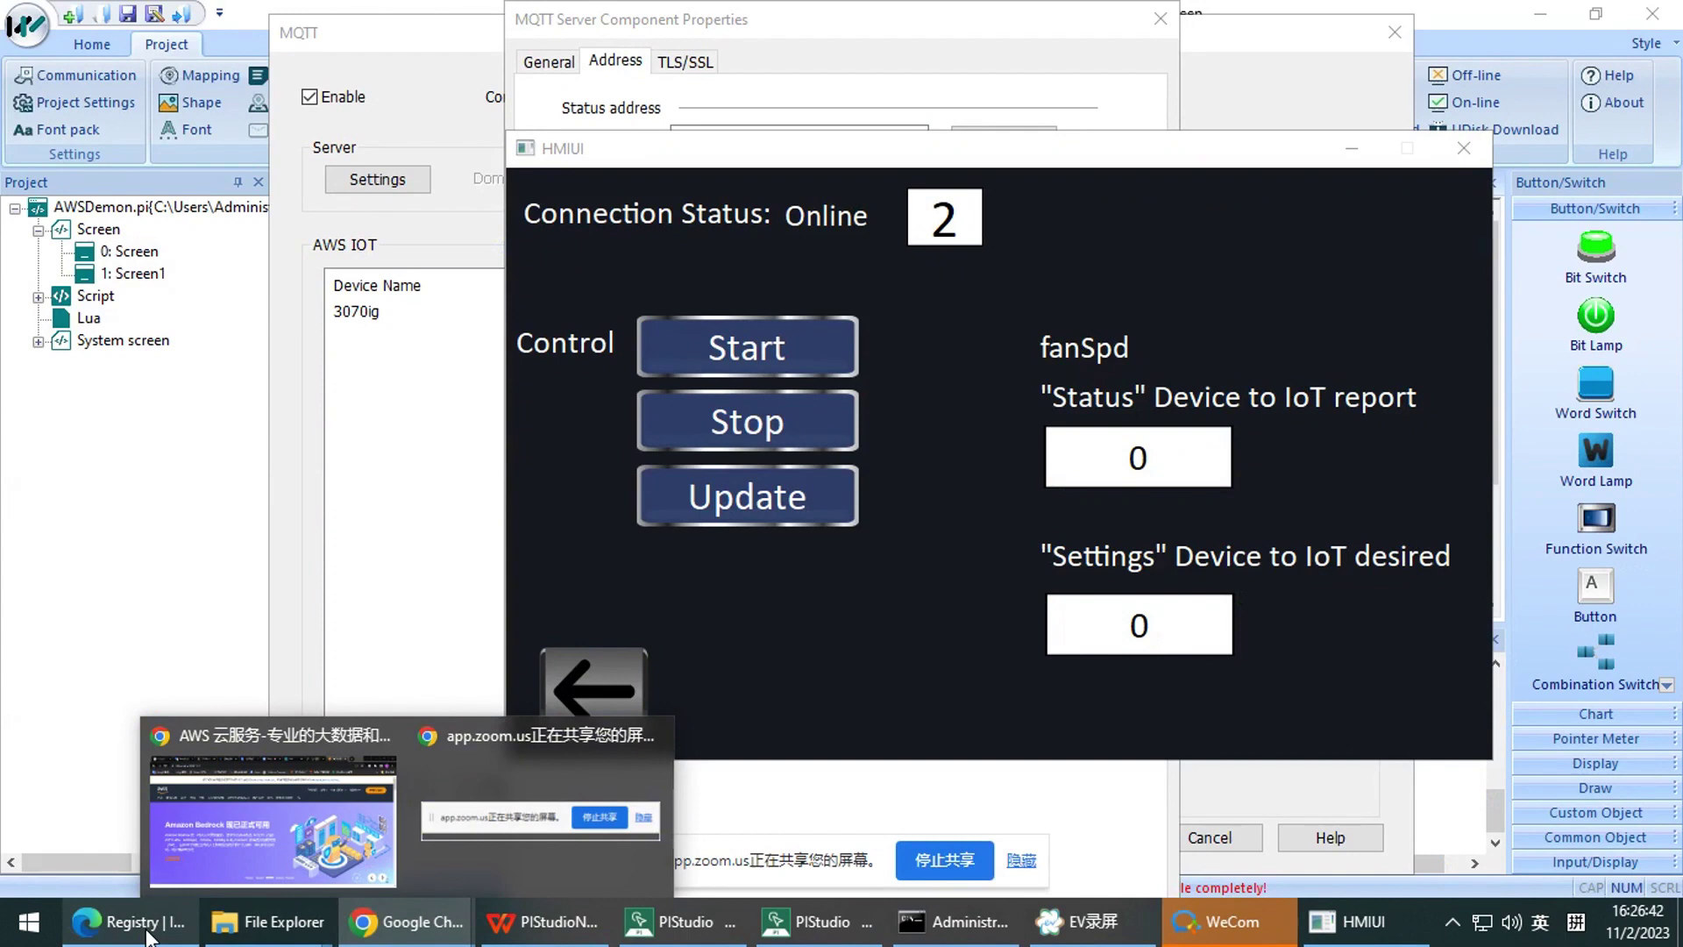
{"action": "left_click", "coordinate": [149, 935]}
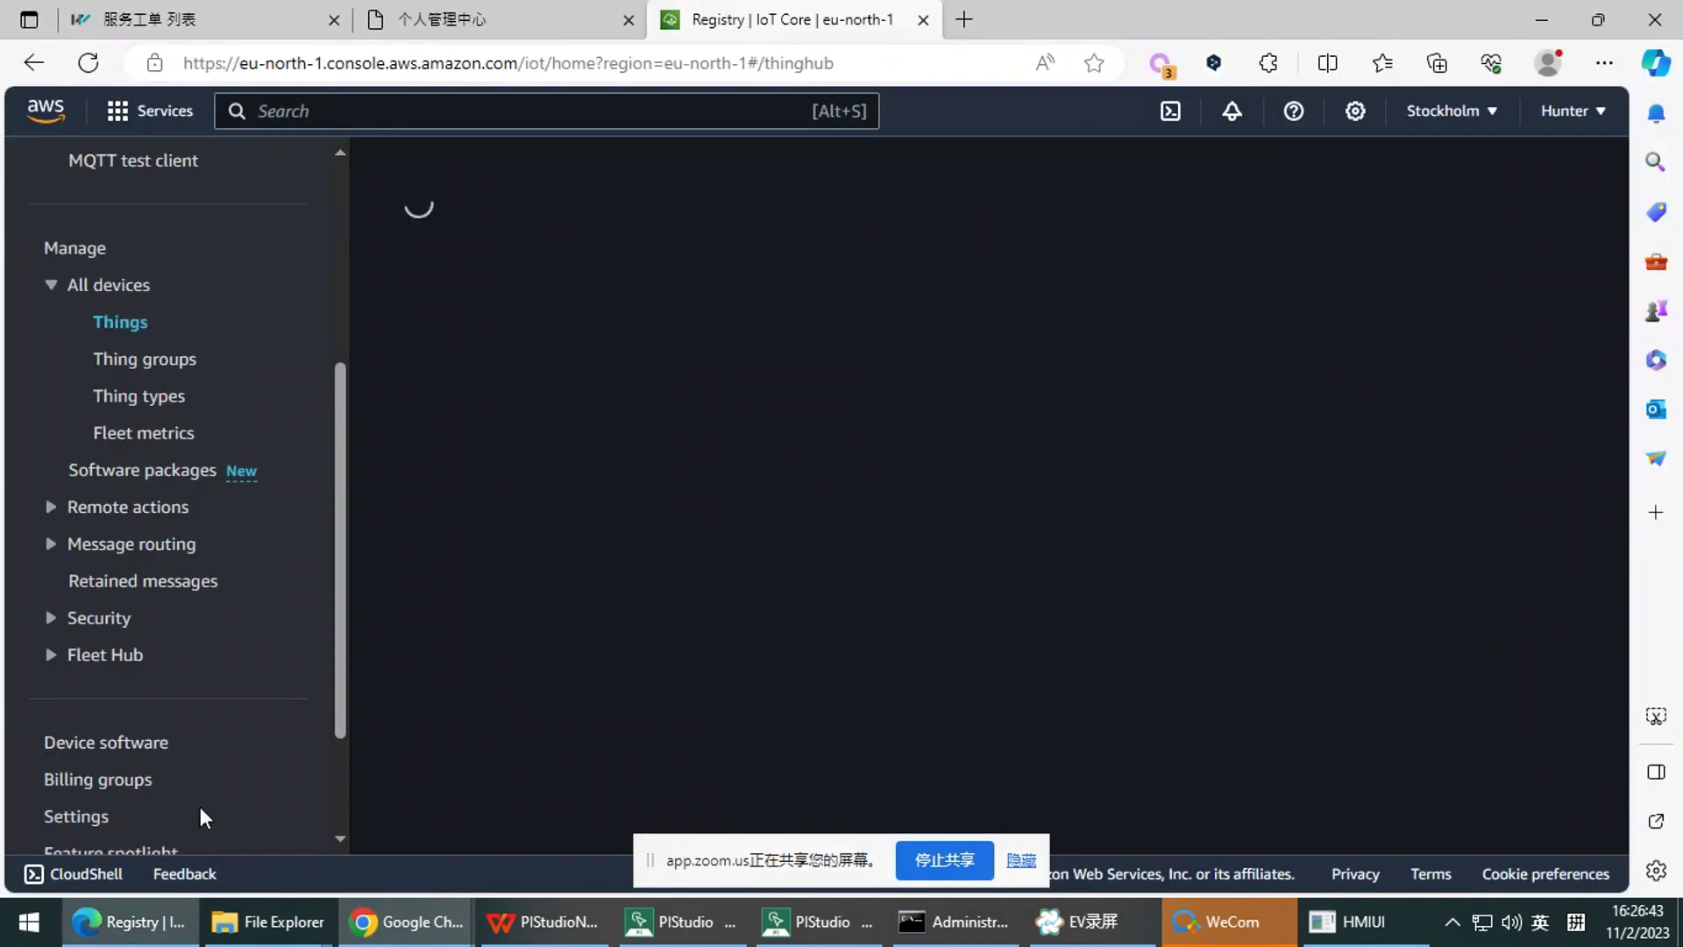
{"action": "scroll", "coordinate": [177, 406], "scroll_direction": "up", "scroll_amount": 3}
{"action": "left_click", "coordinate": [121, 538]}
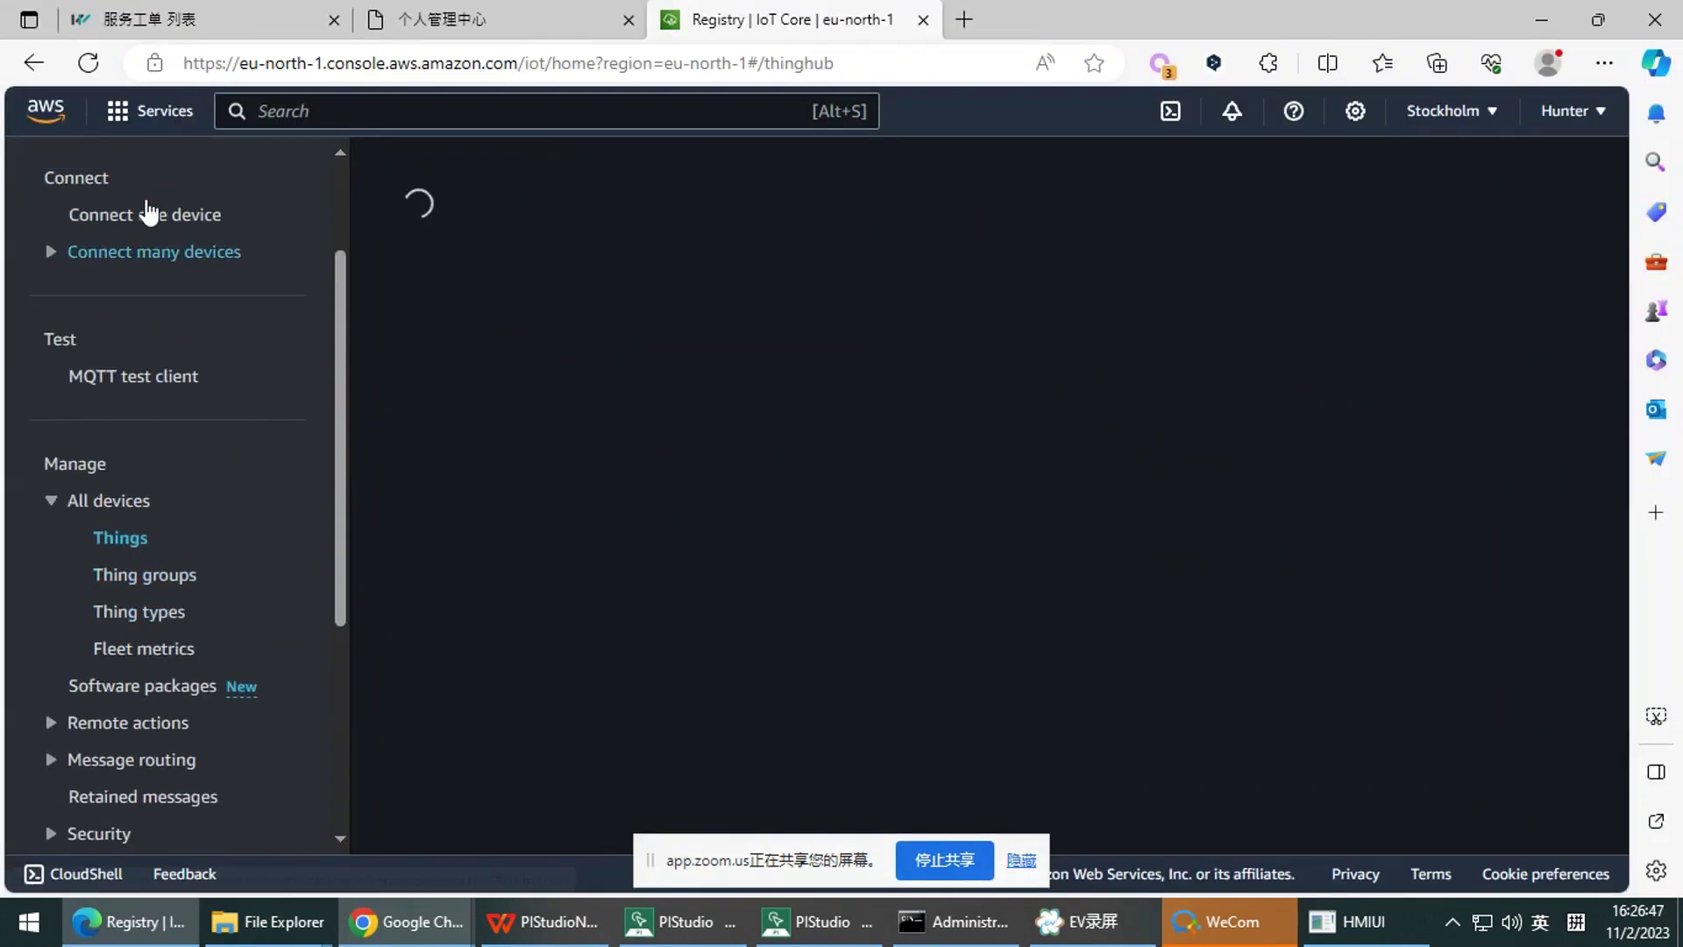
{"action": "left_click", "coordinate": [92, 64]}
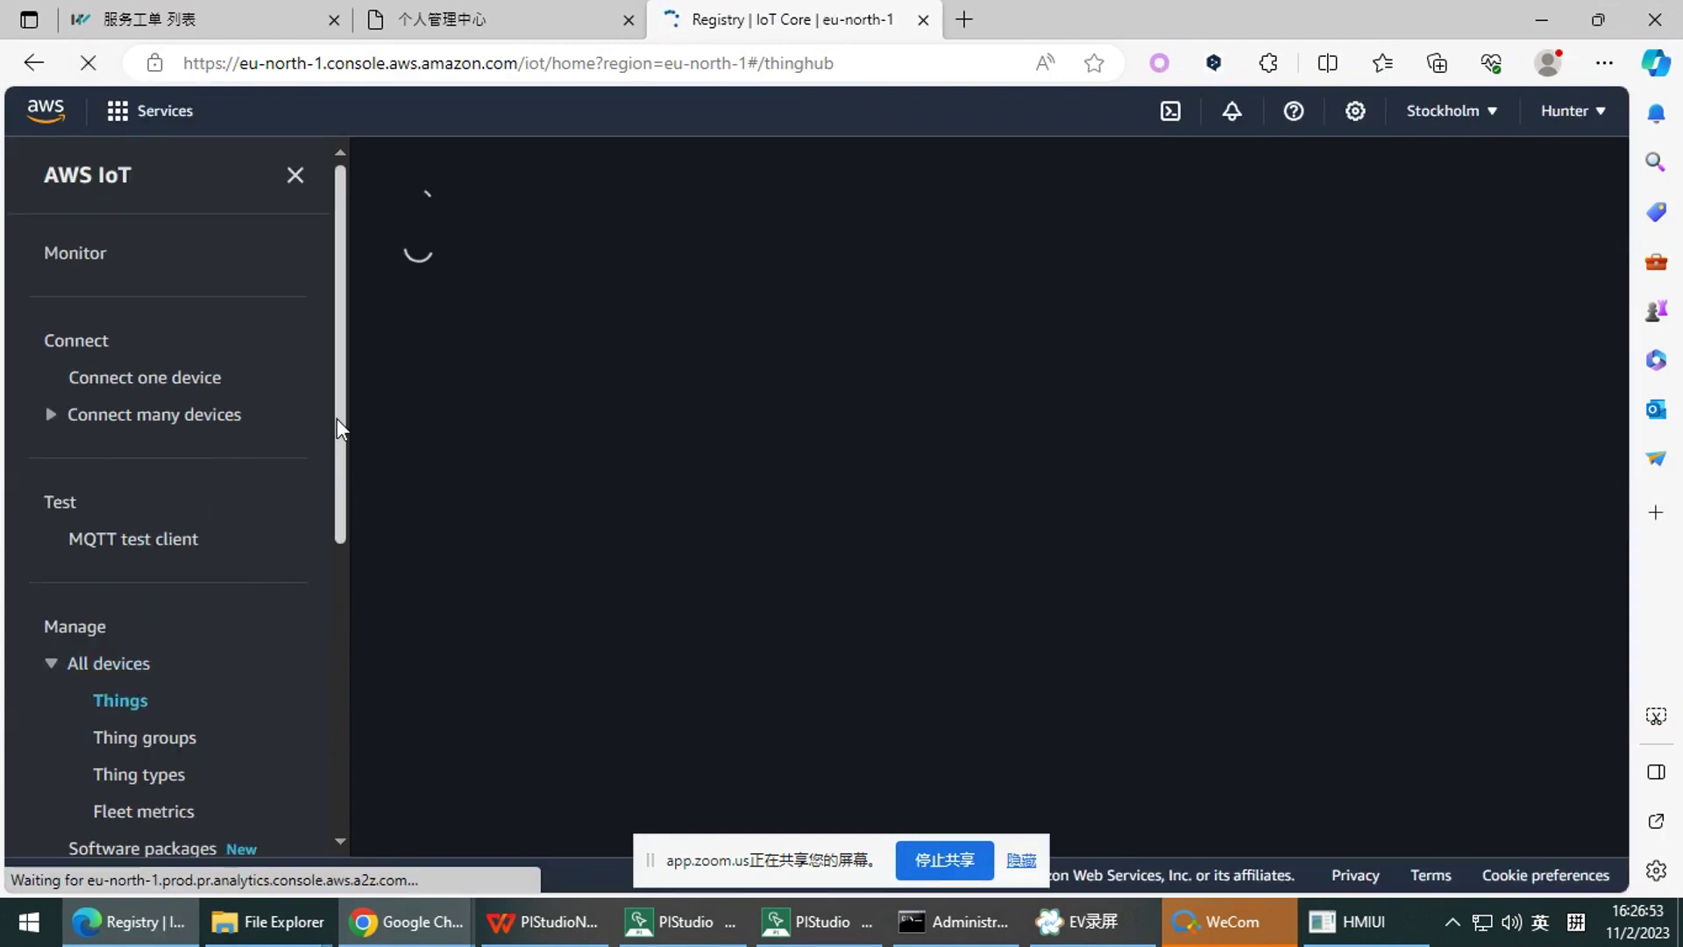
{"action": "left_click_drag", "start_coordinate": [339, 419], "coordinate": [320, 730]}
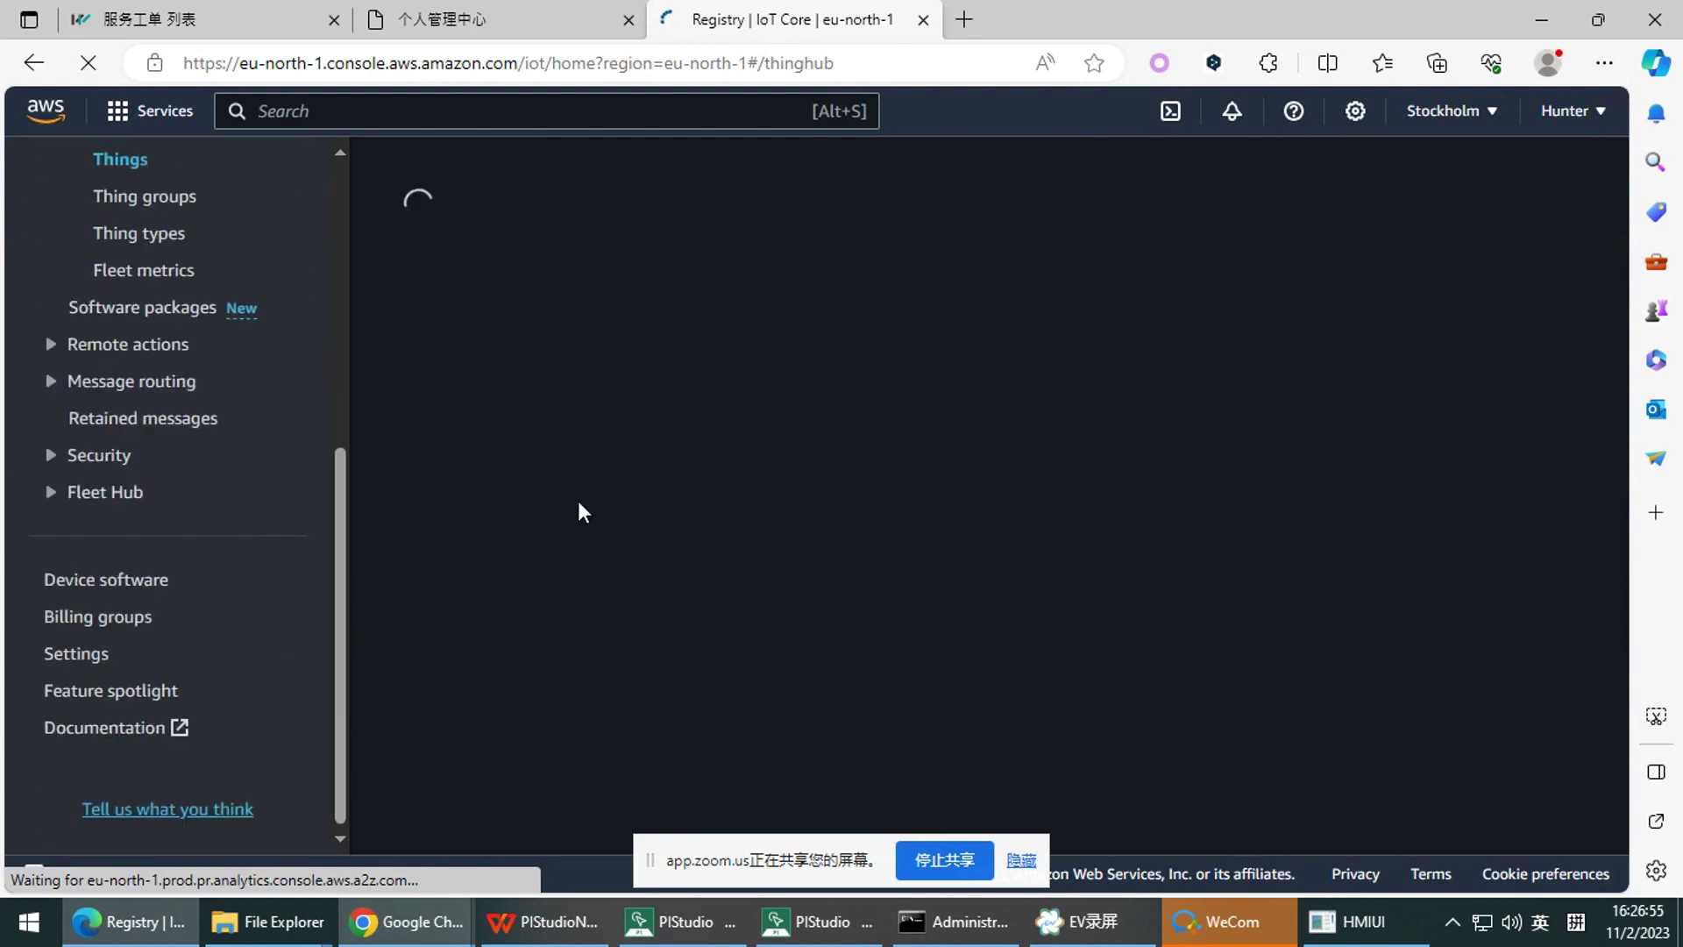
{"action": "left_click", "coordinate": [1346, 921]}
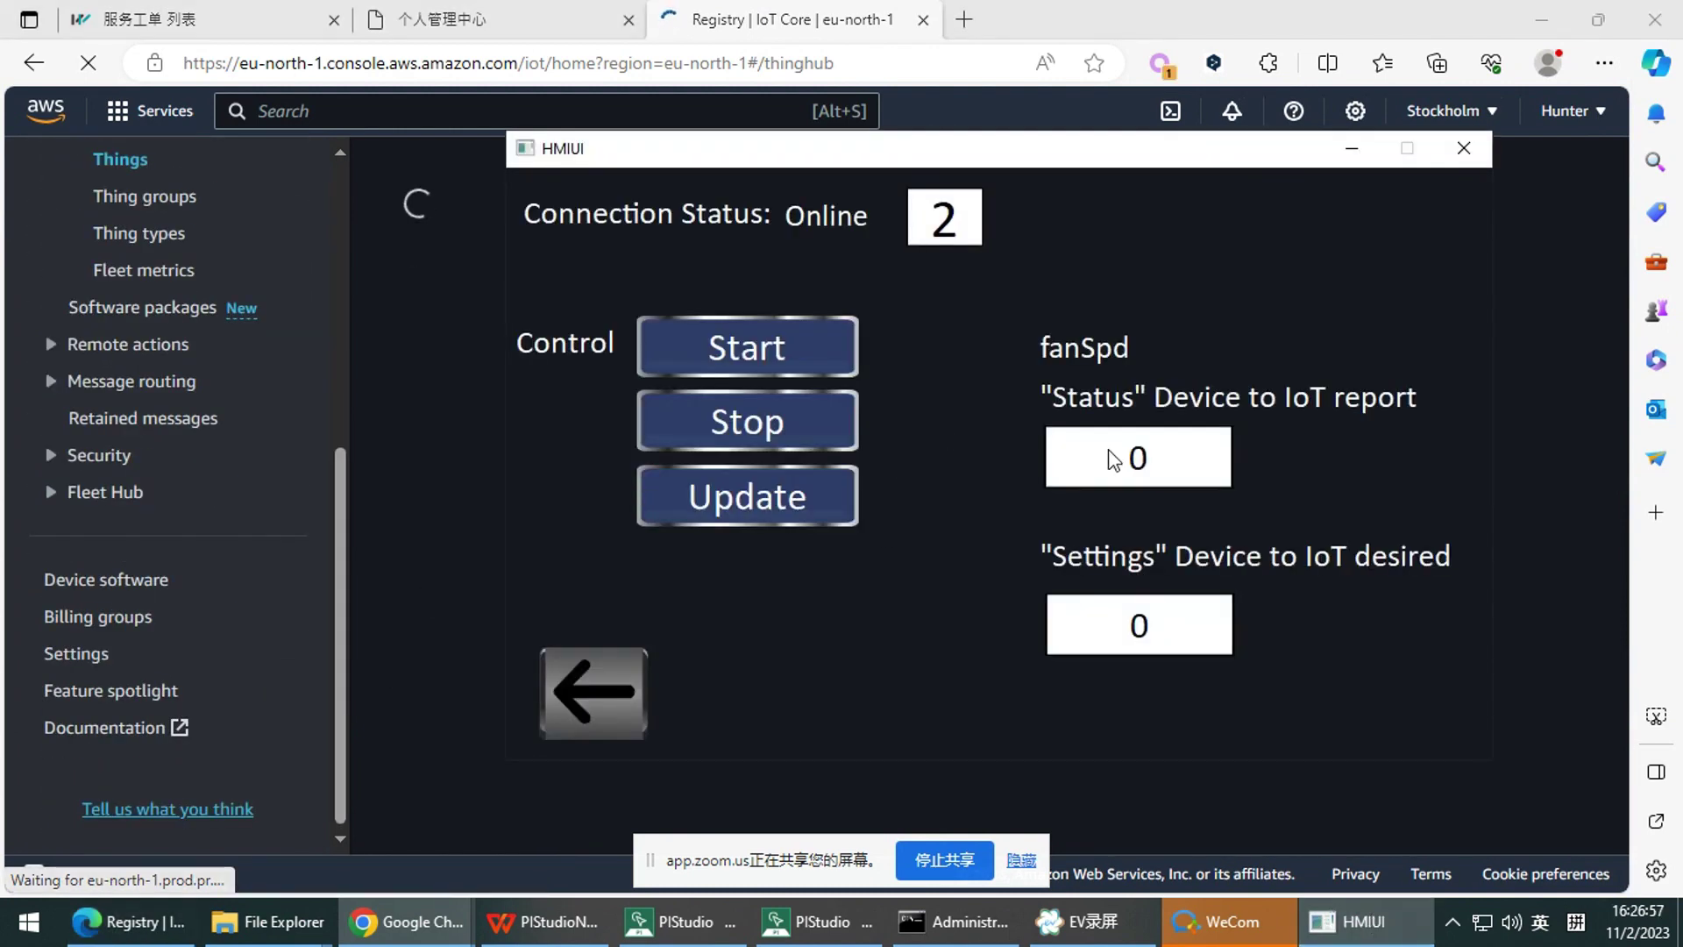
Key fanSpd Status 56 and Settings 12 on the HMIUI simulator keypad
{"action": "left_click", "coordinate": [1112, 459]}
{"action": "left_click", "coordinate": [959, 486]}
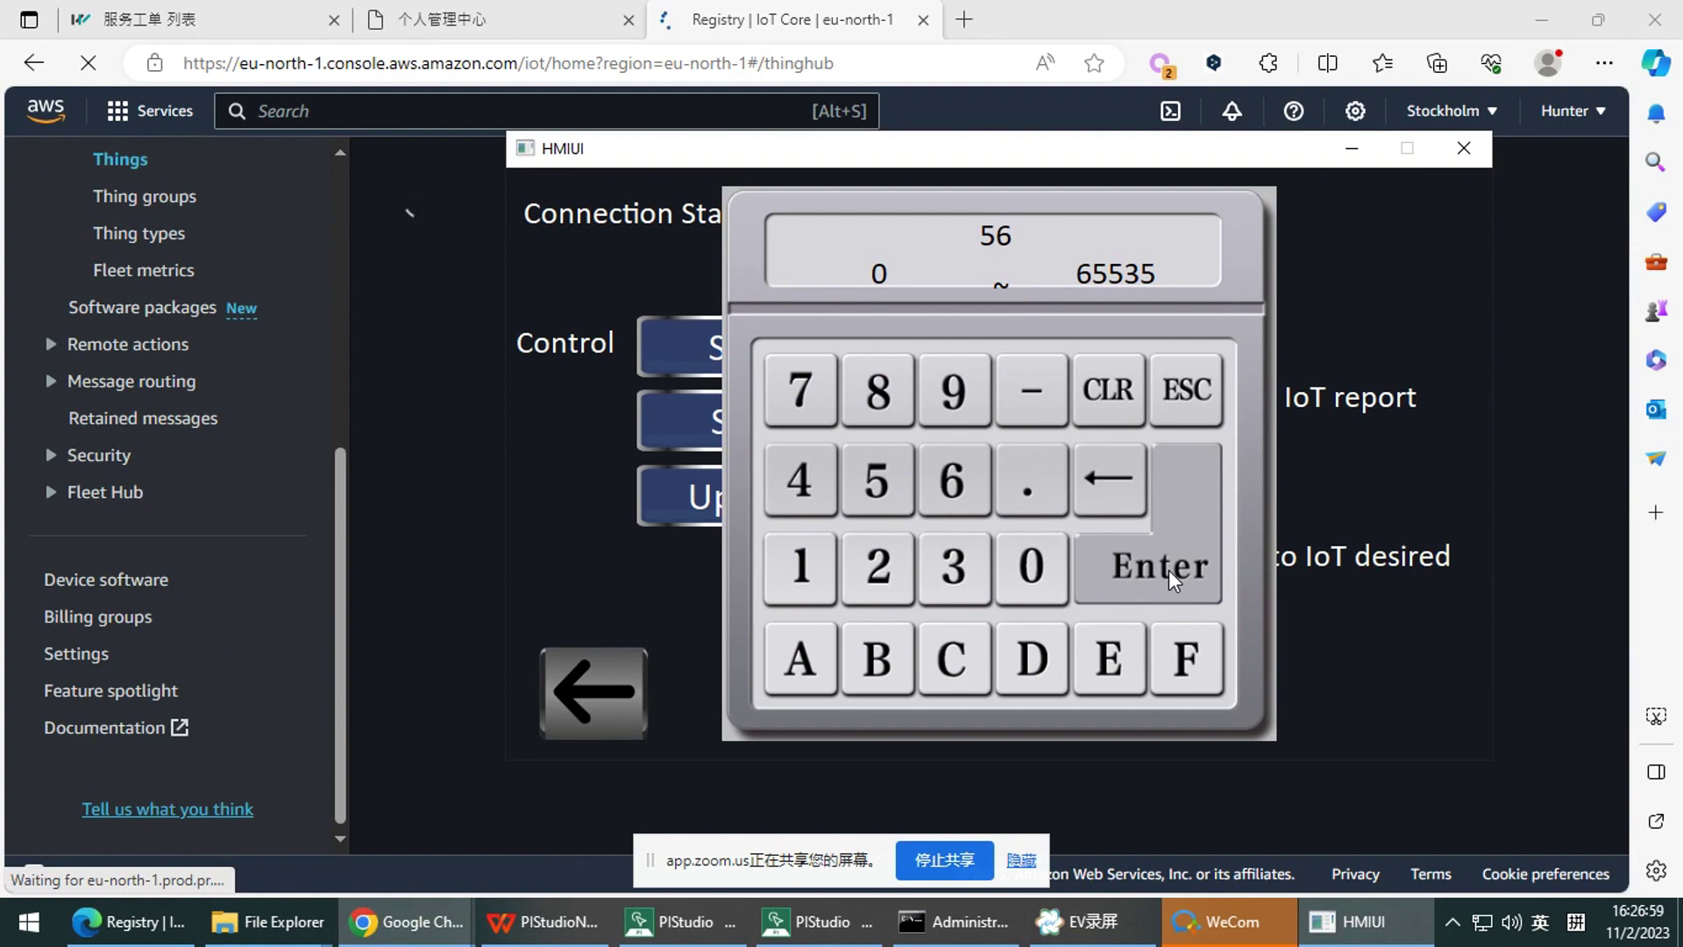
{"action": "left_click", "coordinate": [1170, 570]}
{"action": "left_click", "coordinate": [1176, 599]}
{"action": "mouse_move", "coordinate": [1051, 166]}
{"action": "left_mouse_down"}
{"action": "mouse_move", "coordinate": [1060, 187]}
{"action": "mouse_move", "coordinate": [1030, 178]}
{"action": "mouse_move", "coordinate": [1097, 177]}
{"action": "mouse_move", "coordinate": [876, 233]}
{"action": "mouse_move", "coordinate": [985, 176]}
{"action": "mouse_move", "coordinate": [1022, 179]}
{"action": "left_mouse_up"}
{"action": "left_click", "coordinate": [1149, 537]}
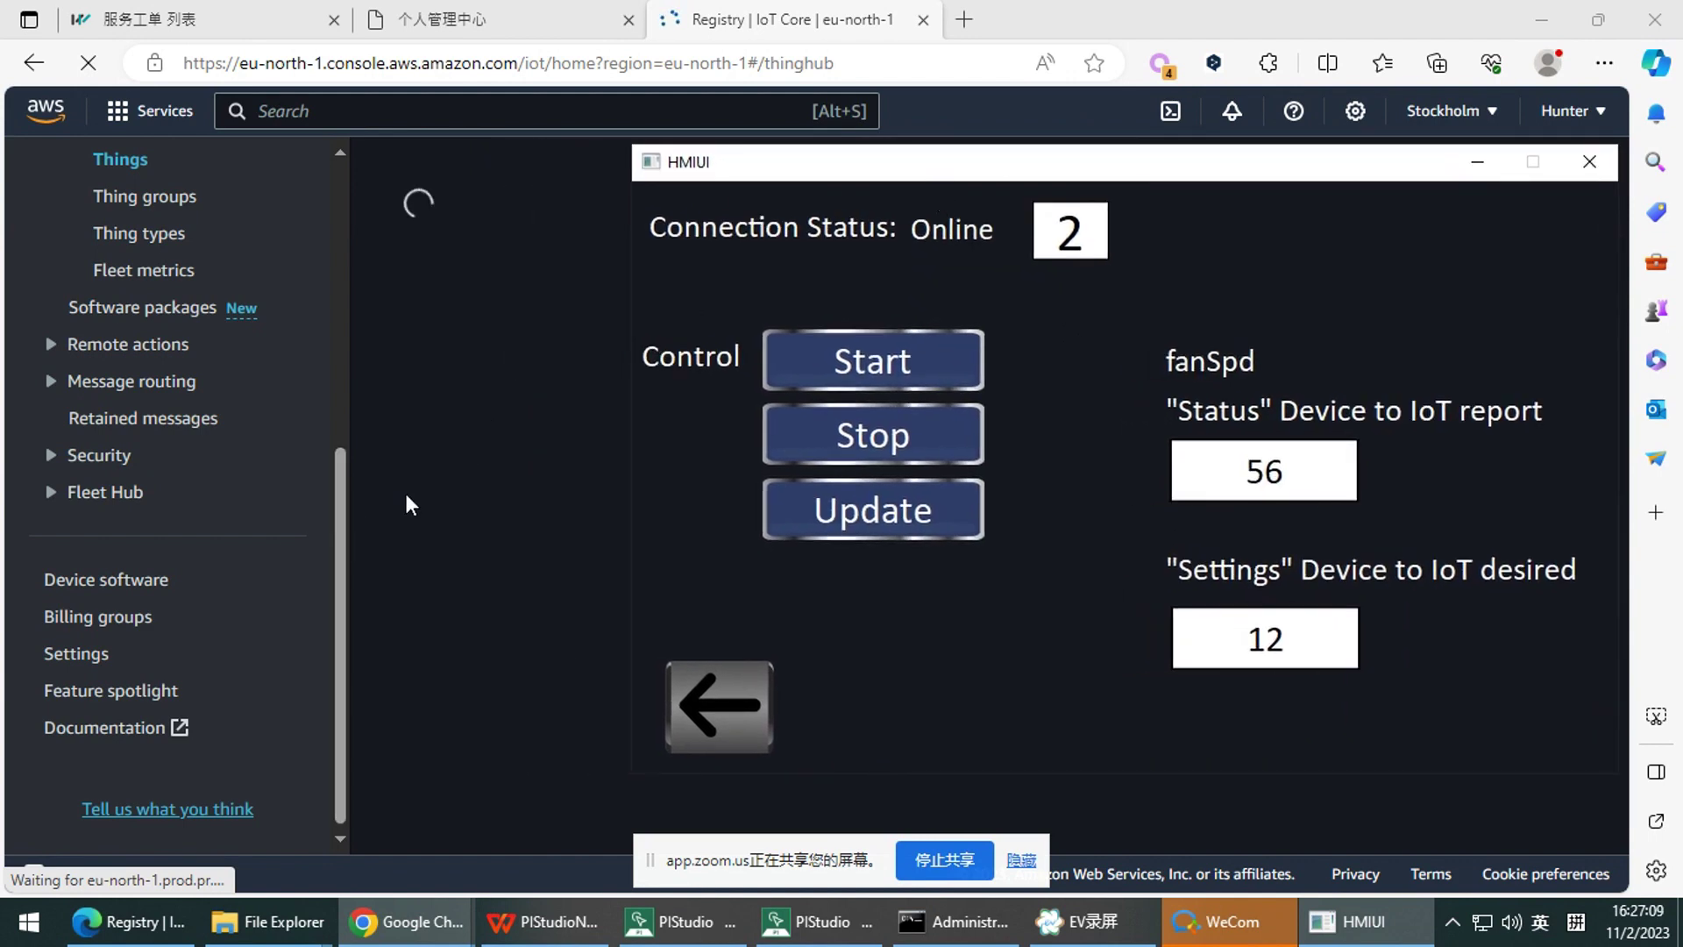
{"action": "left_click", "coordinate": [417, 479]}
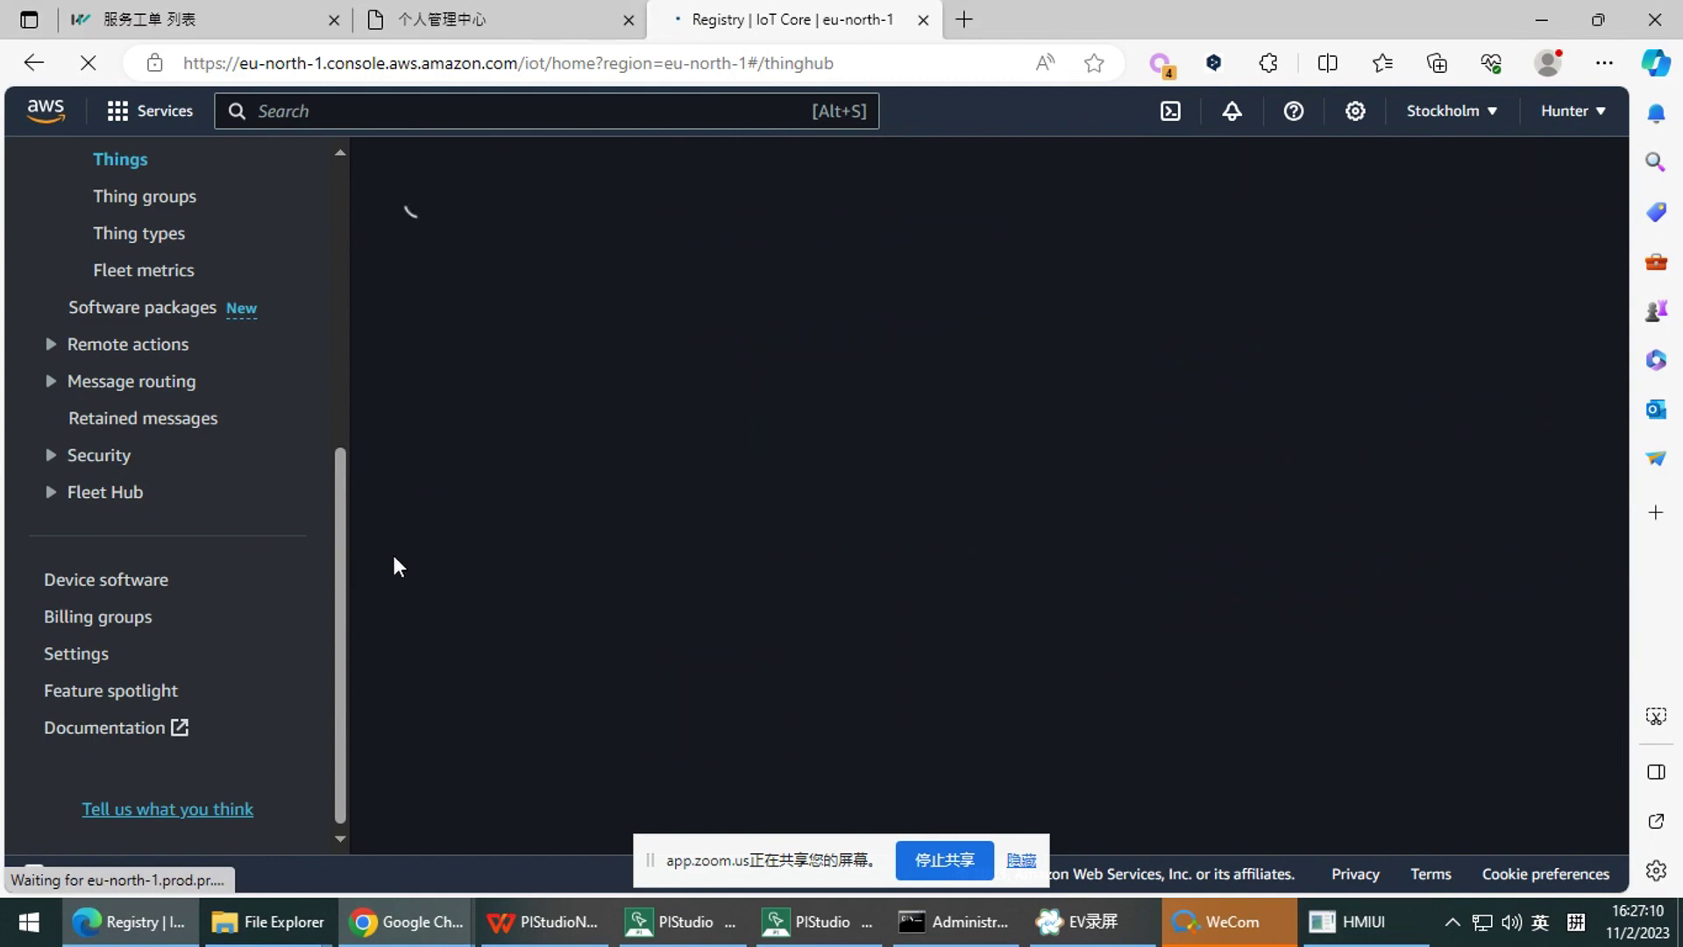
Select the still-loading Things page address, then switch to the Chrome window showing the AWS homepage
{"action": "scroll", "coordinate": [347, 605], "scroll_direction": "up", "scroll_amount": 6}
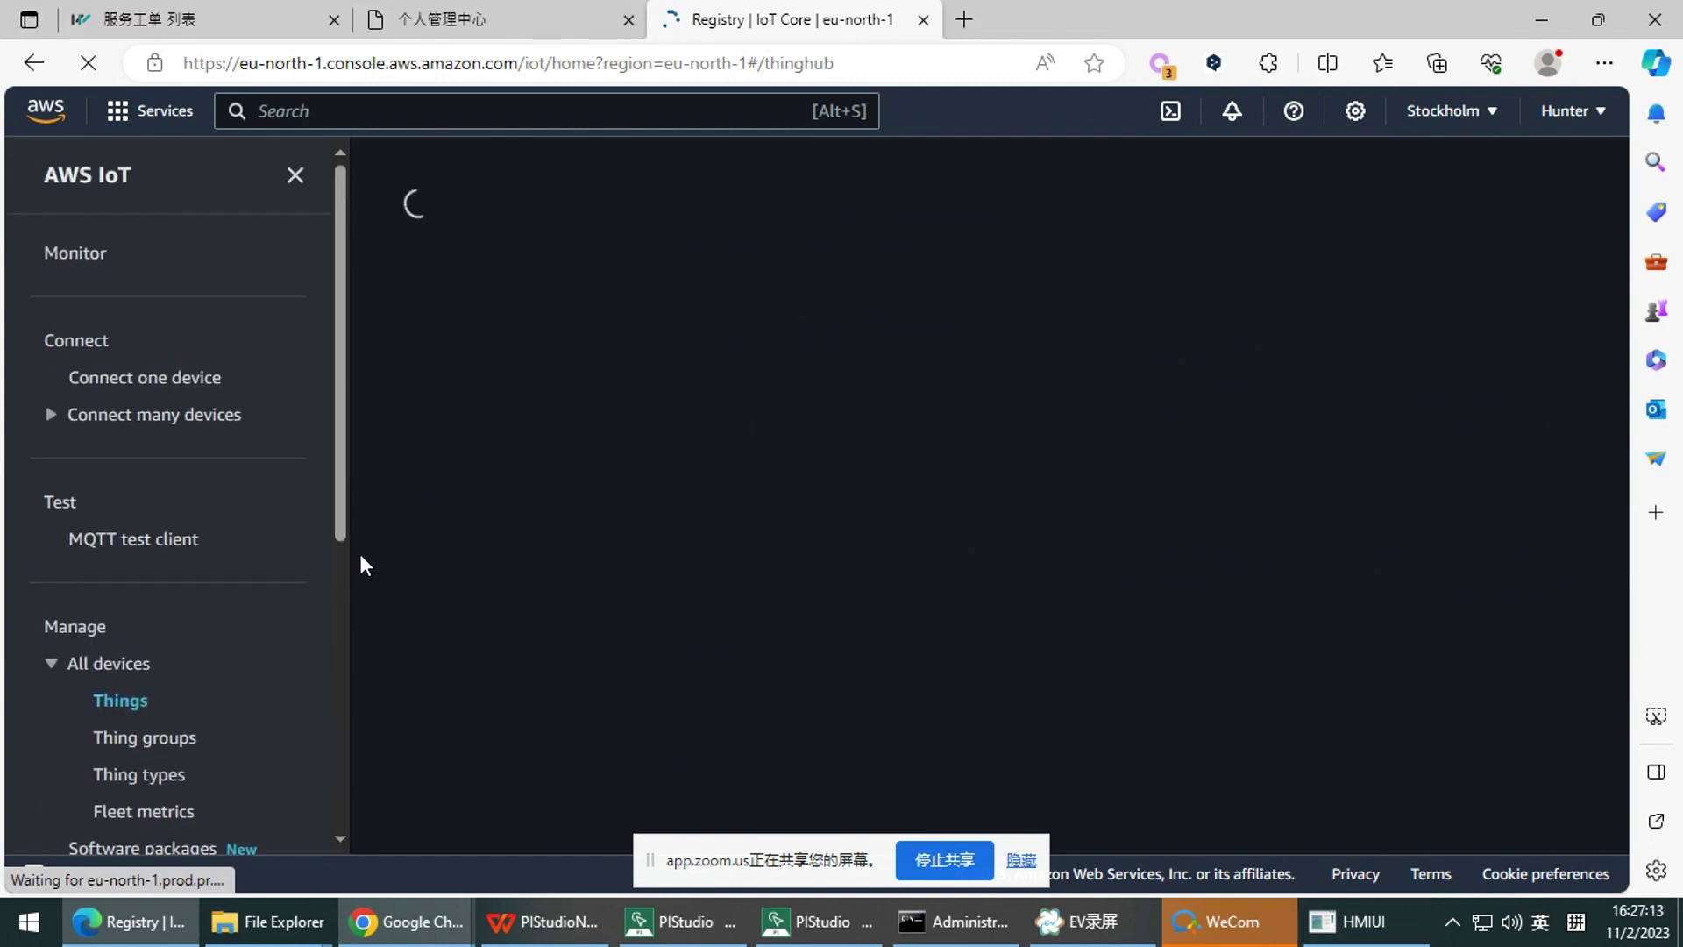
{"action": "scroll", "coordinate": [334, 491], "scroll_direction": "down", "scroll_amount": 7}
{"action": "scroll", "coordinate": [254, 478], "scroll_direction": "up", "scroll_amount": 4}
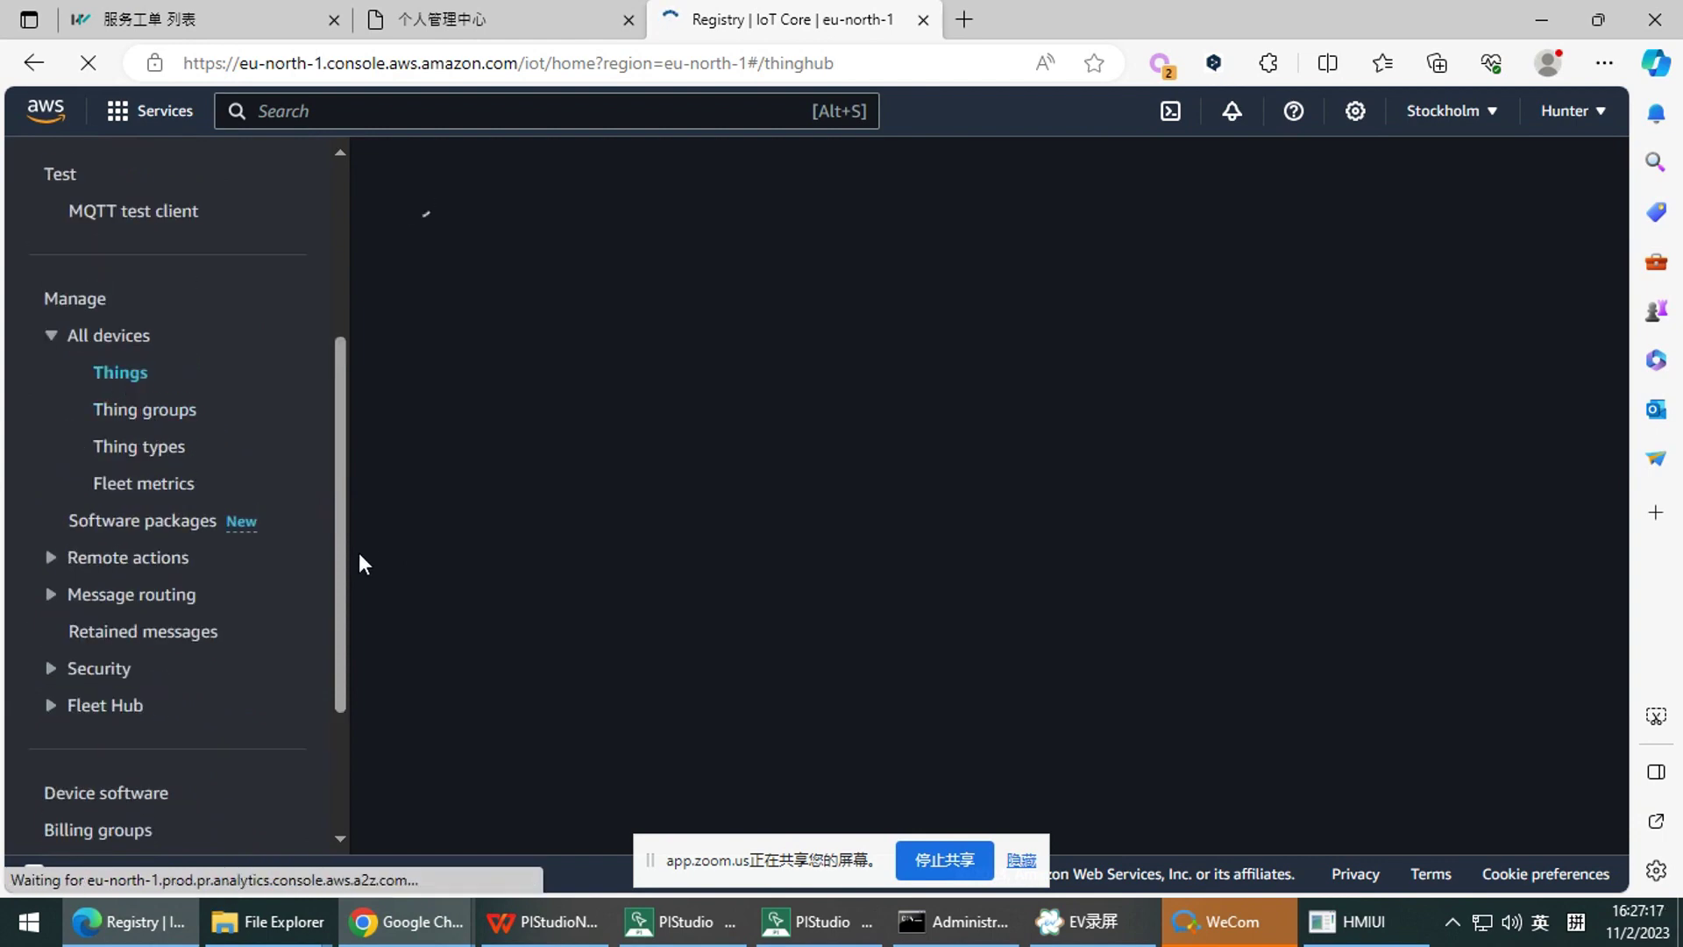
{"action": "scroll", "coordinate": [342, 491], "scroll_direction": "up", "scroll_amount": 2}
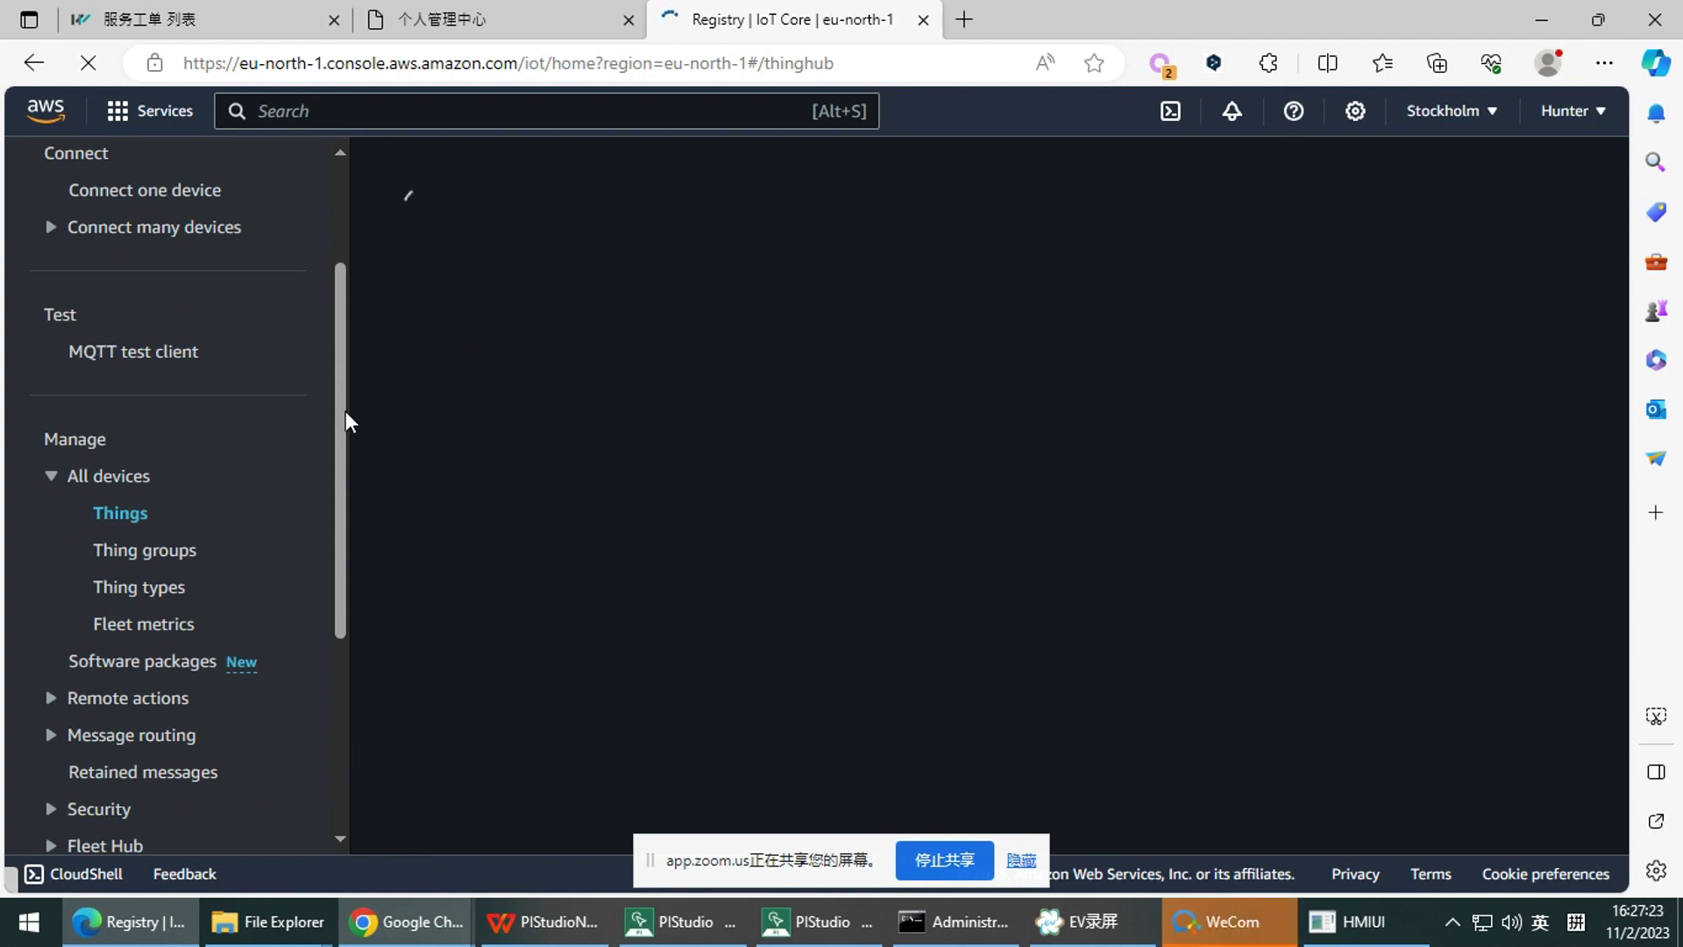
{"action": "left_click_drag", "start_coordinate": [344, 405], "coordinate": [341, 412]}
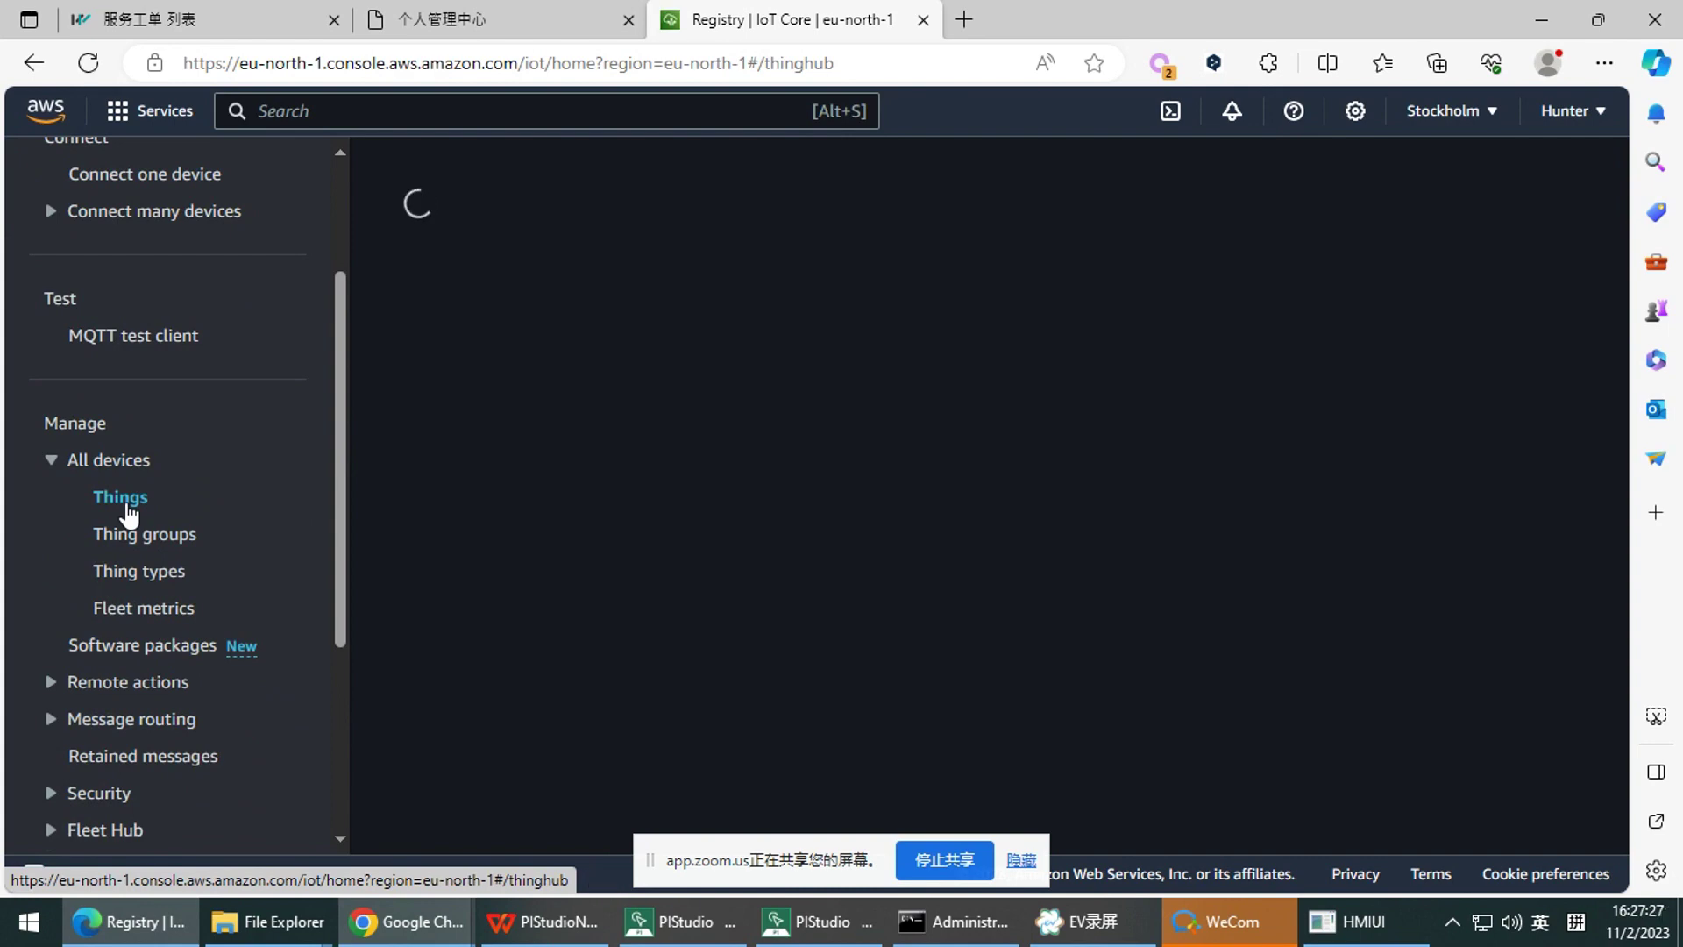
{"action": "scroll", "coordinate": [342, 377], "scroll_direction": "up", "scroll_amount": 1}
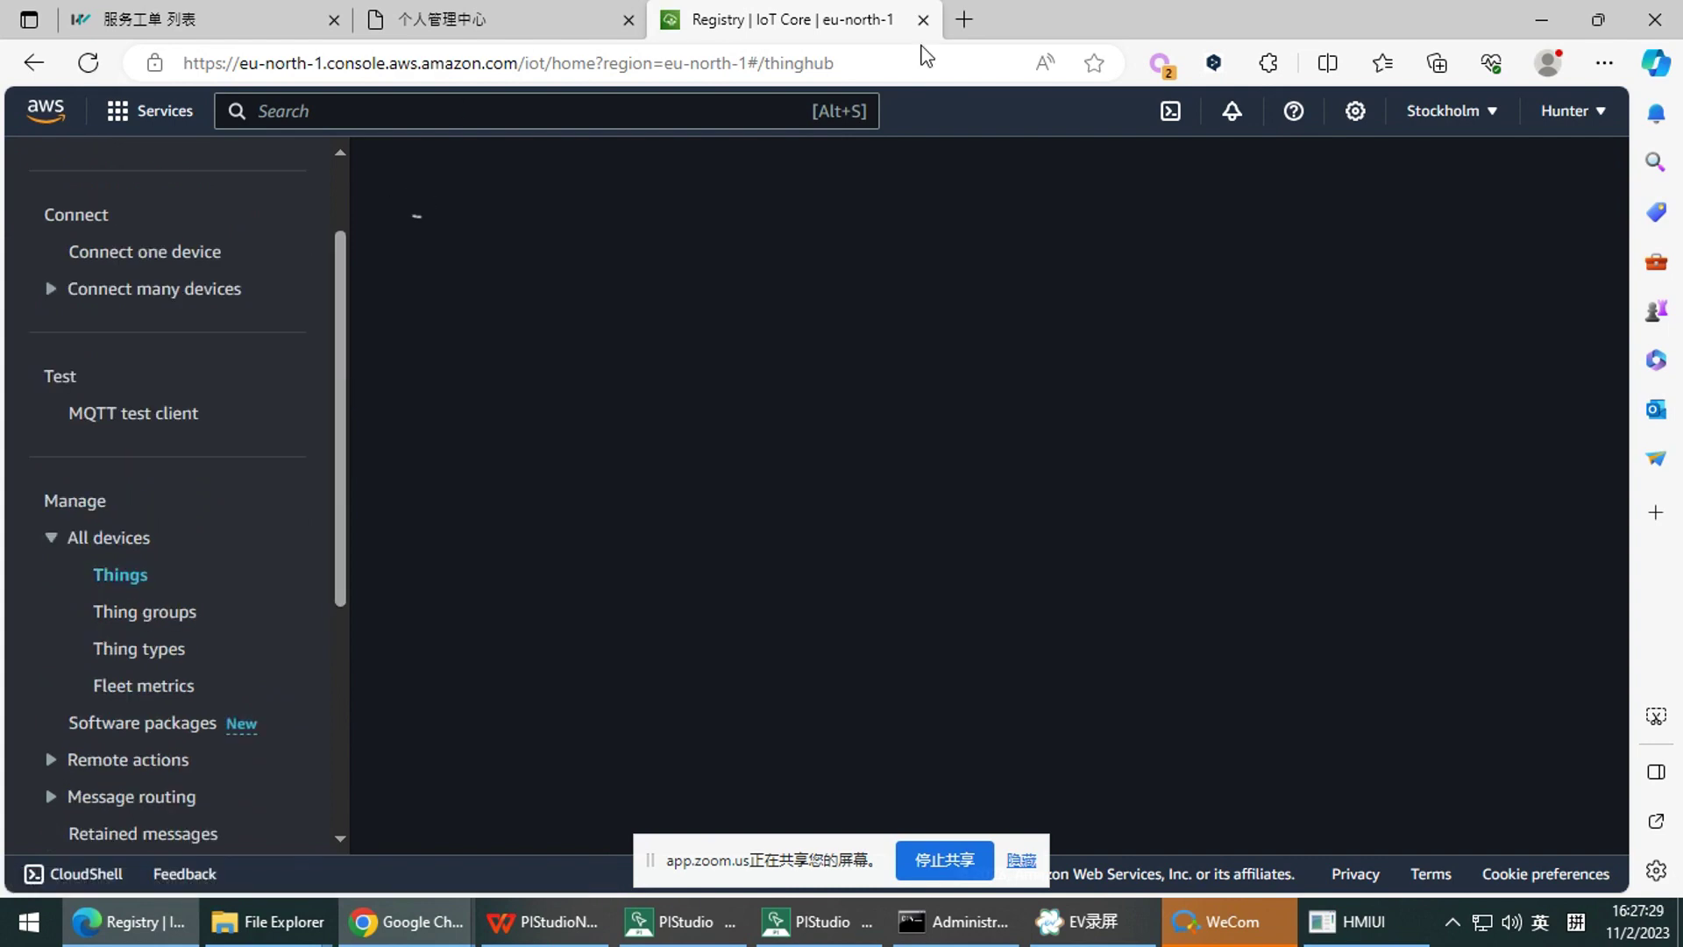
{"action": "left_click", "coordinate": [942, 54]}
{"action": "key", "text": "ctrl+c"}
{"action": "left_click", "coordinate": [406, 922]}
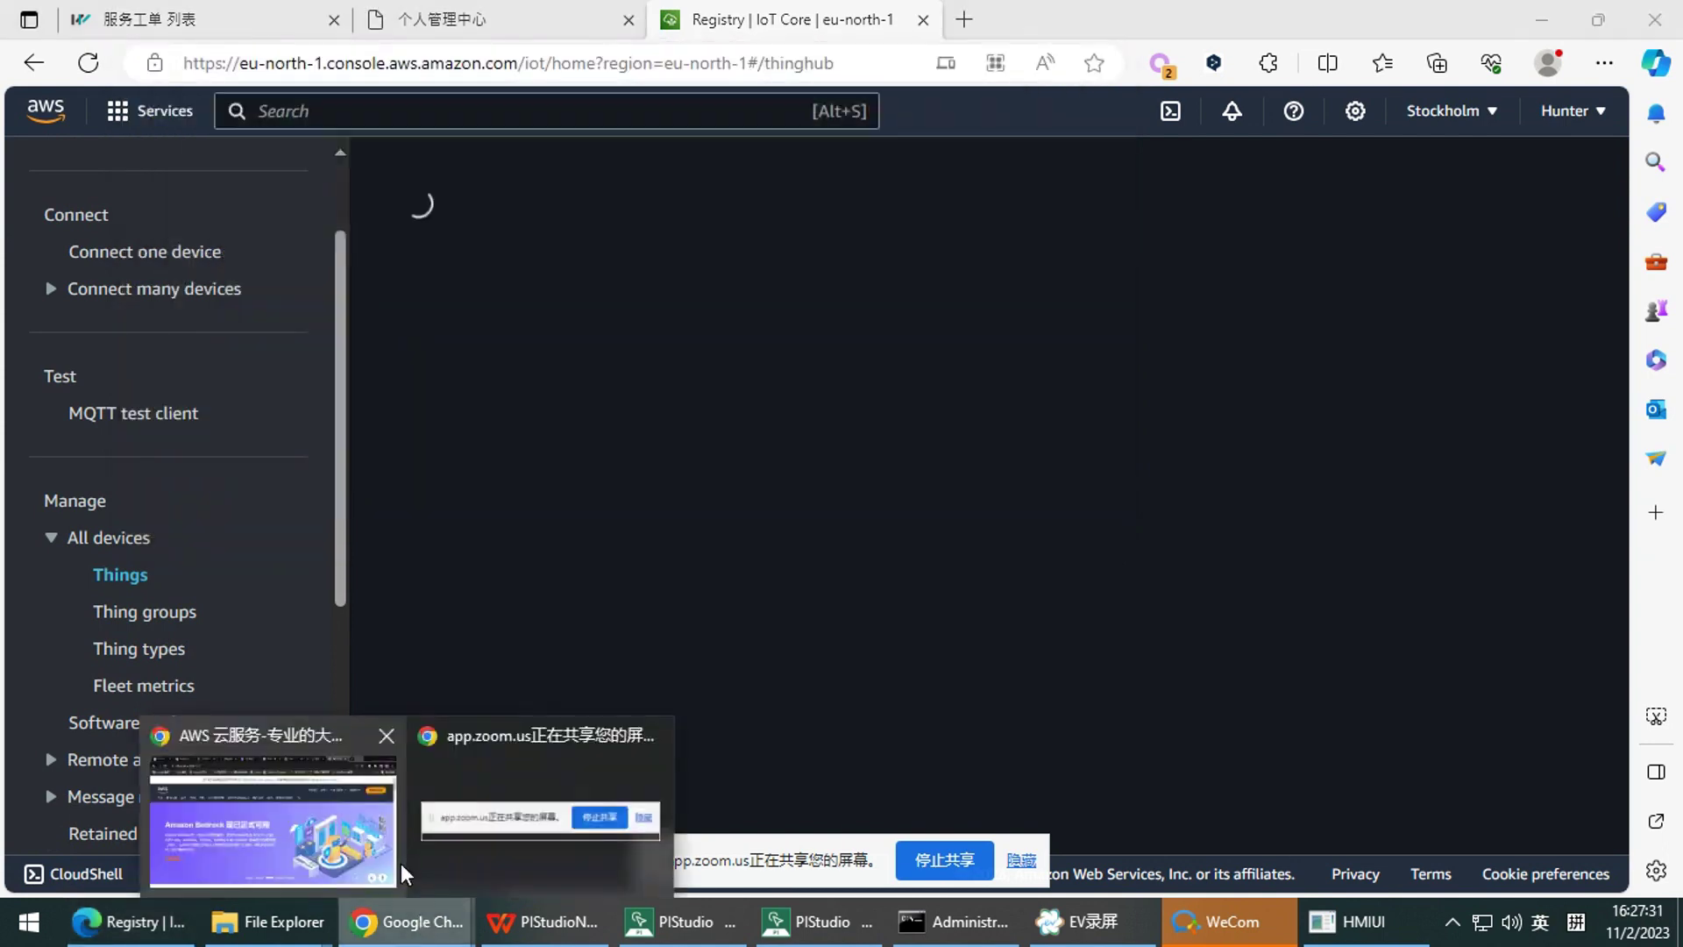
{"action": "left_click", "coordinate": [333, 816]}
Open a new Chrome tab and load the pasted IoT Things page address
{"action": "left_click", "coordinate": [1378, 20]}
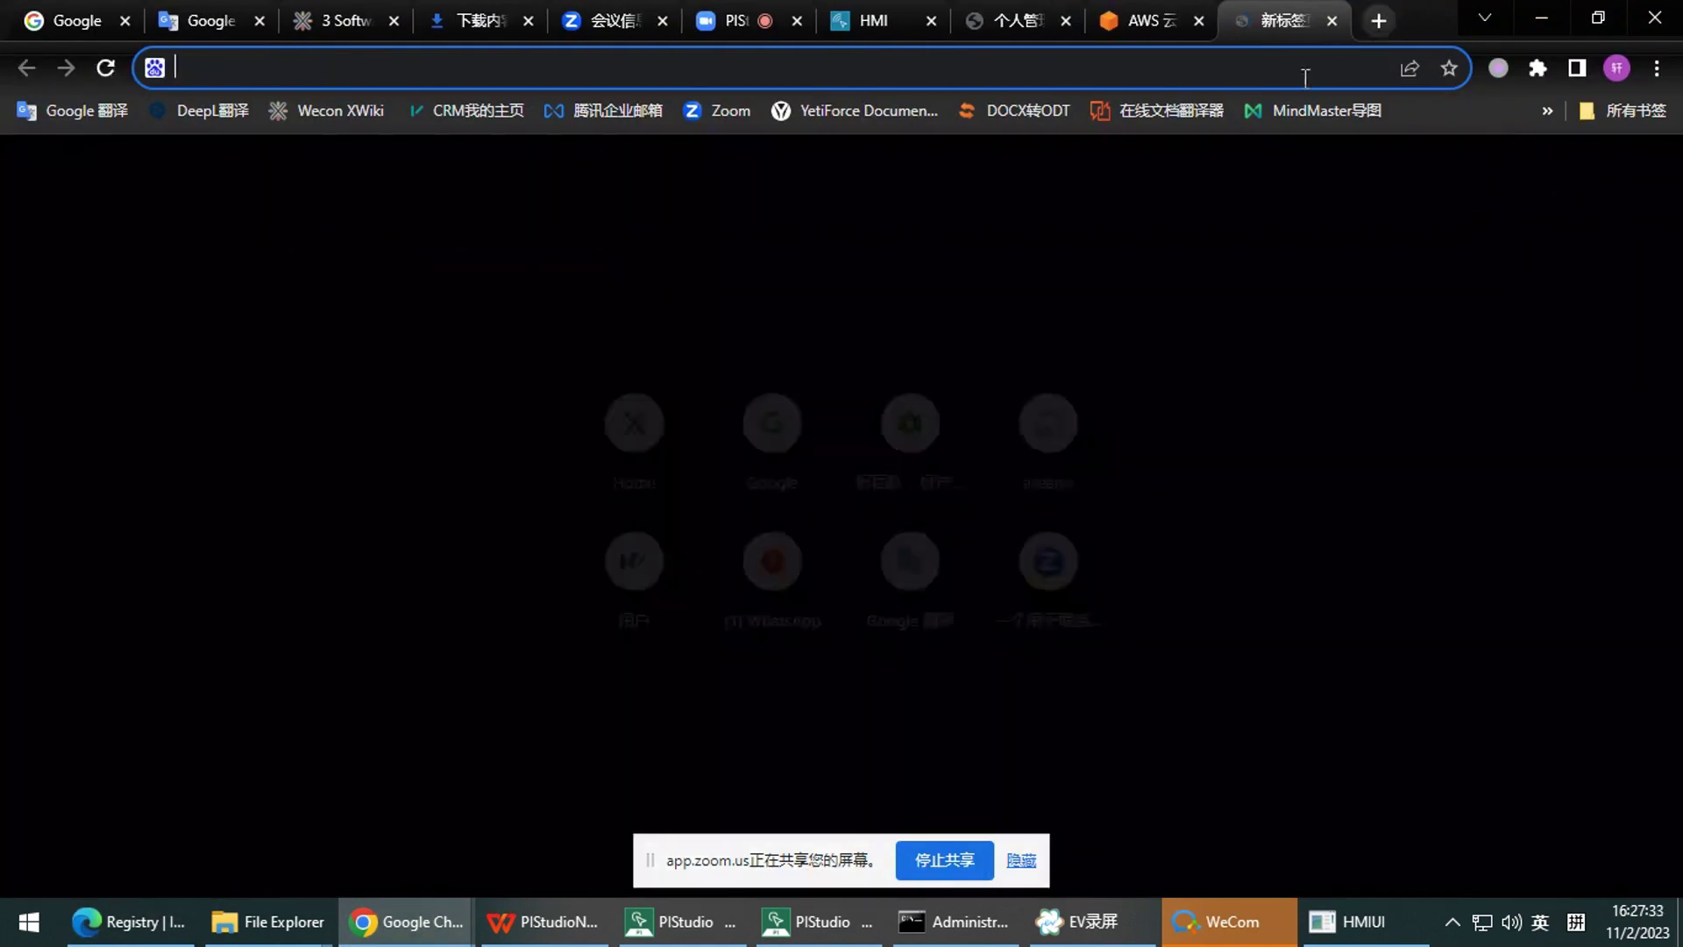
{"action": "key", "text": "ctrl+v"}
{"action": "key", "text": "Return"}
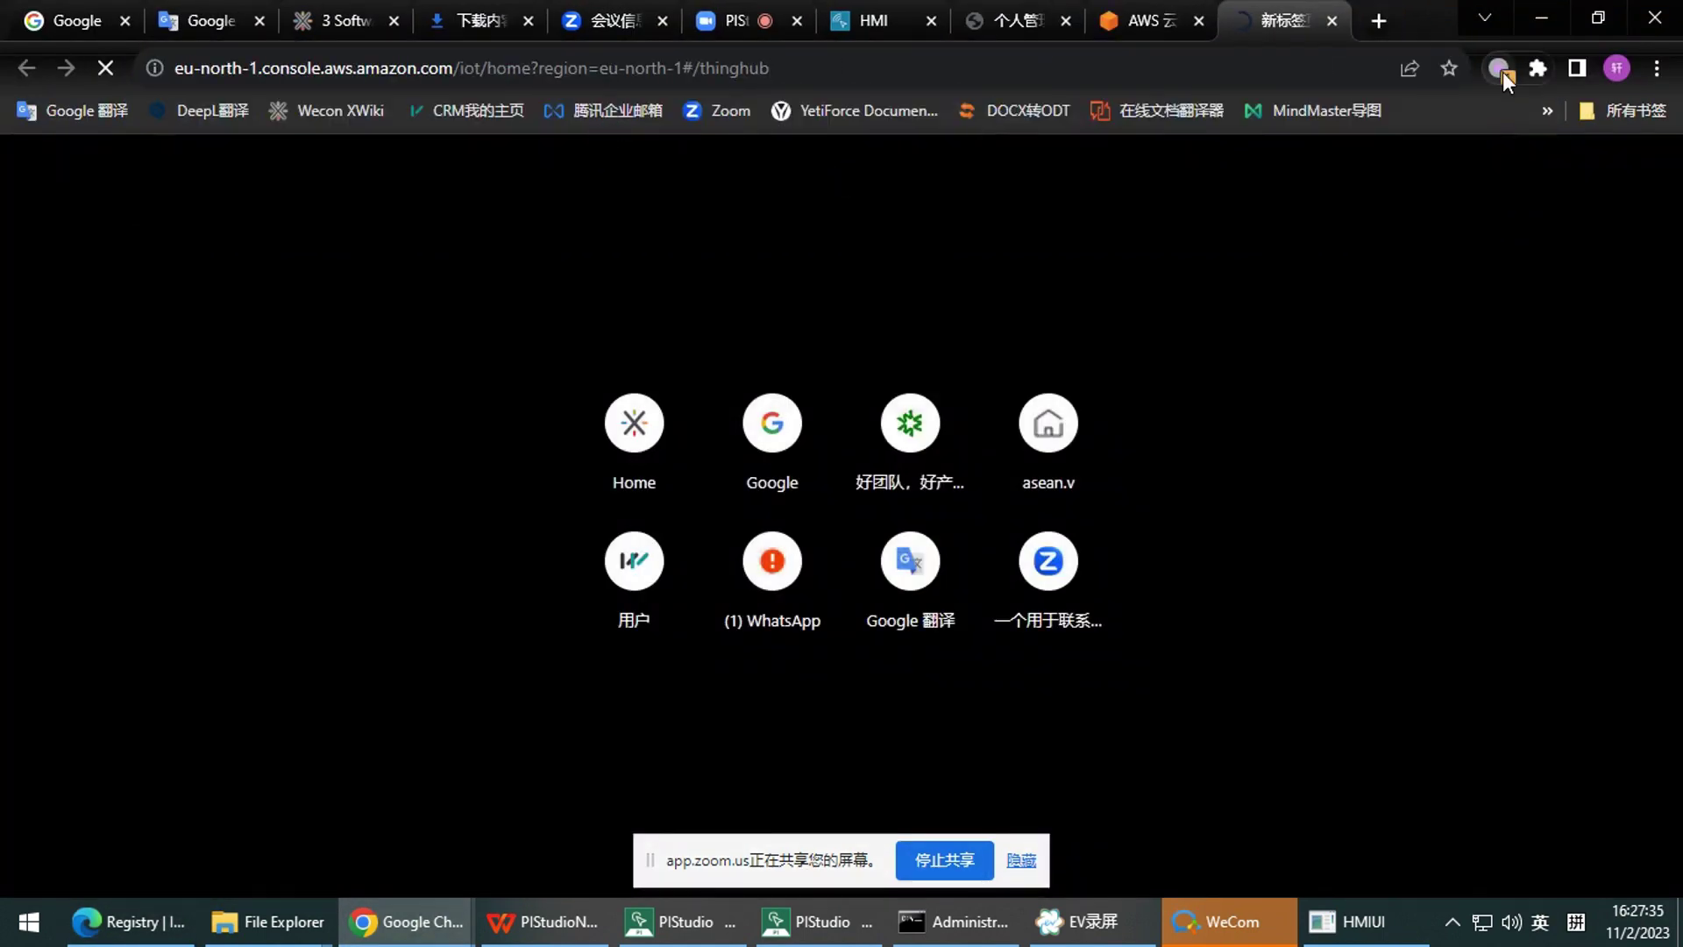
Retry the console address after the certificate error, then return to the AWS IoT page in Edge
{"action": "left_click", "coordinate": [1503, 72]}
{"action": "left_click", "coordinate": [1160, 59]}
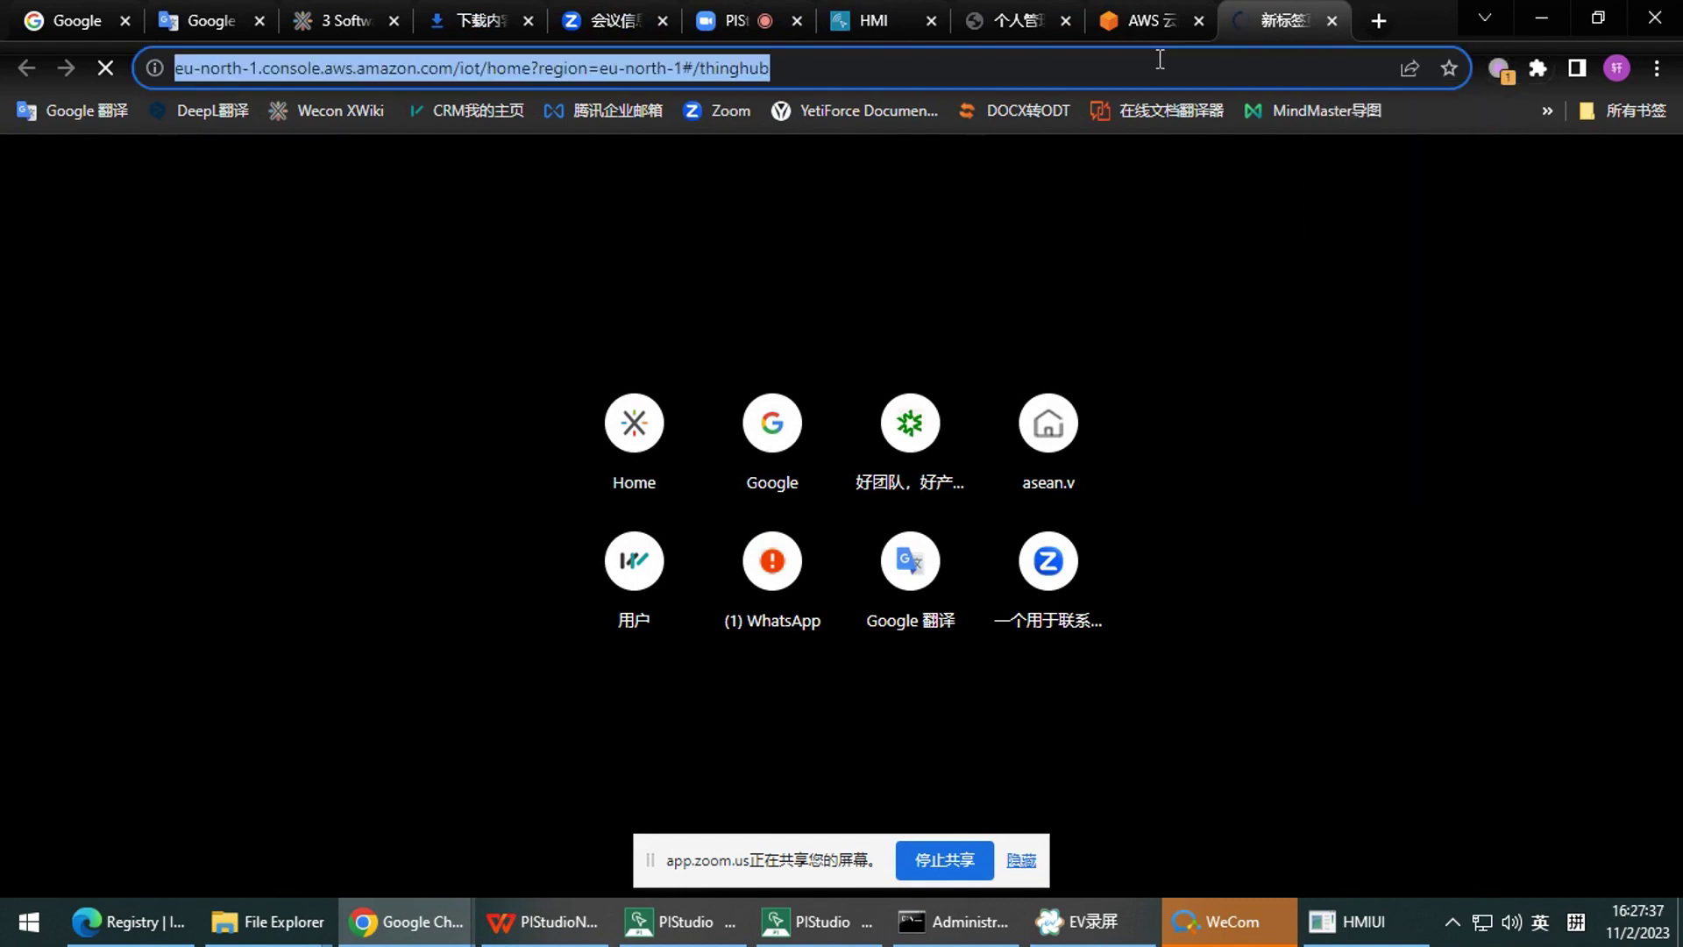
{"action": "key", "text": "Return"}
{"action": "left_click", "coordinate": [989, 62]}
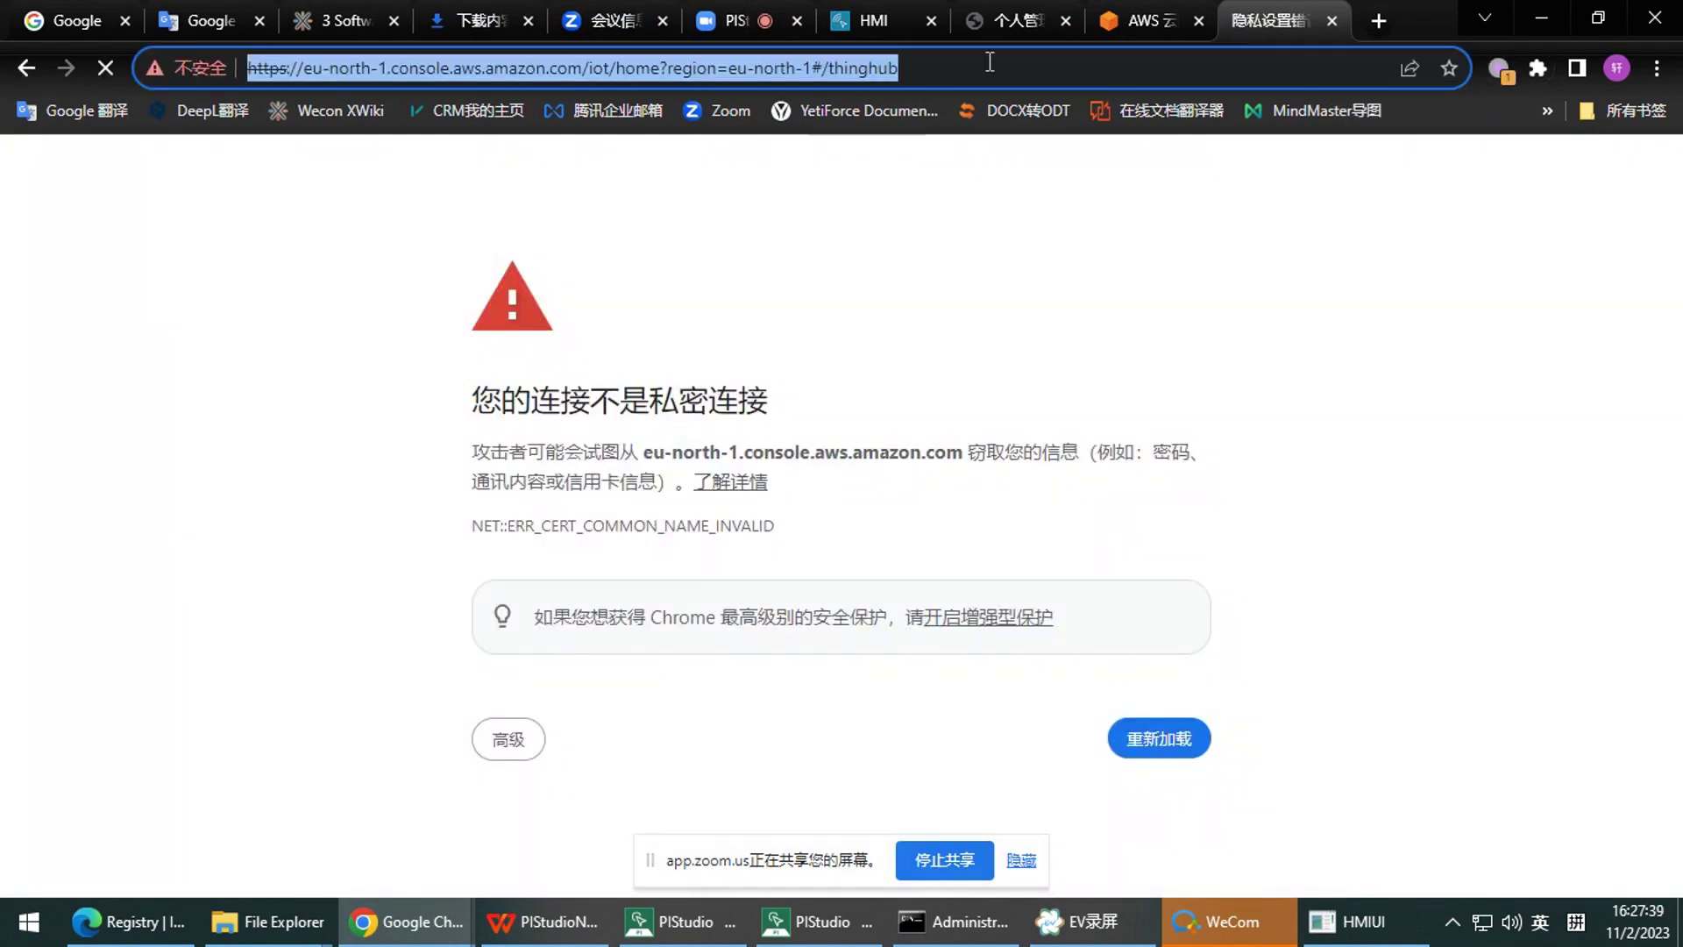
{"action": "left_click", "coordinate": [123, 922]}
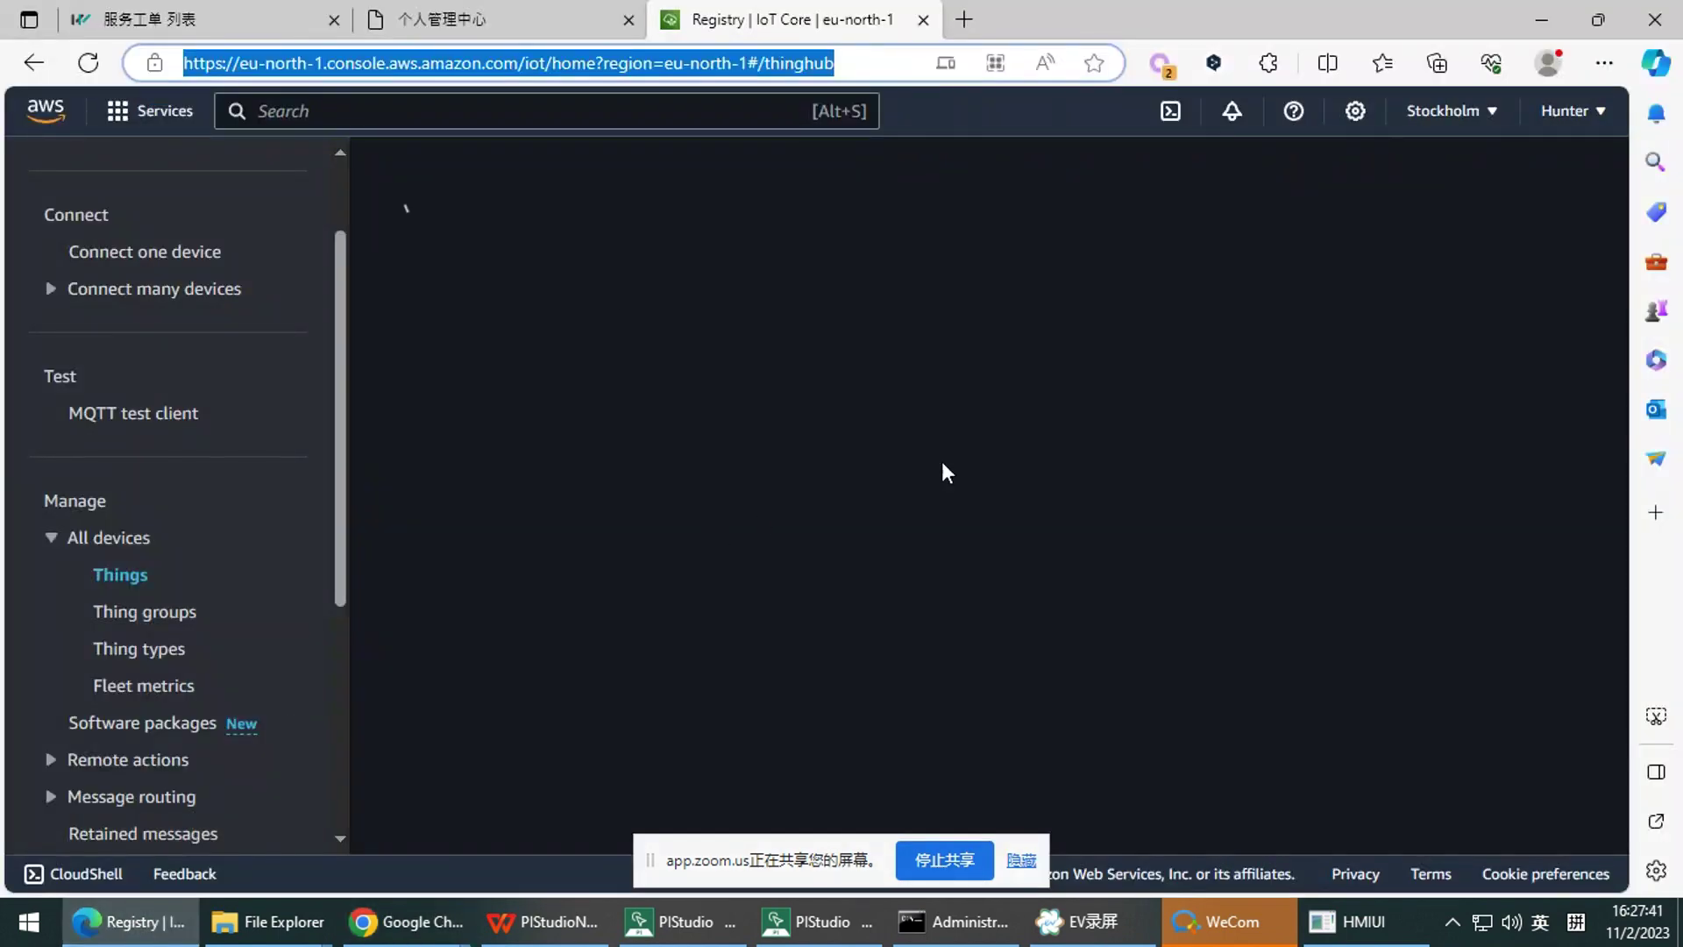
Route amazon.com through the ServerV自动 proxy profile and wait for the Things list to render
{"action": "key", "text": "BackSpace"}
{"action": "left_click", "coordinate": [586, 614]}
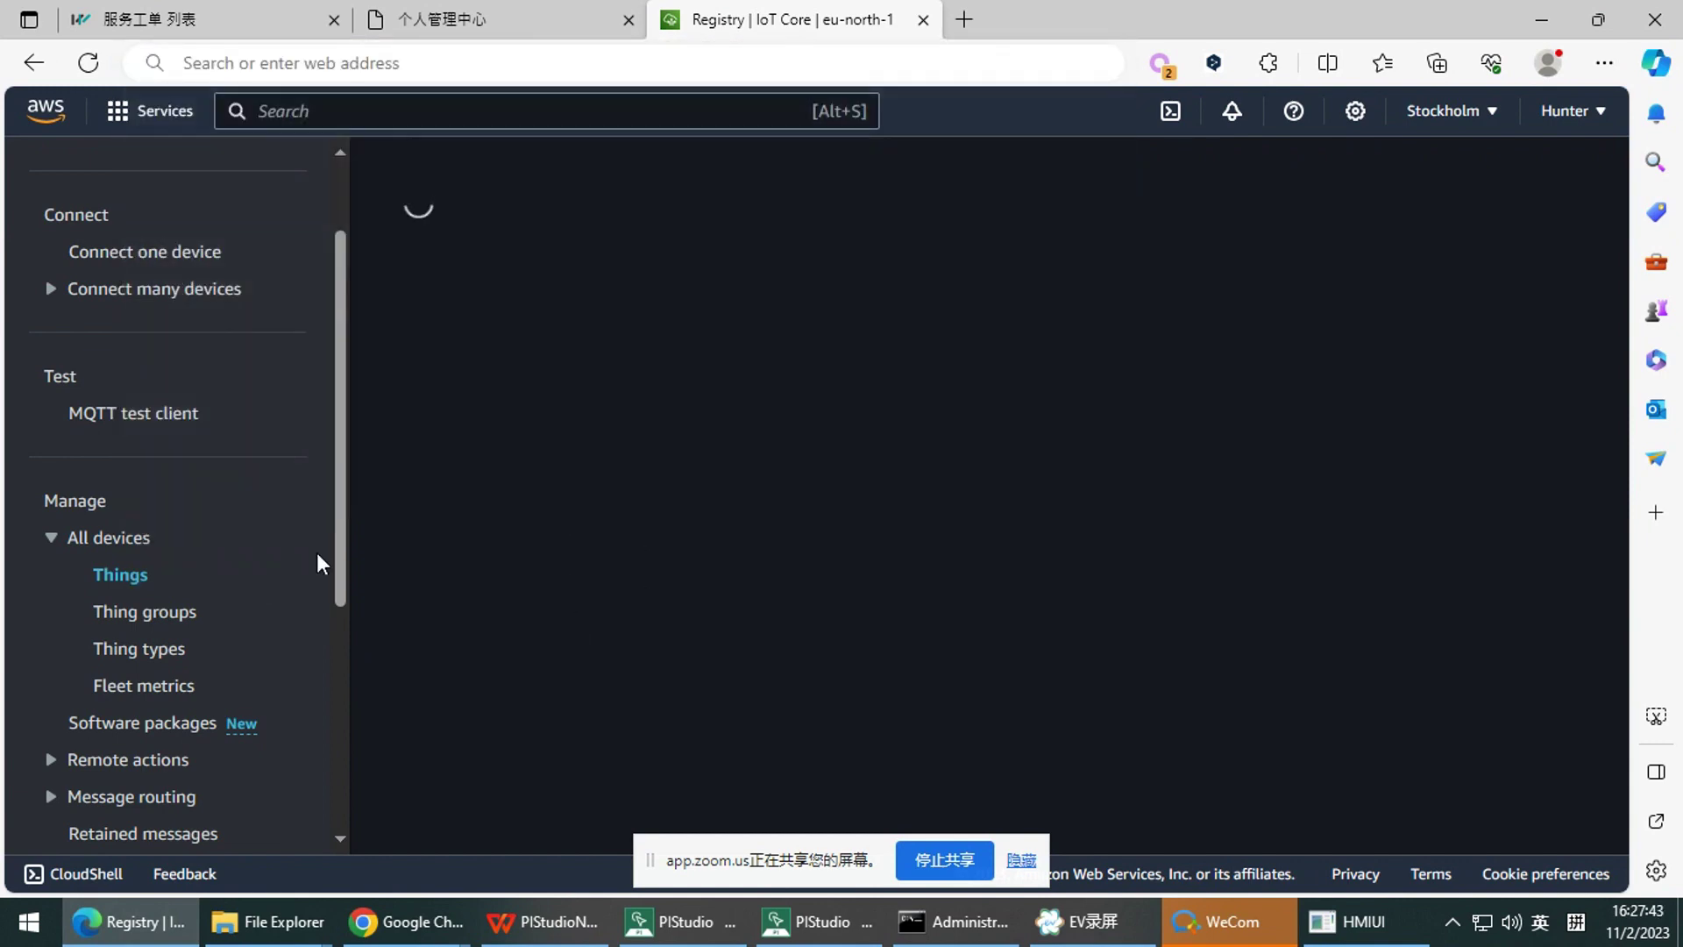
{"action": "left_click", "coordinate": [1160, 65]}
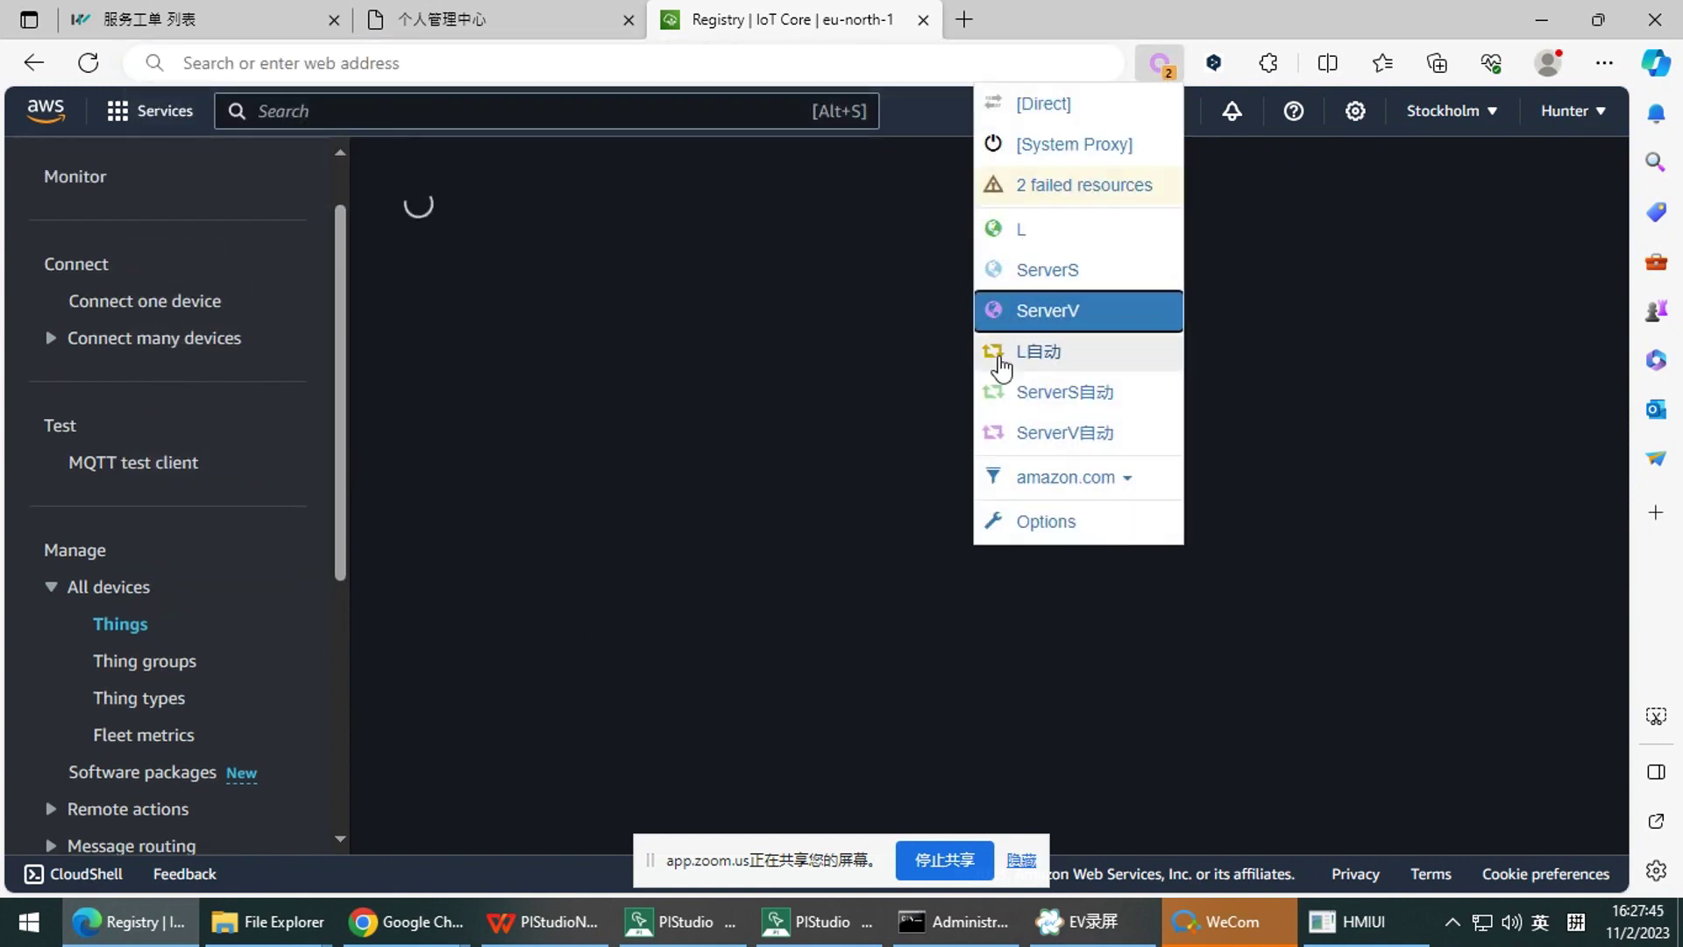
{"action": "left_click", "coordinate": [1079, 482]}
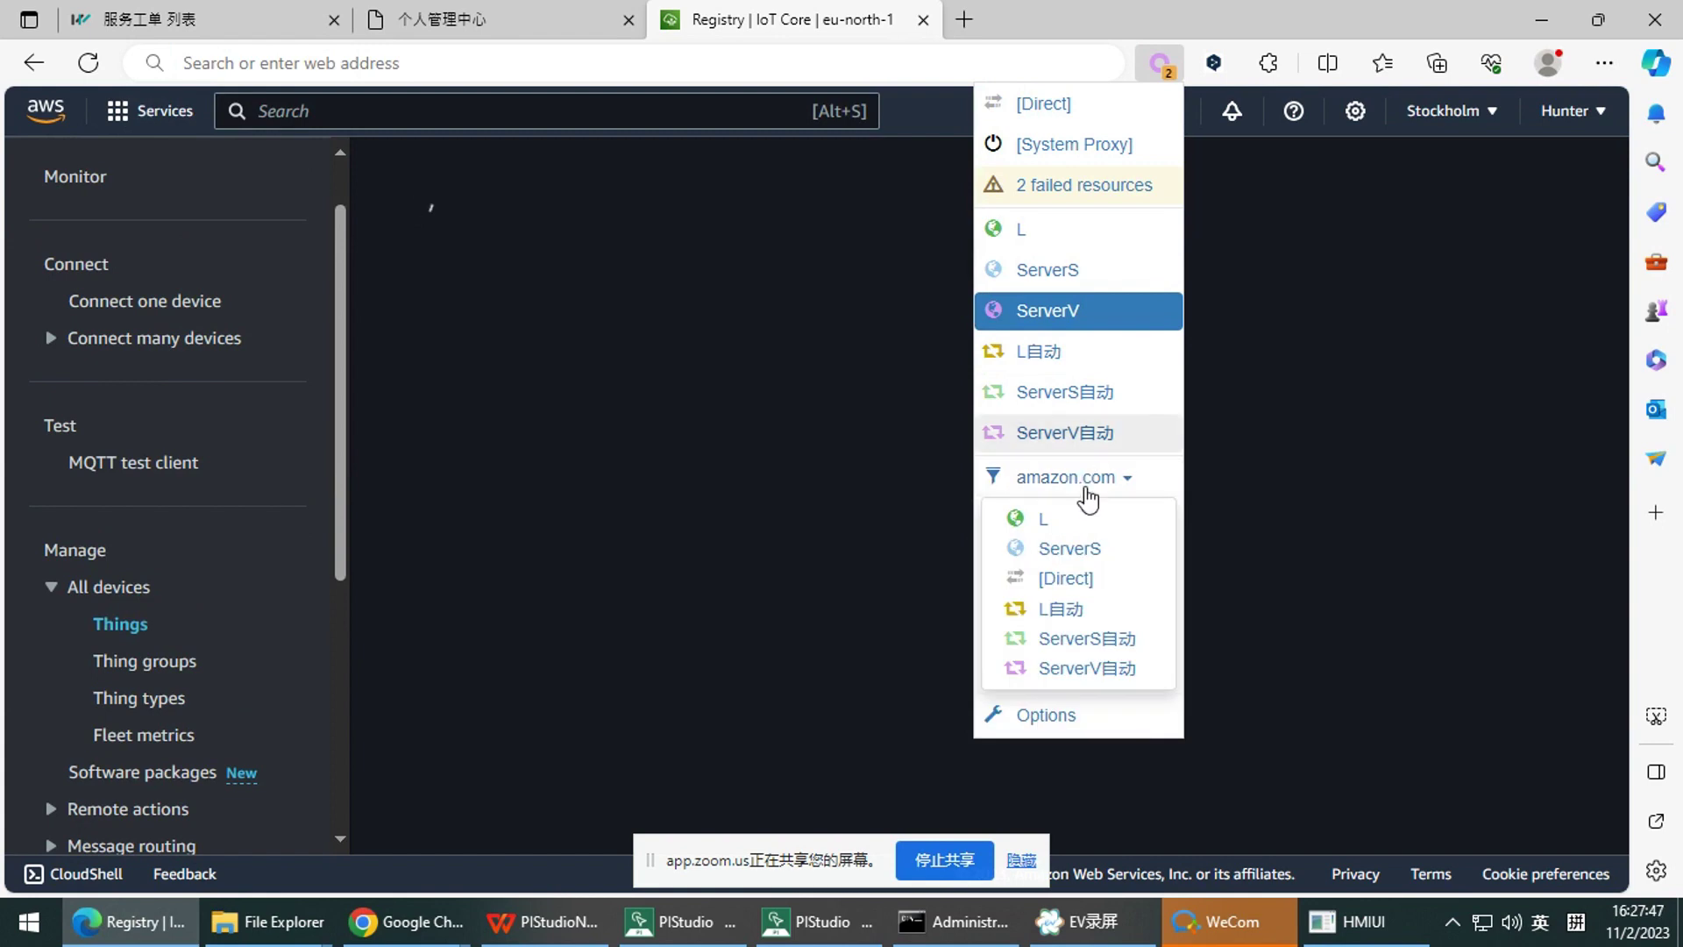
{"action": "left_click", "coordinate": [1126, 670]}
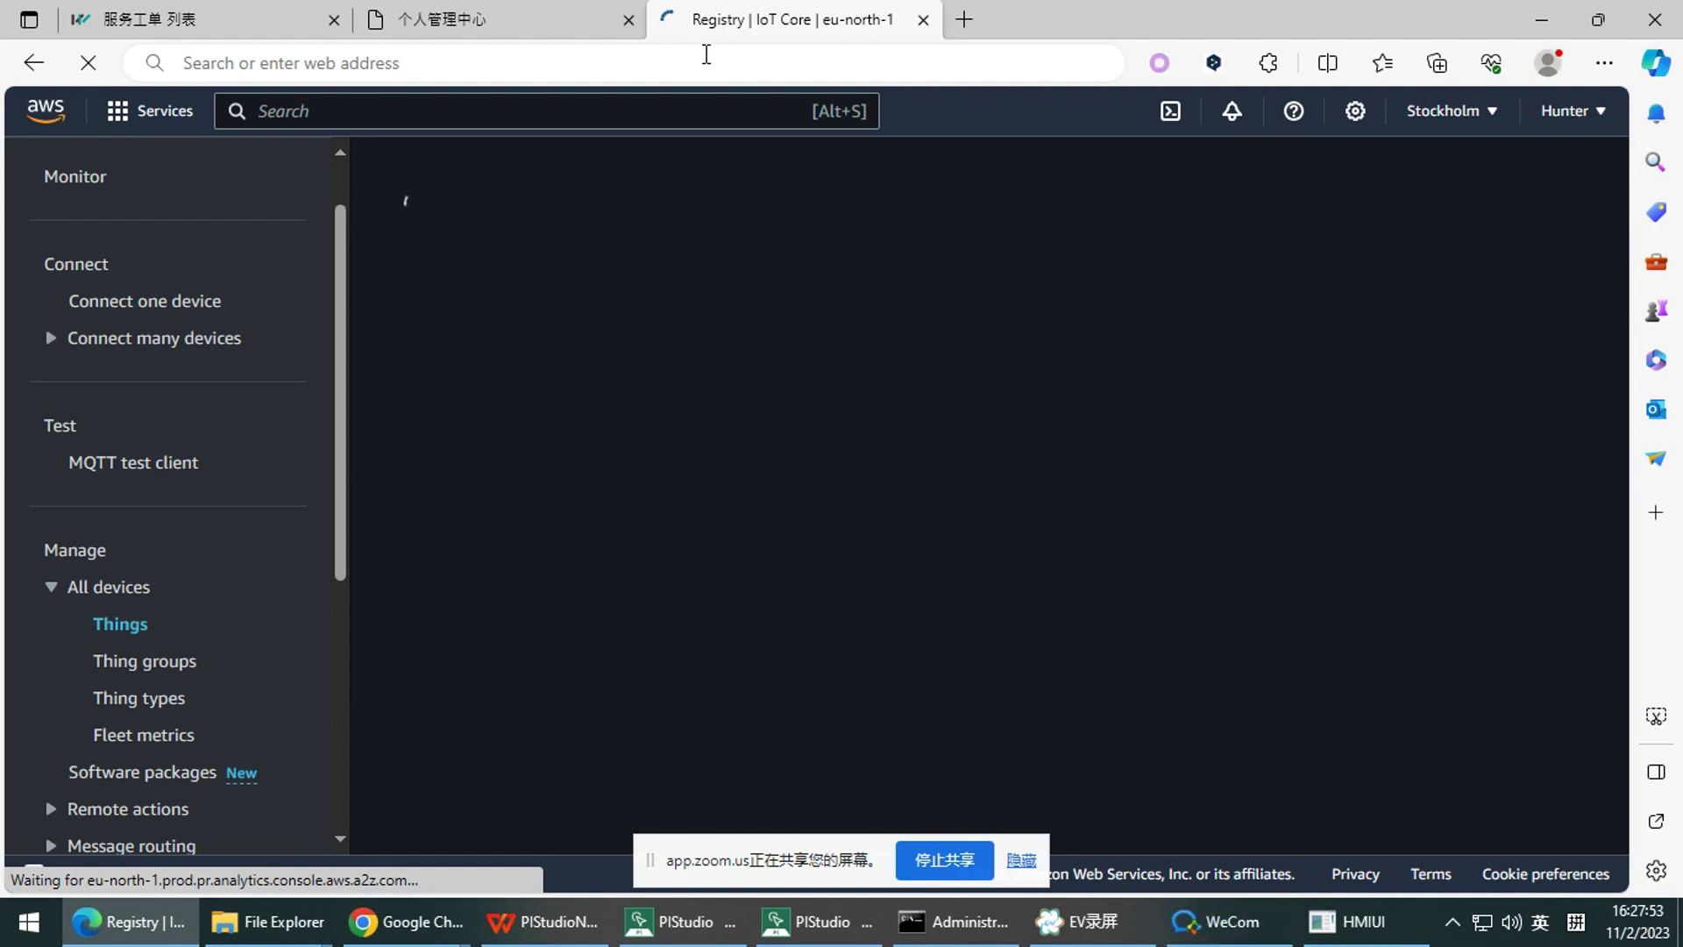
{"action": "mouse_move", "coordinate": [1223, 921]}
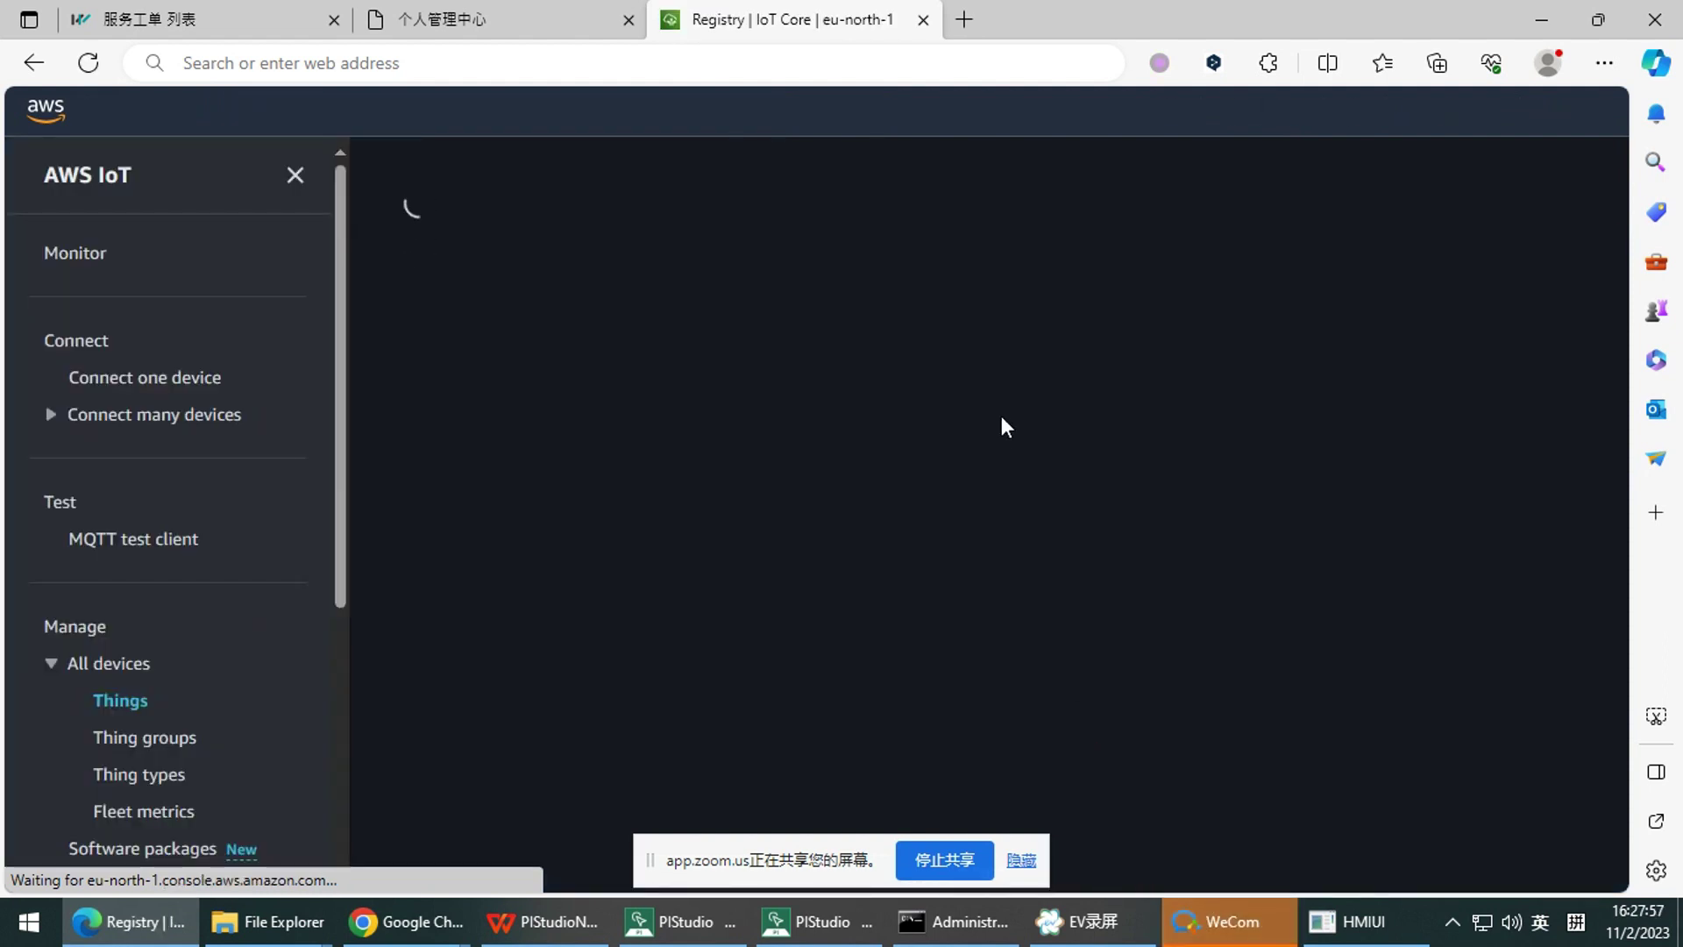
{"action": "scroll", "coordinate": [186, 644], "scroll_direction": "down", "scroll_amount": 1}
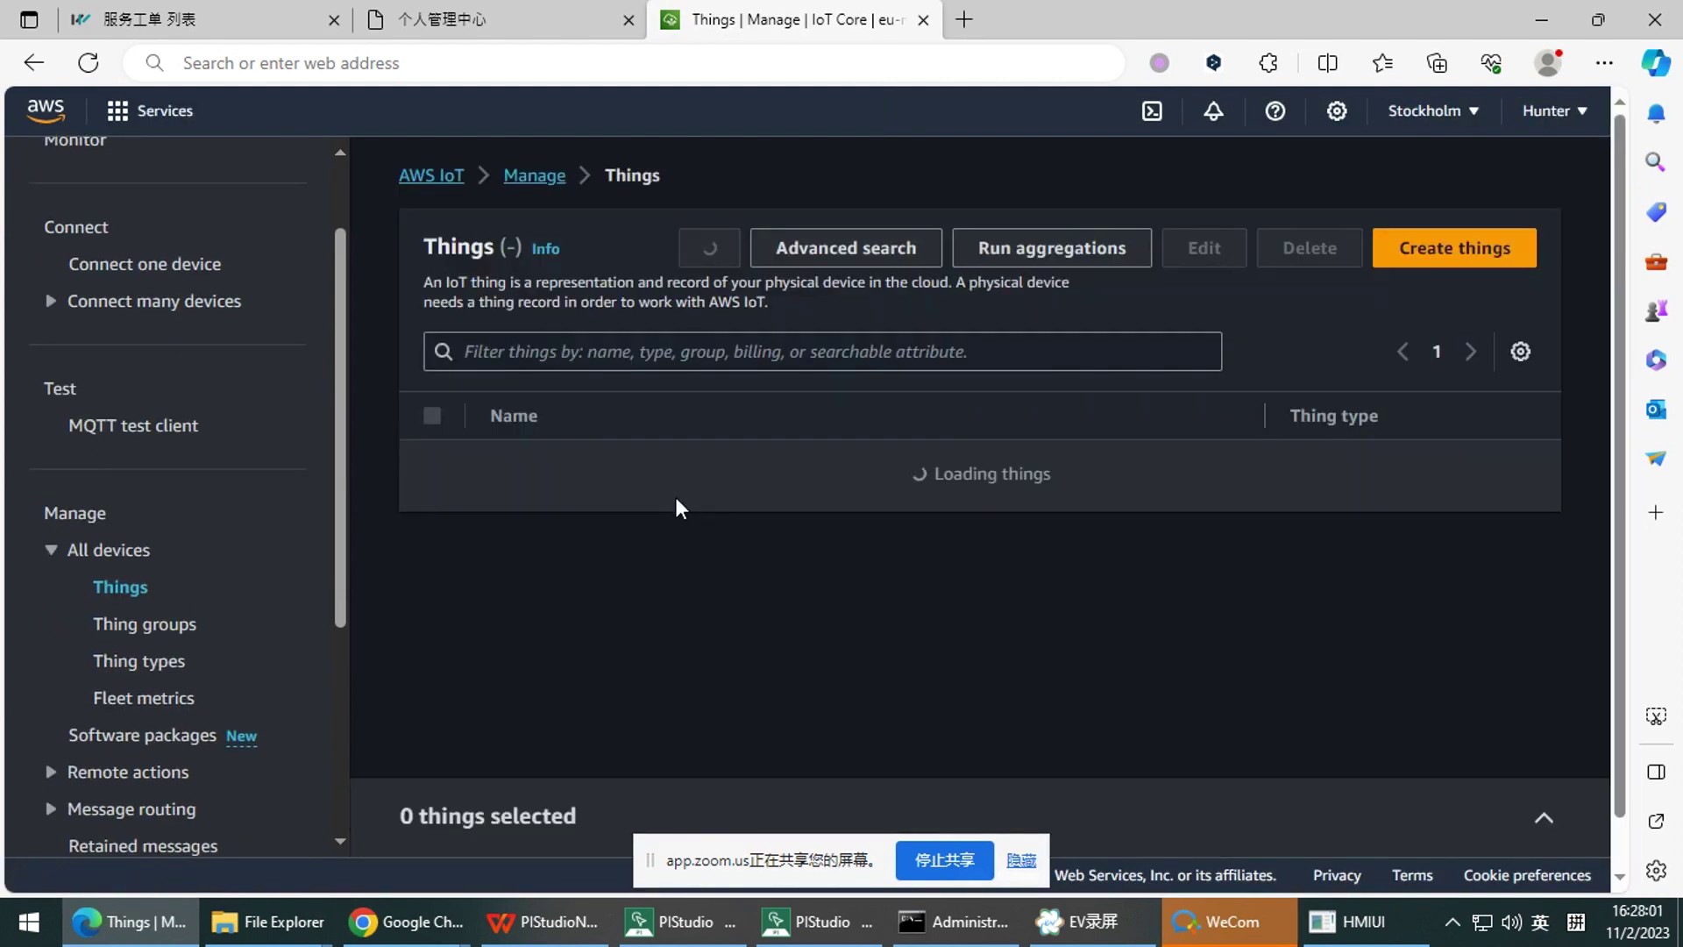
Open thing 3070ig, go to its Device Shadows, and open the Classic Shadow
{"action": "left_click", "coordinate": [516, 483]}
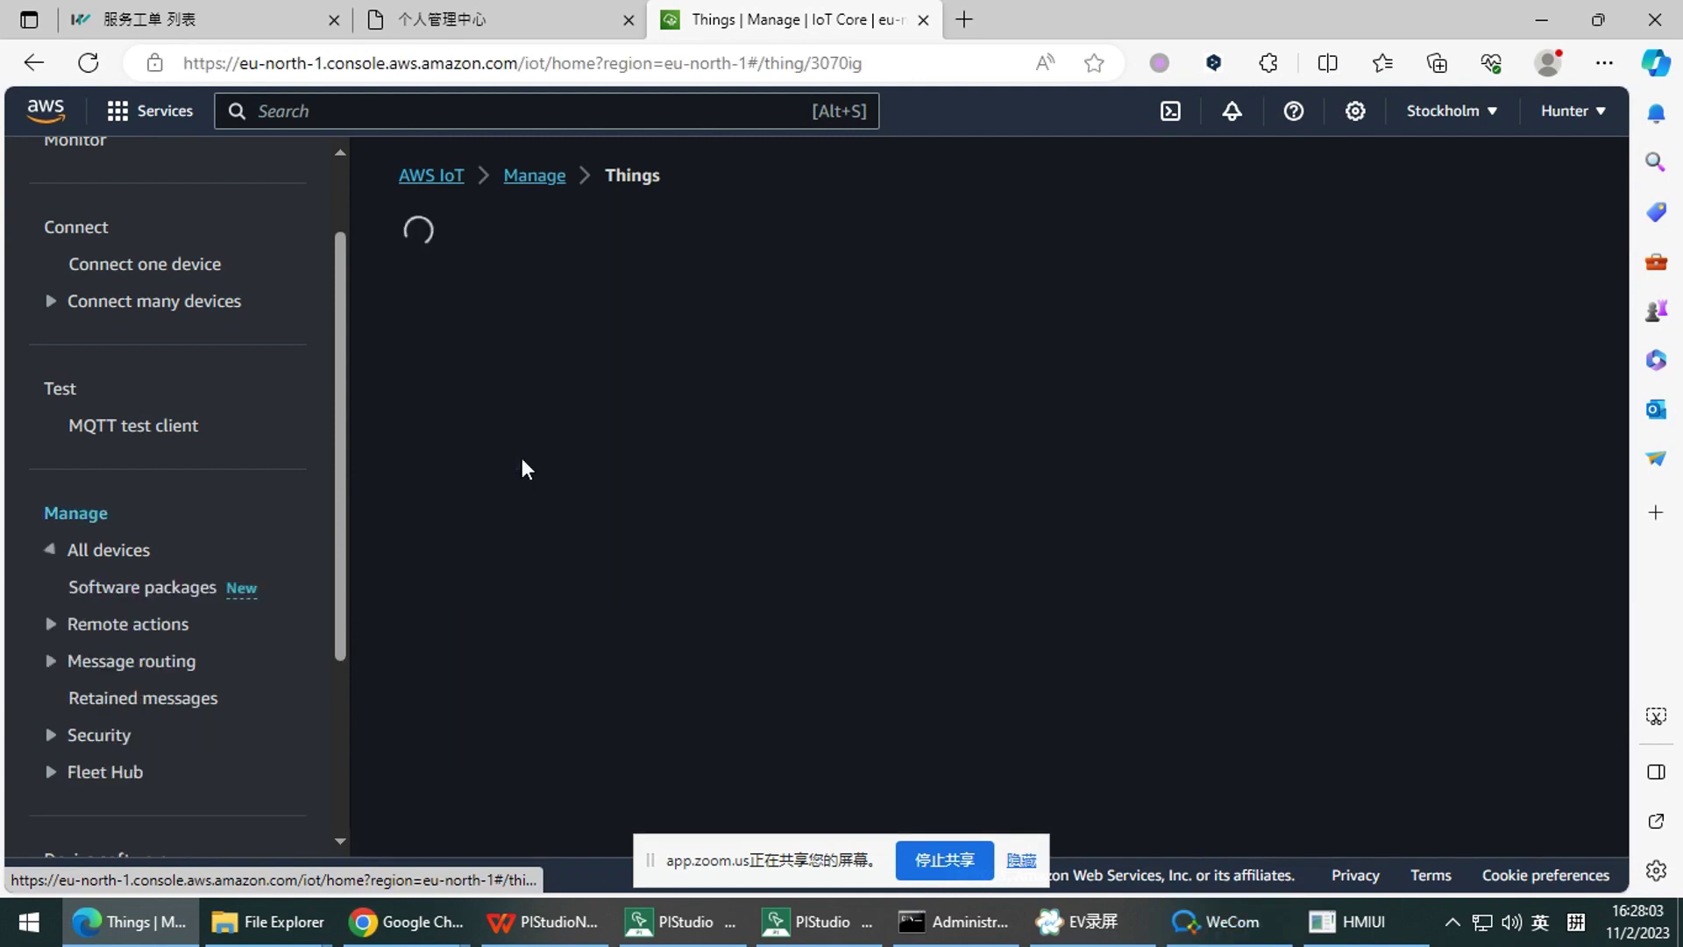
{"action": "scroll", "coordinate": [592, 473], "scroll_direction": "down", "scroll_amount": 1}
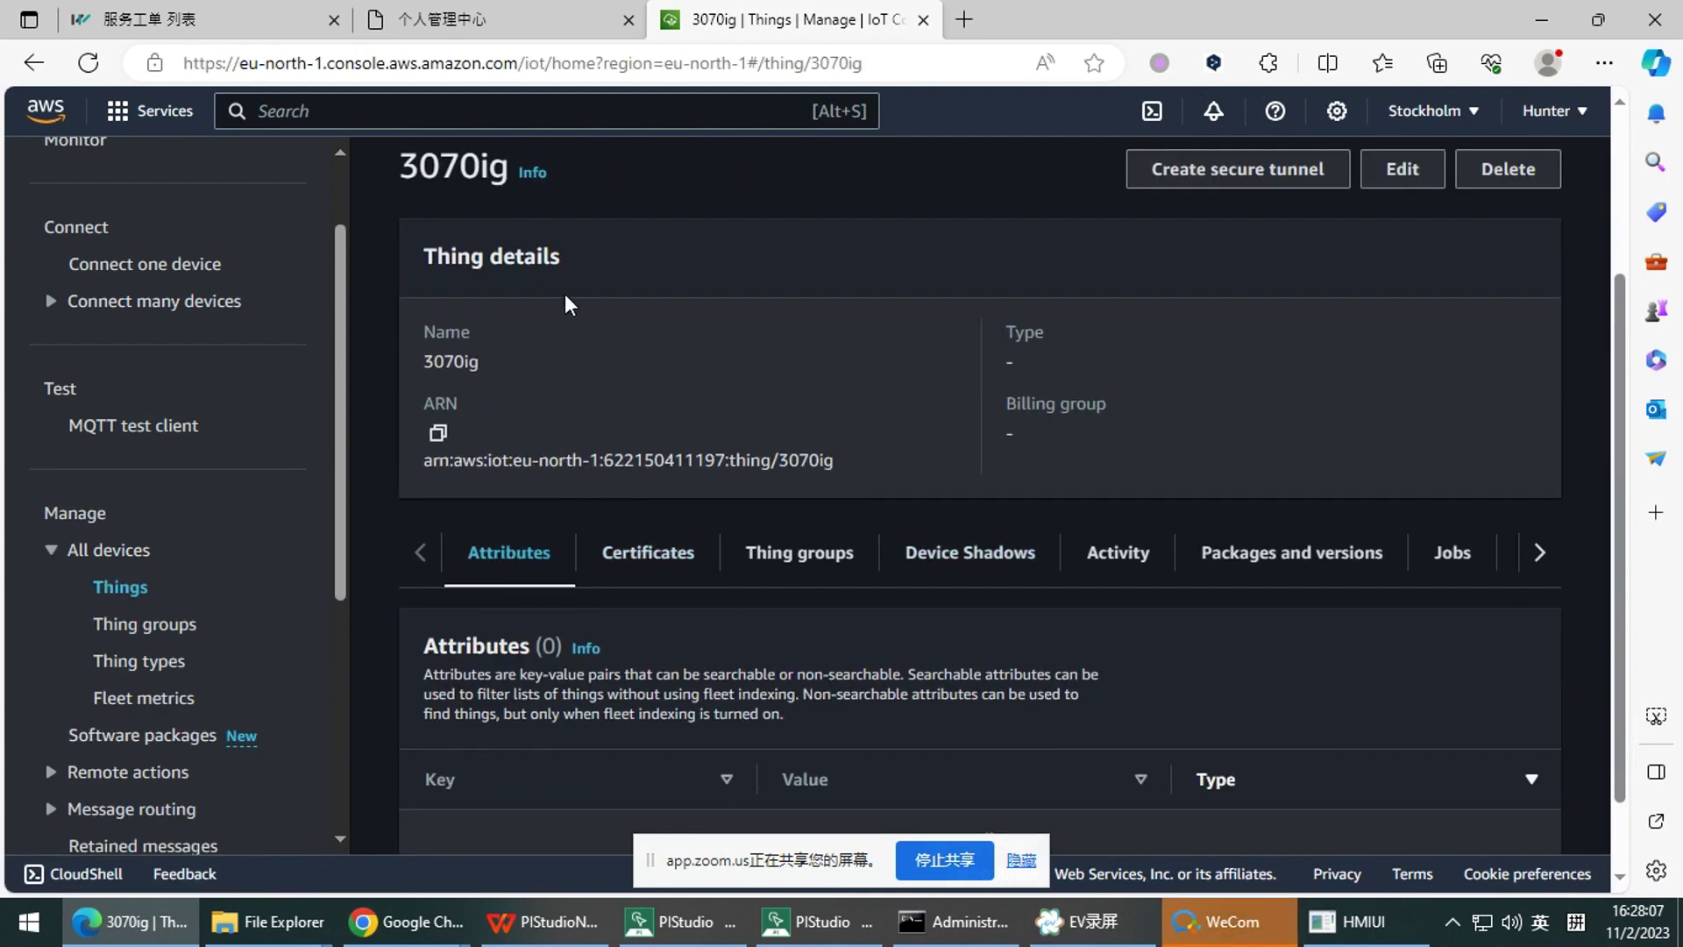
{"action": "scroll", "coordinate": [518, 369], "scroll_direction": "up", "scroll_amount": 3}
{"action": "left_click_drag", "start_coordinate": [394, 413], "coordinate": [512, 412]}
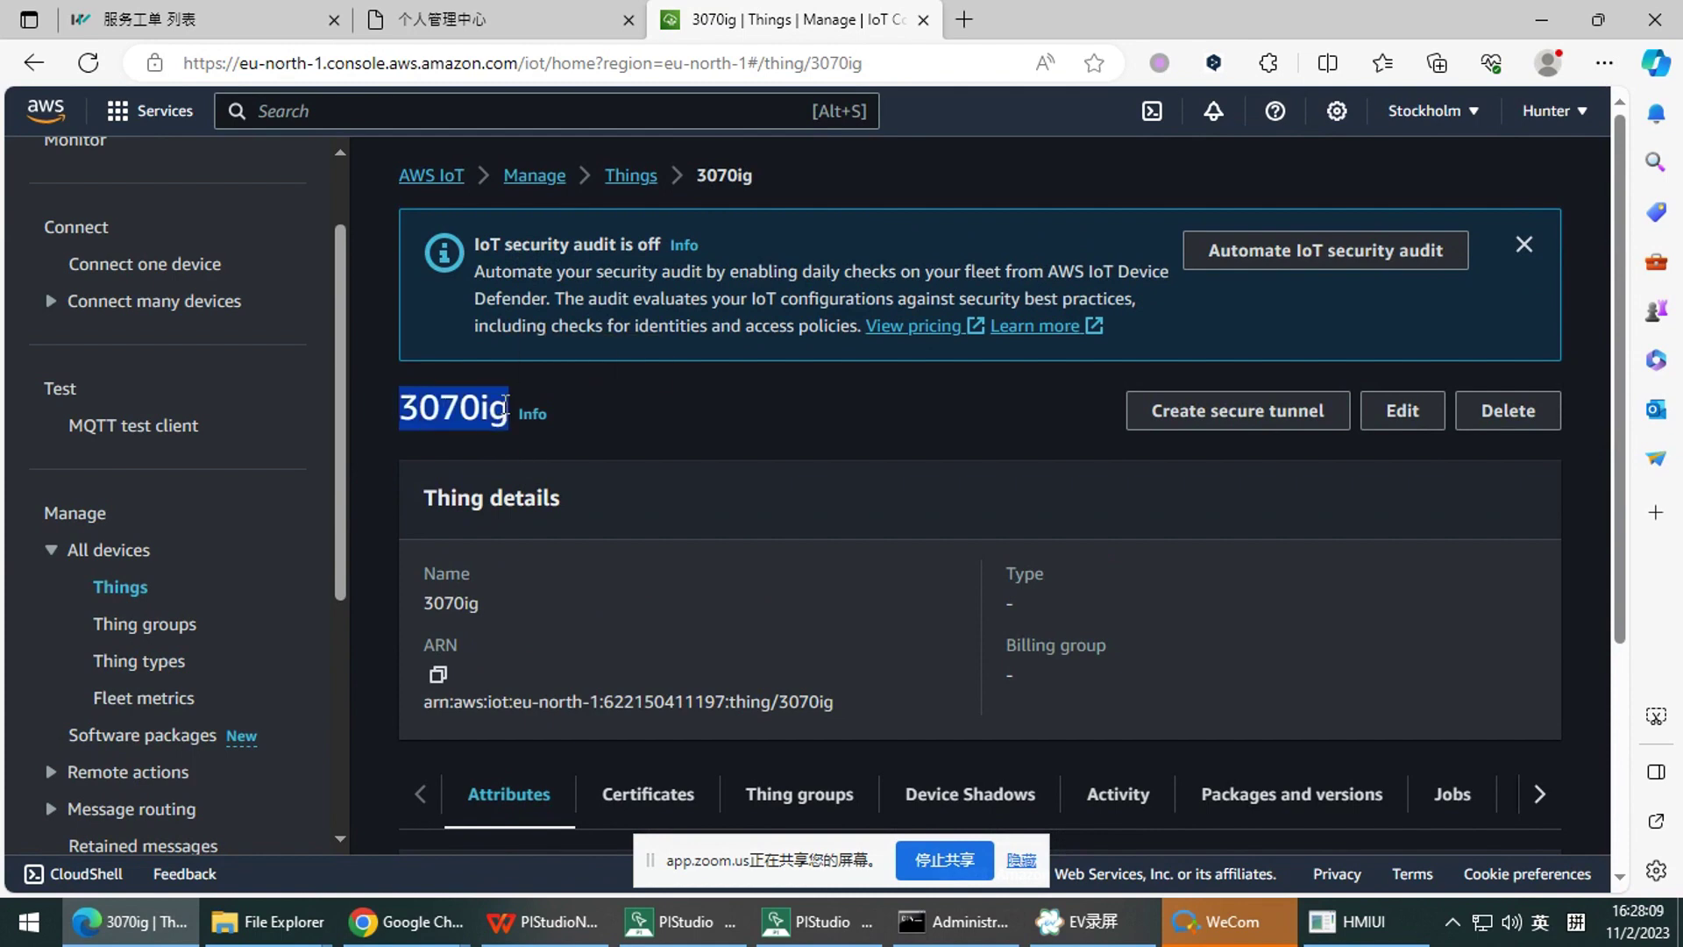
{"action": "left_click", "coordinate": [506, 440]}
{"action": "scroll", "coordinate": [507, 441], "scroll_direction": "down", "scroll_amount": 3}
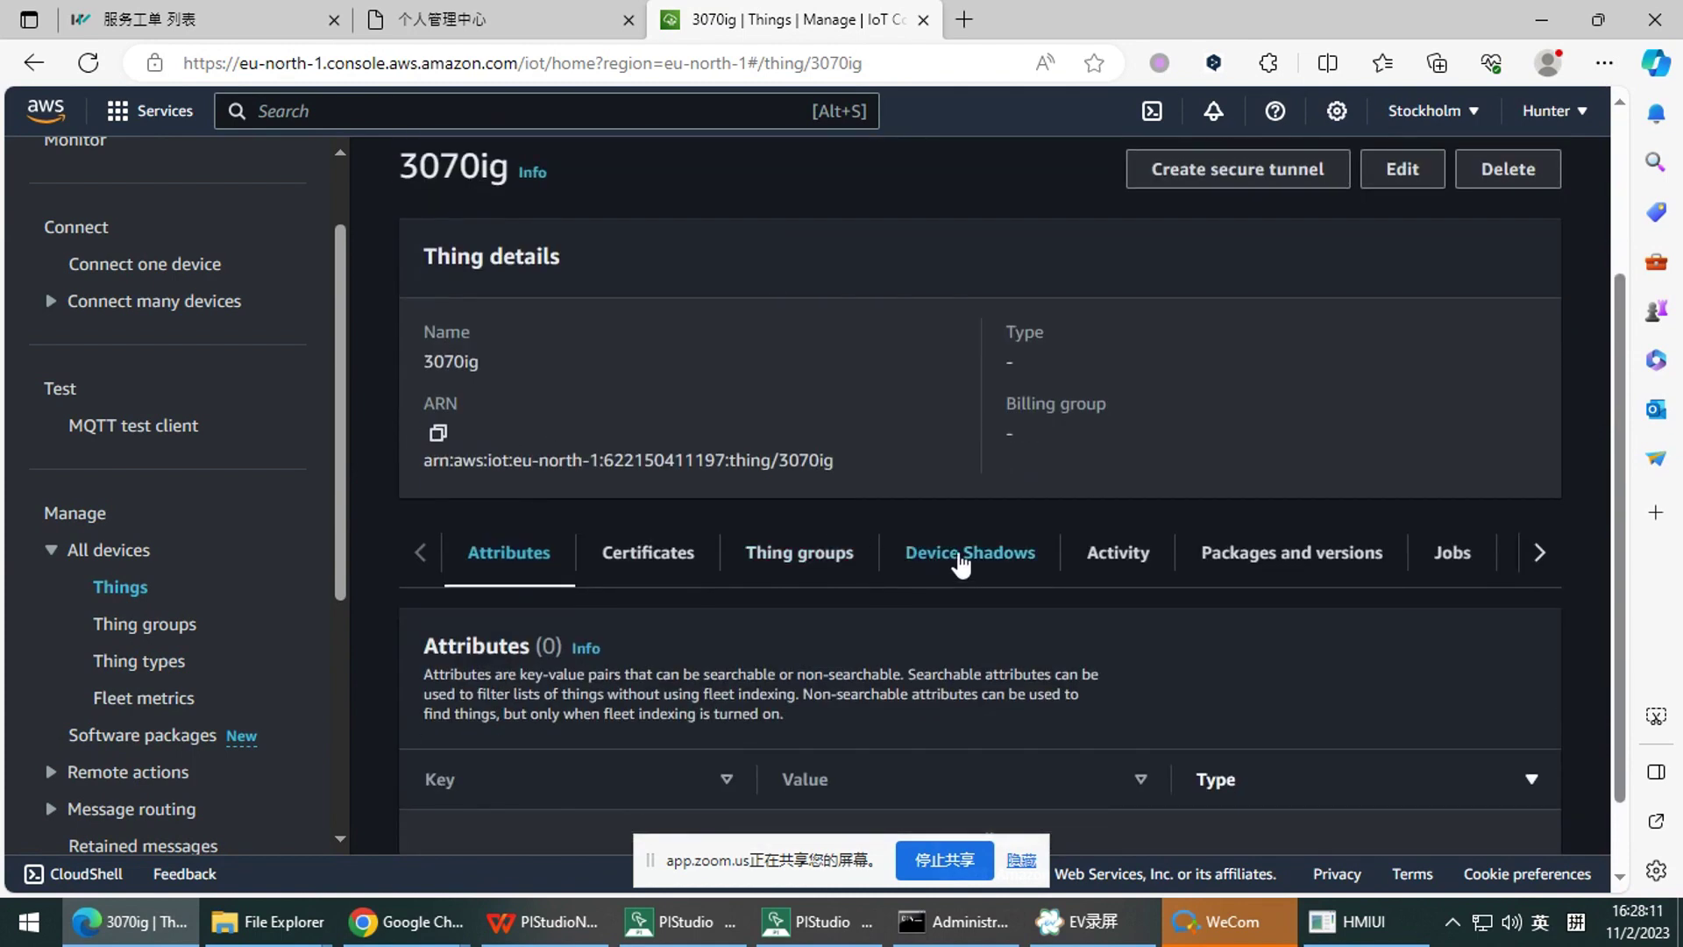
{"action": "scroll", "coordinate": [964, 544], "scroll_direction": "down", "scroll_amount": 1}
{"action": "left_click", "coordinate": [991, 459]}
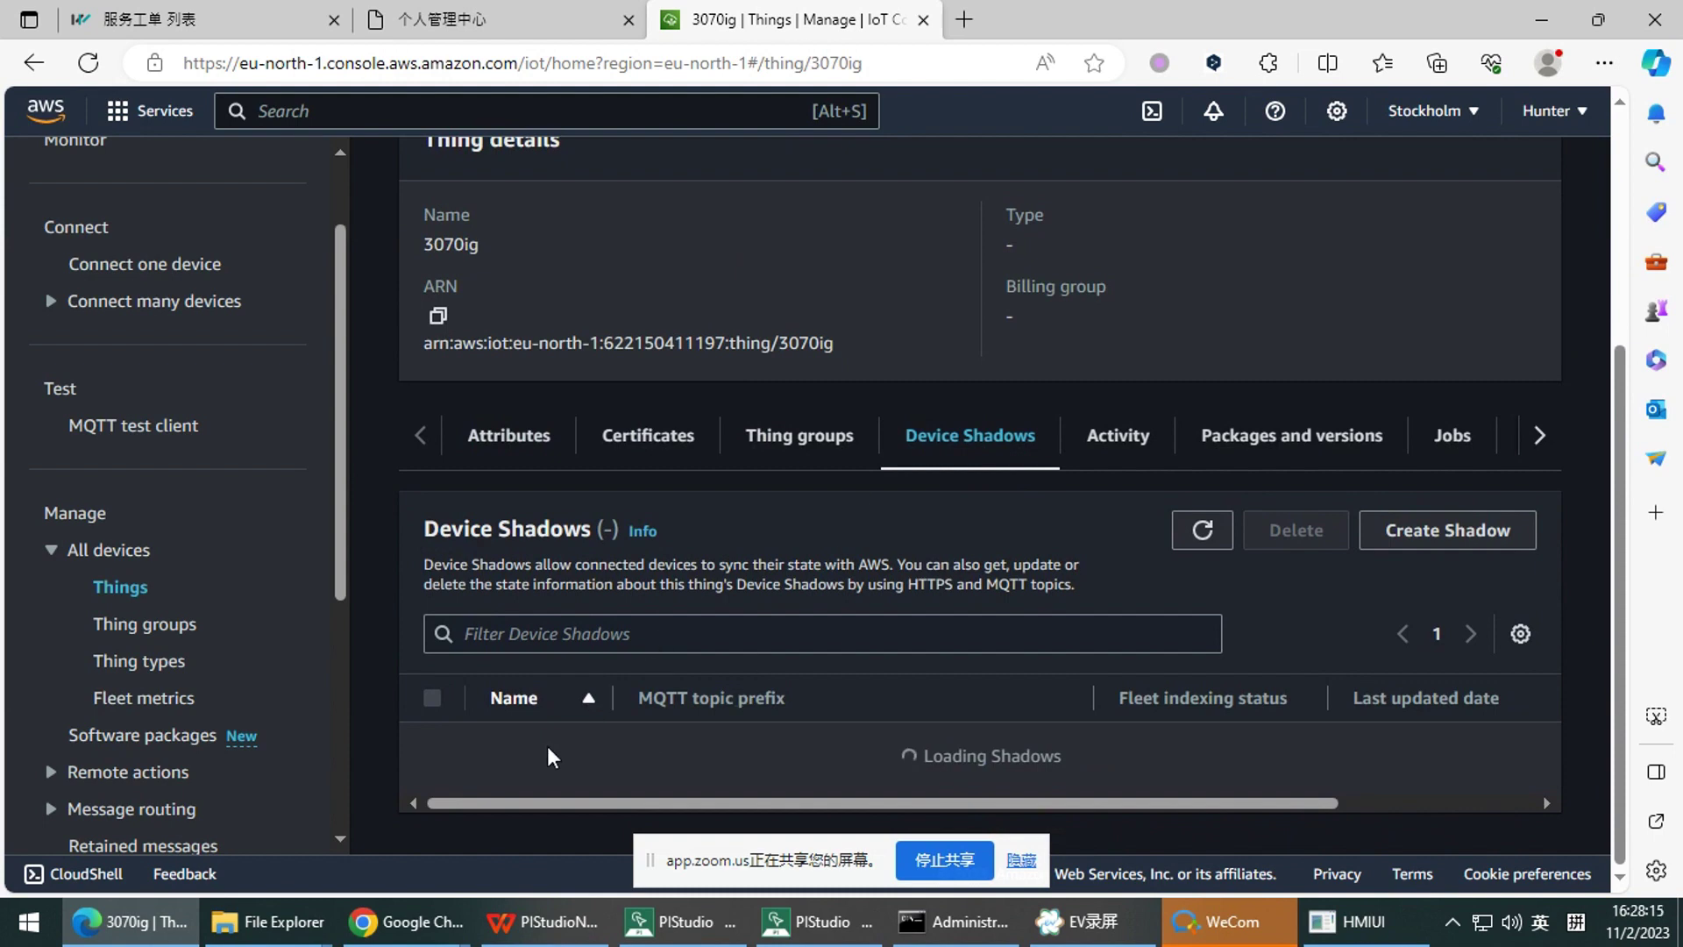
{"action": "left_click", "coordinate": [532, 763]}
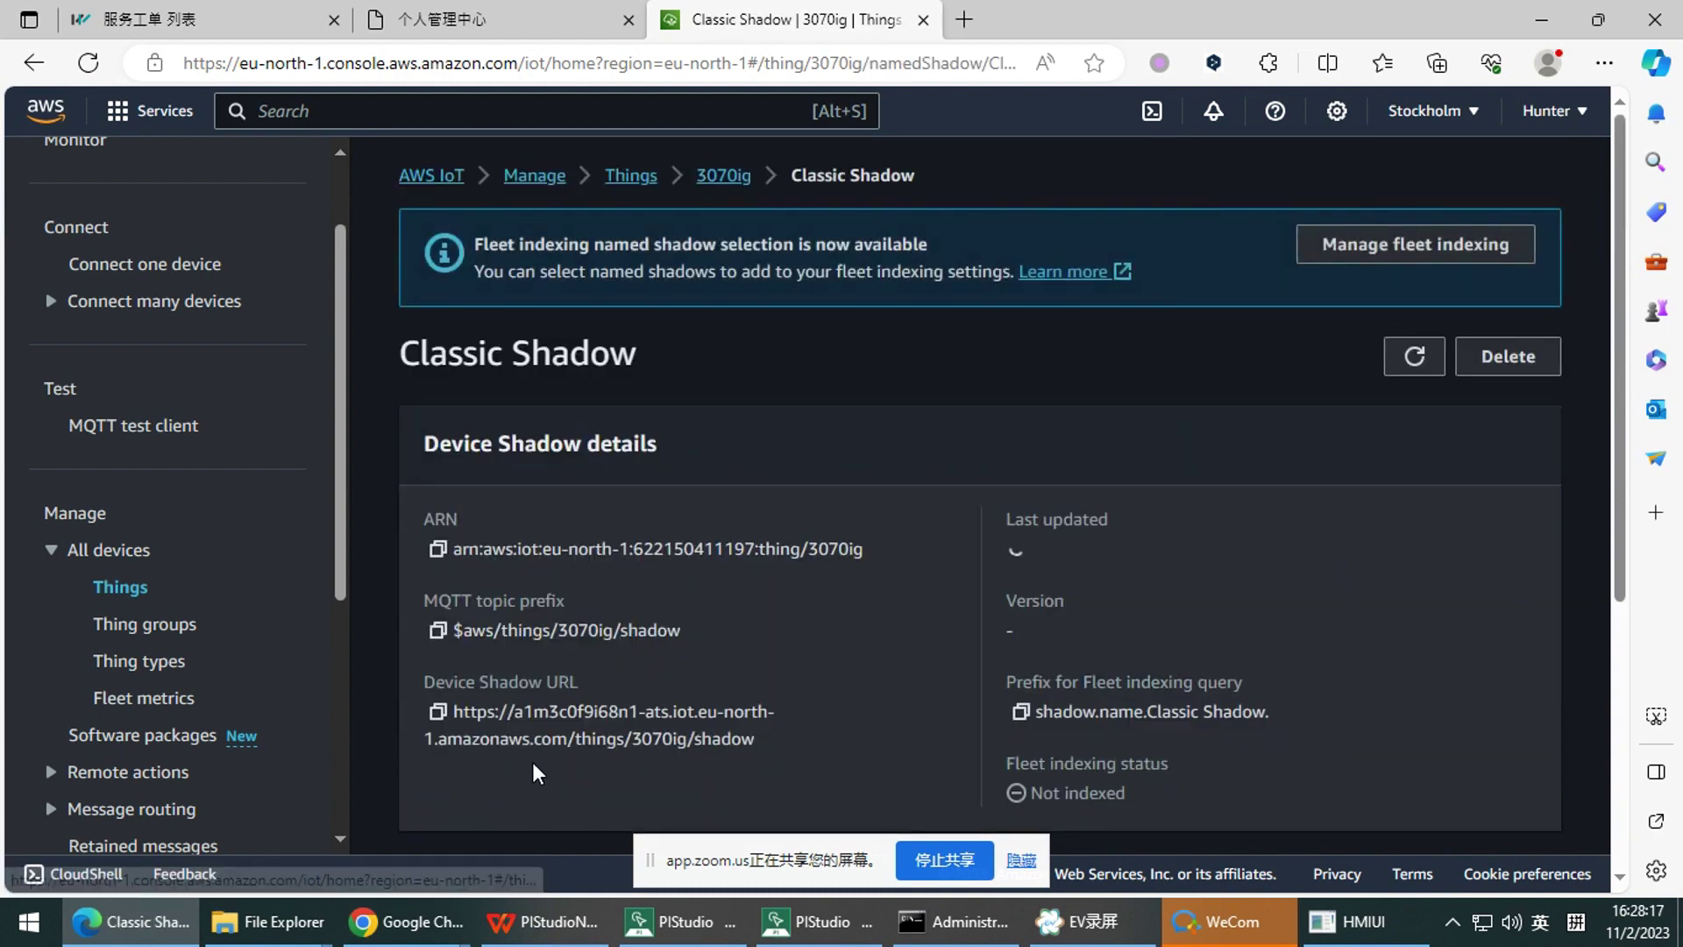
Place the HMI window beside the shadow page and set reported fanSpd Status to 48
{"action": "scroll", "coordinate": [561, 739], "scroll_direction": "down", "scroll_amount": 10}
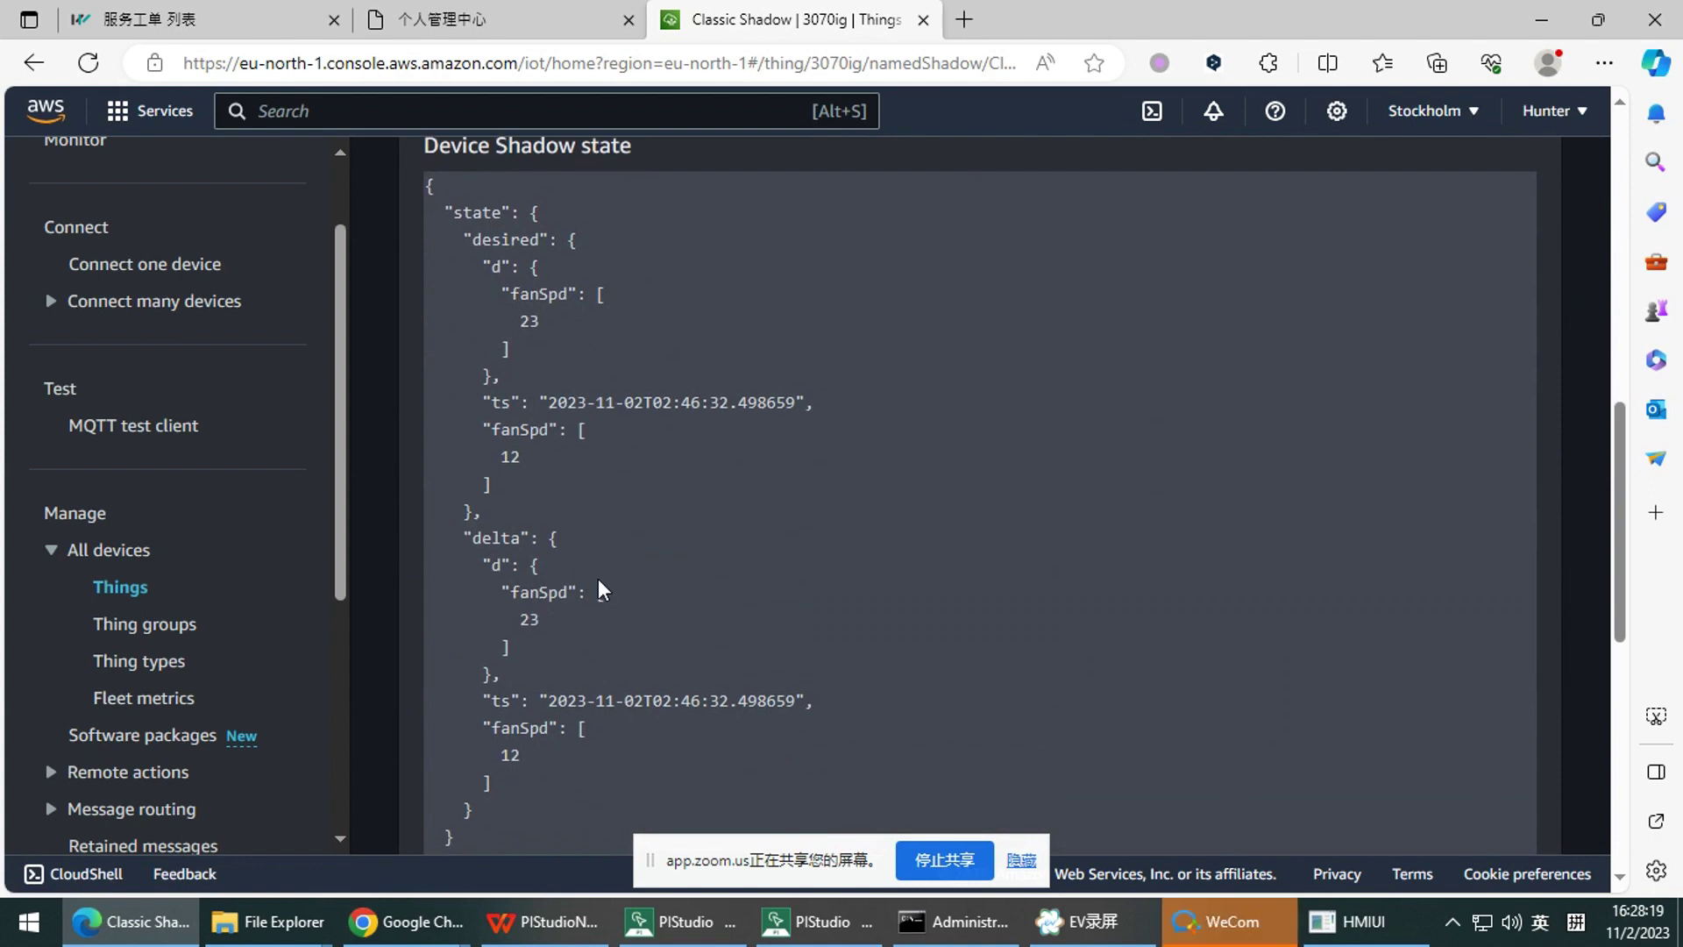
{"action": "scroll", "coordinate": [599, 581], "scroll_direction": "up", "scroll_amount": 2}
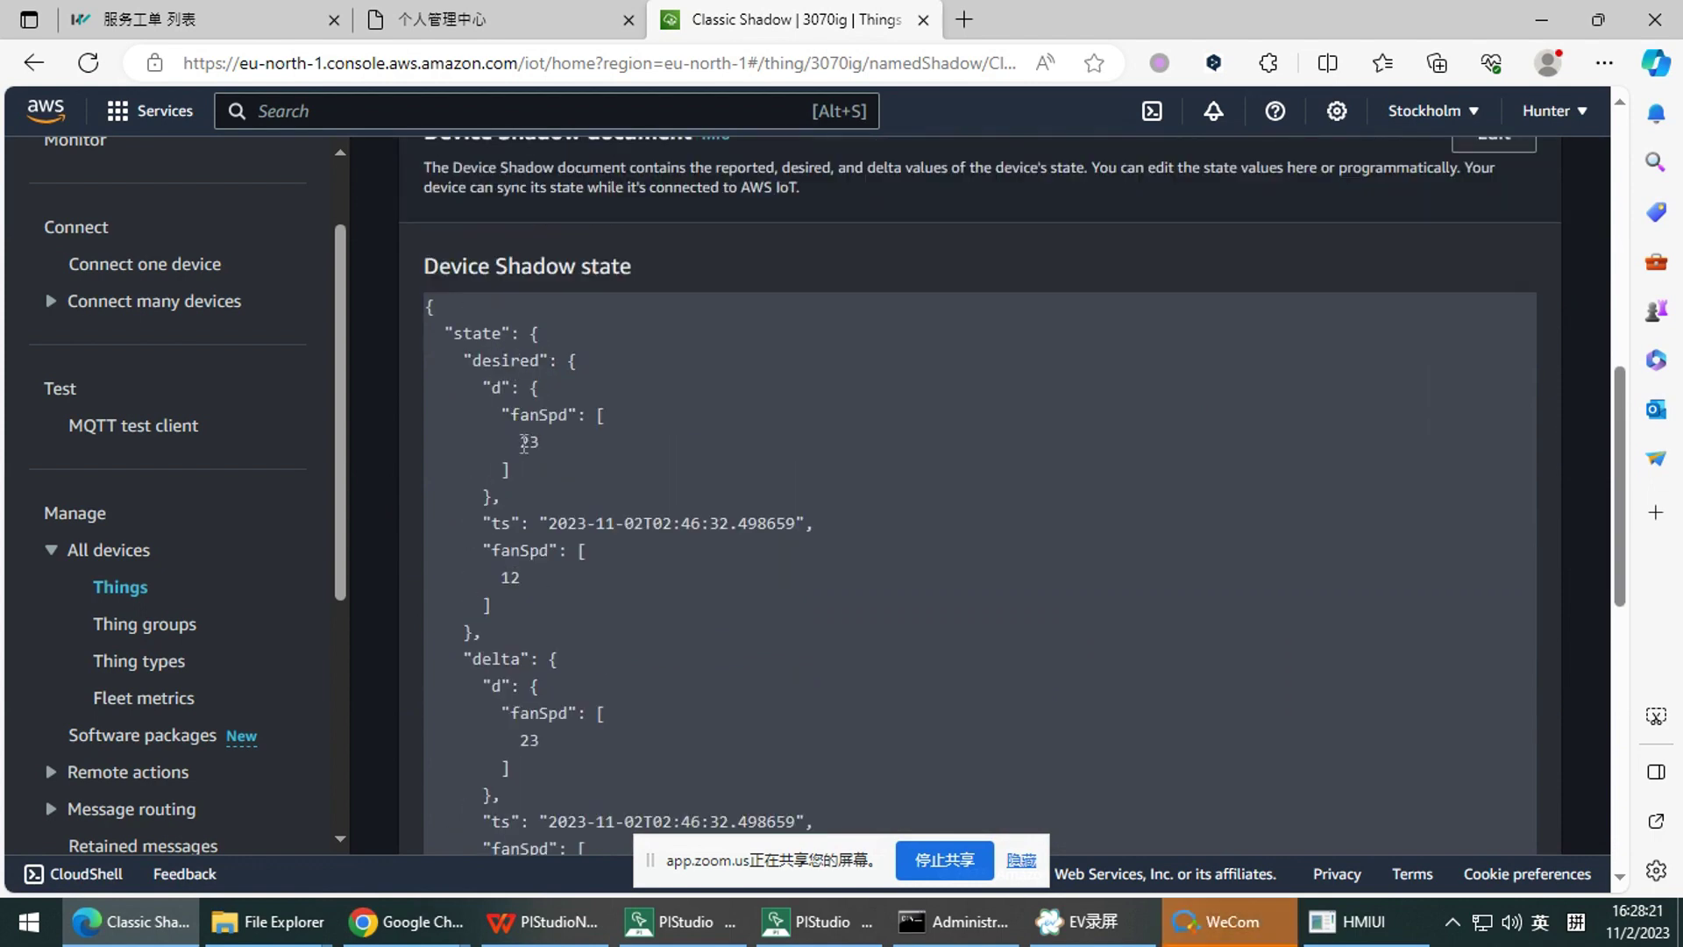
{"action": "left_click", "coordinate": [1350, 922]}
{"action": "left_click_drag", "start_coordinate": [1166, 166], "coordinate": [1275, 184]}
{"action": "left_click", "coordinate": [1417, 482]}
{"action": "left_click", "coordinate": [1033, 499]}
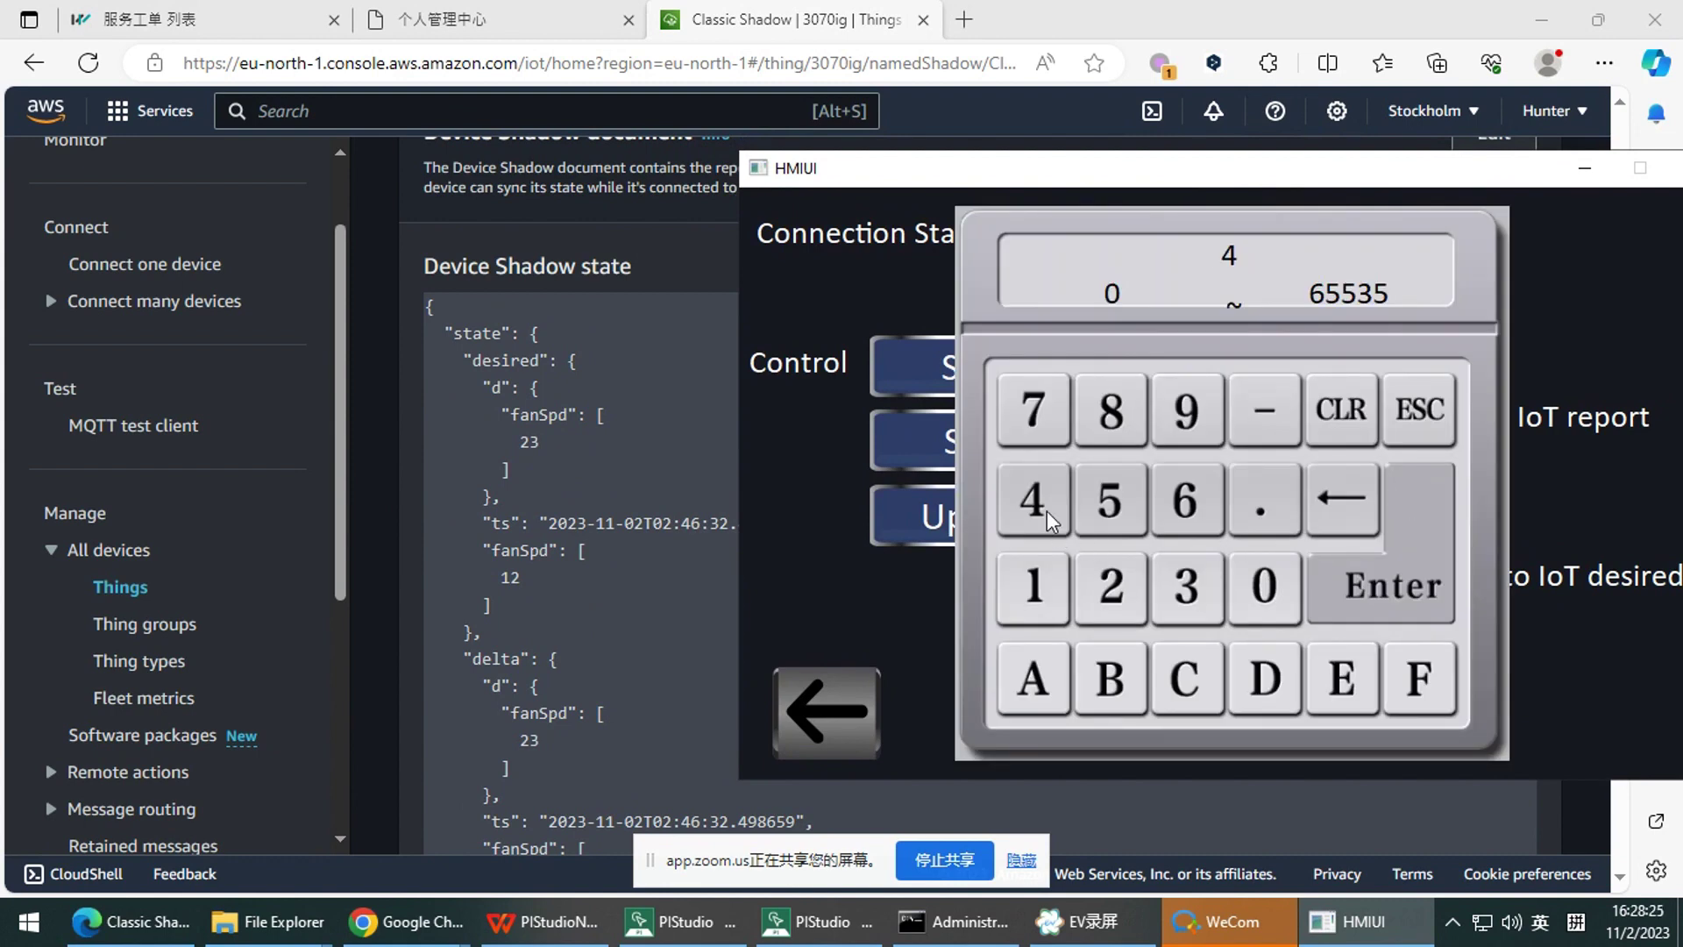
{"action": "left_click", "coordinate": [1111, 409]}
{"action": "left_click", "coordinate": [1392, 585]}
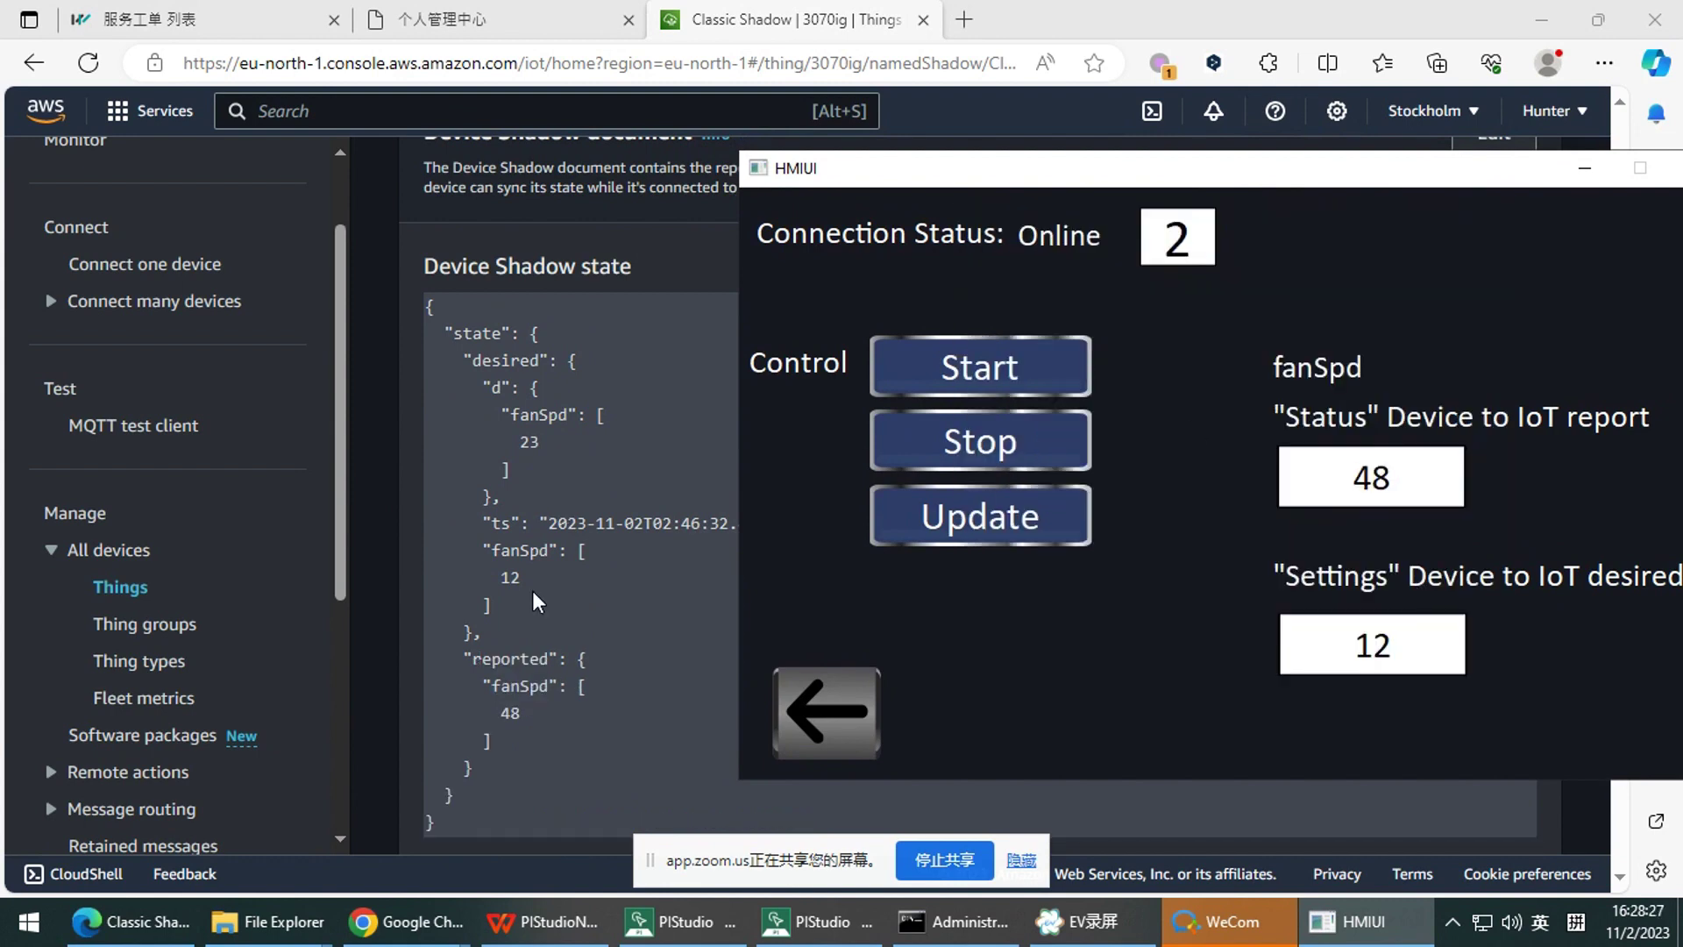
Check the shadow page, then set the HMI desired fanSpd Settings value to 14
{"action": "left_click", "coordinate": [496, 724]}
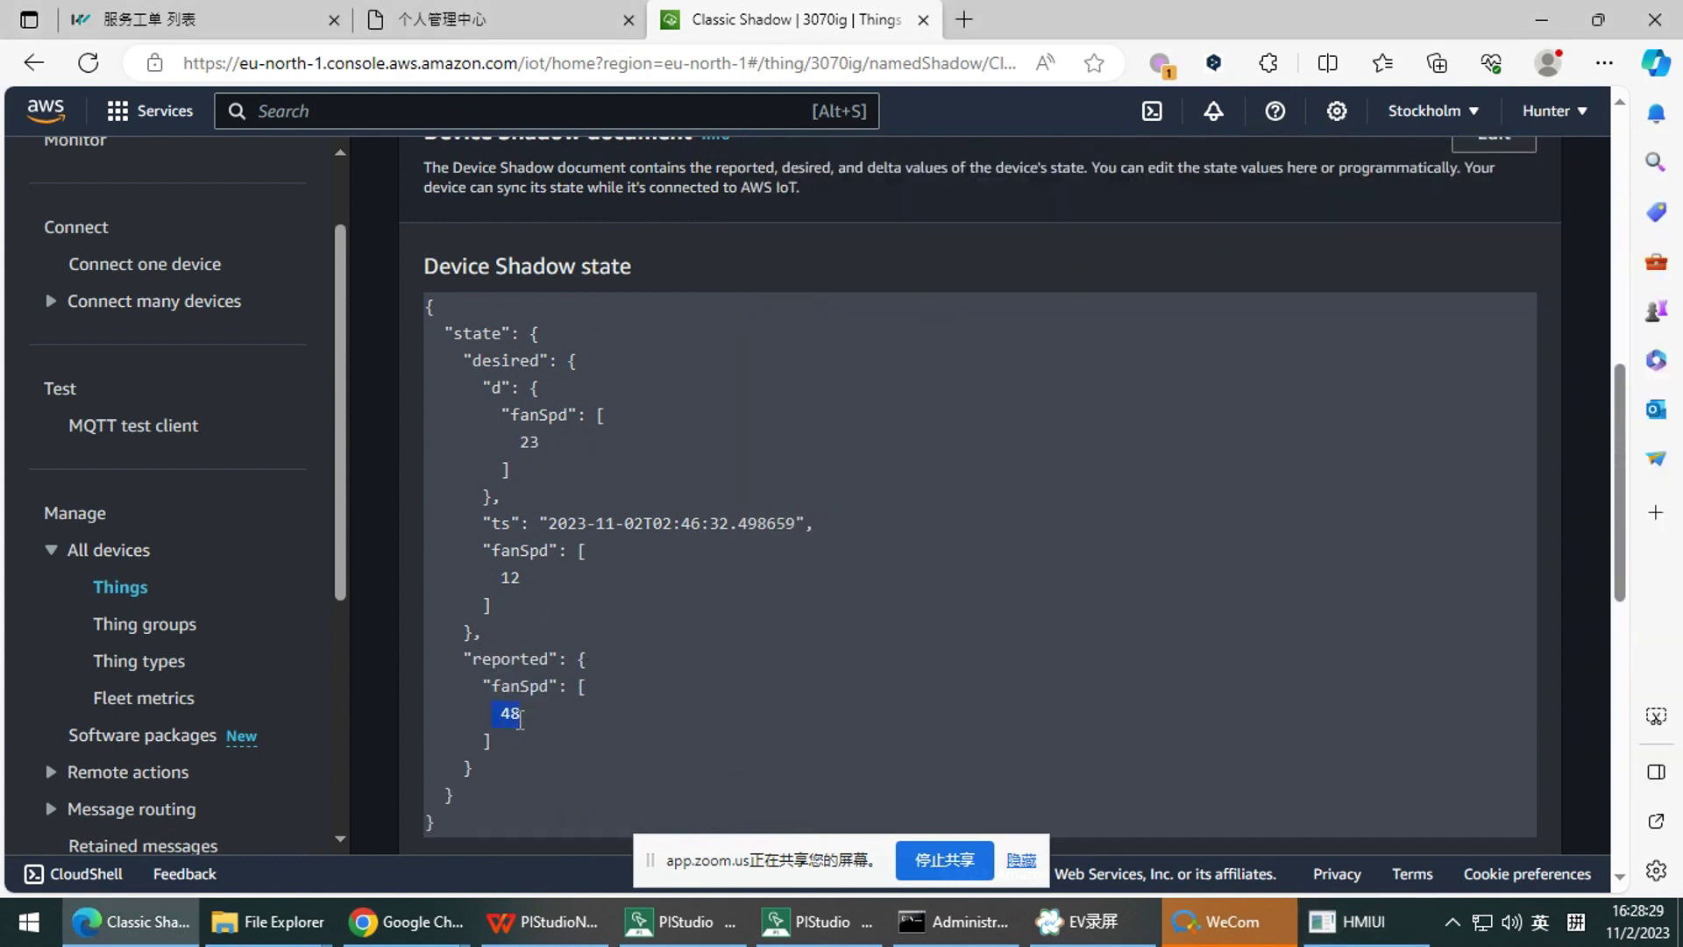
{"action": "left_click", "coordinate": [1346, 922]}
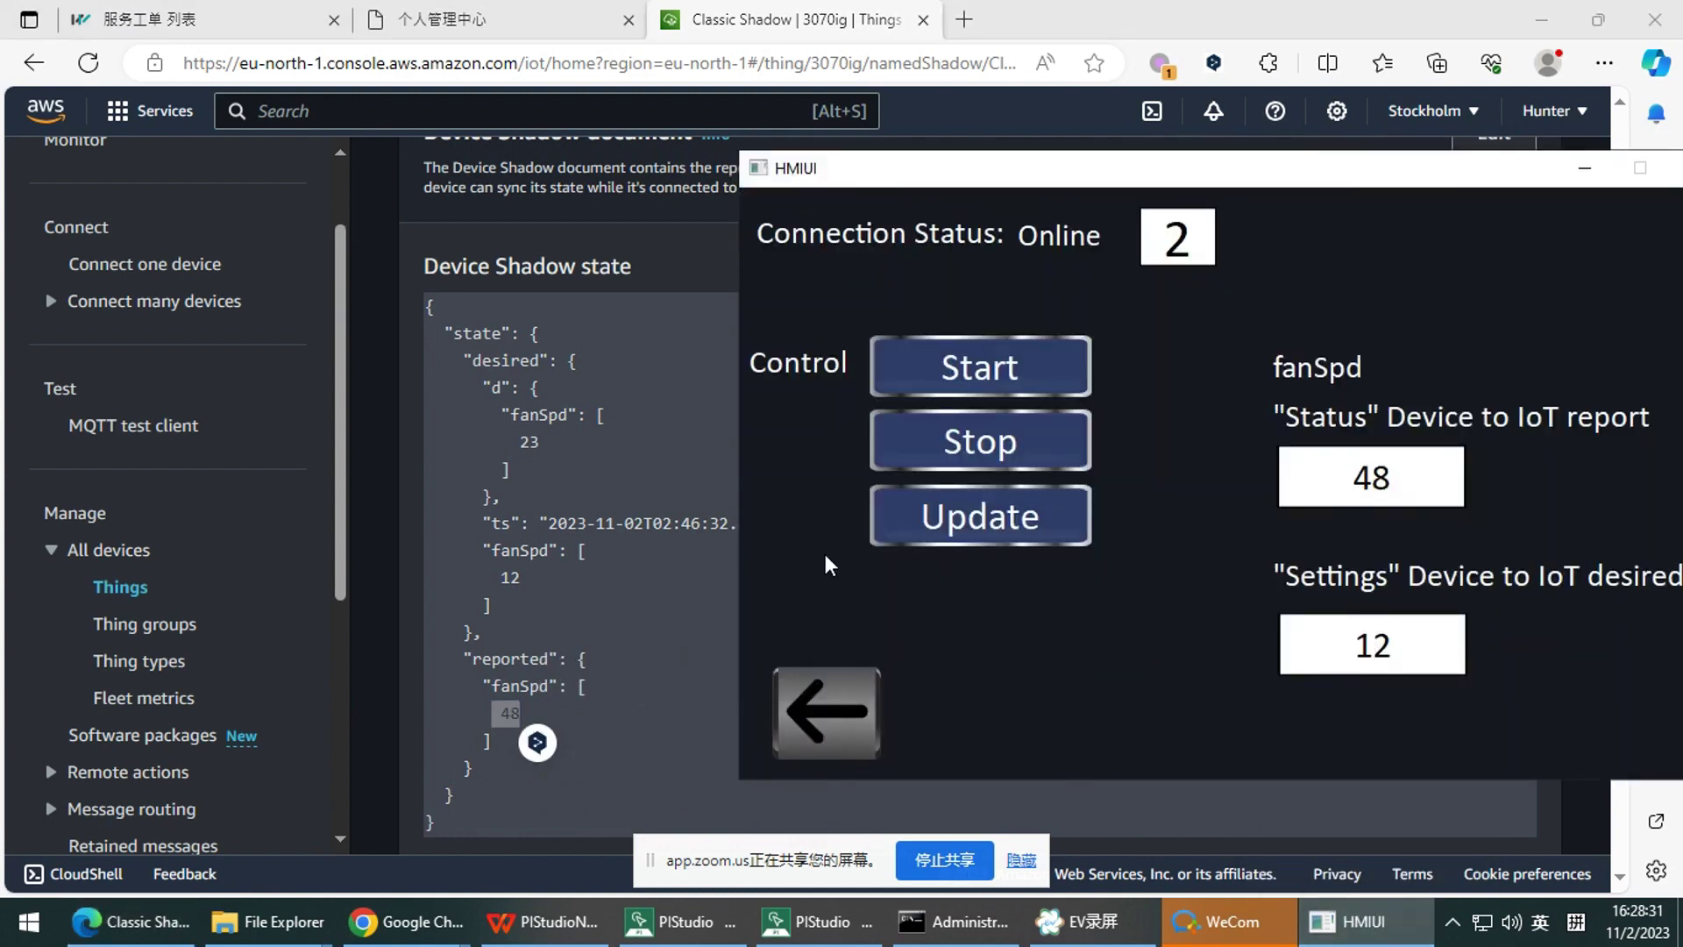
{"action": "left_click", "coordinate": [506, 719]}
{"action": "left_click", "coordinate": [518, 709]}
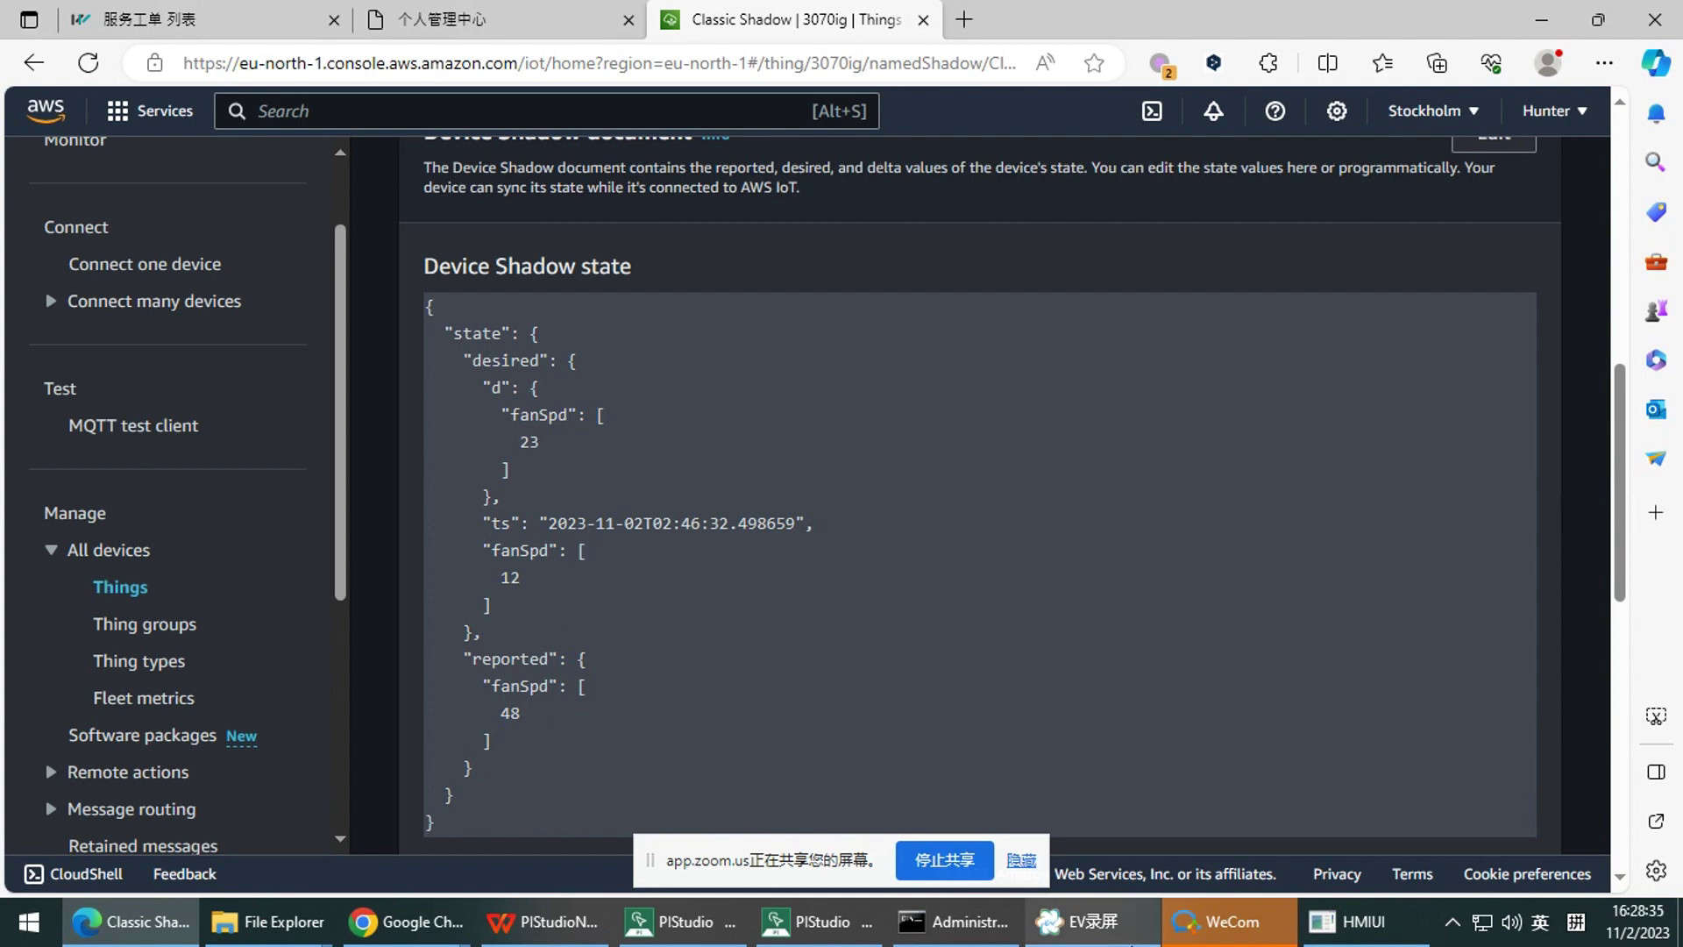
{"action": "left_click", "coordinate": [1346, 921]}
{"action": "left_click", "coordinate": [1425, 644]}
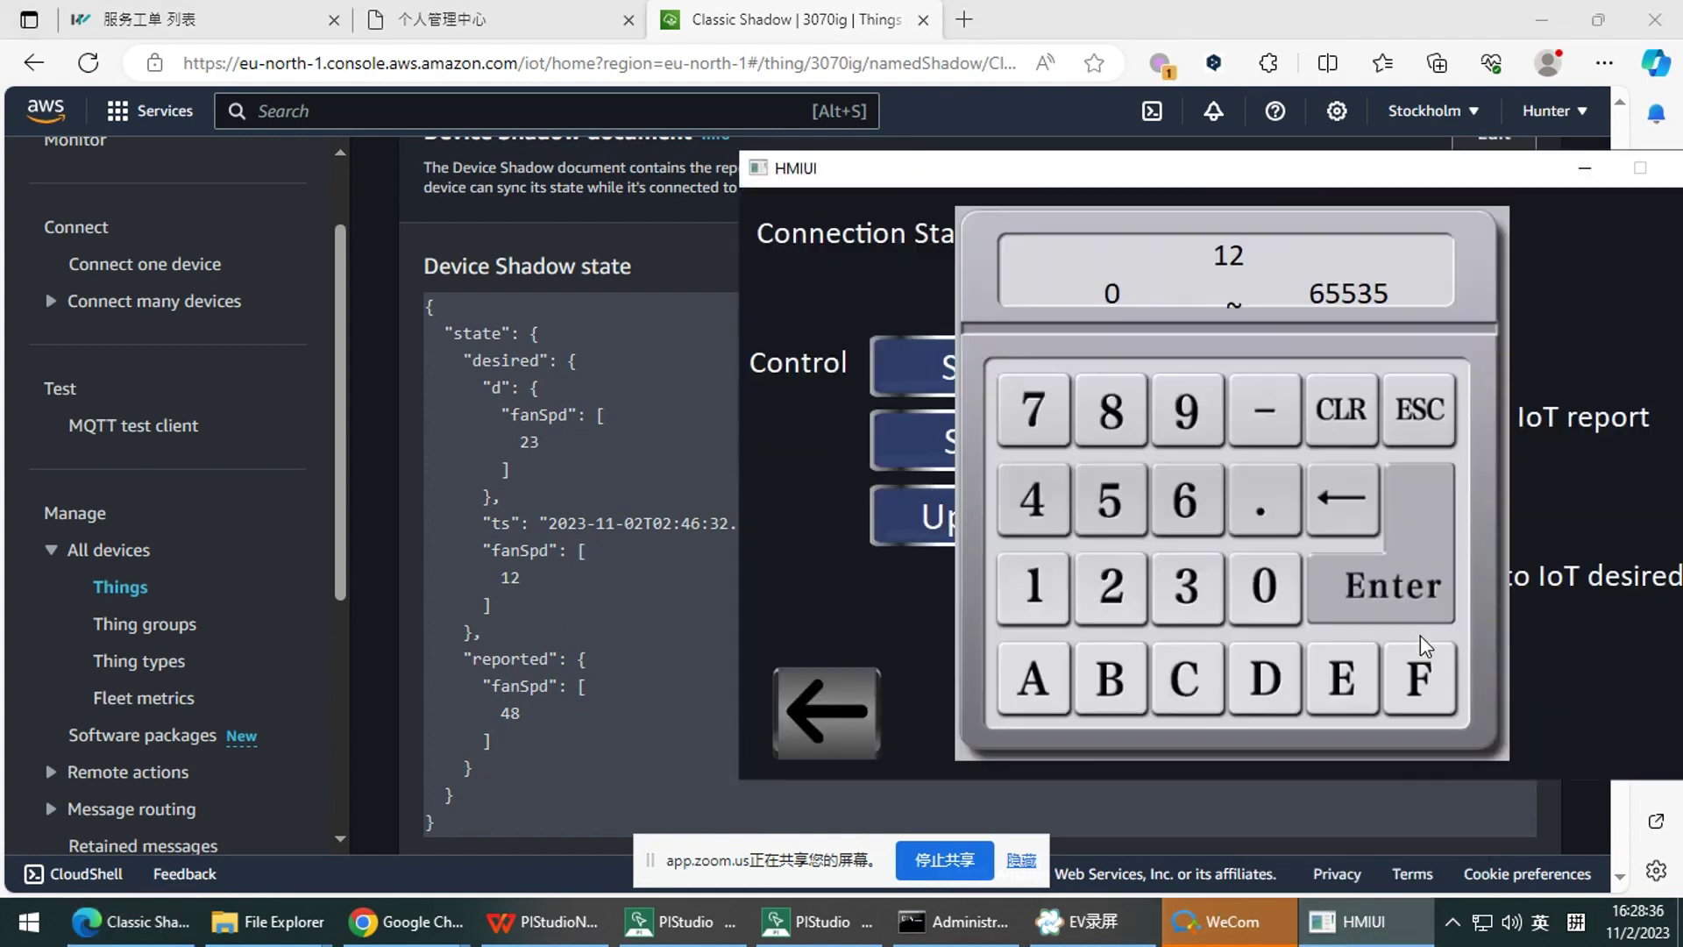
{"action": "left_click", "coordinate": [1032, 586]}
{"action": "left_click", "coordinate": [1033, 509]}
{"action": "left_click", "coordinate": [1403, 583]}
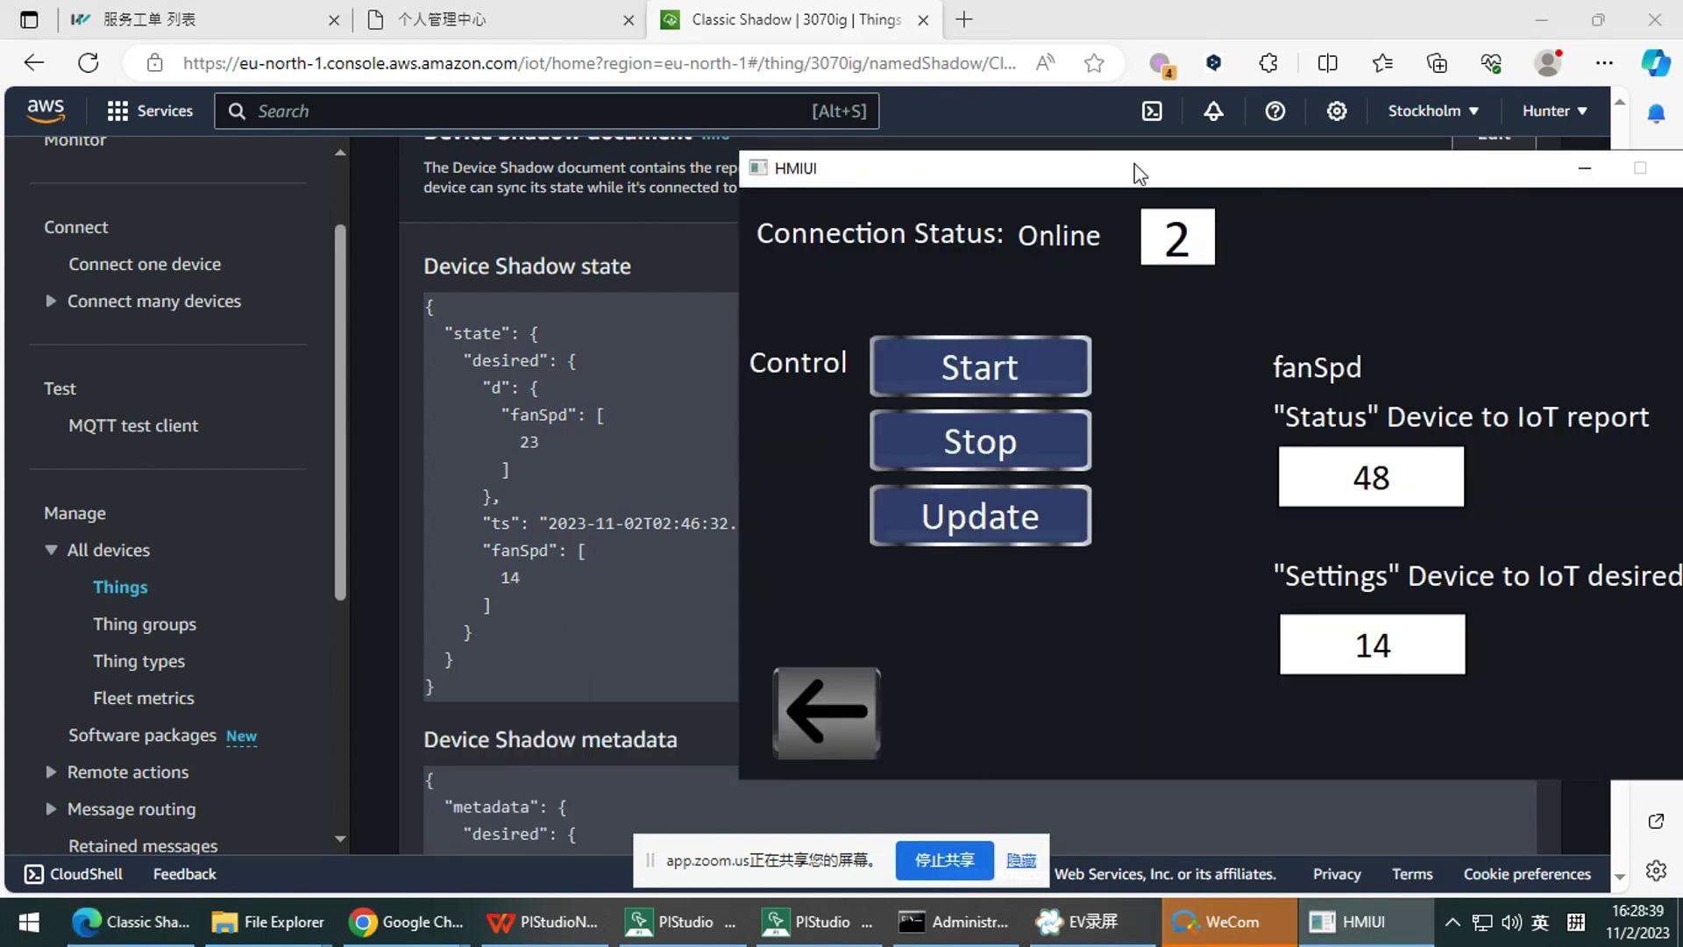
Set the HMI reported fanSpd Status to 99 and reconfirm Settings at 14
{"action": "key", "text": "alt+Tab"}
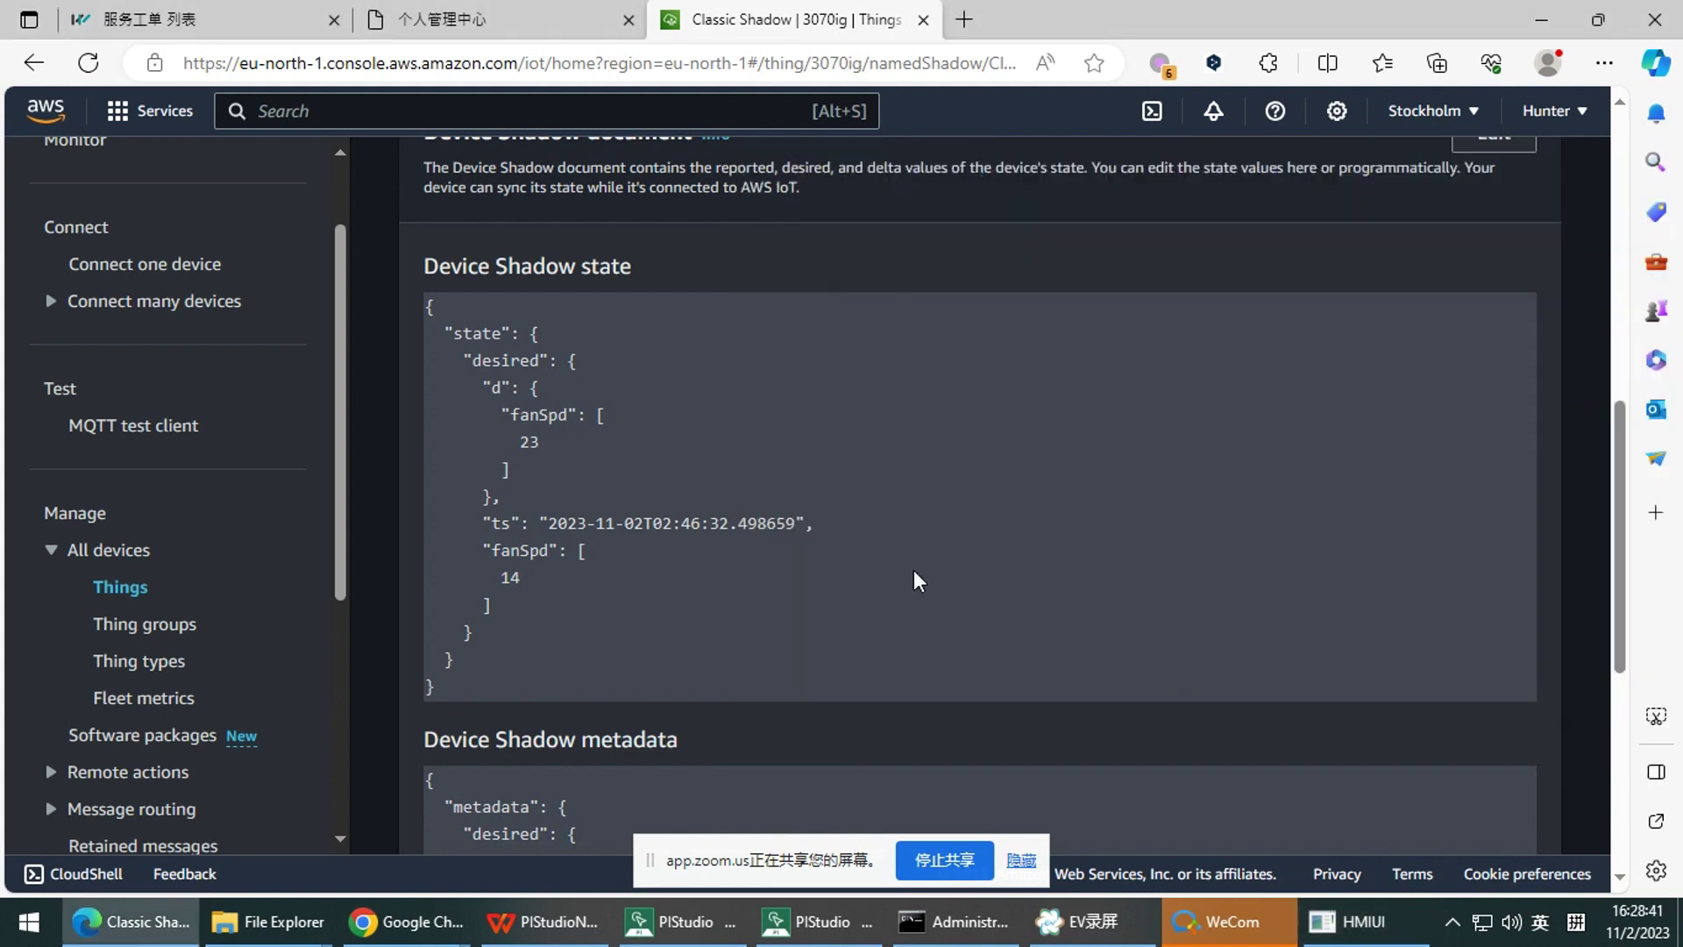
{"action": "left_click", "coordinate": [1346, 921]}
{"action": "left_click", "coordinate": [1345, 513]}
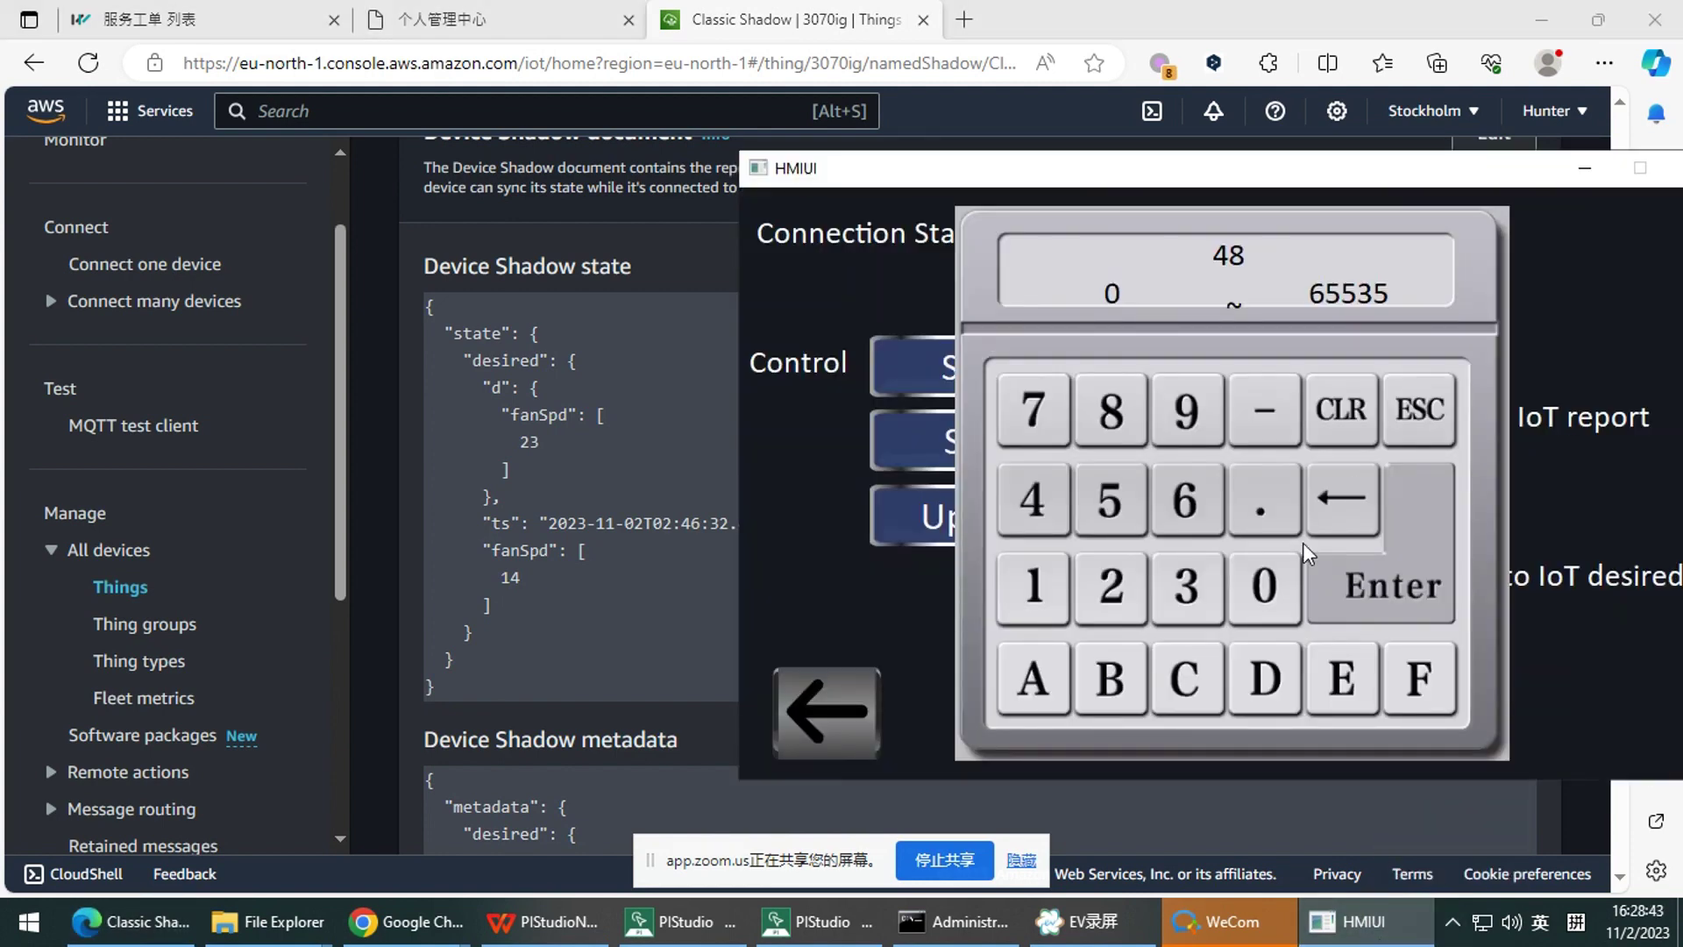
{"action": "left_click", "coordinate": [1193, 412]}
{"action": "left_click", "coordinate": [1192, 412]}
{"action": "left_click", "coordinate": [1394, 586]}
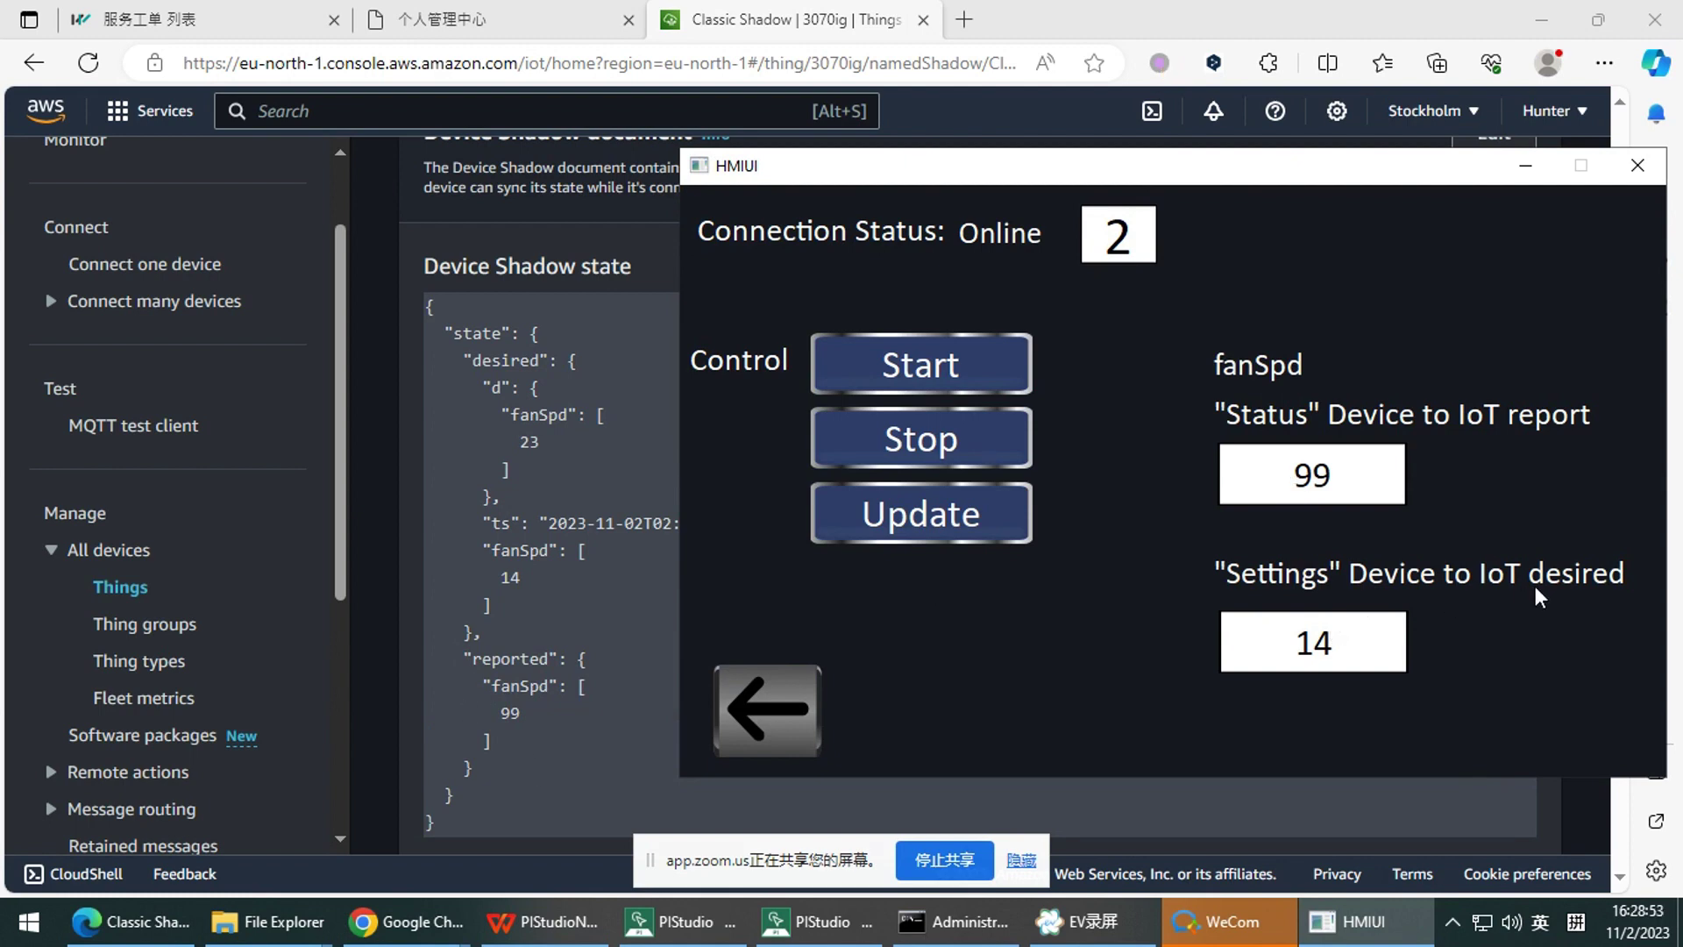
{"action": "left_click", "coordinate": [1307, 642]}
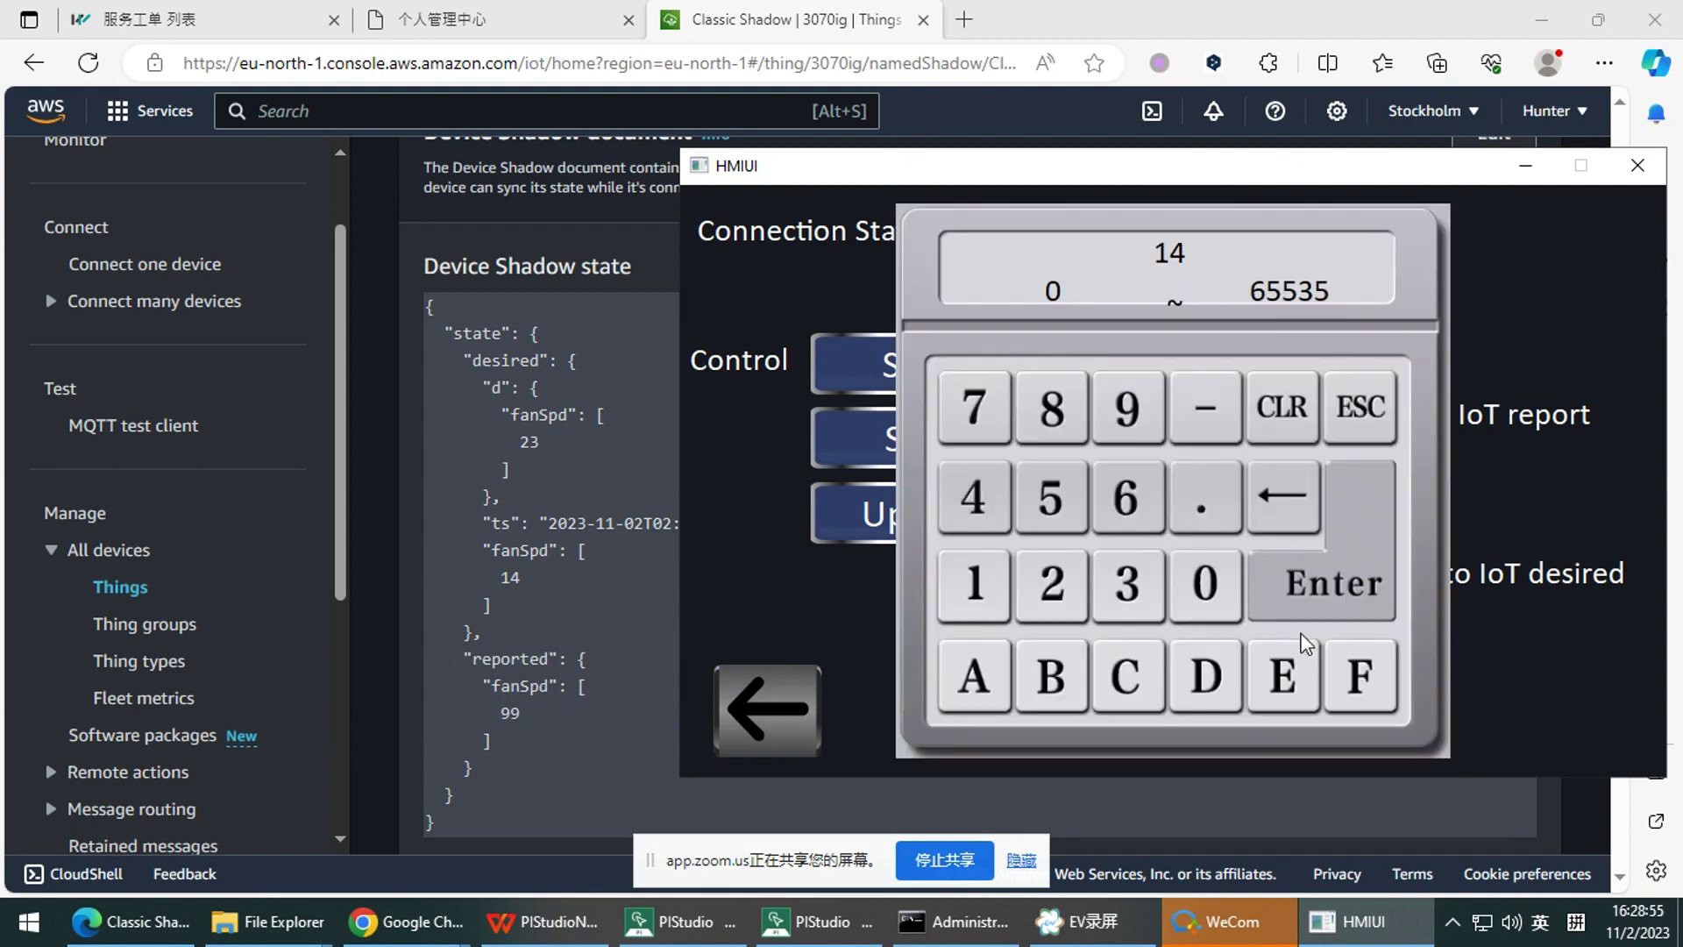
{"action": "left_click", "coordinate": [1293, 560]}
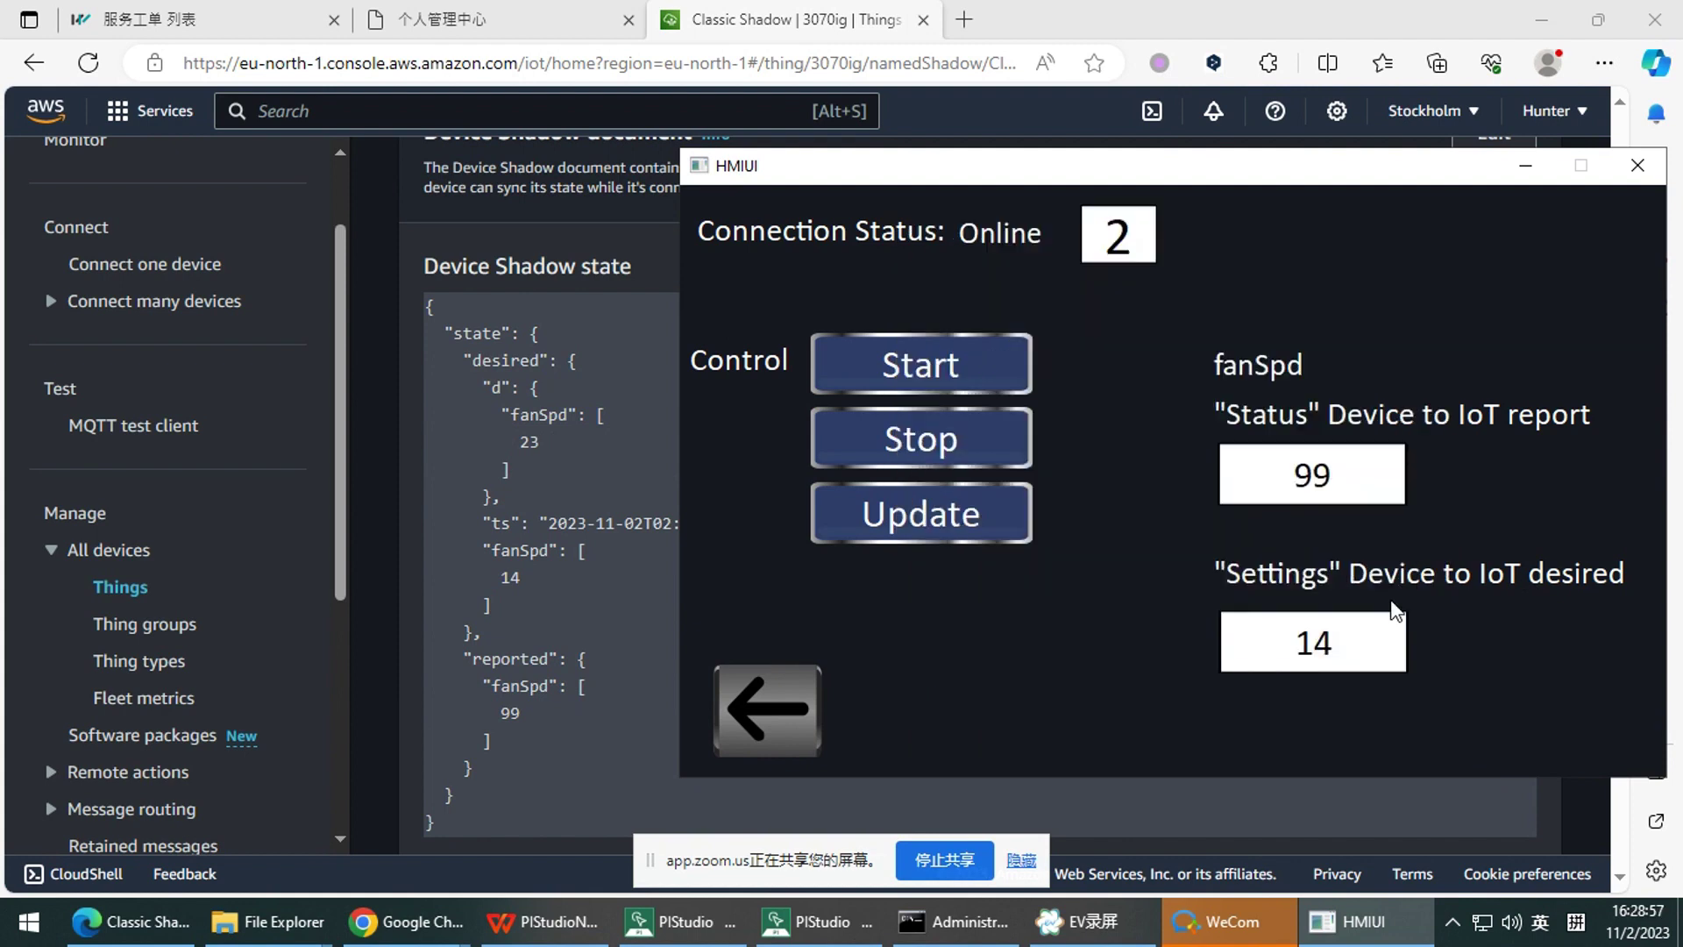
Highlight the desired section of the shadow JSON and compare it with the HMI values
{"action": "left_click_drag", "start_coordinate": [454, 354], "coordinate": [538, 609]}
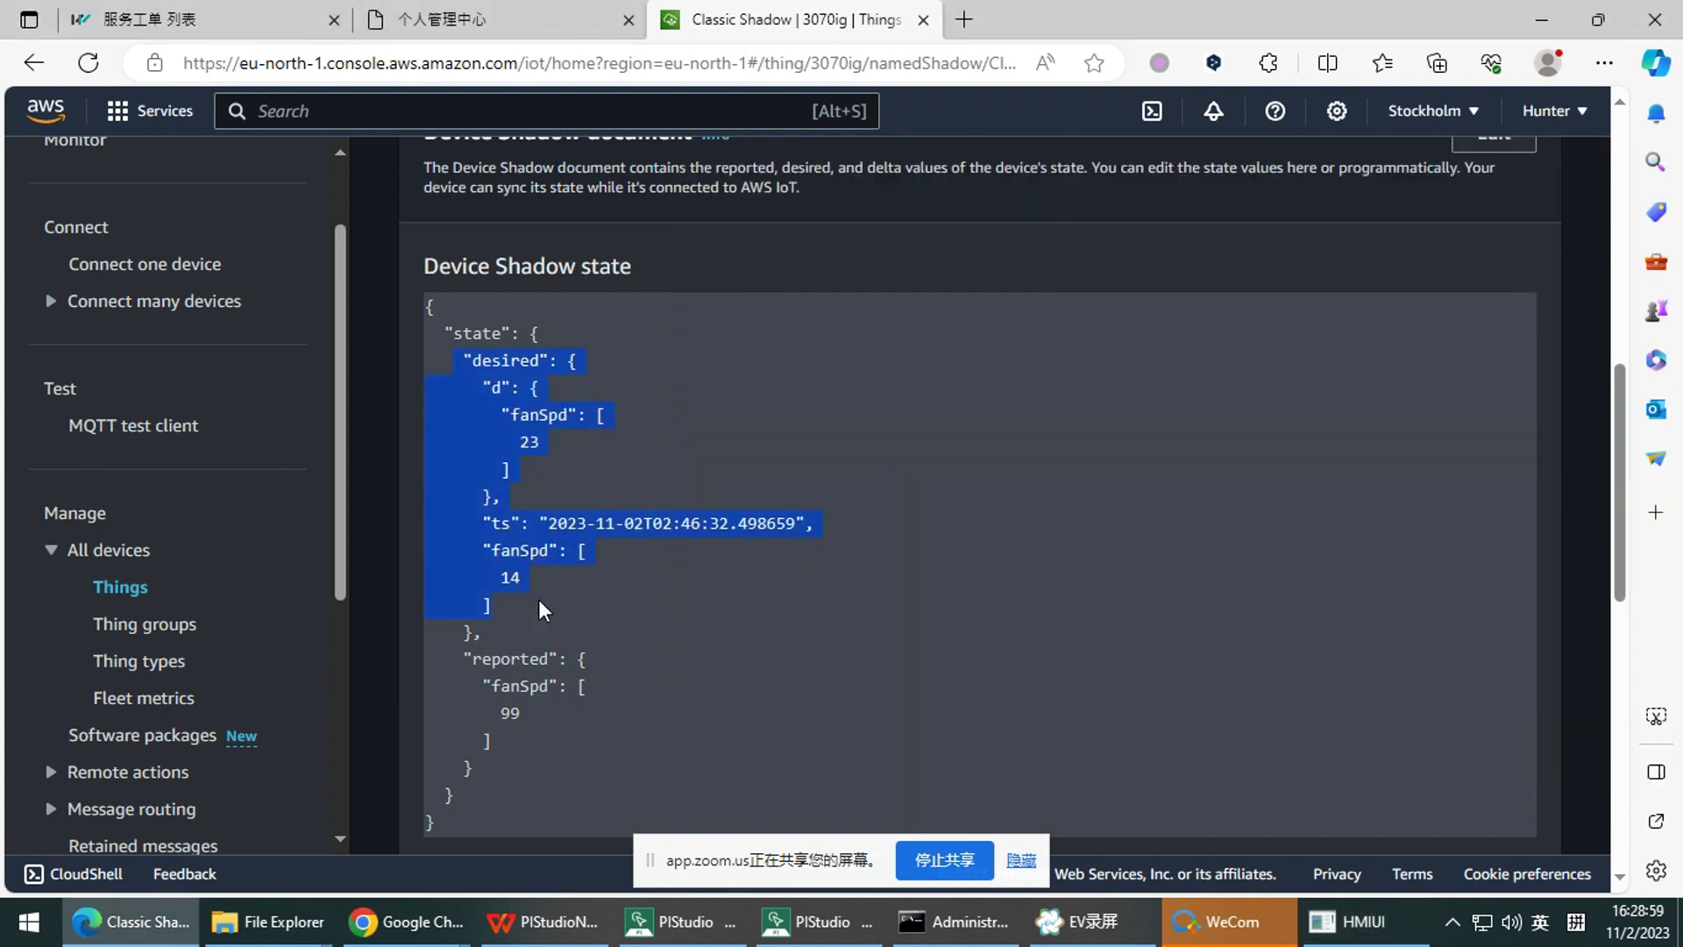
{"action": "left_click", "coordinate": [1372, 919]}
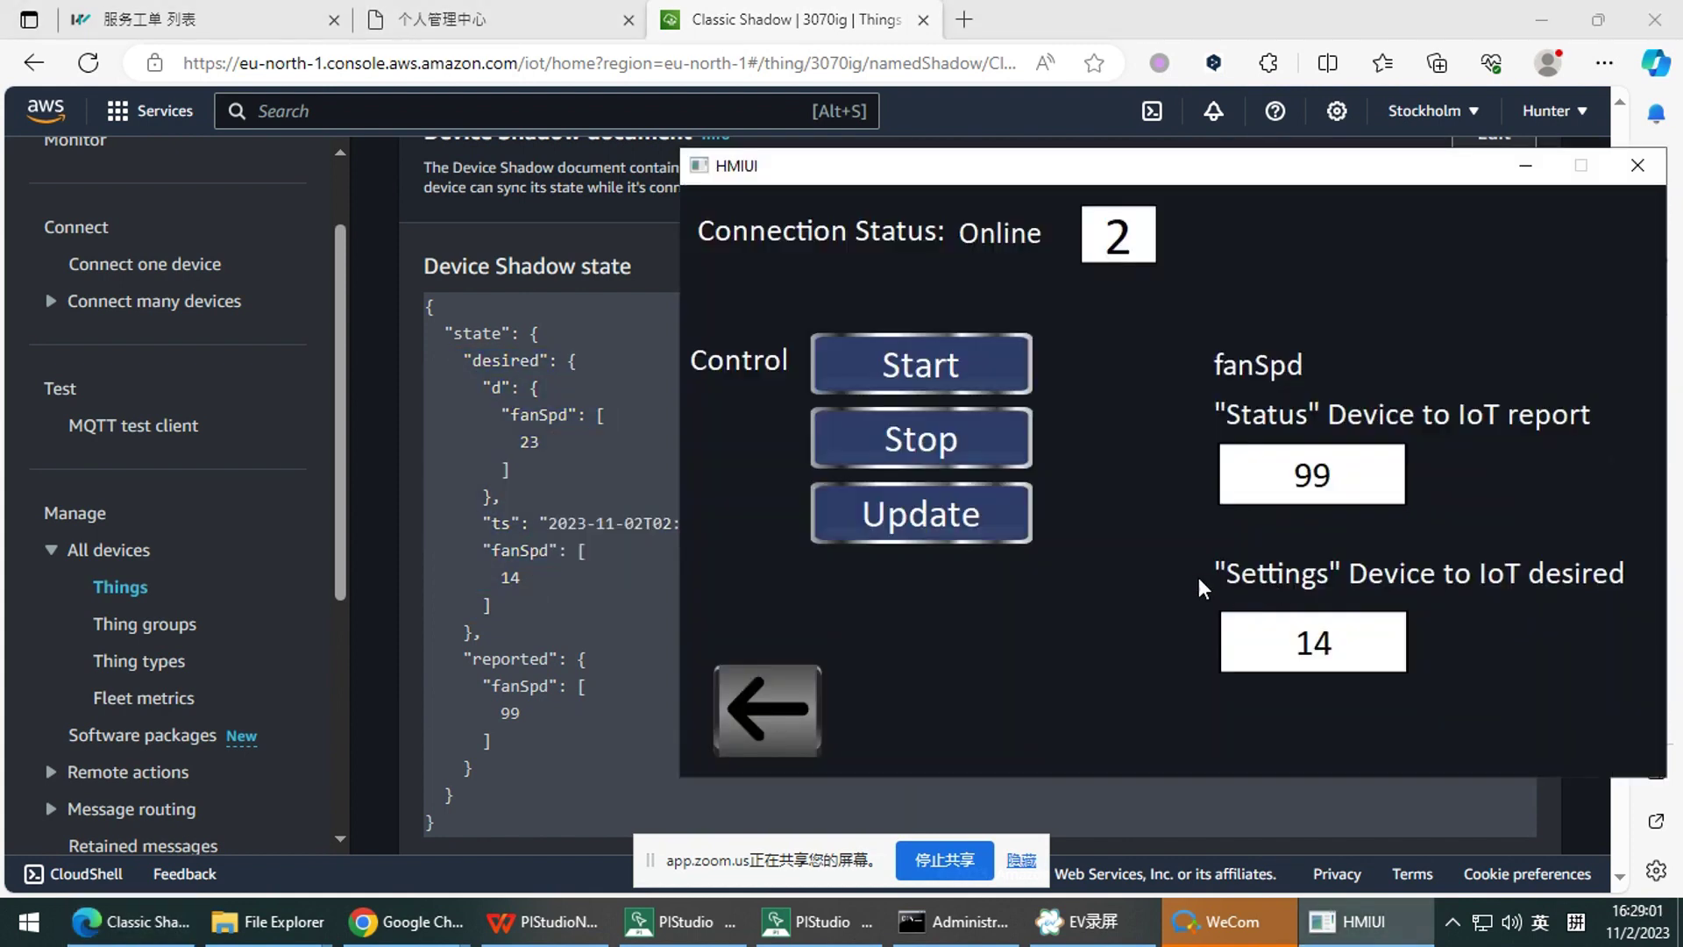
{"action": "left_click", "coordinate": [564, 643]}
{"action": "scroll", "coordinate": [545, 587], "scroll_direction": "up", "scroll_amount": 5}
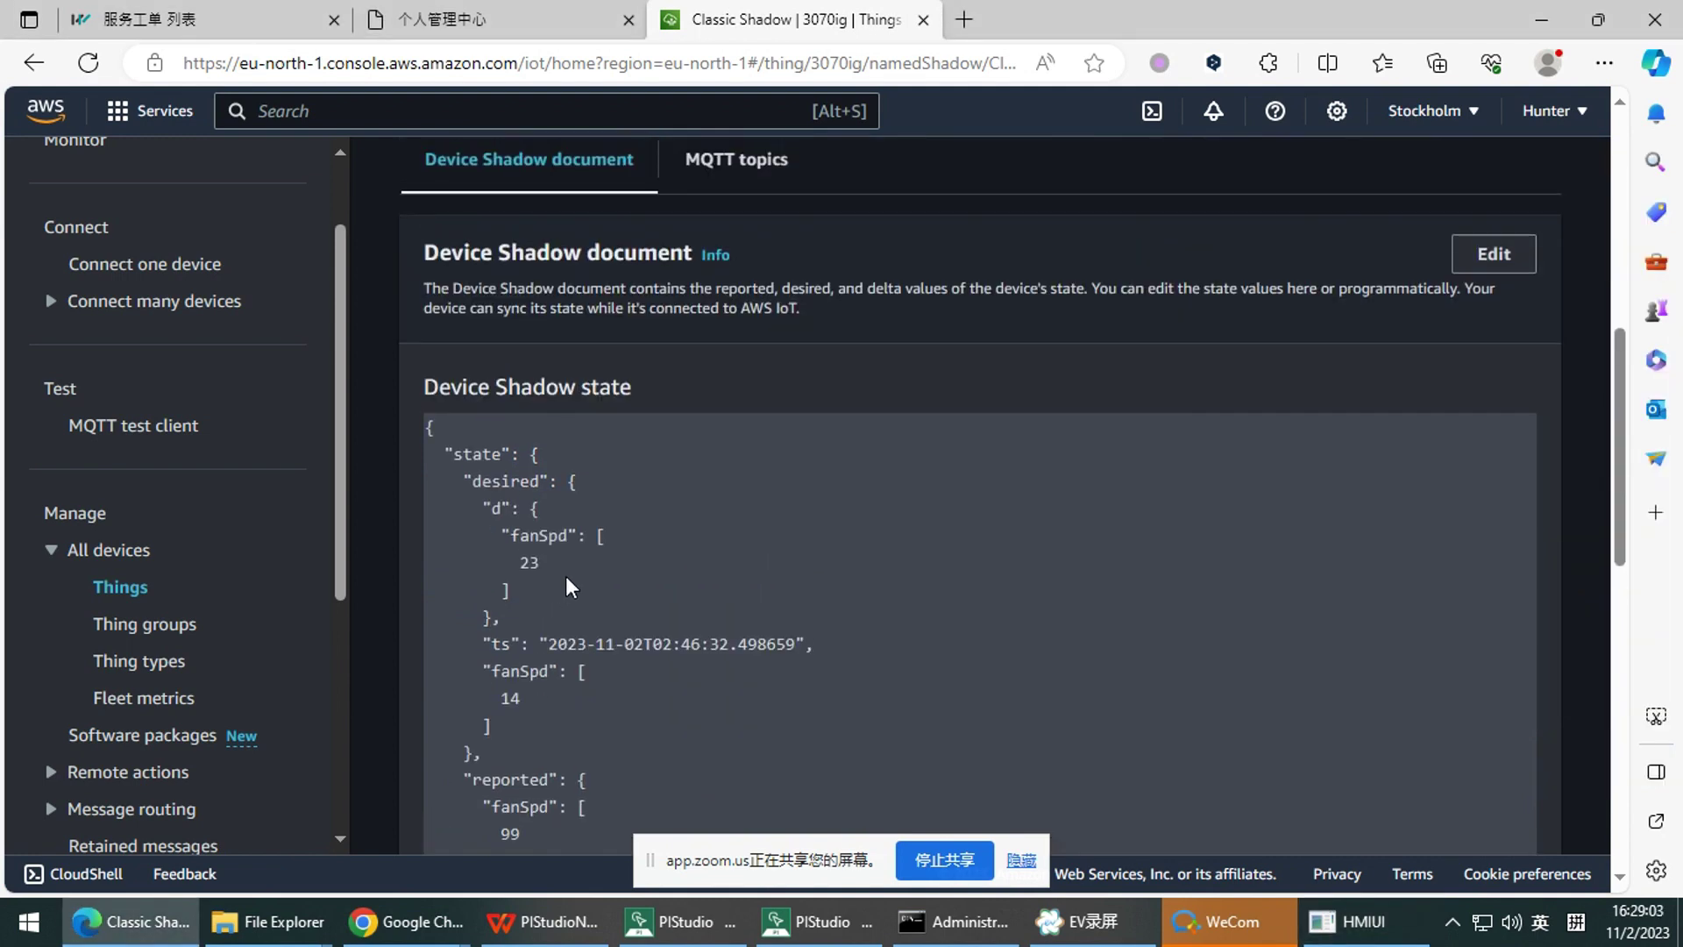
{"action": "scroll", "coordinate": [482, 614], "scroll_direction": "down", "scroll_amount": 6}
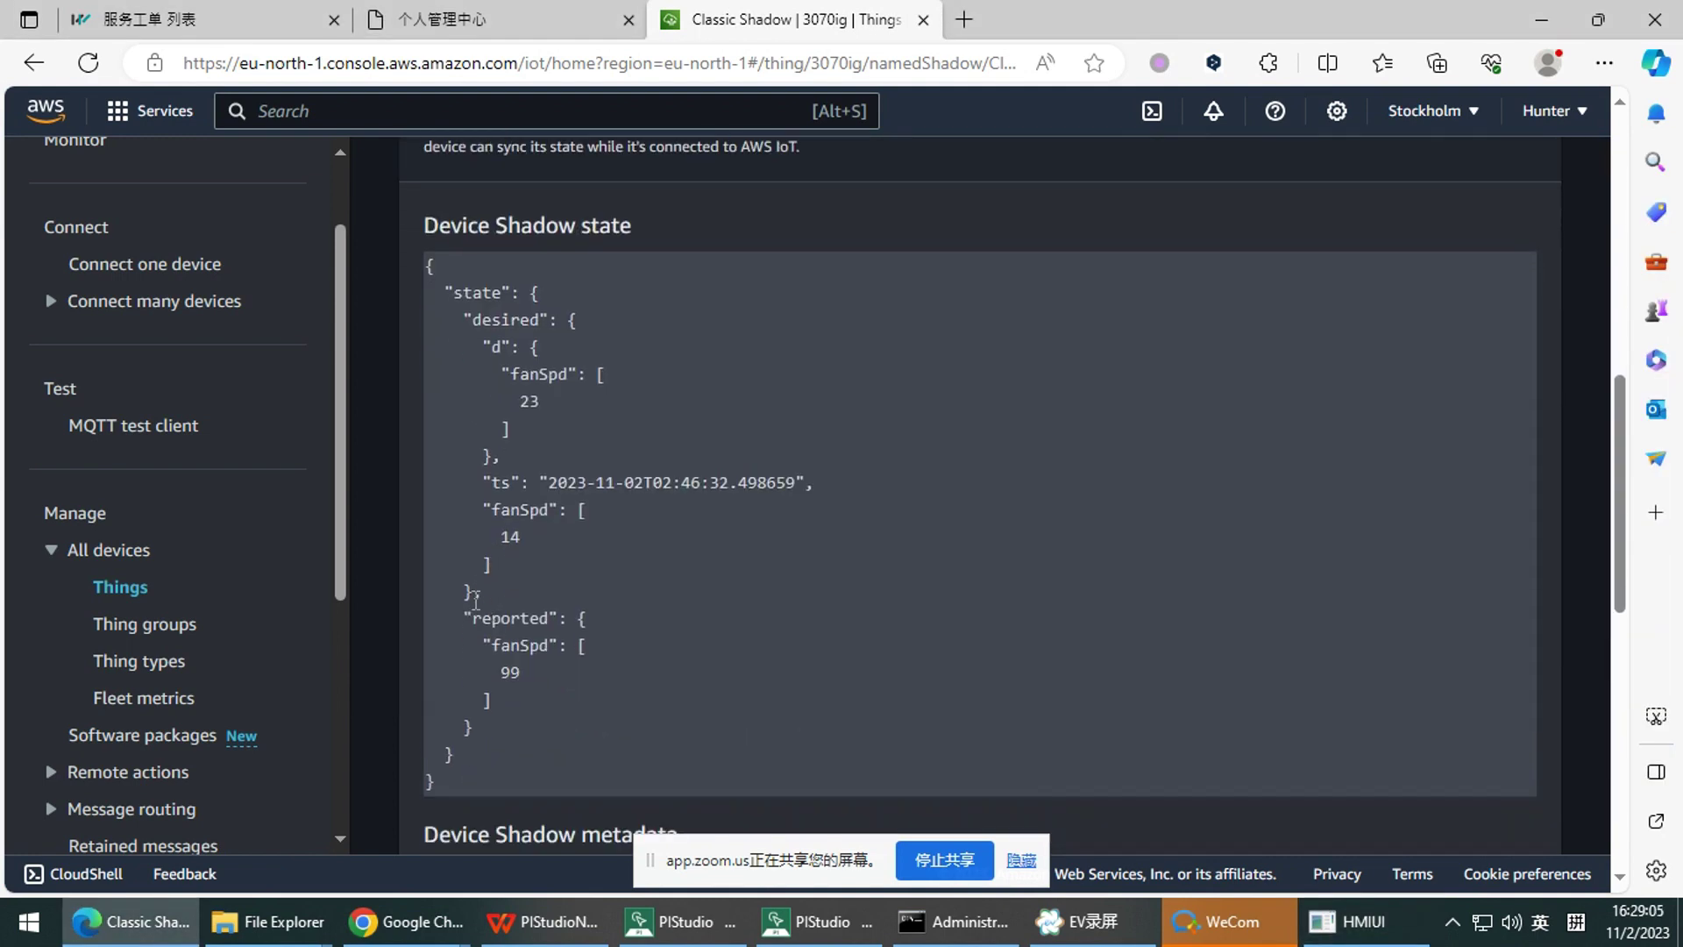
{"action": "scroll", "coordinate": [476, 600], "scroll_direction": "up", "scroll_amount": 2}
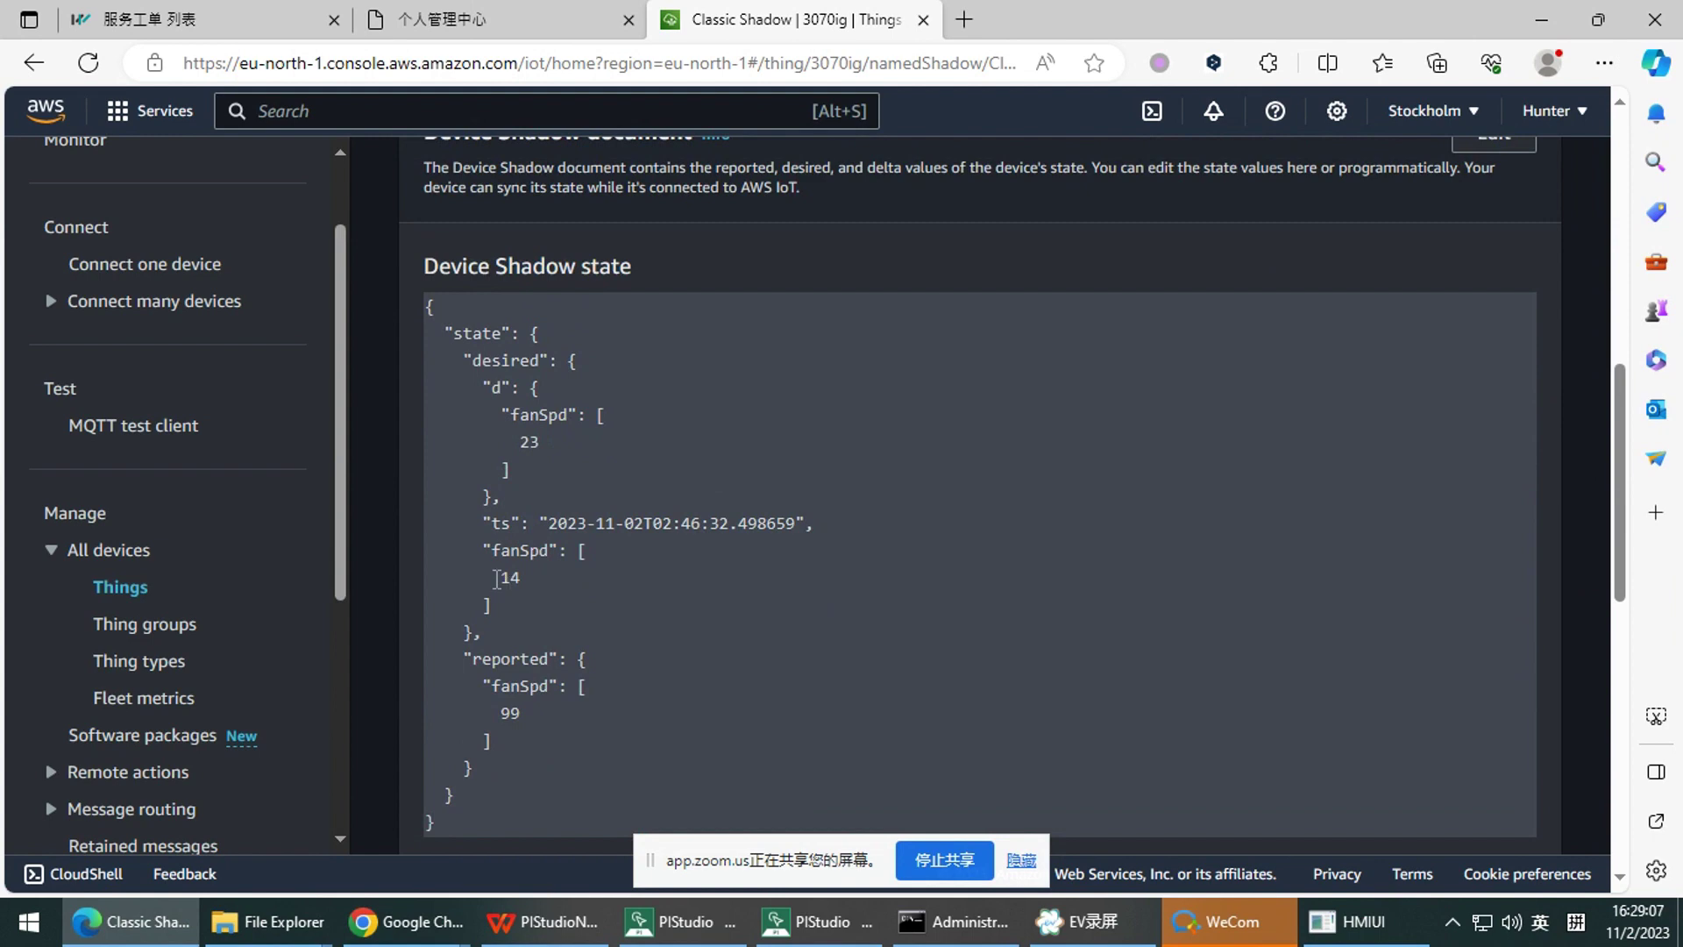
Present slide 32 of PIStudioNewfunction, 'Report to AWS', with its animations fully built
{"action": "mouse_move", "coordinate": [406, 921]}
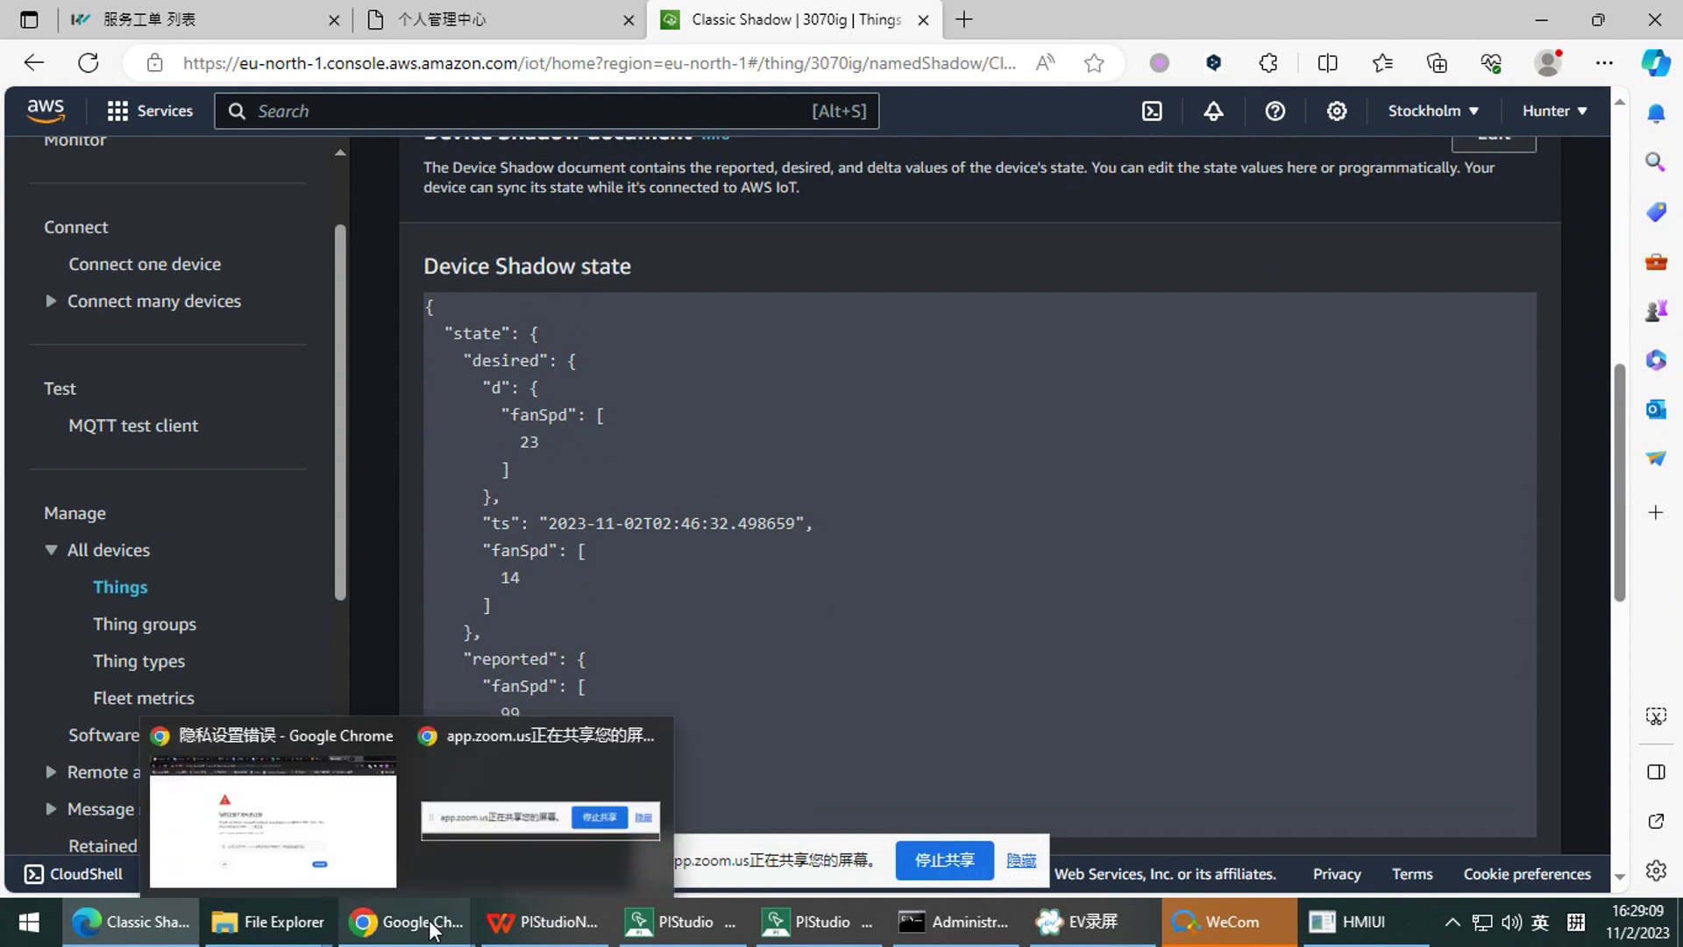
{"action": "left_click", "coordinate": [271, 808]}
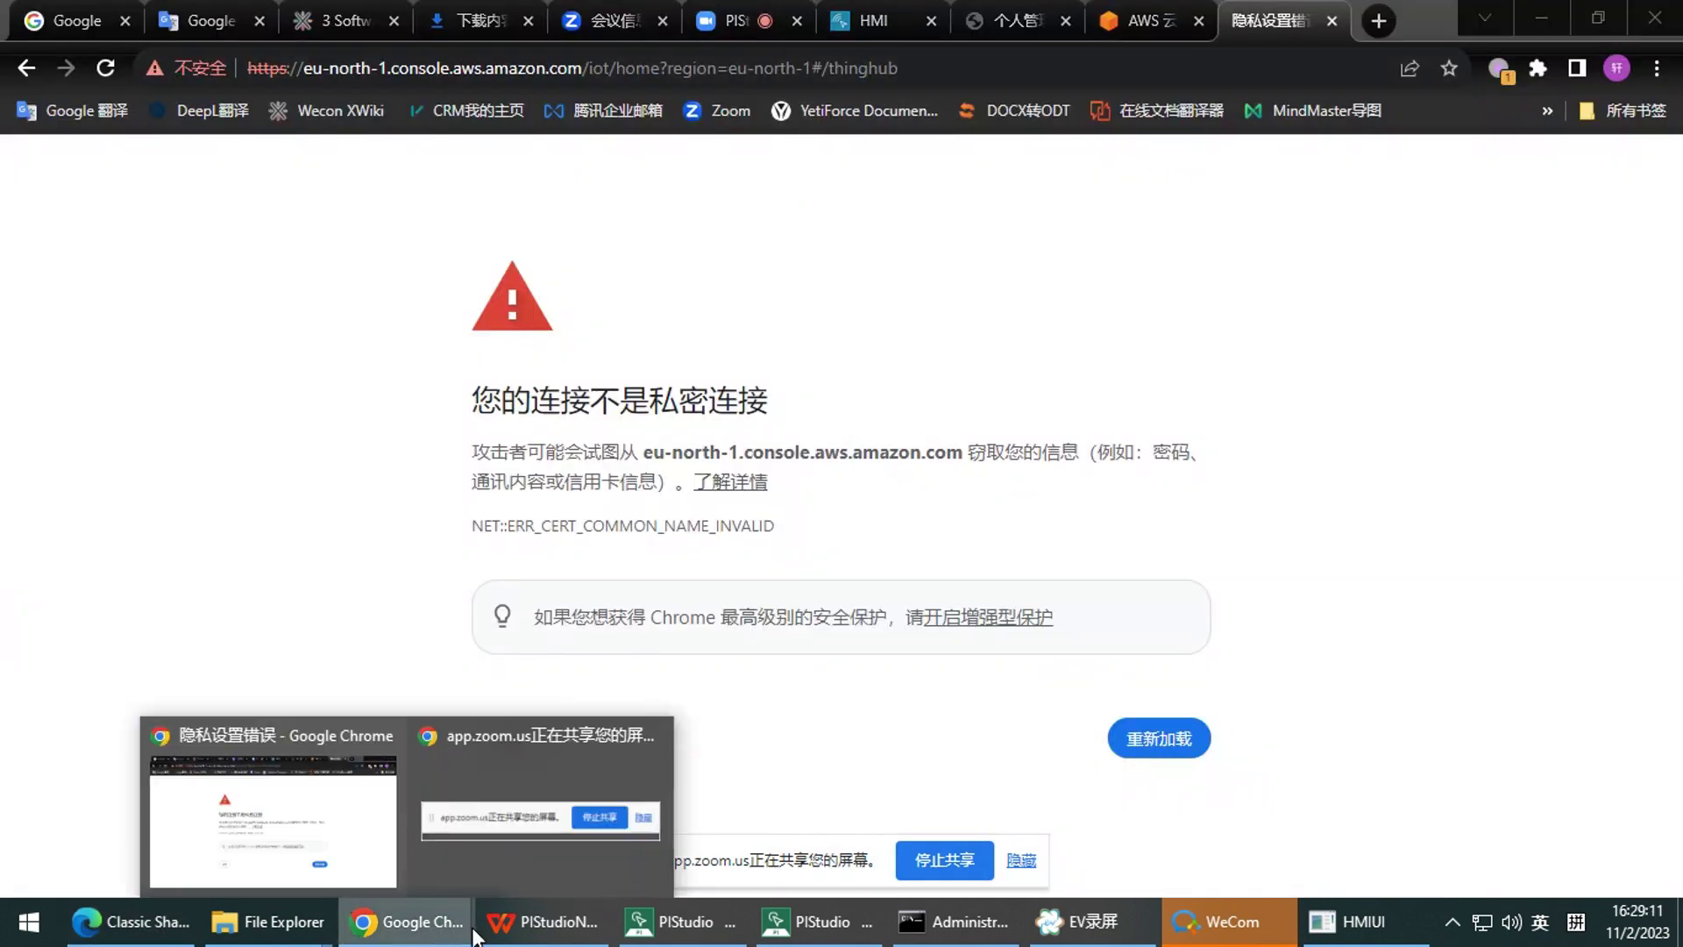
{"action": "left_click", "coordinate": [544, 921]}
{"action": "left_click", "coordinate": [1275, 882]}
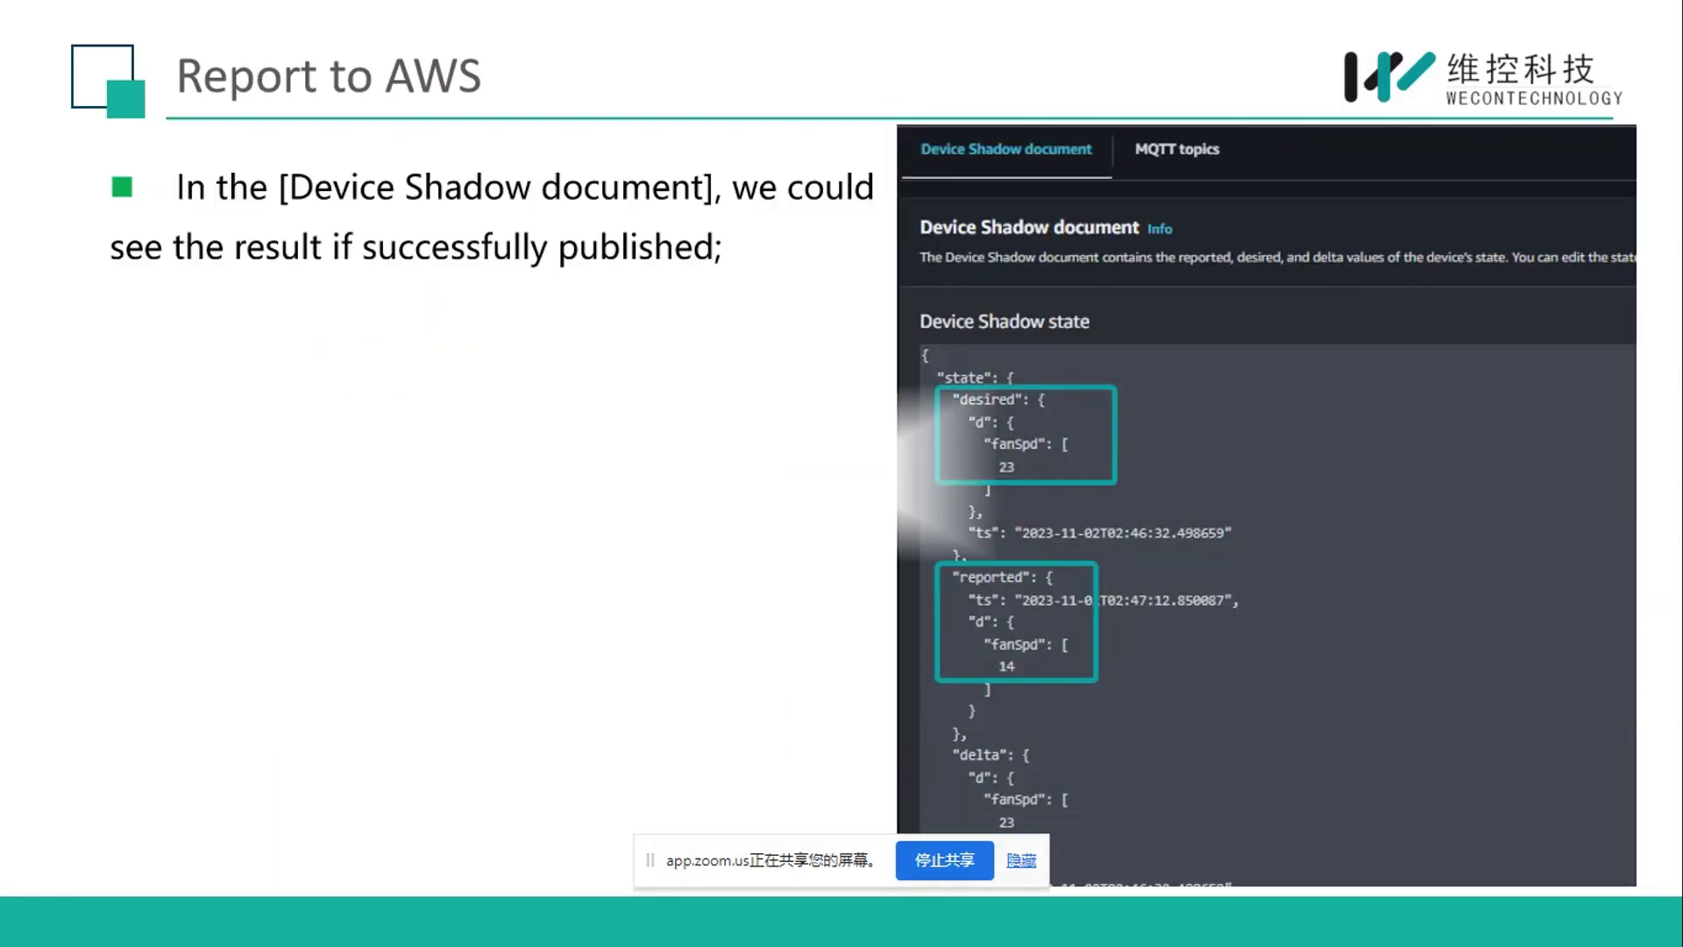
{"action": "key", "text": "Right"}
{"action": "key", "text": "Left"}
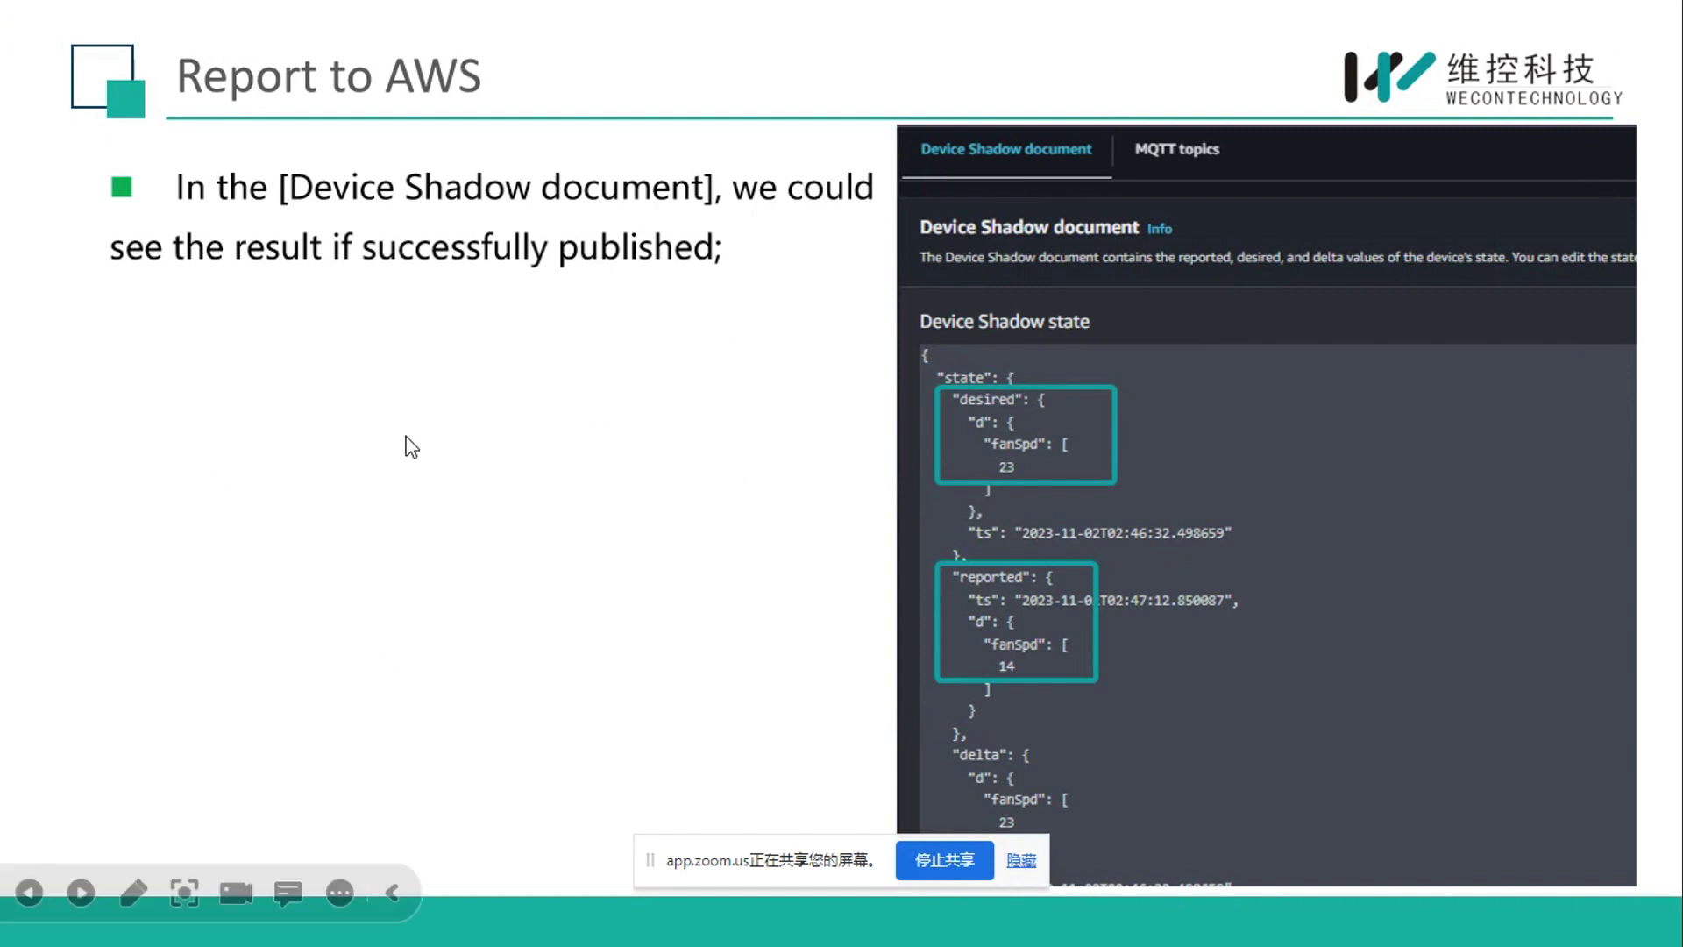
Peek at the next slide, return to 'Report to AWS', then exit and replay the slideshow
{"action": "scroll", "coordinate": [444, 389], "scroll_direction": "up", "scroll_amount": 3}
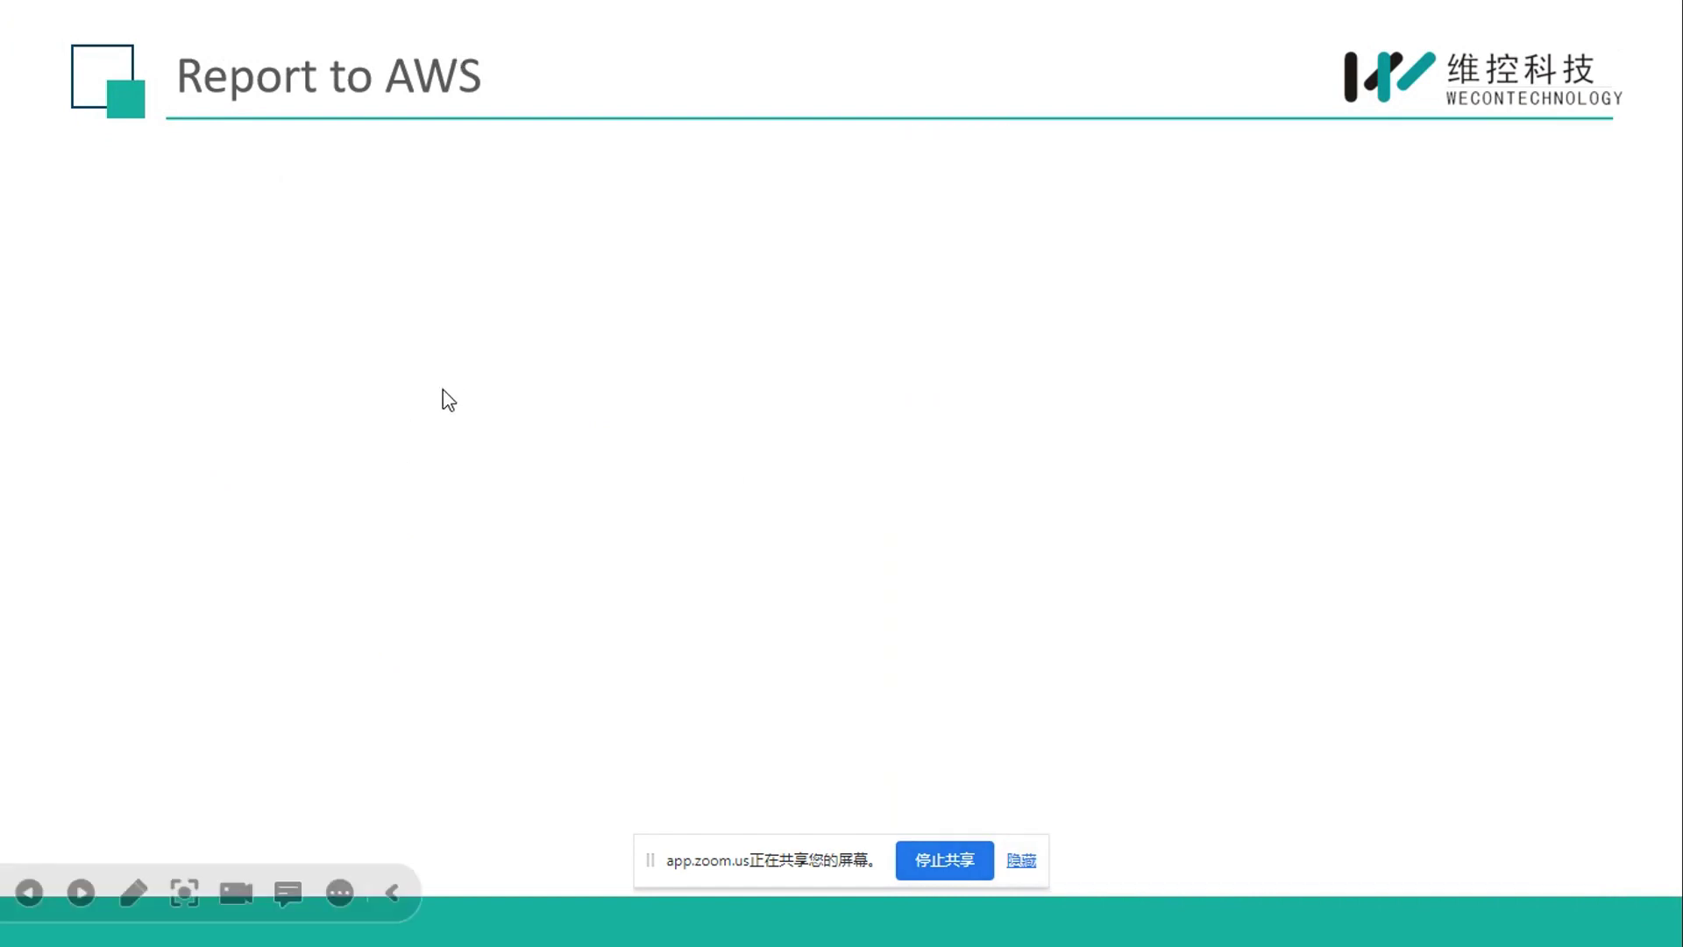
{"action": "scroll", "coordinate": [444, 389], "scroll_direction": "down", "scroll_amount": 2}
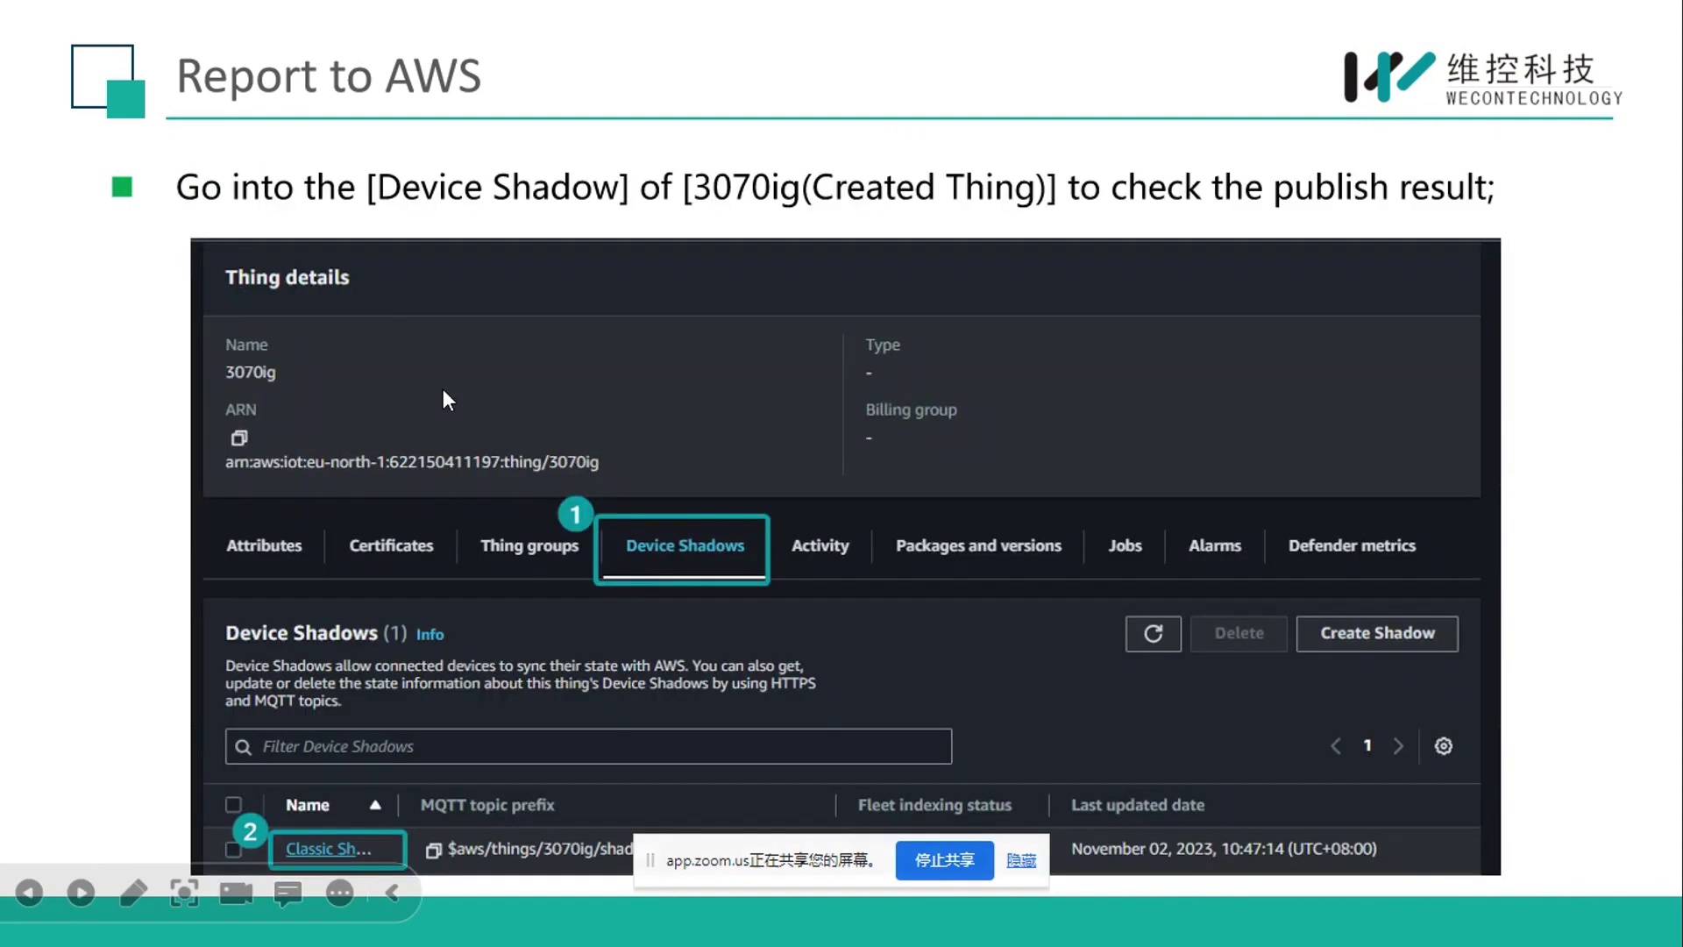
{"action": "scroll", "coordinate": [443, 387], "scroll_direction": "up", "scroll_amount": 2}
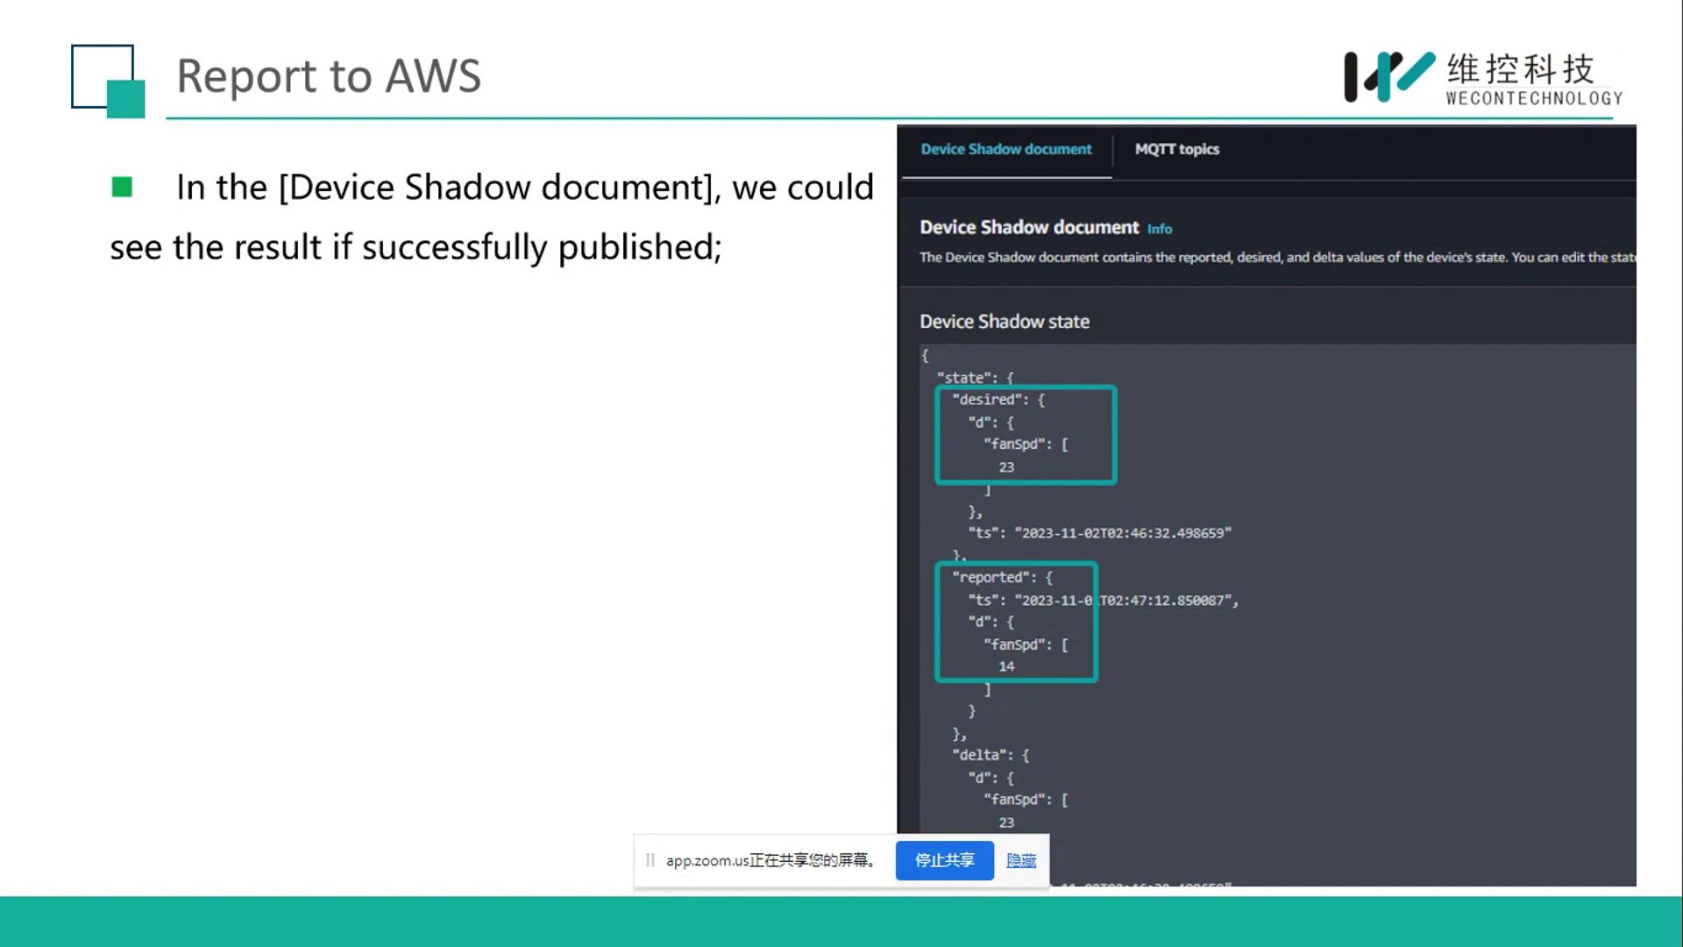
{"action": "key", "text": "Right"}
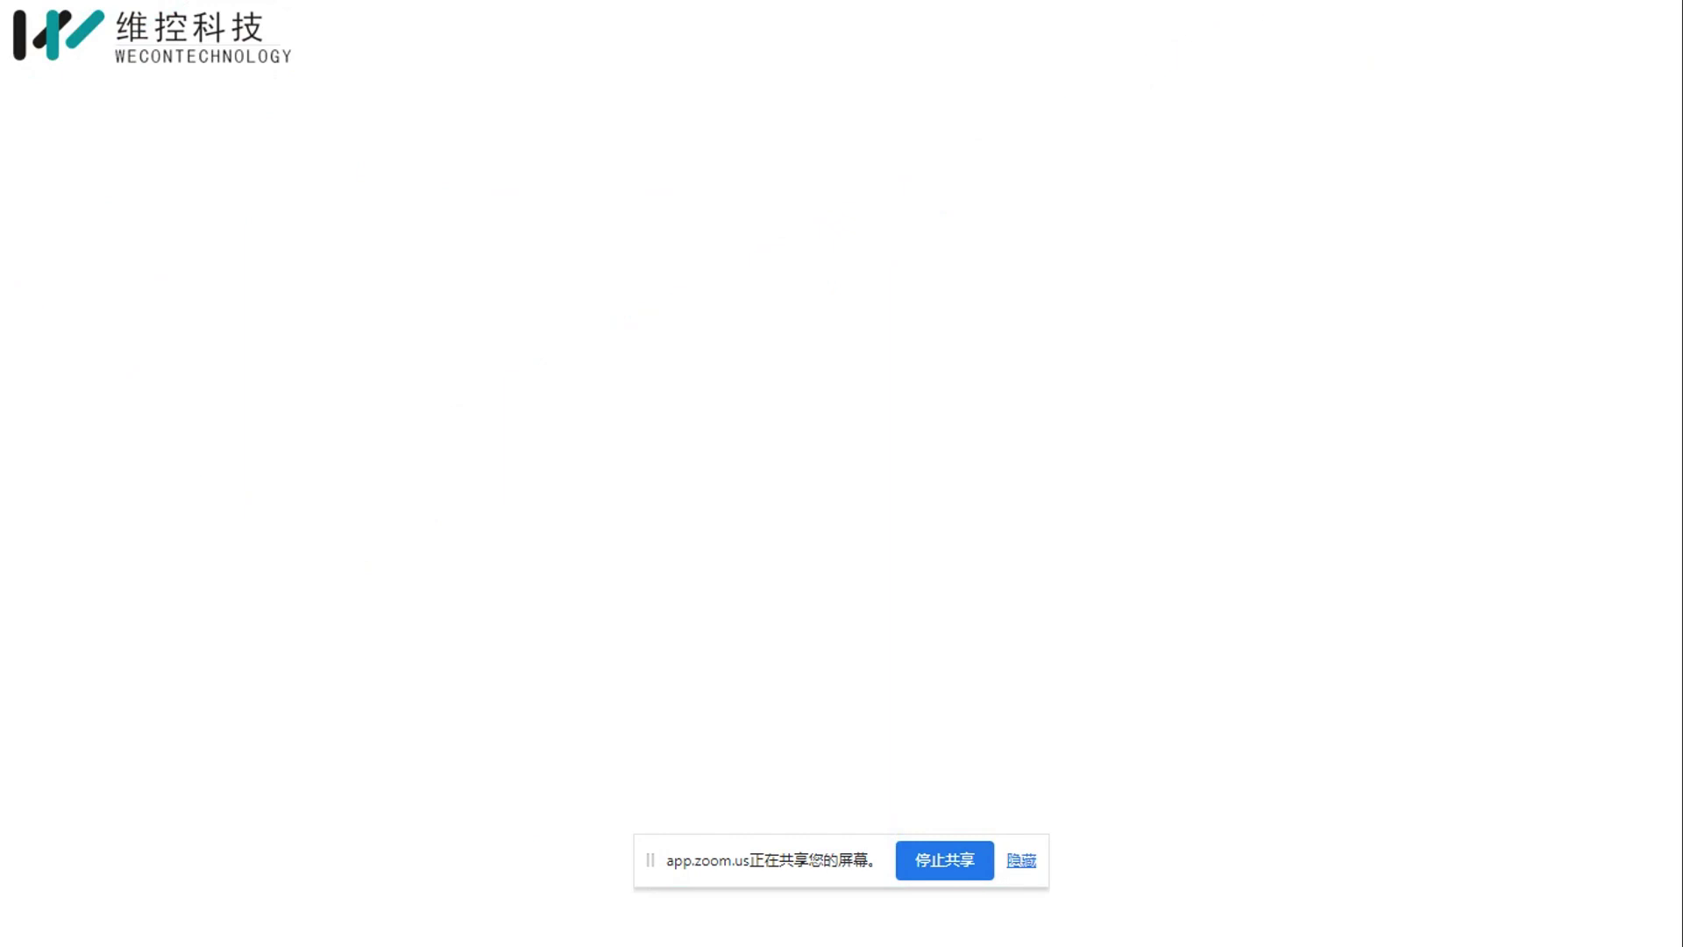
{"action": "key", "text": "Left"}
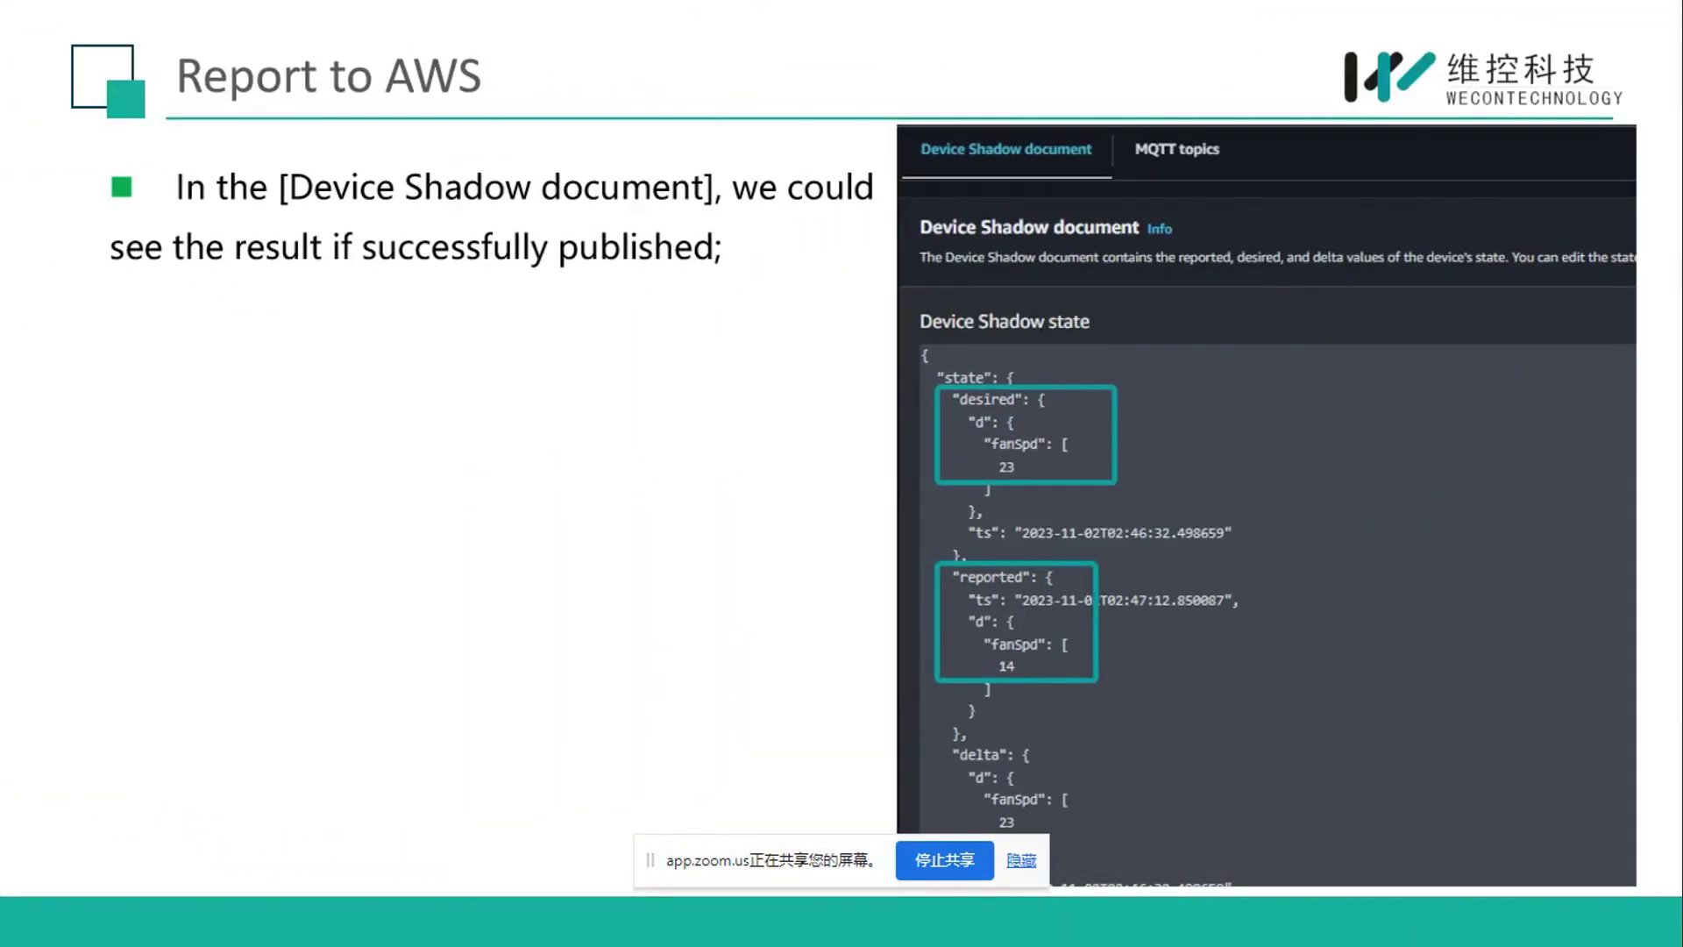
{"action": "key", "text": "Escape"}
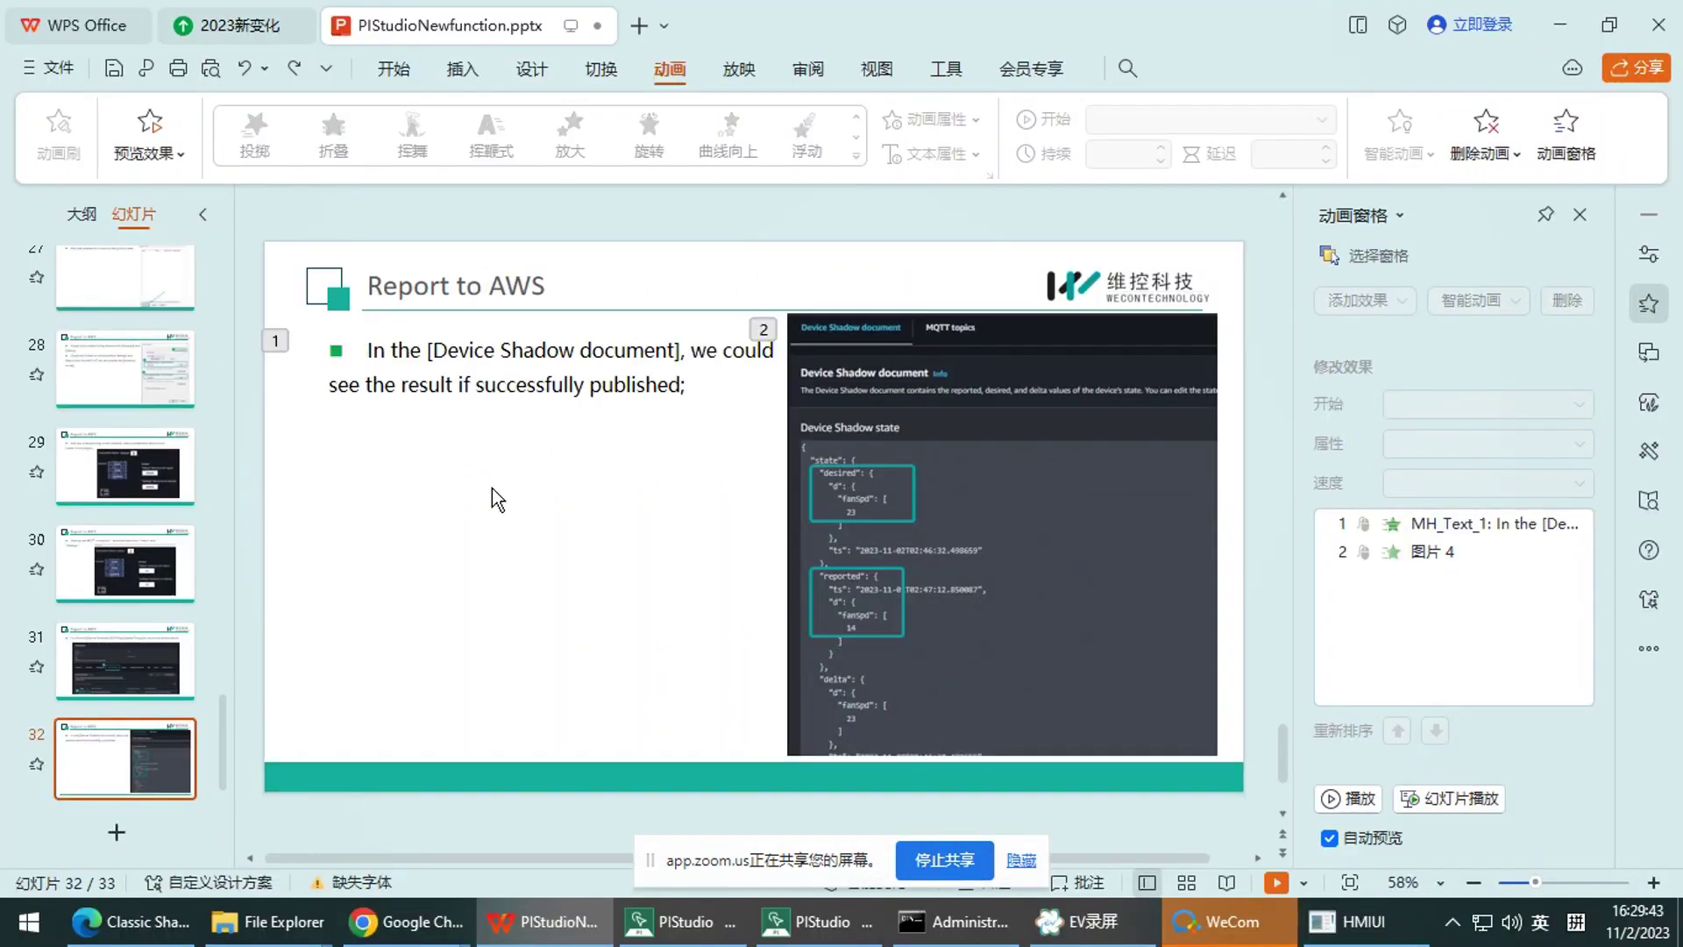
{"action": "left_click", "coordinate": [1277, 882]}
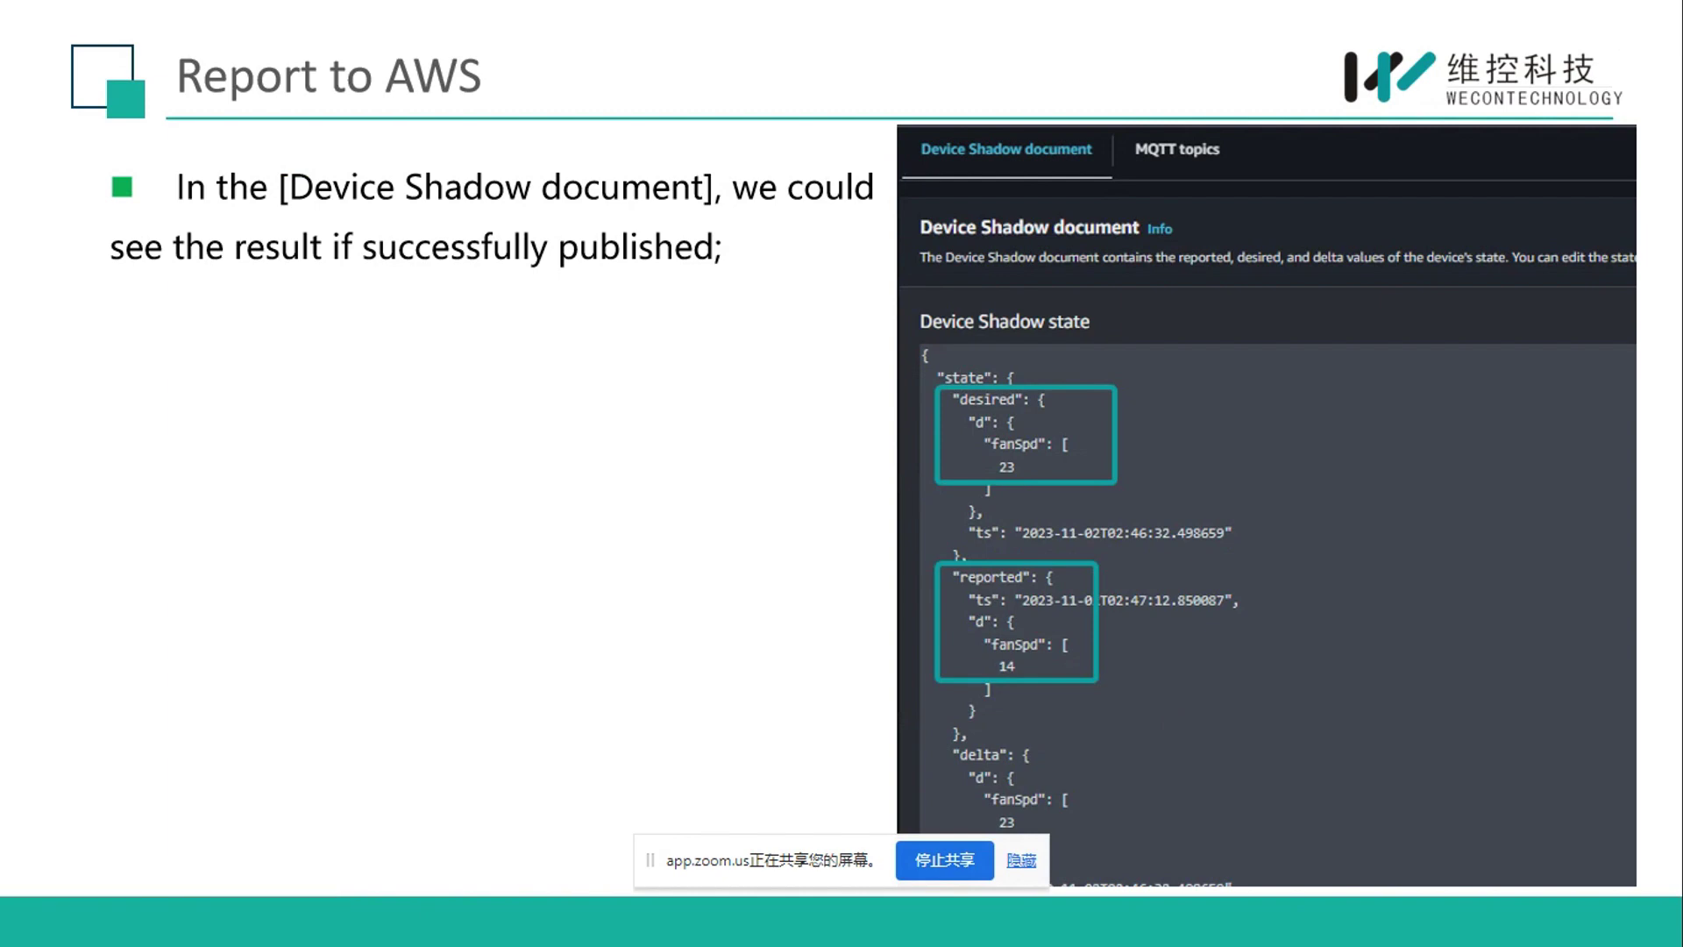
{"action": "key", "text": "Escape"}
Hide the Zoom screen-sharing notice bar with 隐藏
{"action": "mouse_move", "coordinate": [405, 920]}
{"action": "left_click", "coordinate": [338, 833]}
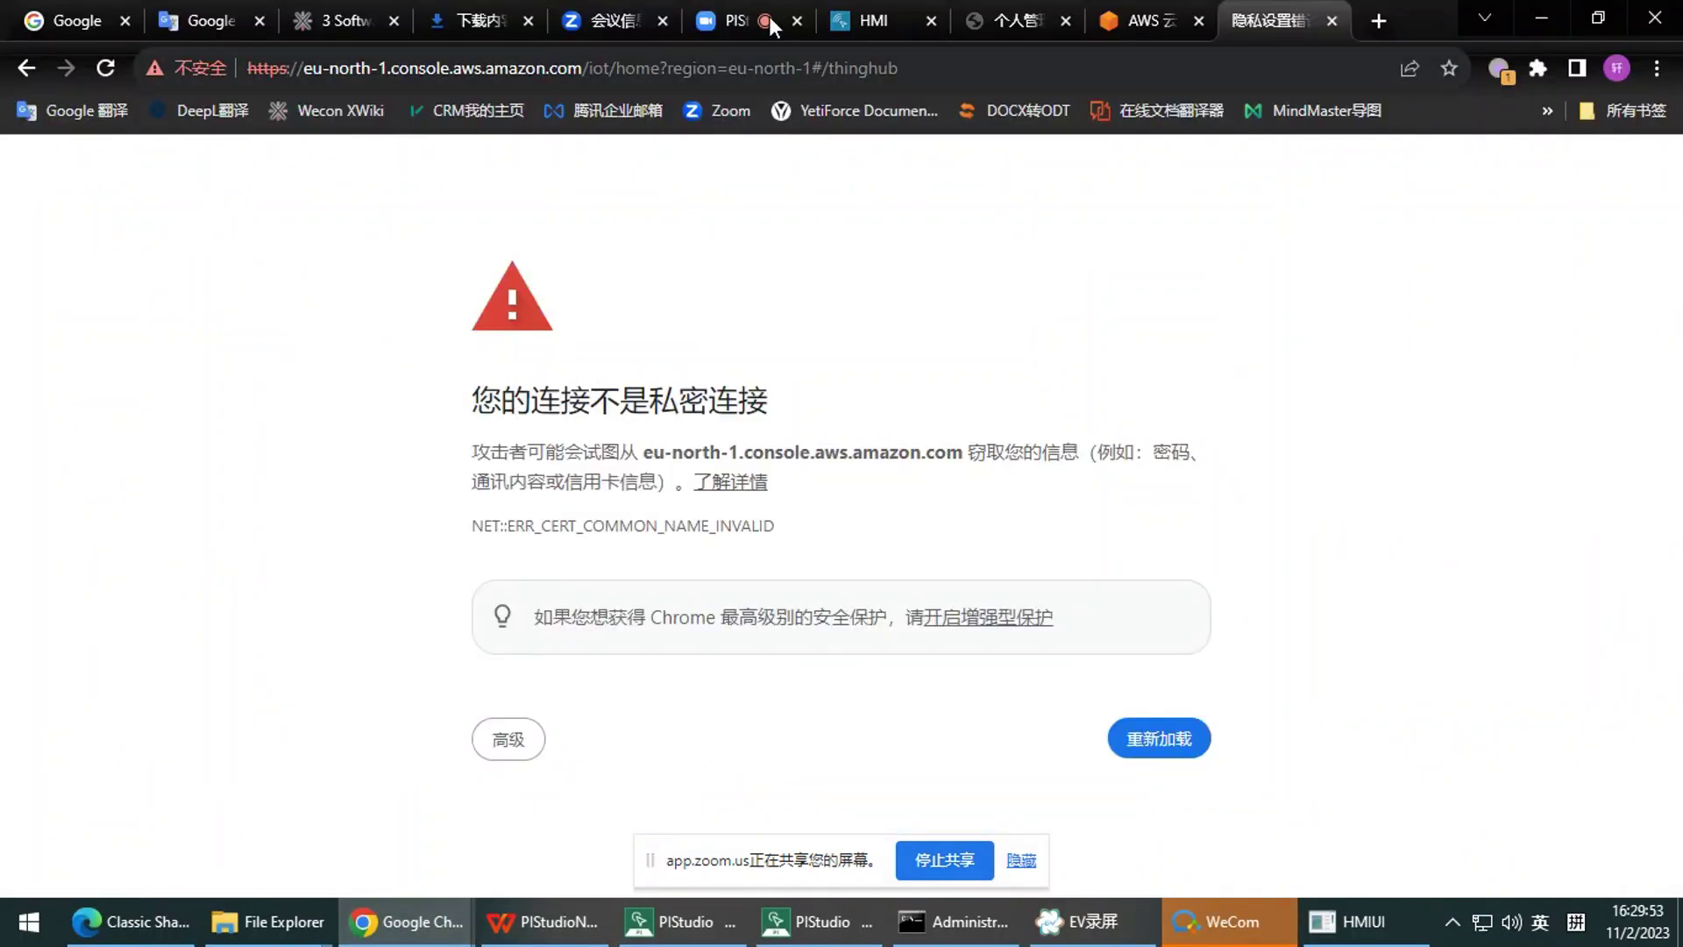
{"action": "left_click", "coordinate": [770, 15]}
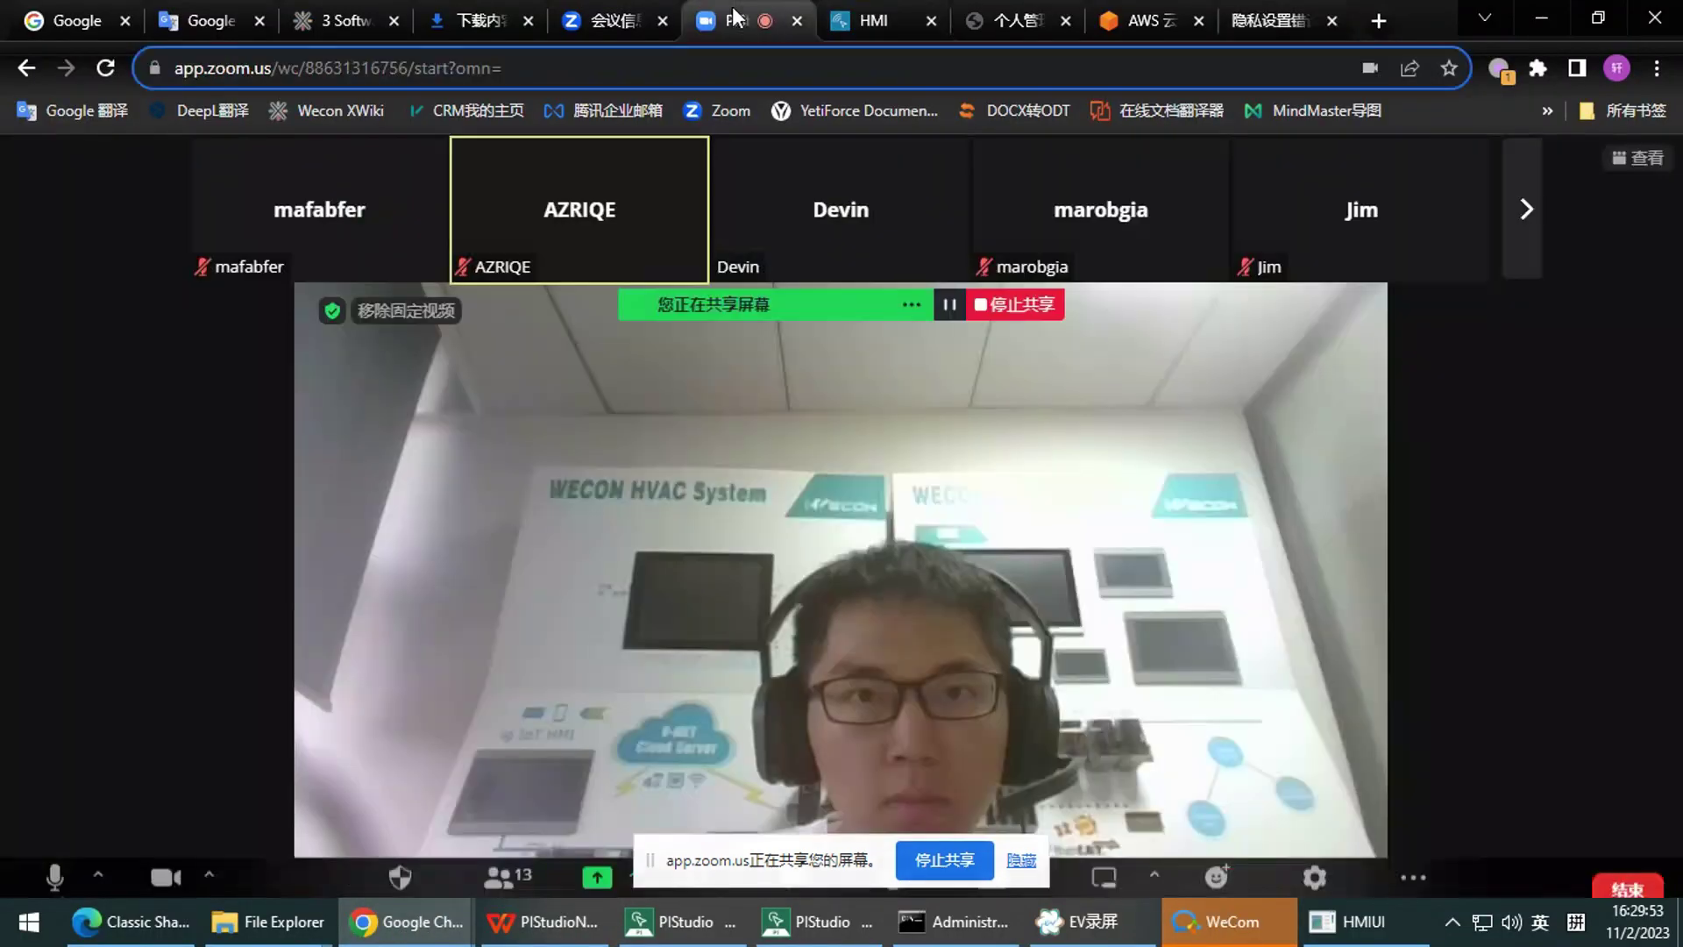
{"action": "left_click", "coordinate": [1020, 862]}
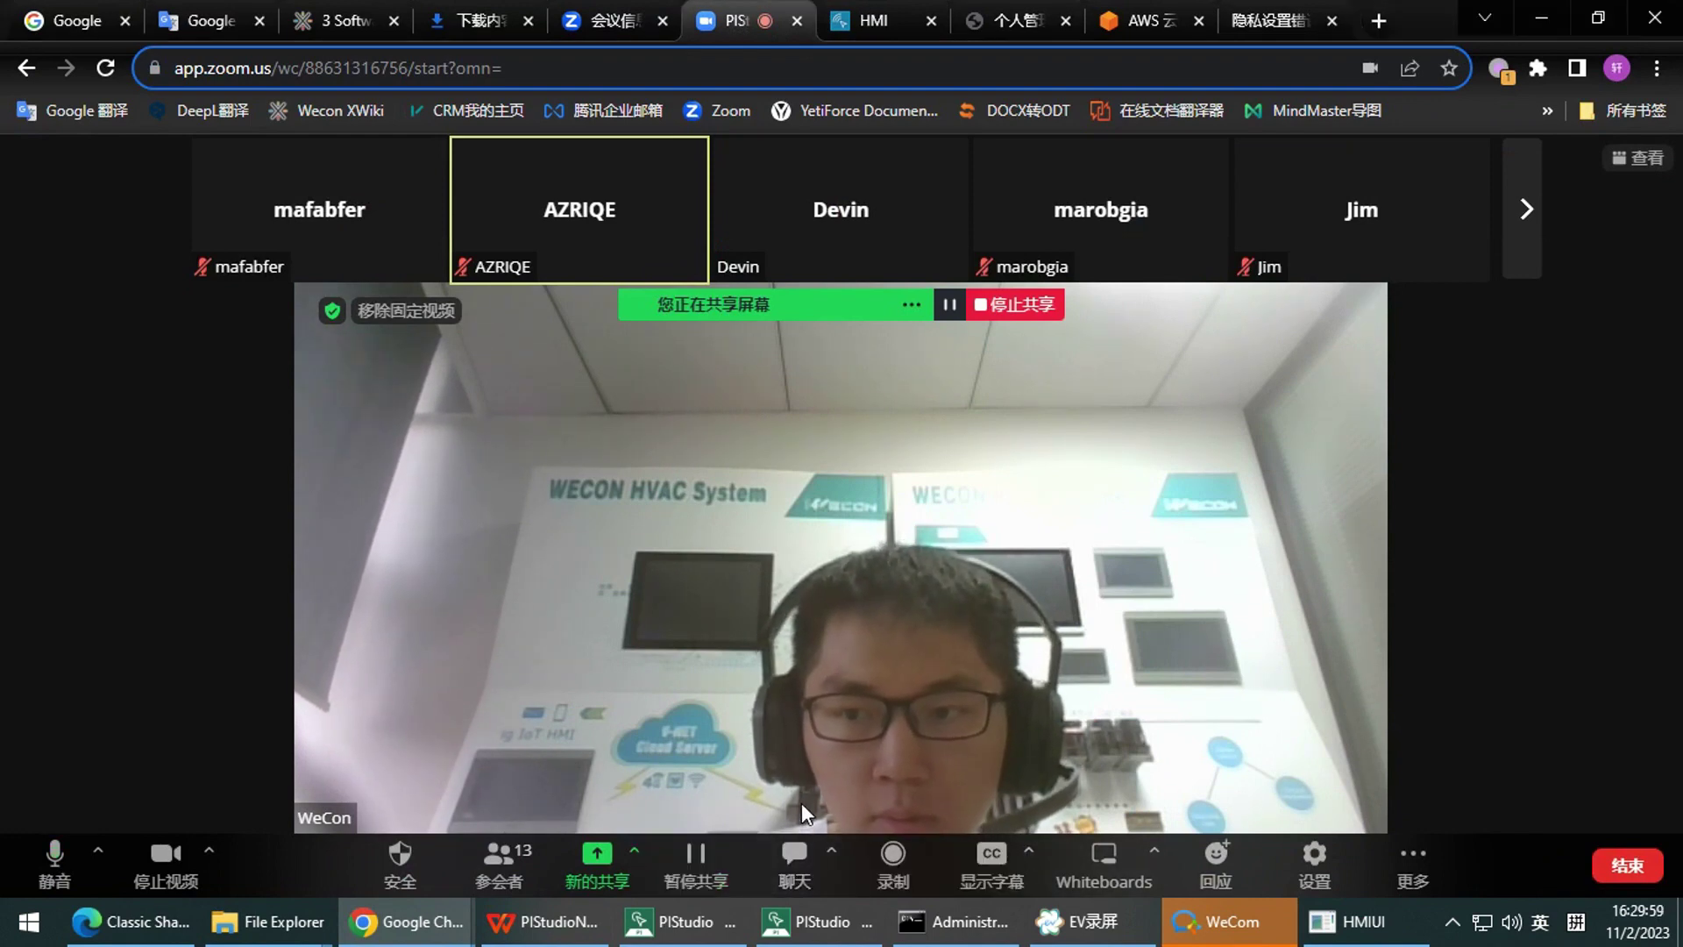
Close PIStudio's MQTT server properties and MQTT settings dialogs without changes, then return to WPS
{"action": "mouse_move", "coordinate": [815, 927]}
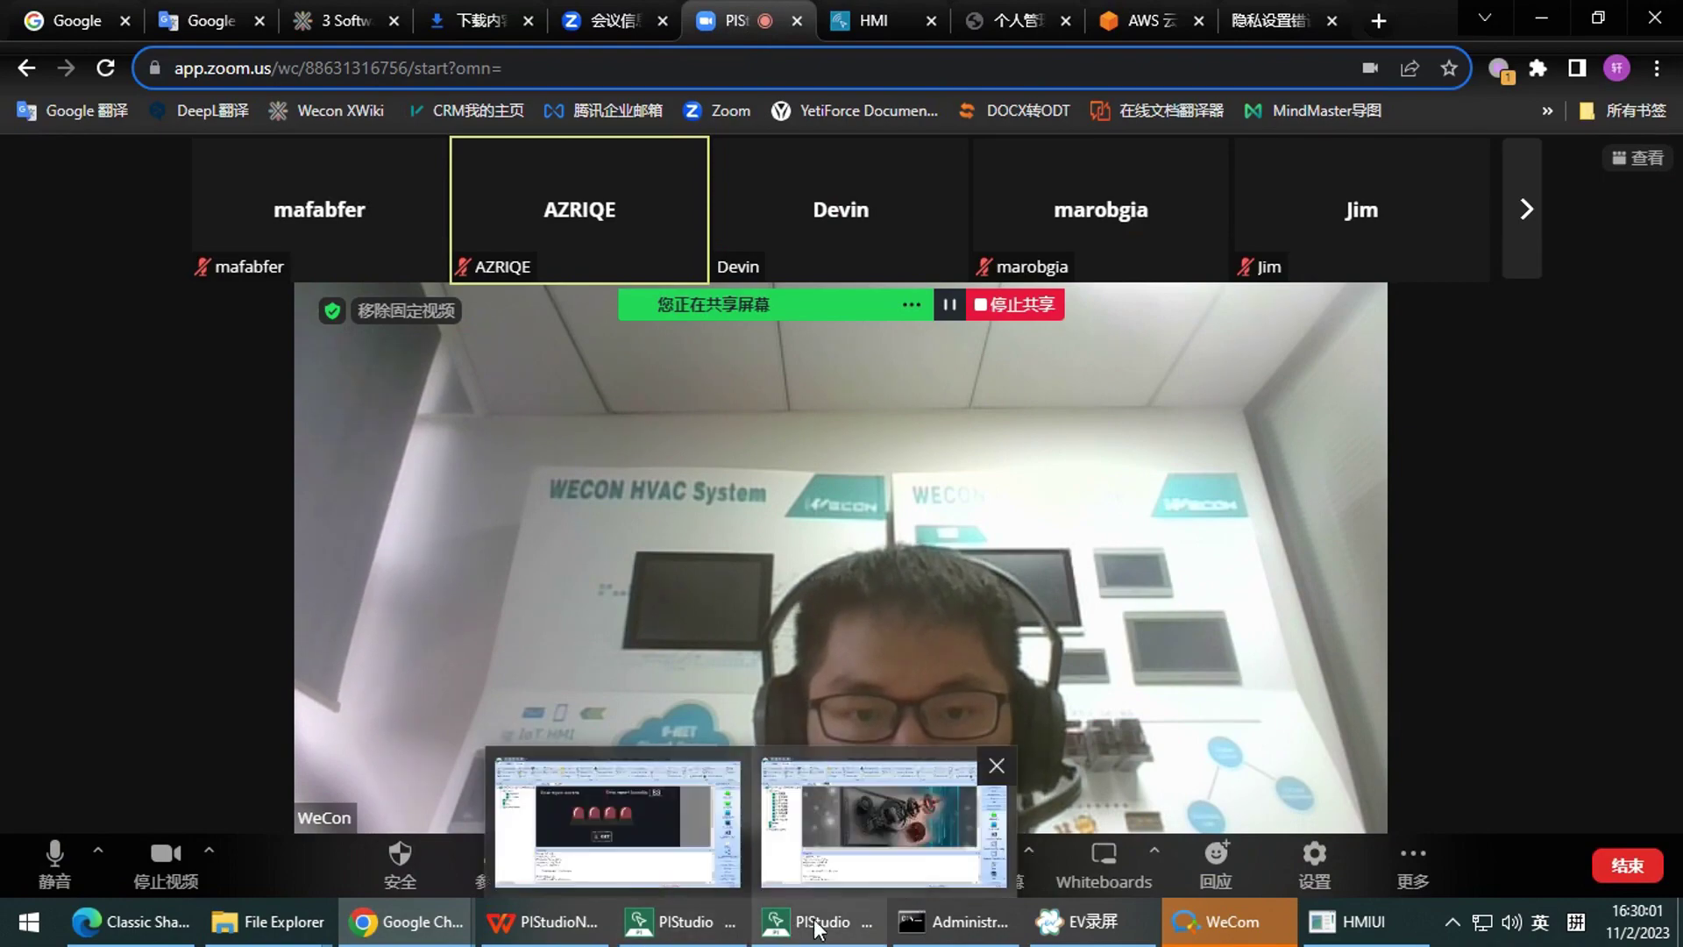
{"action": "left_click", "coordinate": [724, 903]}
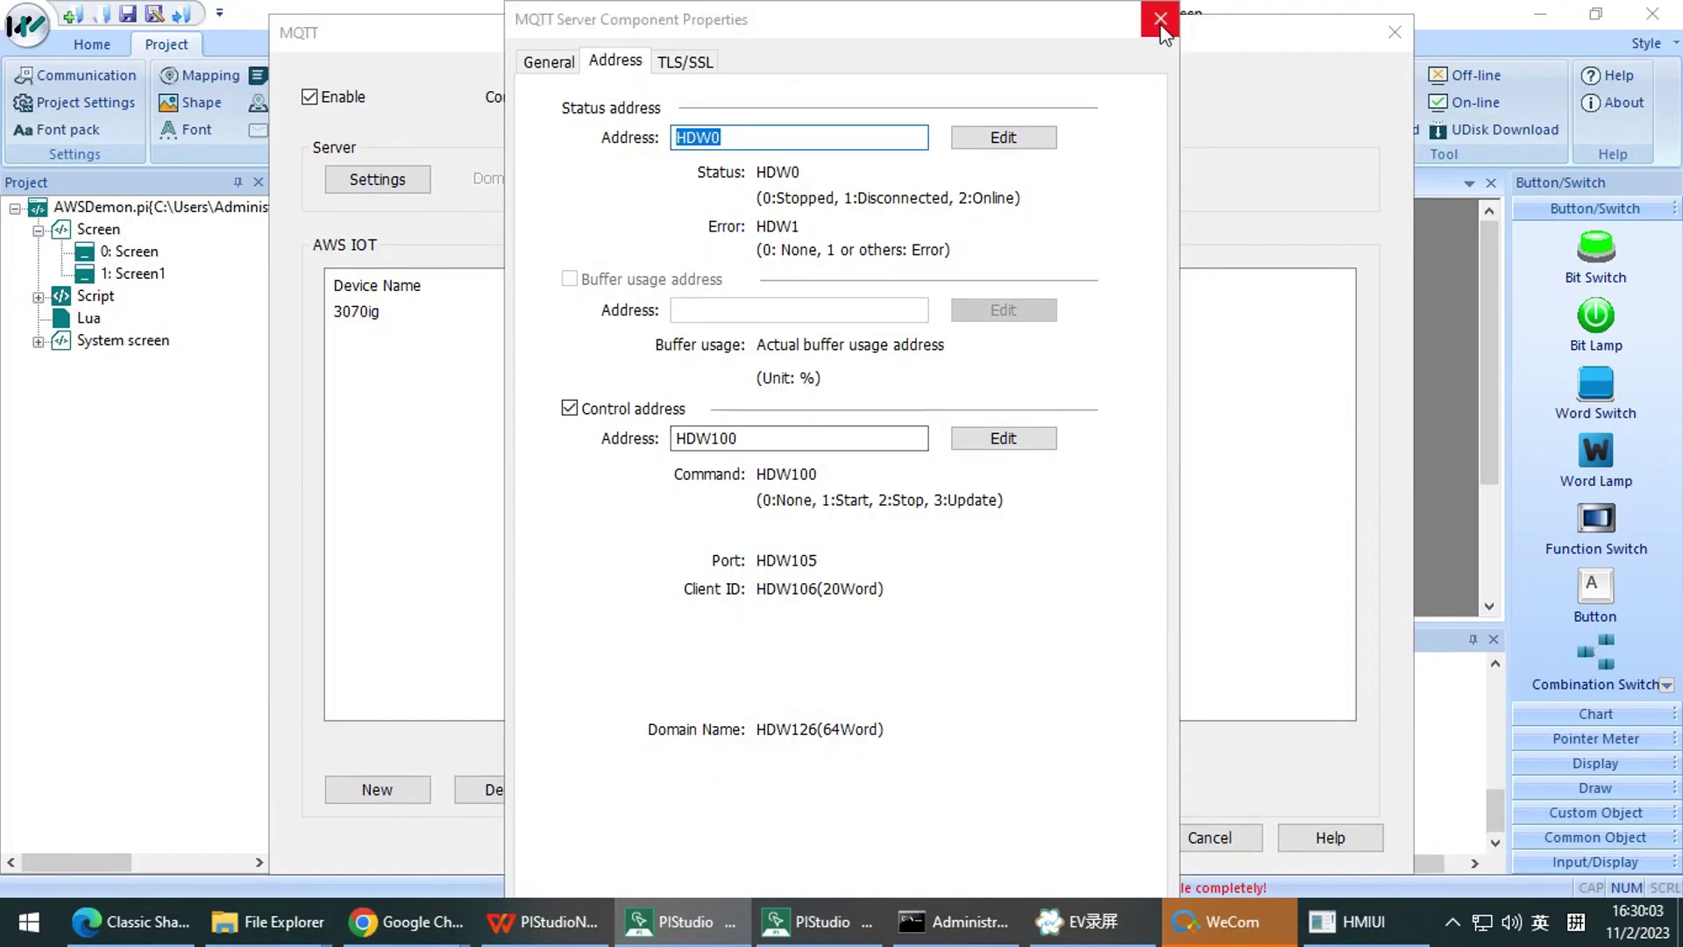
{"action": "left_click", "coordinate": [1156, 17]}
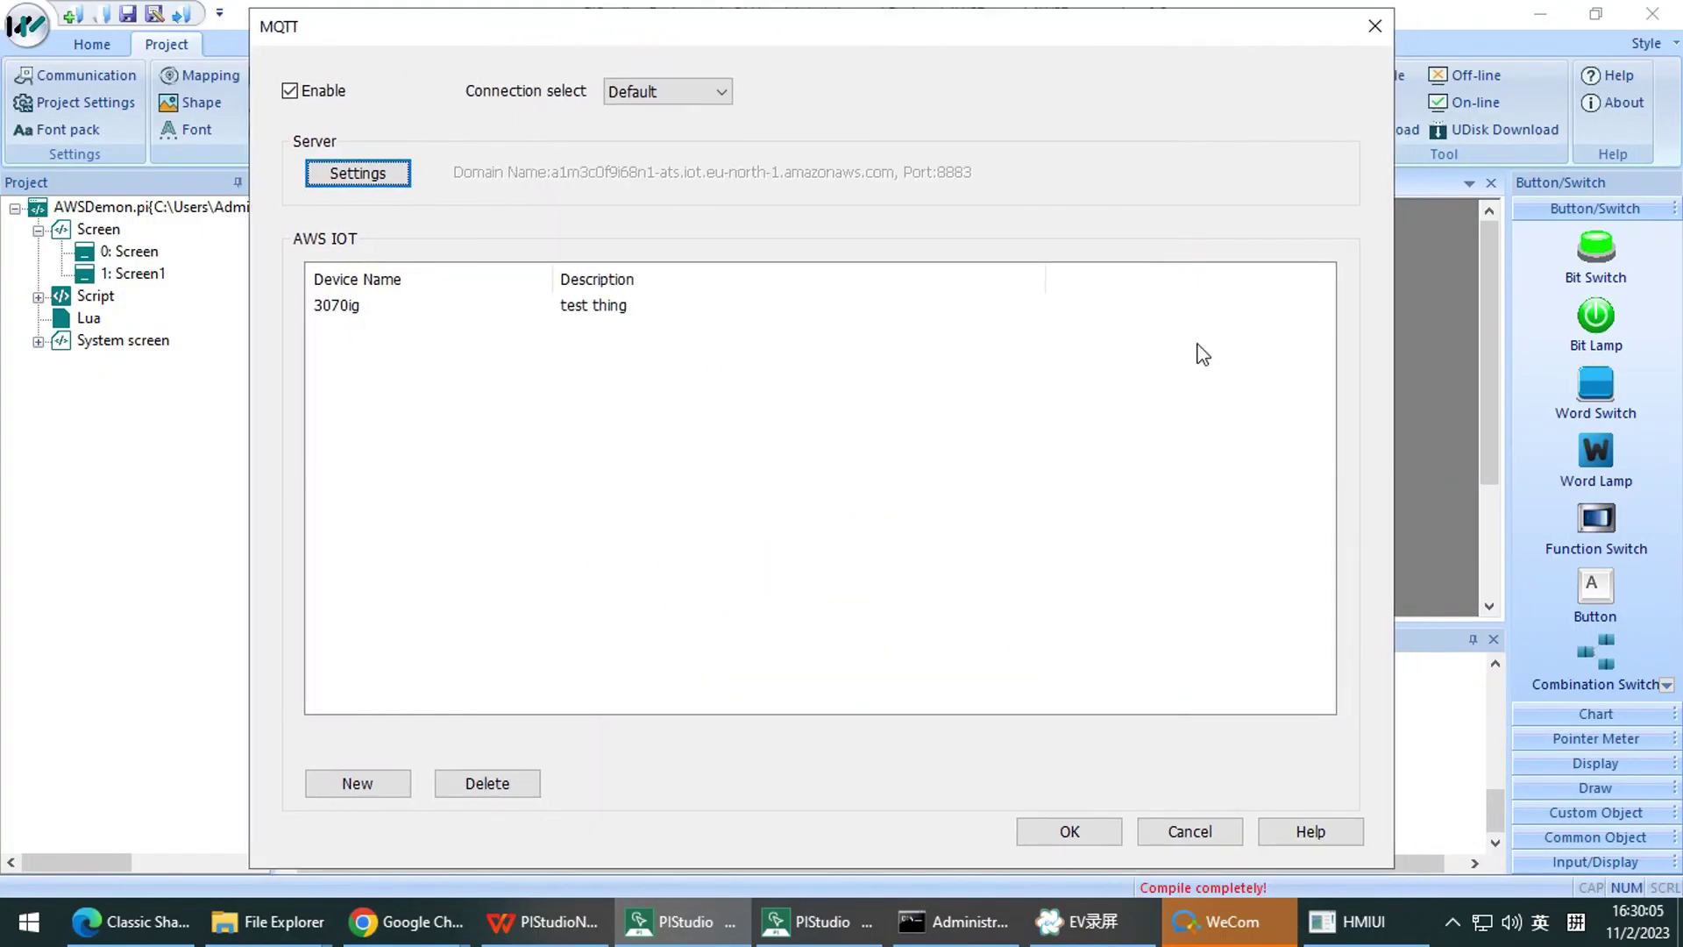
{"action": "left_click", "coordinate": [1217, 836]}
{"action": "left_click", "coordinate": [561, 925]}
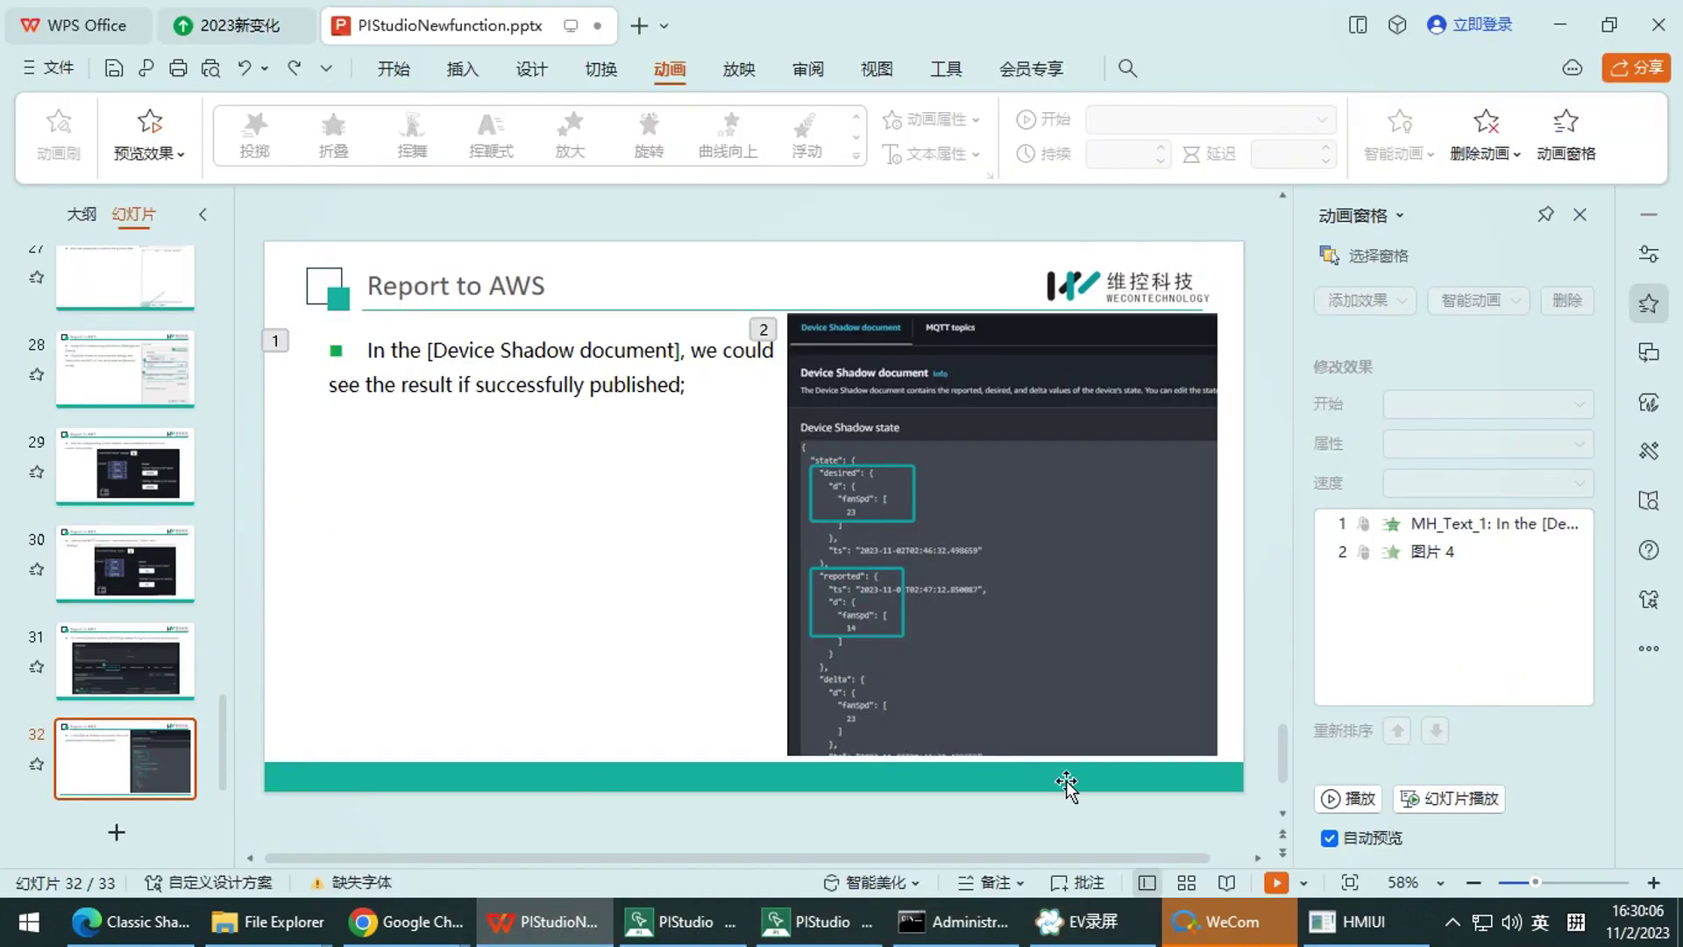
Present from slide 32 to the THANK YOU! slide and end on slide 33
{"action": "left_click", "coordinate": [1275, 882]}
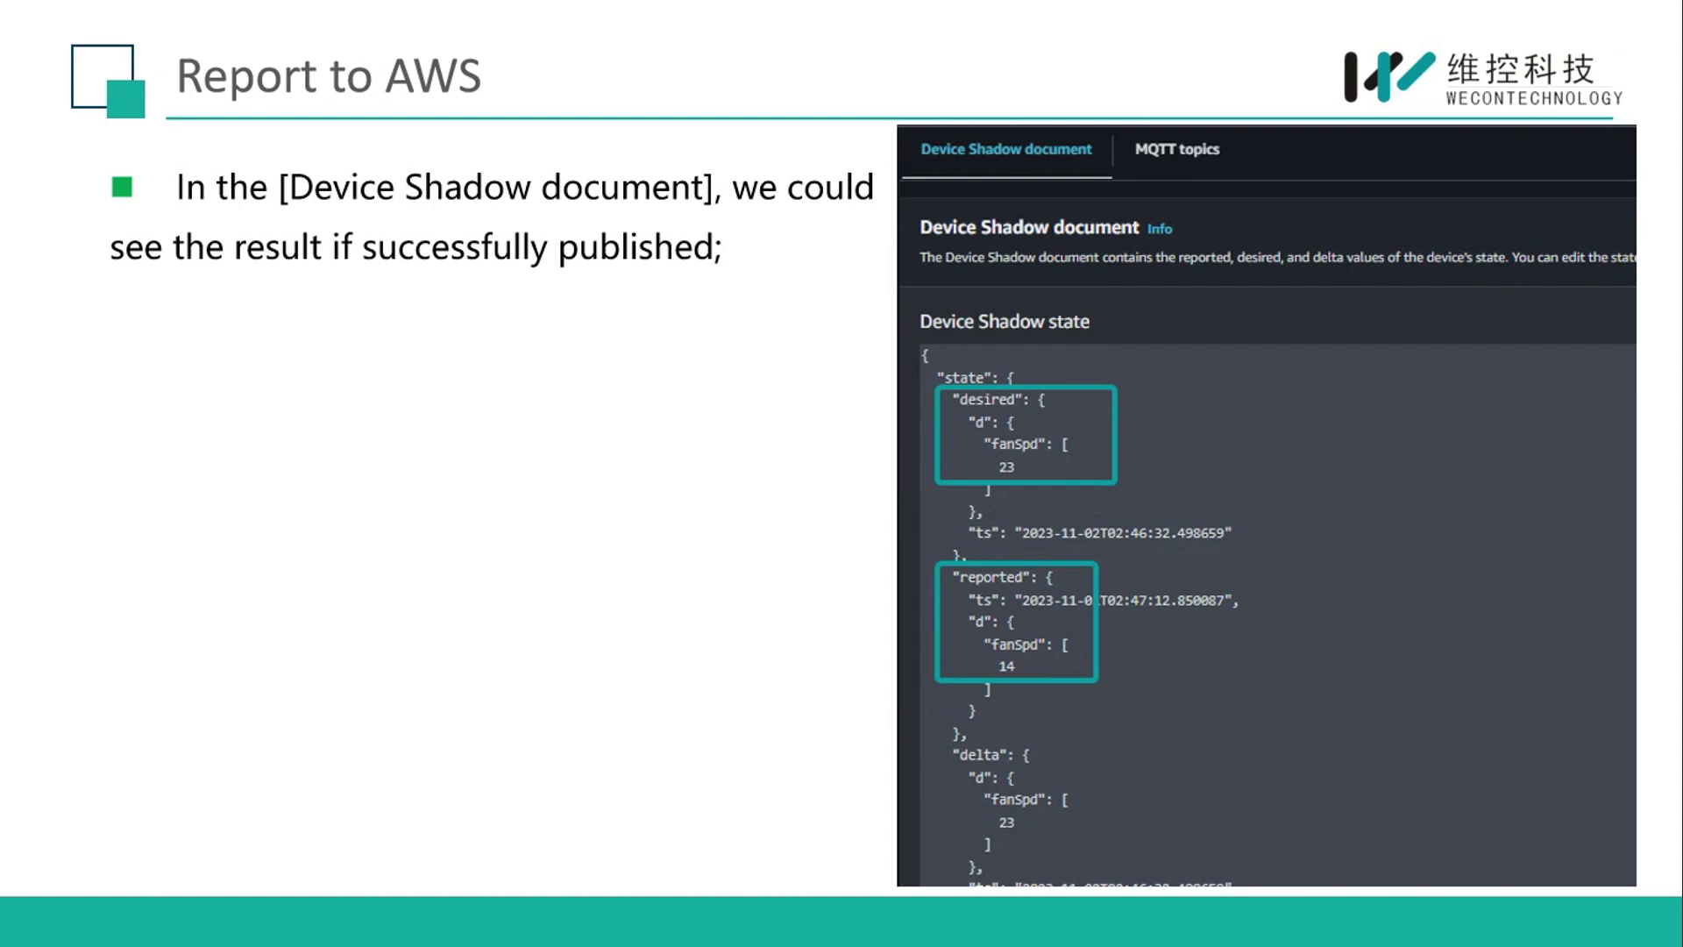
{"action": "key", "text": "Right"}
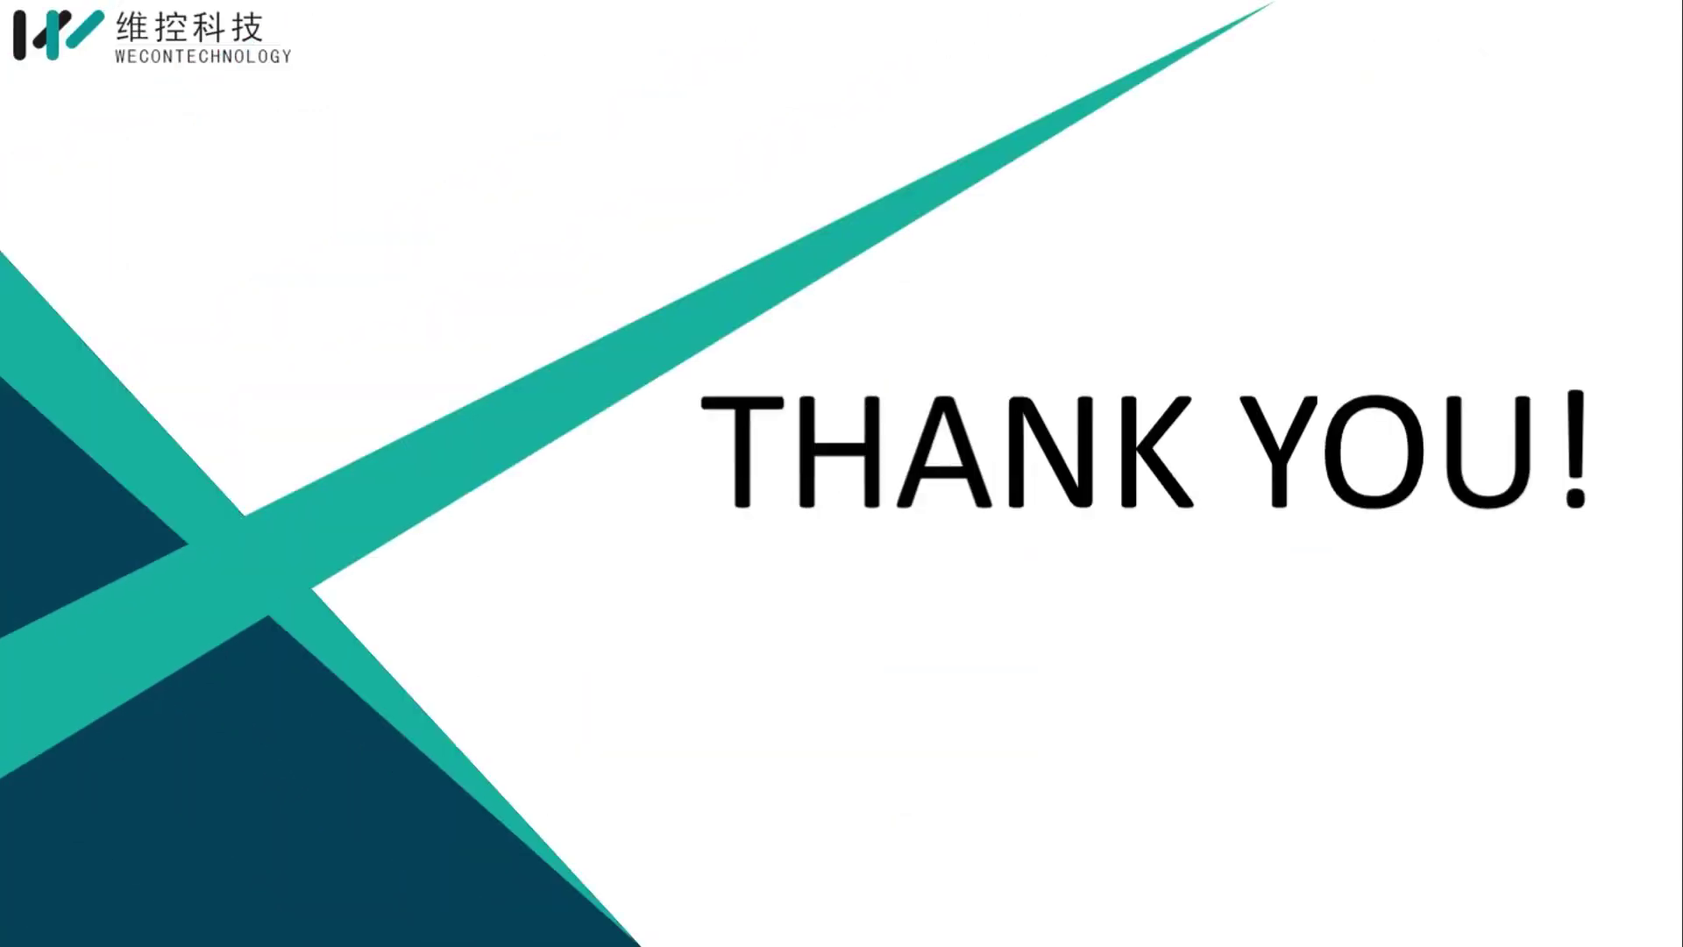
{"action": "key", "text": "Right"}
{"action": "key", "text": "Right"}
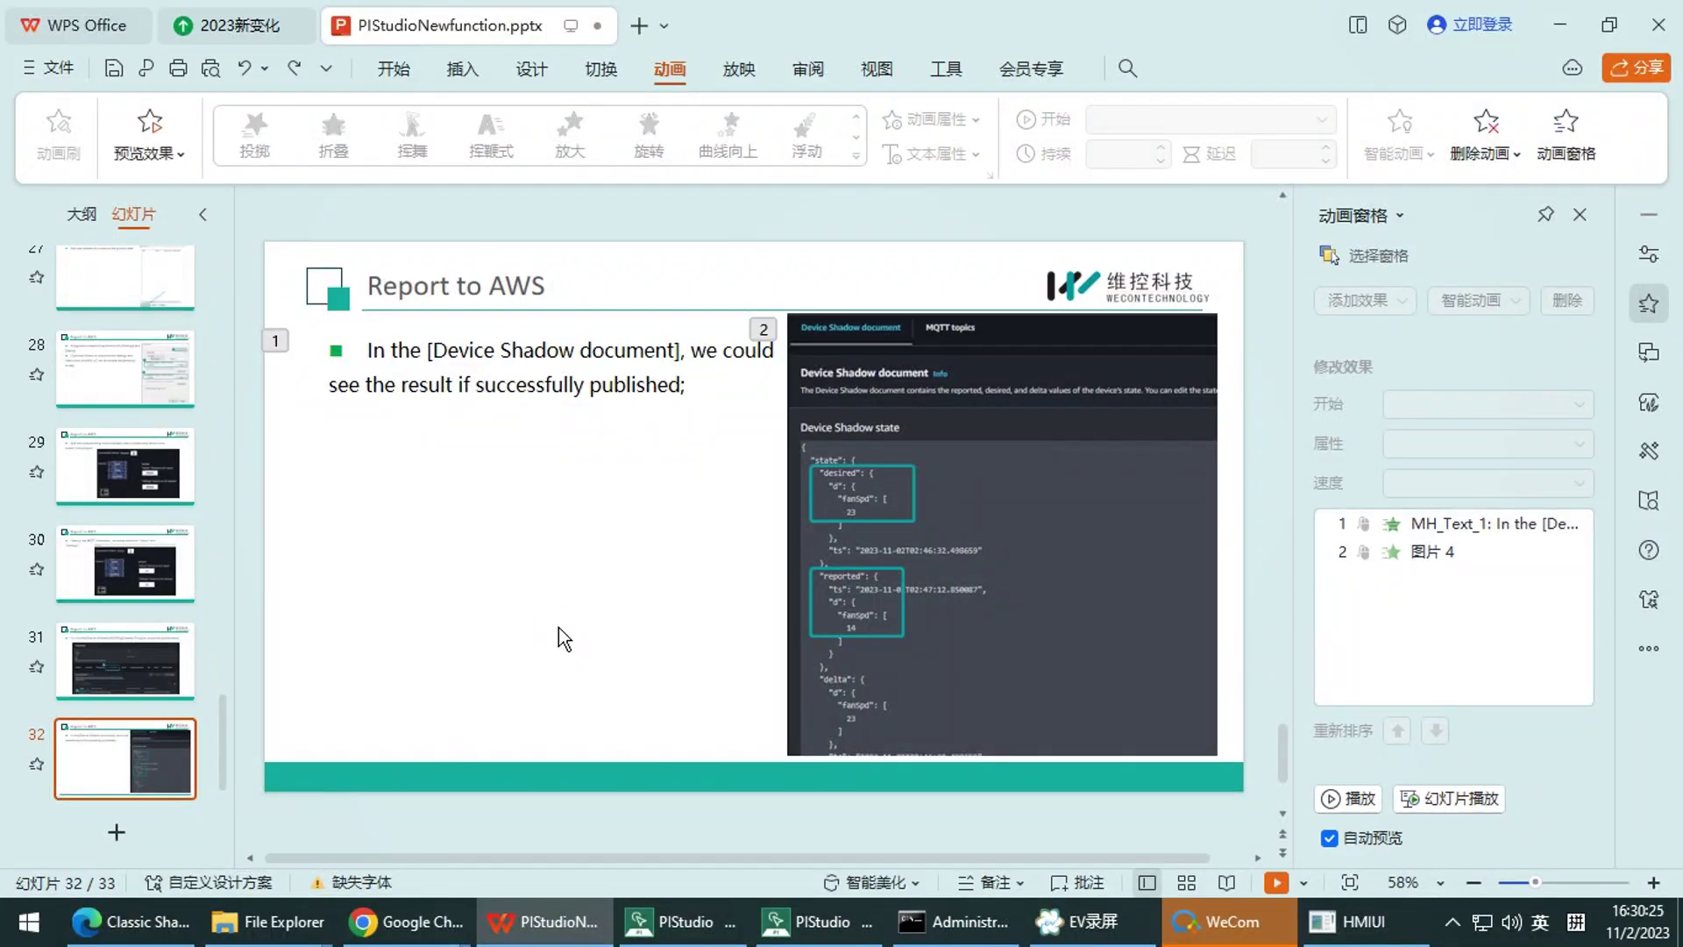
{"action": "scroll", "coordinate": [553, 701], "scroll_direction": "down", "scroll_amount": 1}
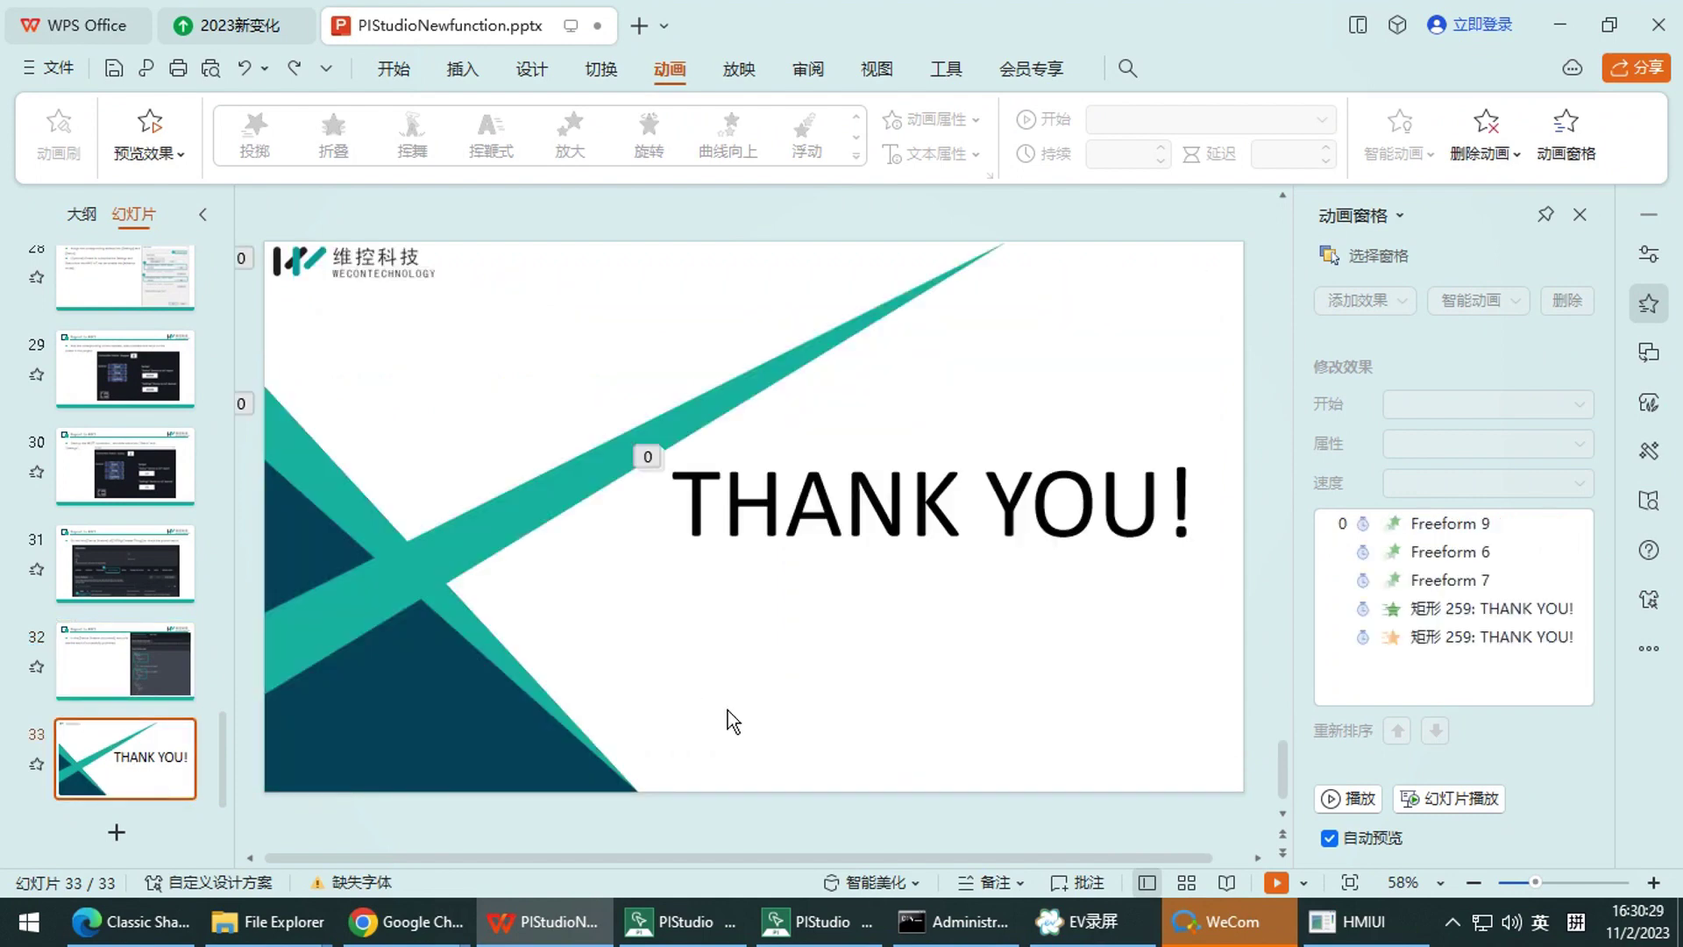
Bring the Zoom meeting forward and choose 结束, then 结束会议 to end it for everyone
{"action": "mouse_move", "coordinate": [432, 936]}
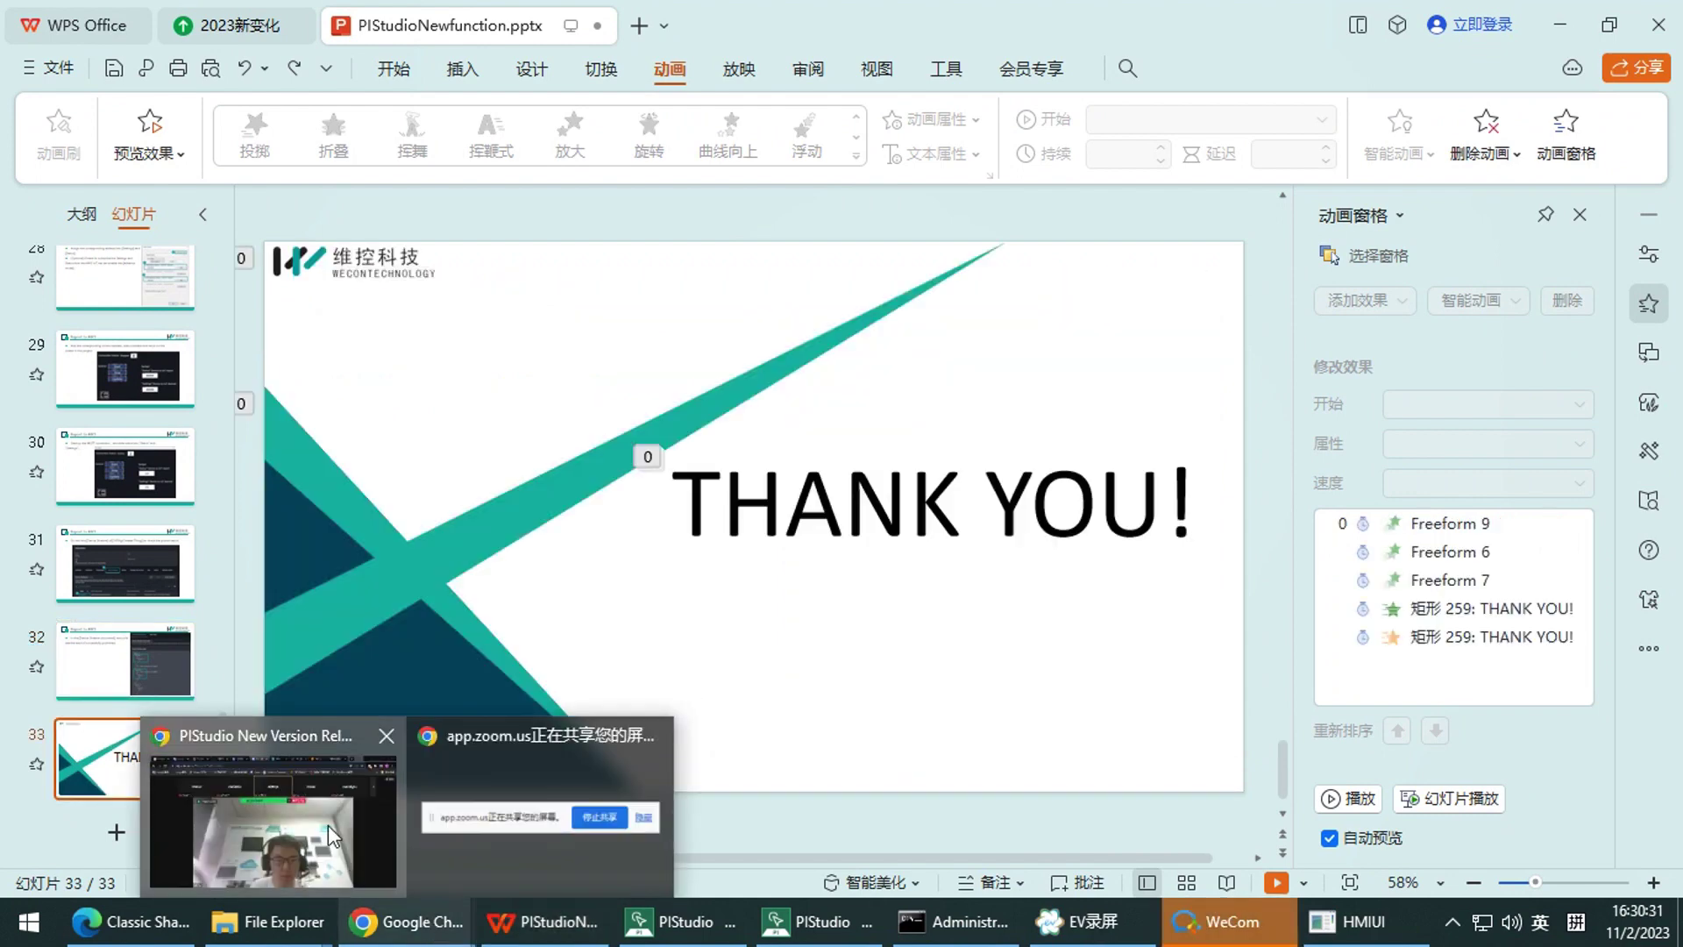
{"action": "left_click", "coordinate": [328, 824]}
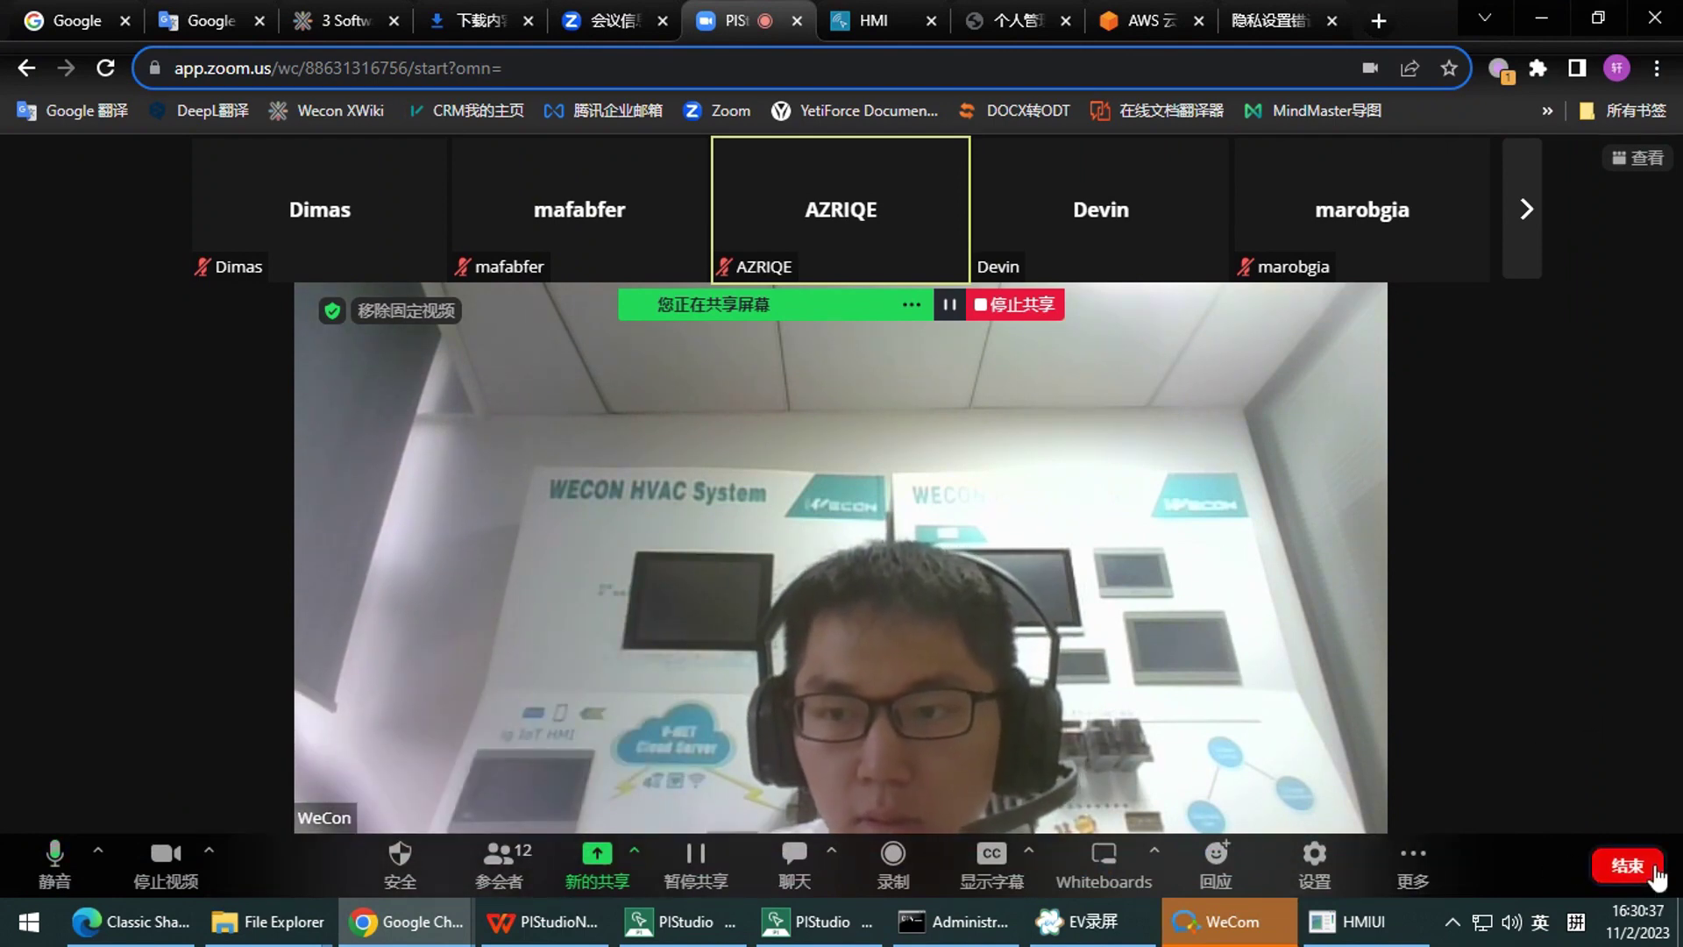
{"action": "left_click", "coordinate": [1621, 866]}
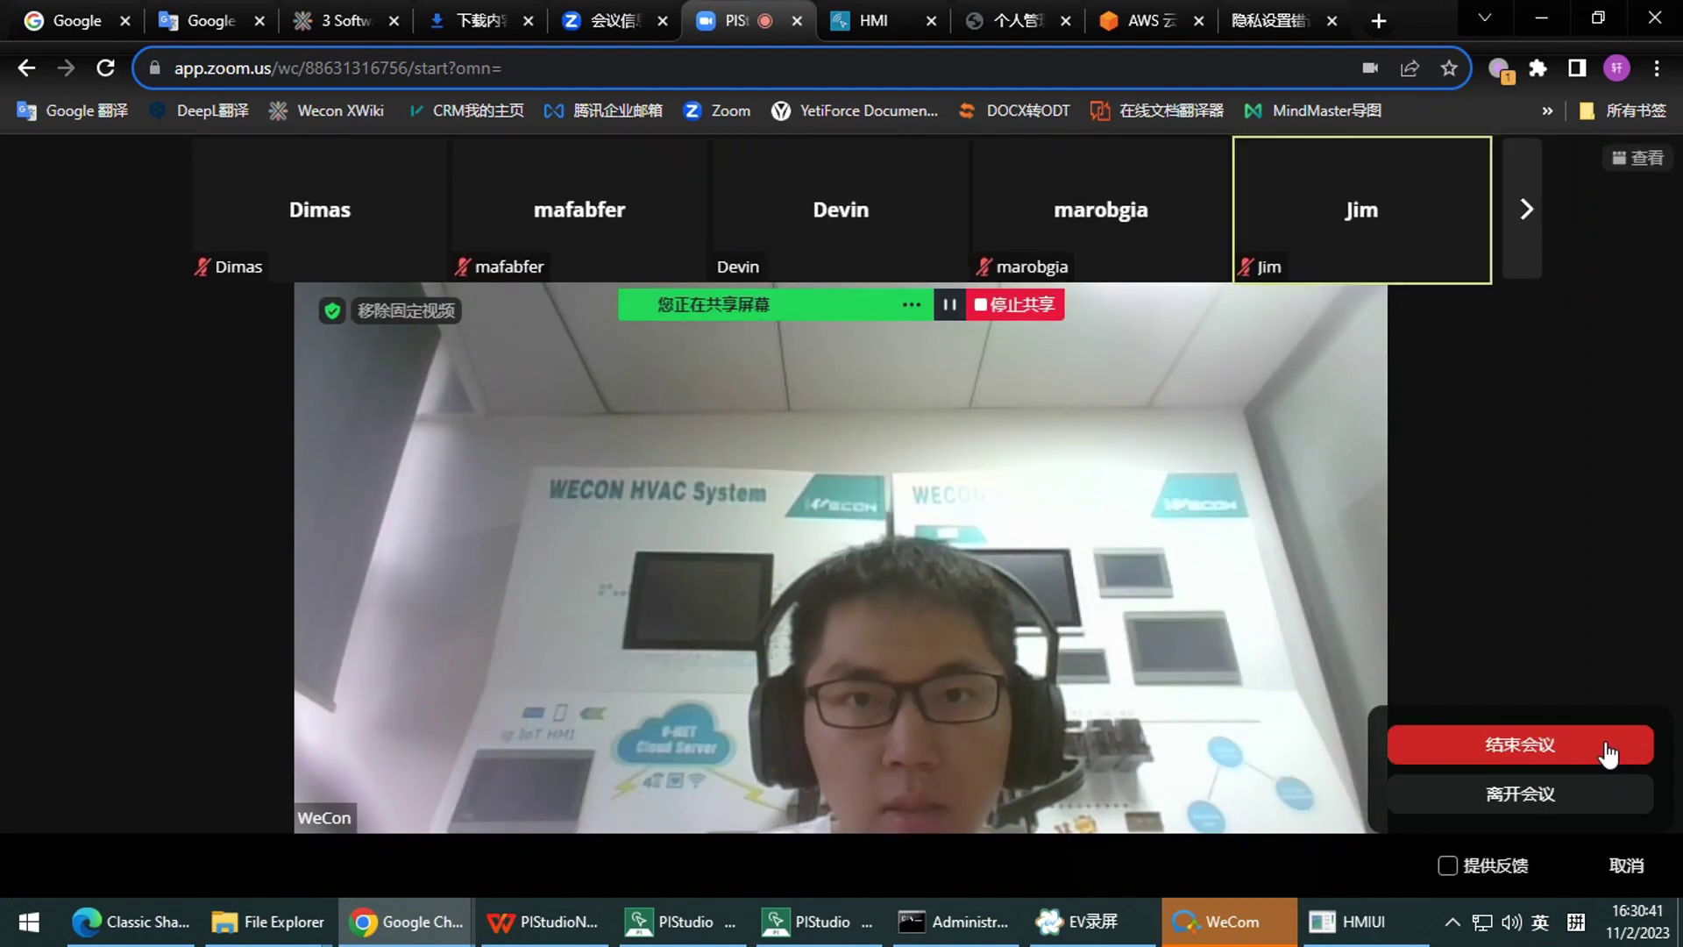
{"action": "left_click", "coordinate": [1609, 752]}
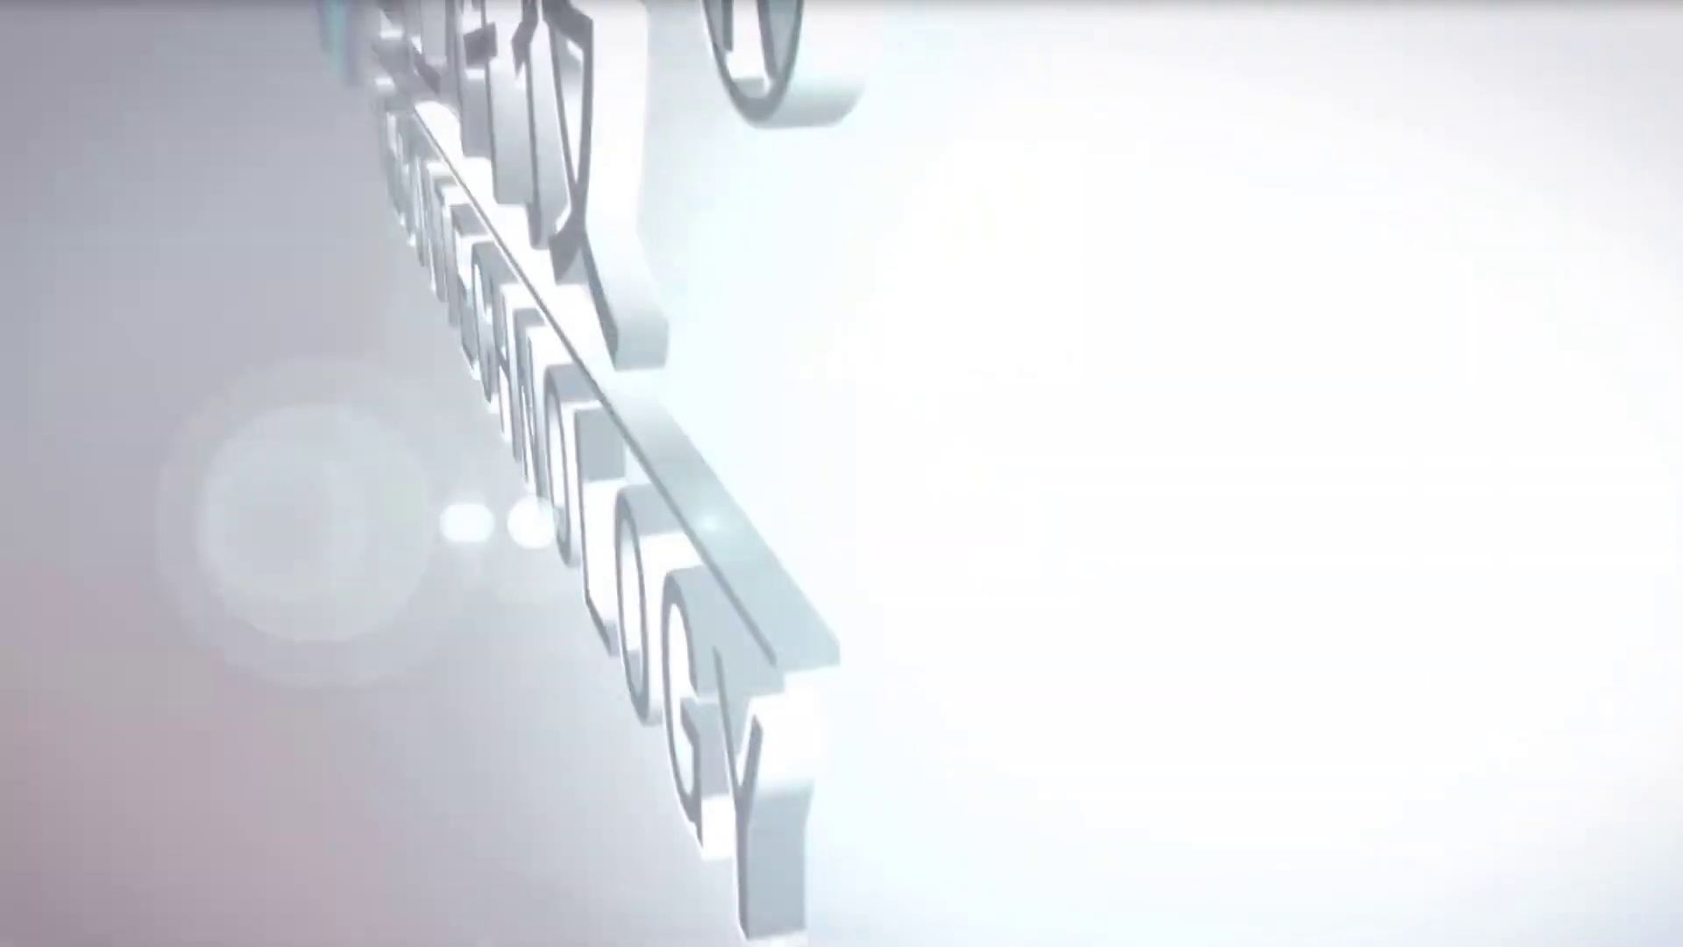